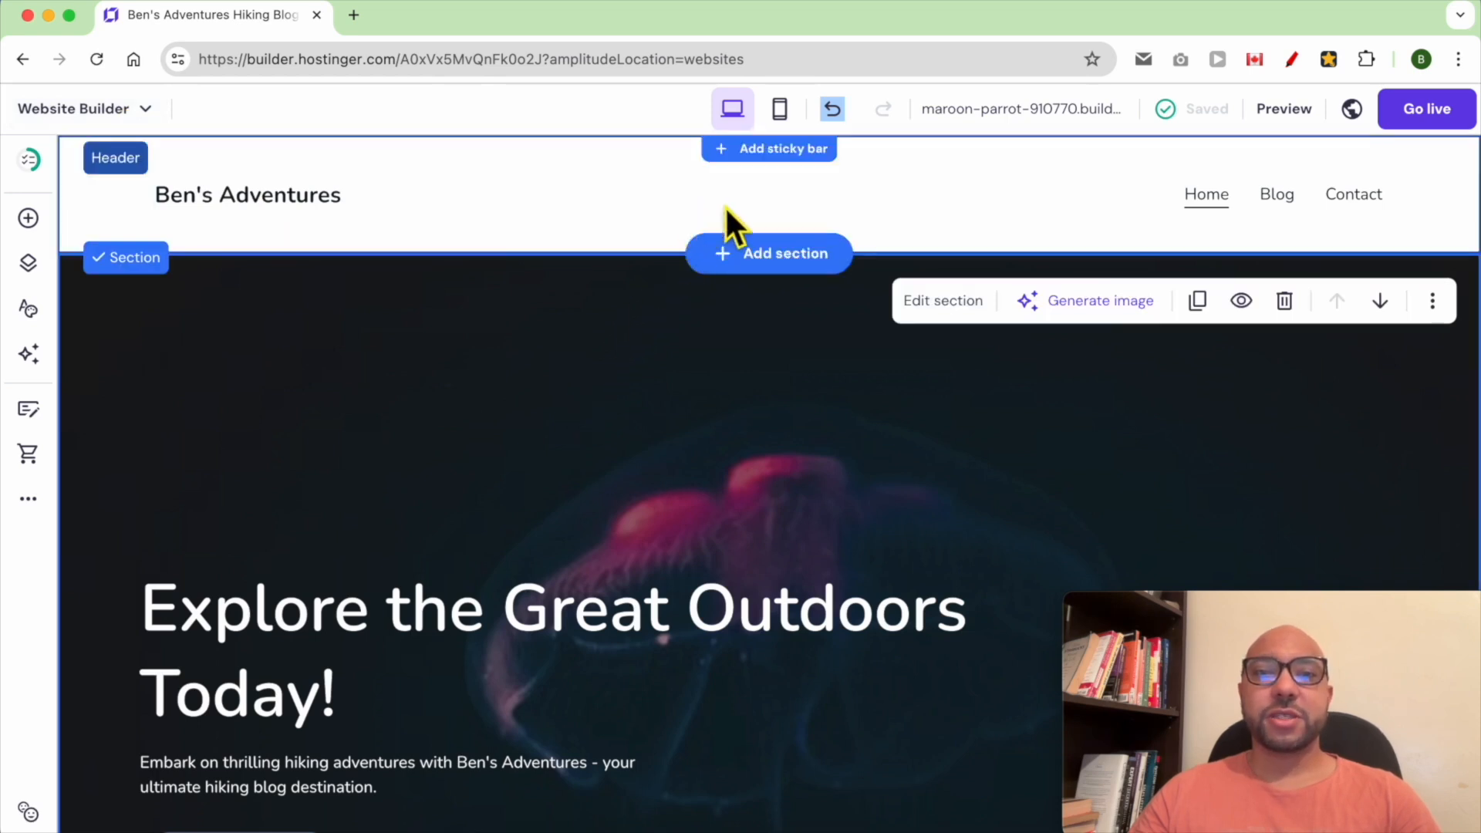
Open the header settings for the site header
{"action": "left_click", "coordinate": [899, 193]}
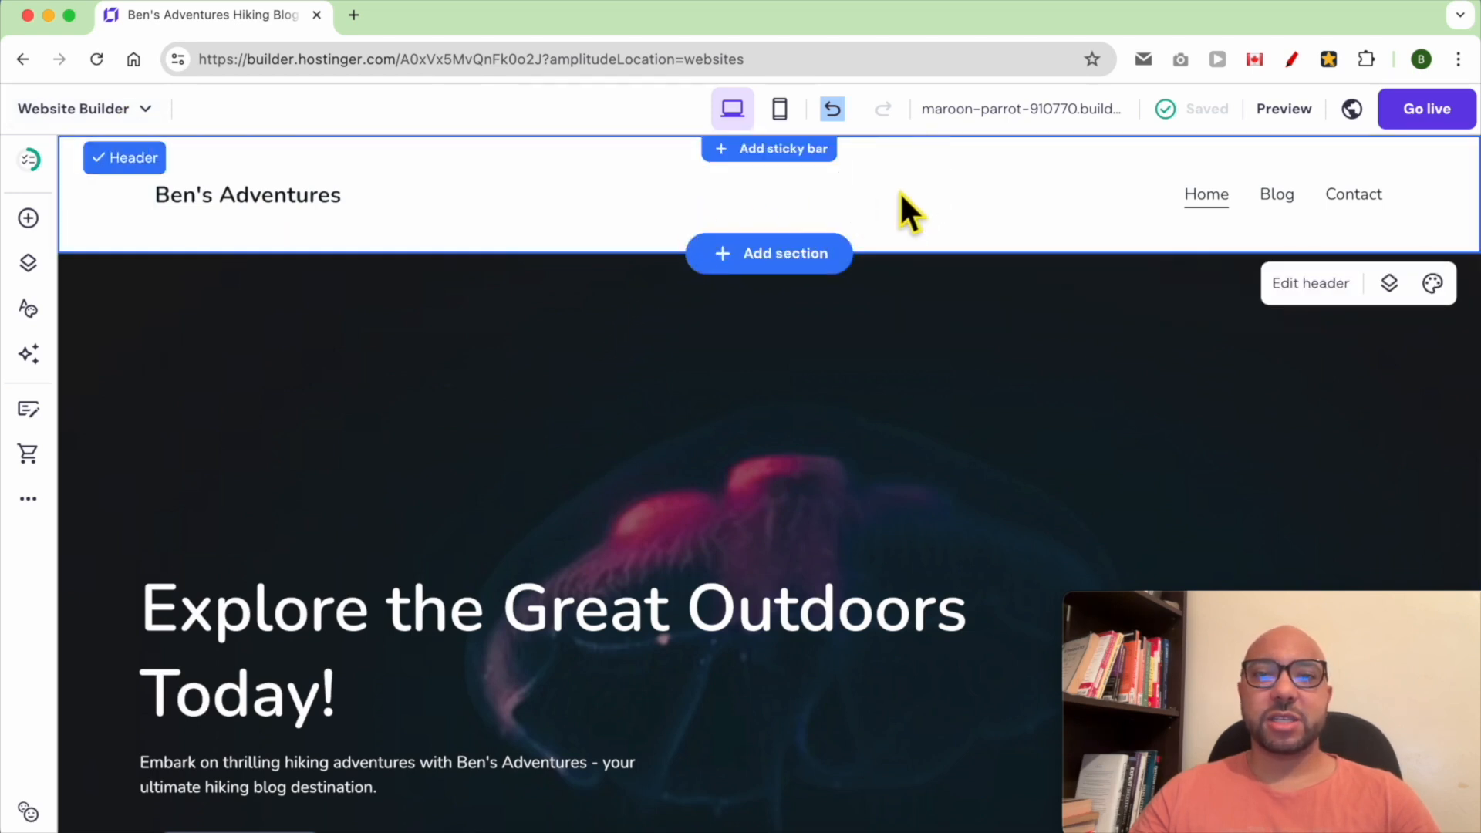
{"action": "left_click", "coordinate": [1310, 283]}
{"action": "left_click_drag", "start_coordinate": [1272, 617], "coordinate": [225, 618]}
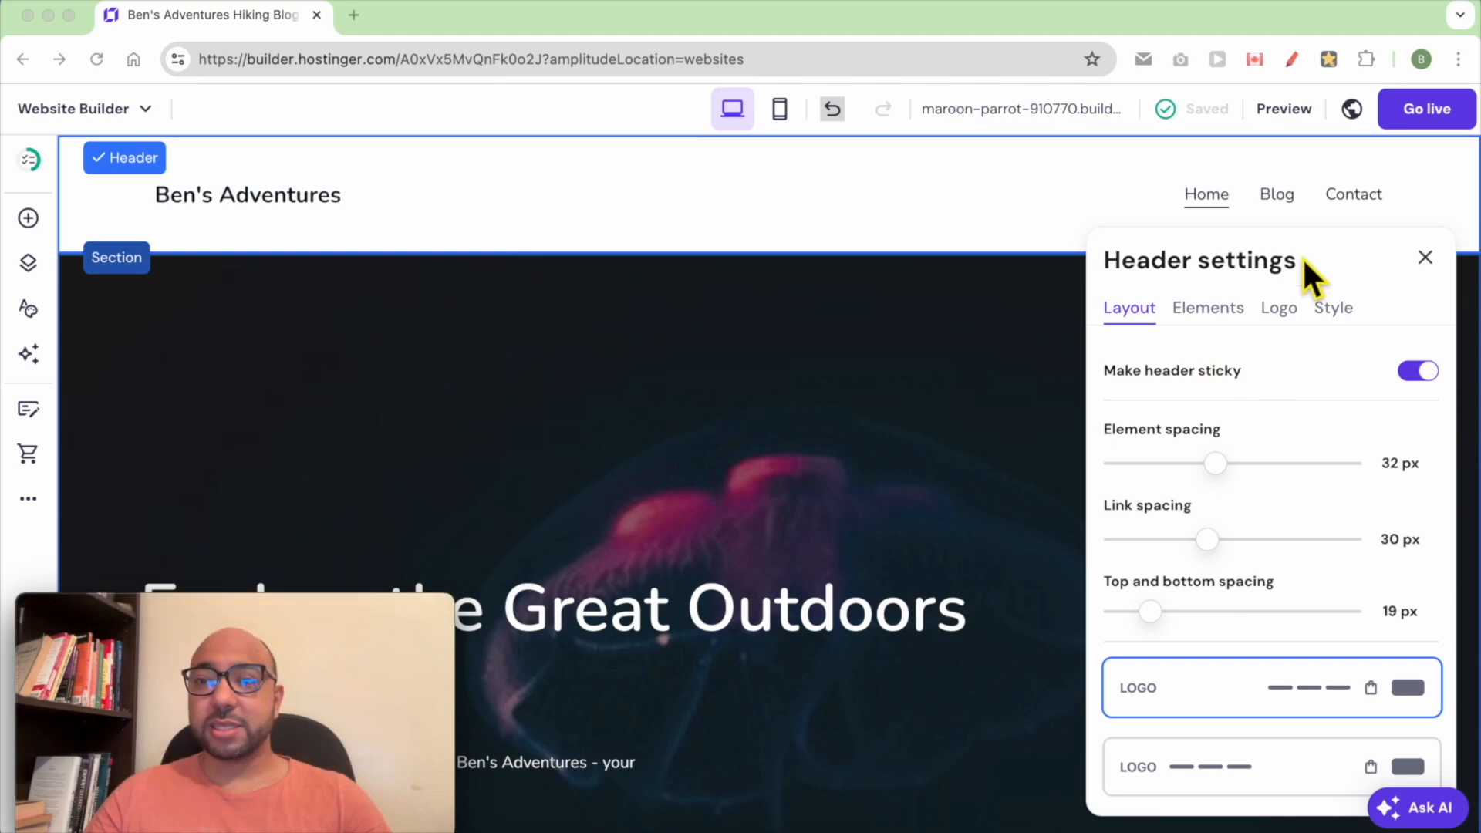
Set the header link spacing to 27 px and the top and bottom spacing to 0 px
{"action": "mouse_move", "coordinate": [1207, 539]}
{"action": "left_mouse_down"}
{"action": "mouse_move", "coordinate": [1173, 552]}
{"action": "mouse_move", "coordinate": [1226, 562]}
{"action": "mouse_move", "coordinate": [1212, 564]}
{"action": "left_mouse_up"}
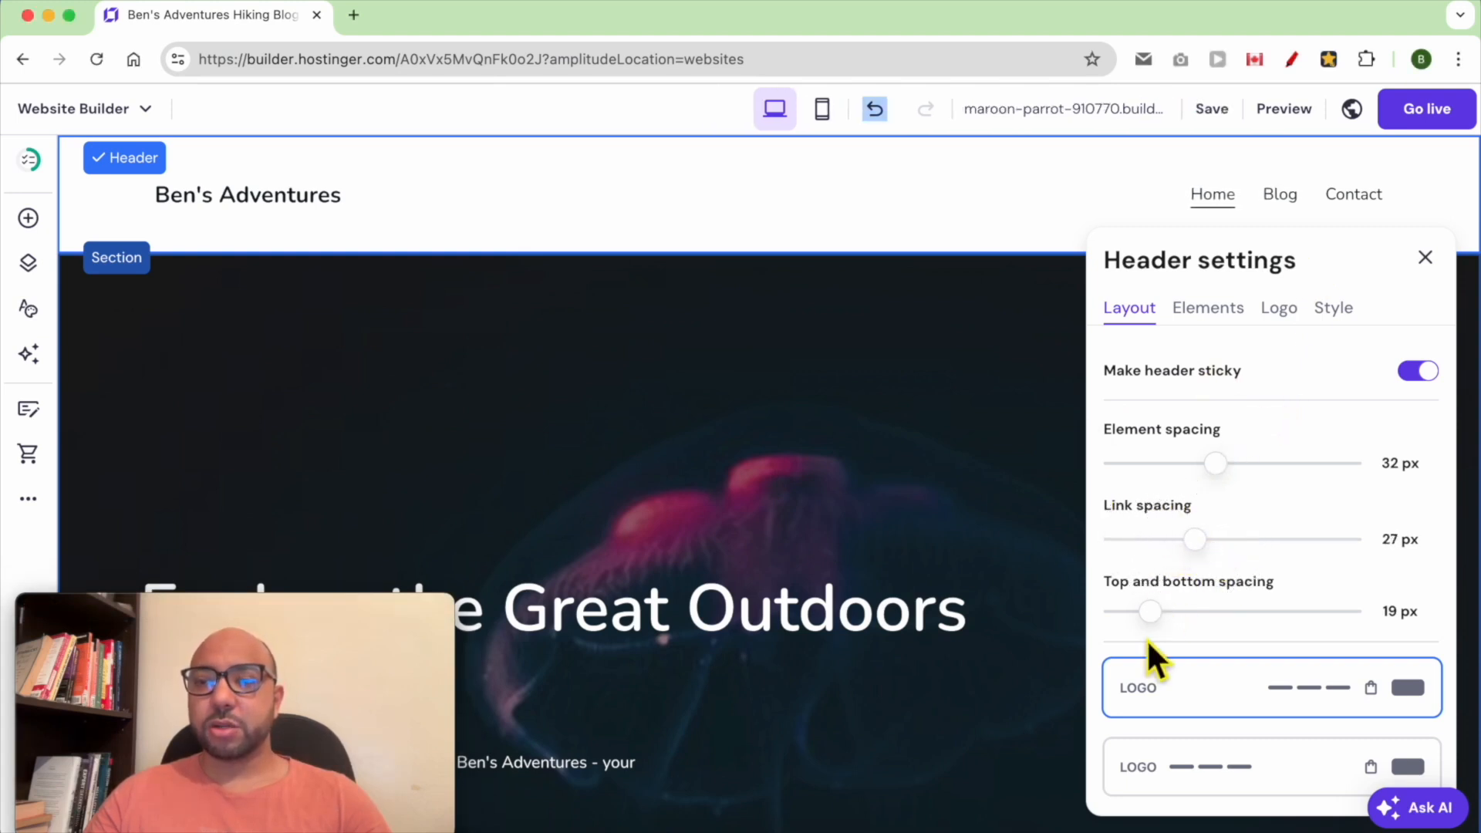
{"action": "left_click_drag", "start_coordinate": [1166, 634], "coordinate": [1120, 625]}
Choose the header layout with links on the left and the logo centred
{"action": "scroll", "coordinate": [1247, 598], "scroll_direction": "down", "scroll_amount": 2}
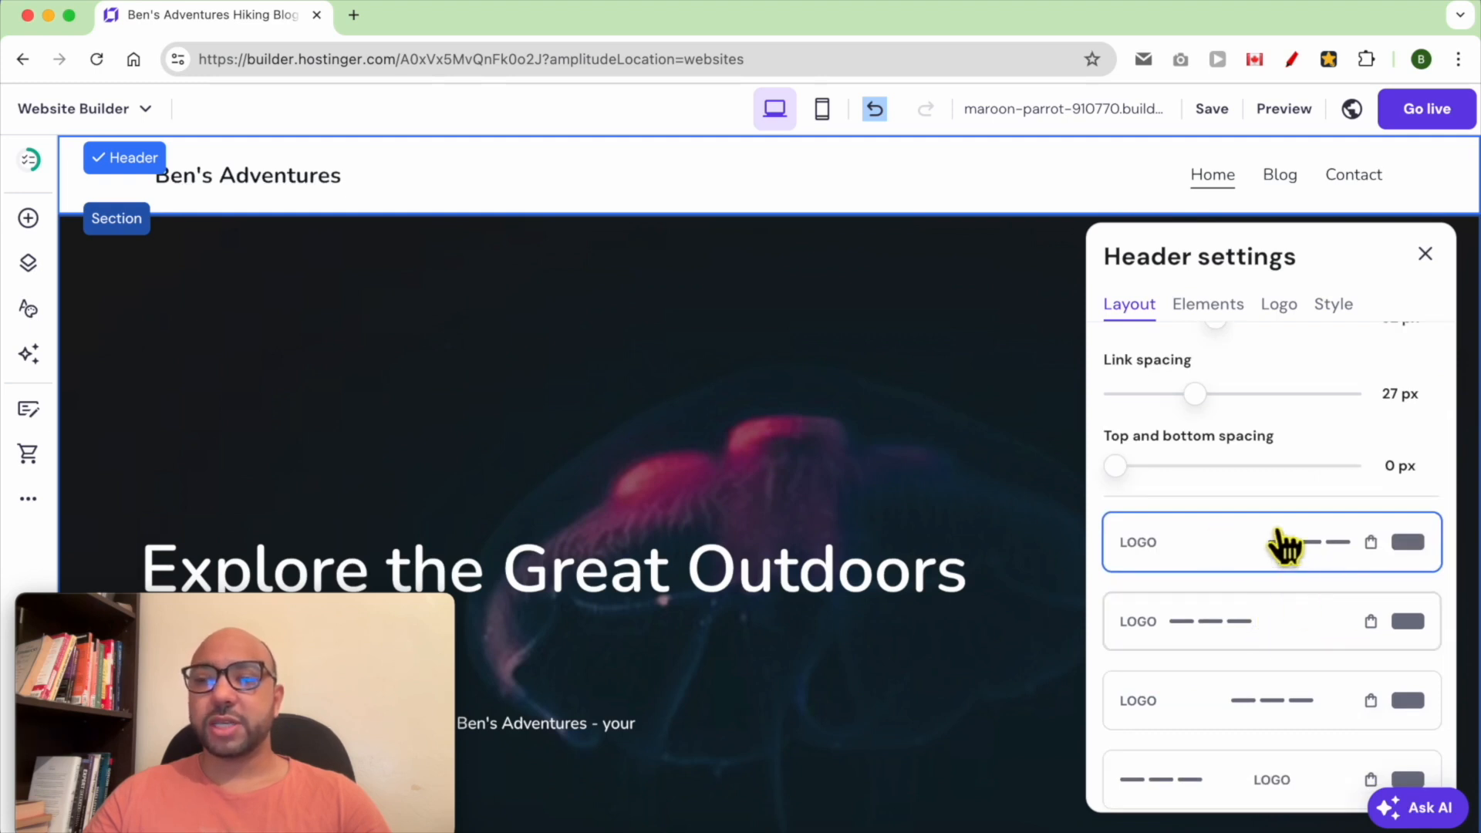
{"action": "scroll", "coordinate": [1289, 635], "scroll_direction": "down", "scroll_amount": 1}
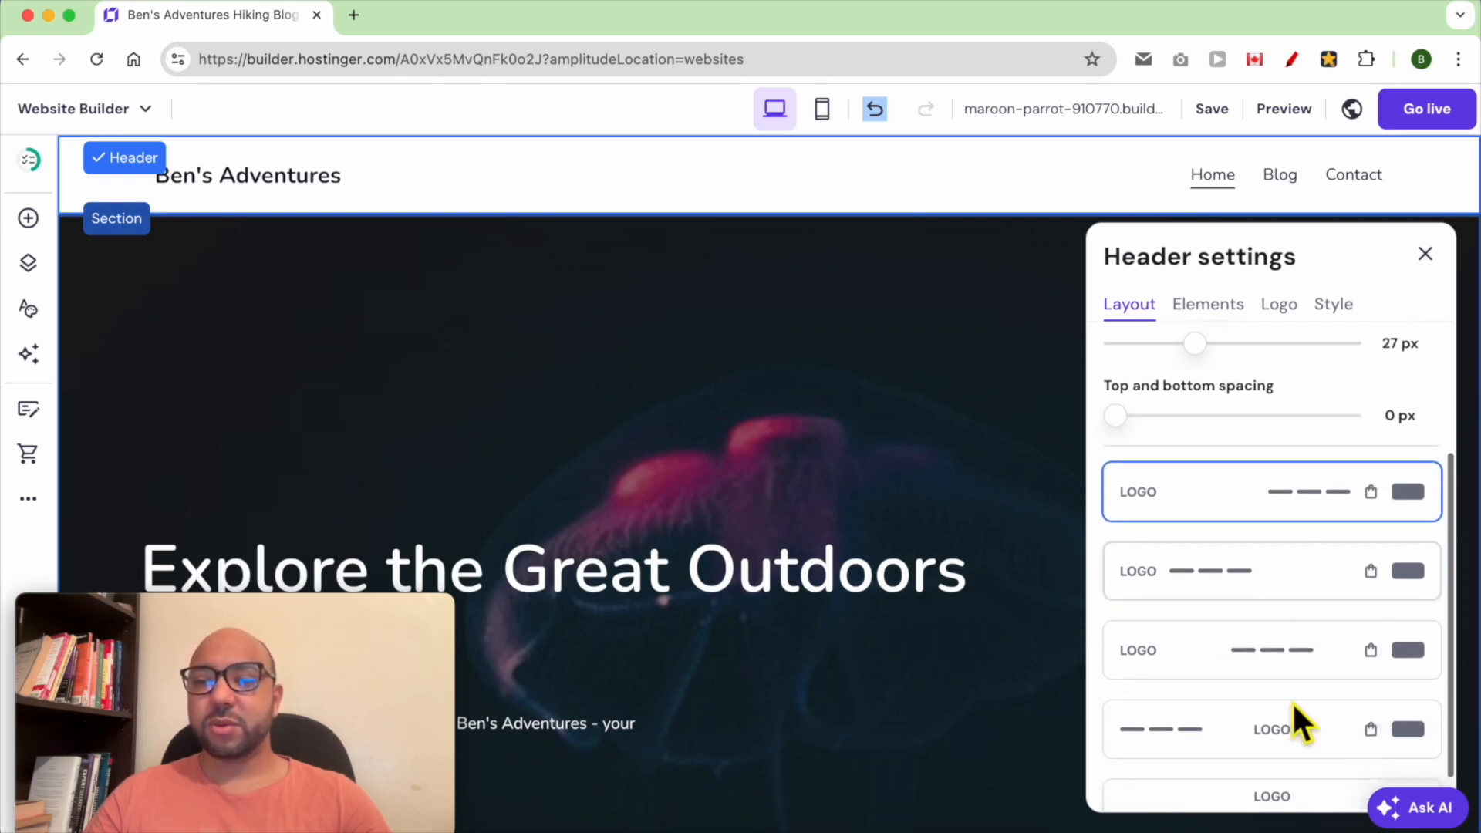
{"action": "left_click", "coordinate": [1283, 726]}
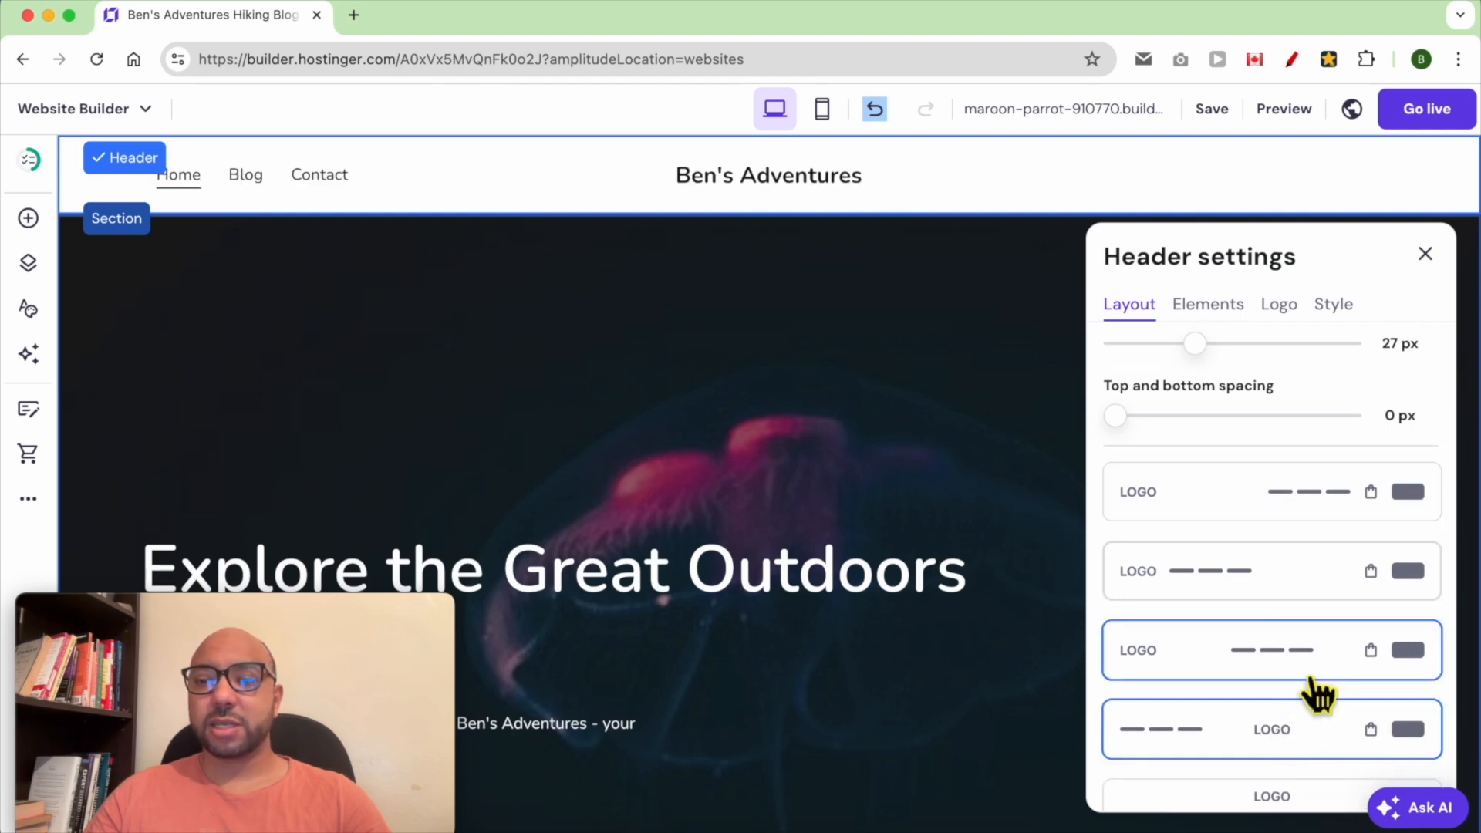
{"action": "scroll", "coordinate": [1315, 690], "scroll_direction": "down", "scroll_amount": 1}
{"action": "scroll", "coordinate": [1317, 675], "scroll_direction": "up", "scroll_amount": 5}
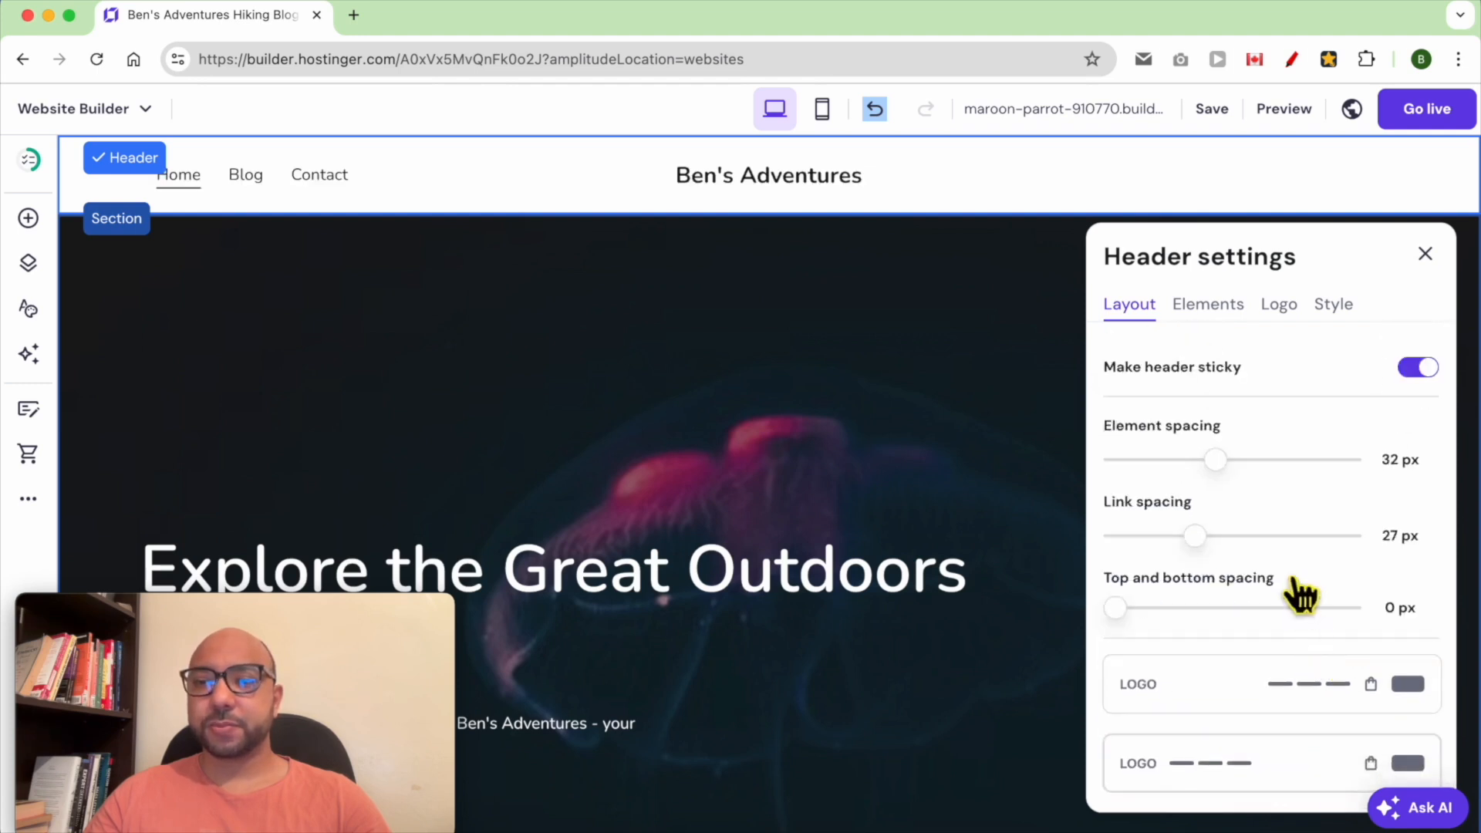
{"action": "left_click", "coordinate": [1421, 369]}
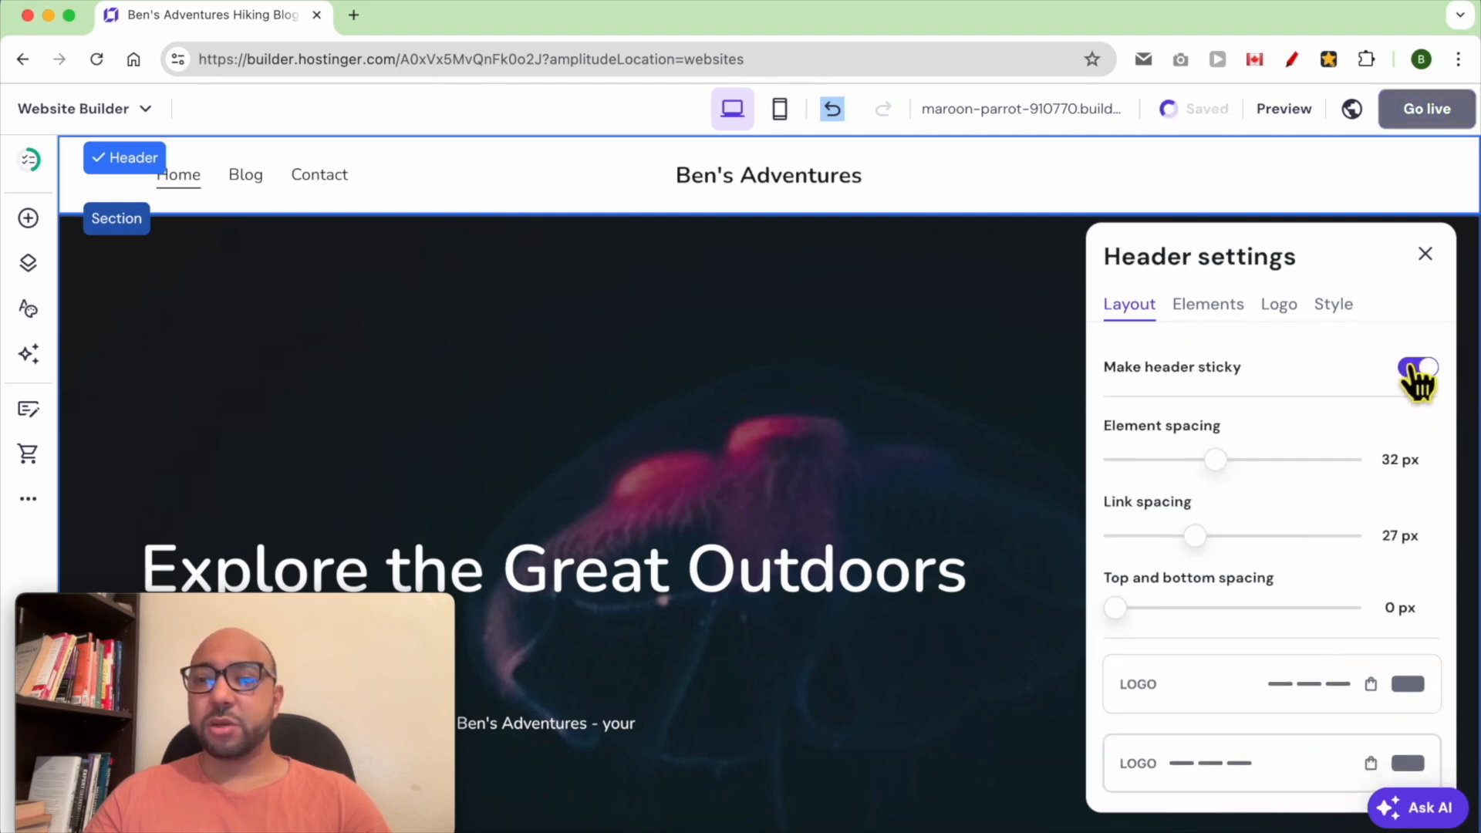
{"action": "left_click", "coordinate": [1419, 368]}
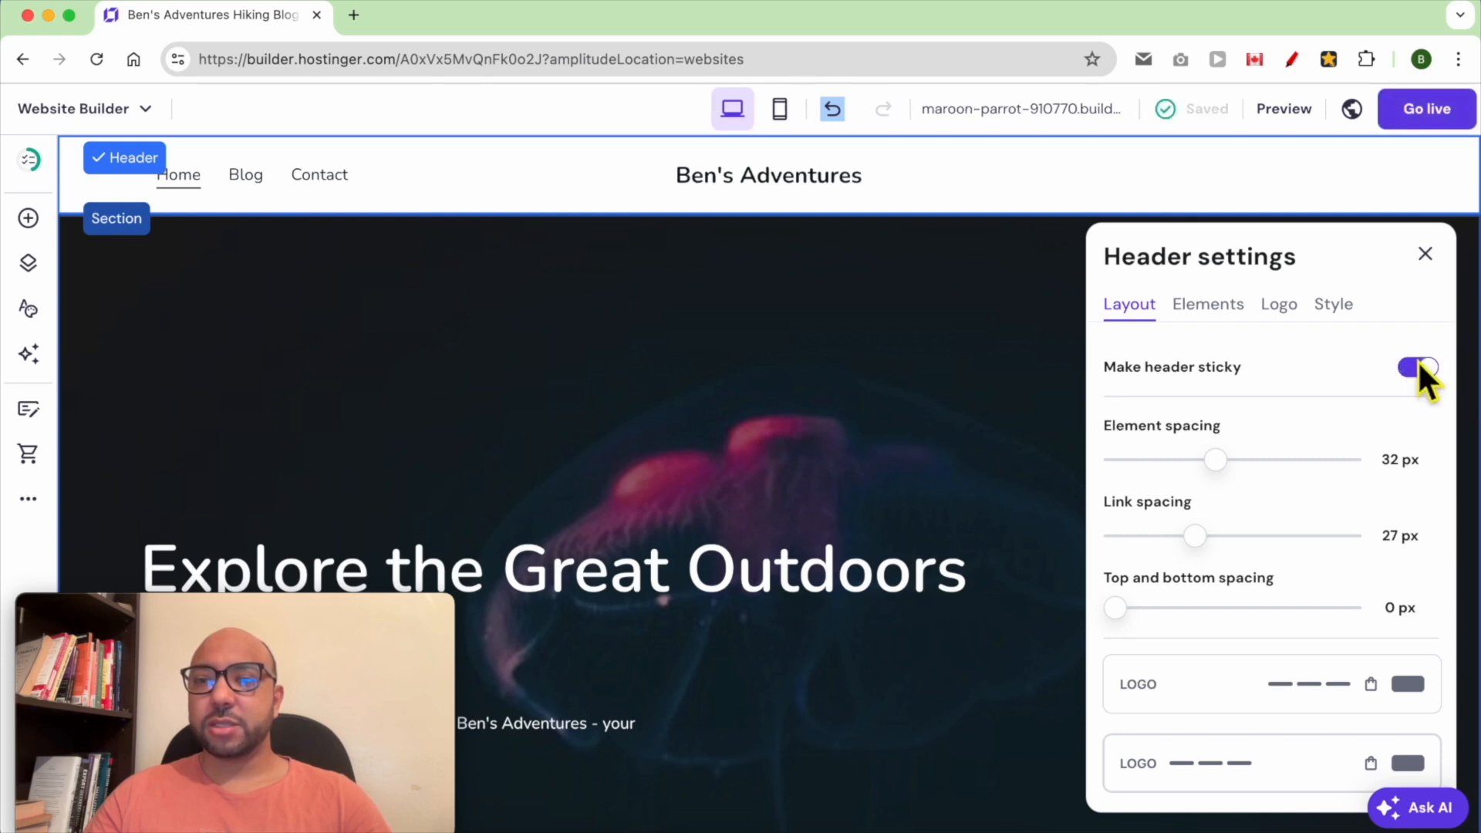
Enable the social icons and the button among the header elements, keeping the logo shown
{"action": "left_click", "coordinate": [1211, 309]}
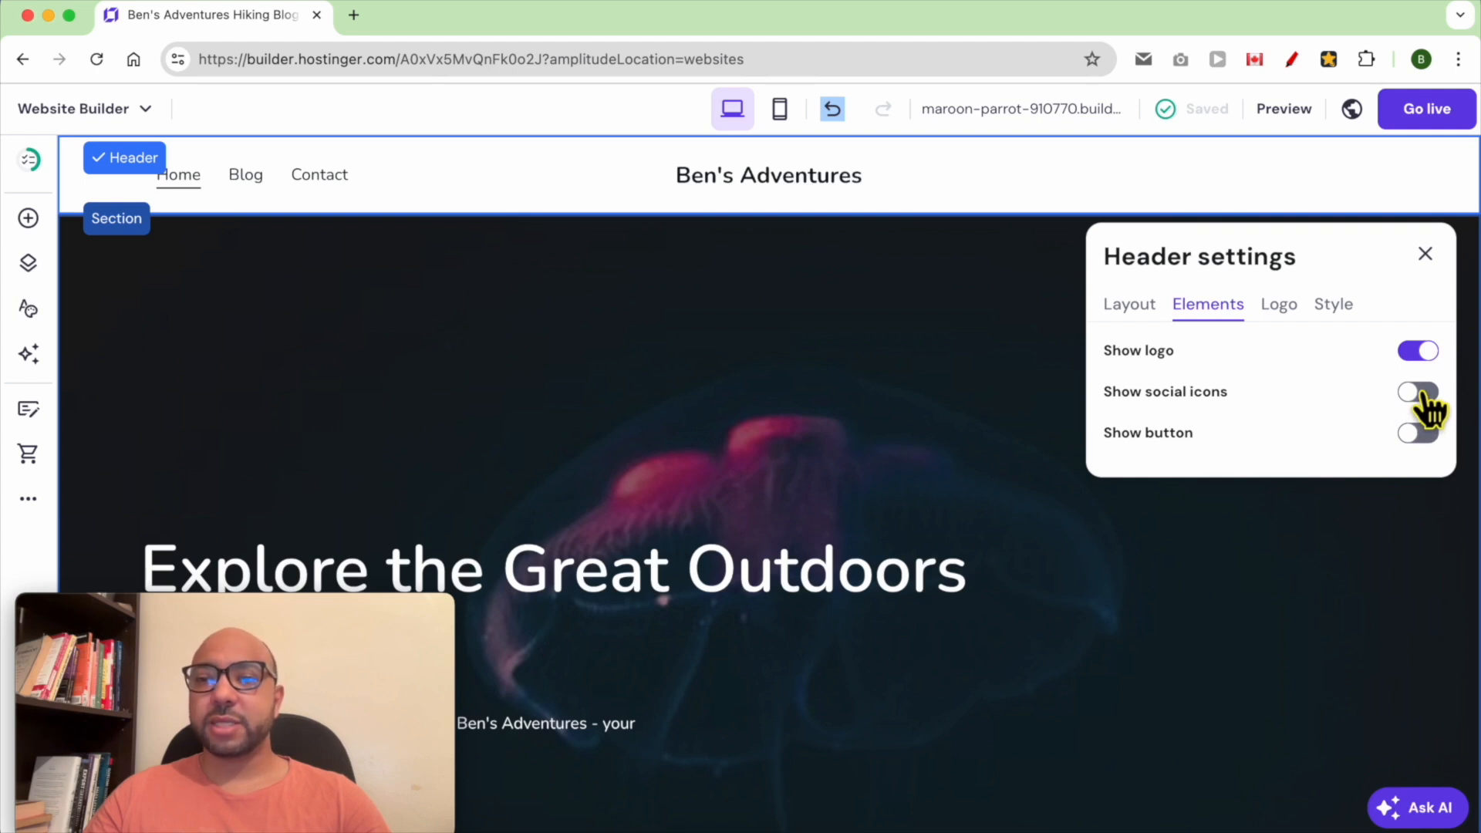
{"action": "left_click", "coordinate": [1419, 353]}
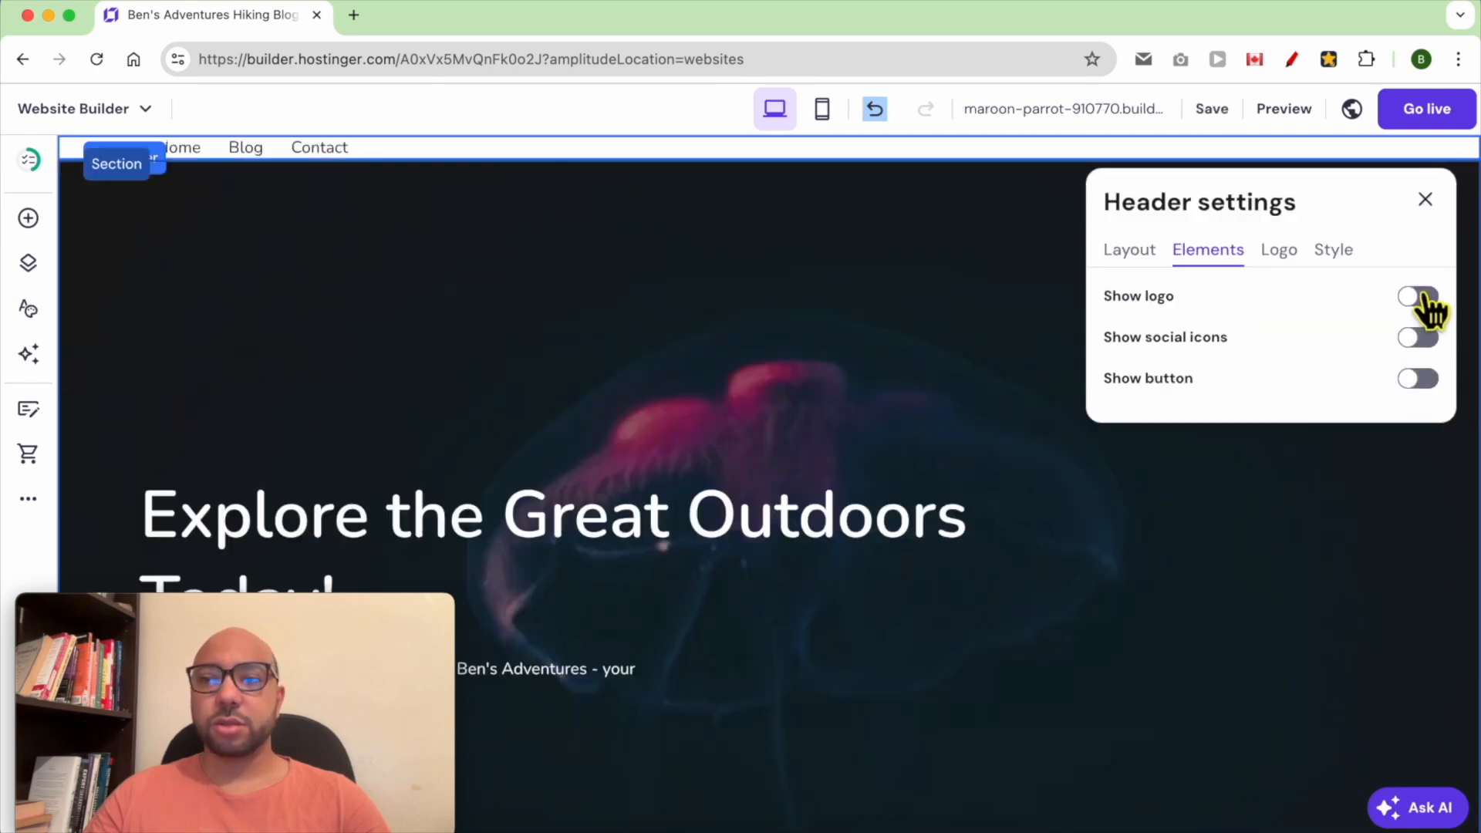
{"action": "left_click", "coordinate": [1425, 301]}
{"action": "left_click", "coordinate": [1415, 393]}
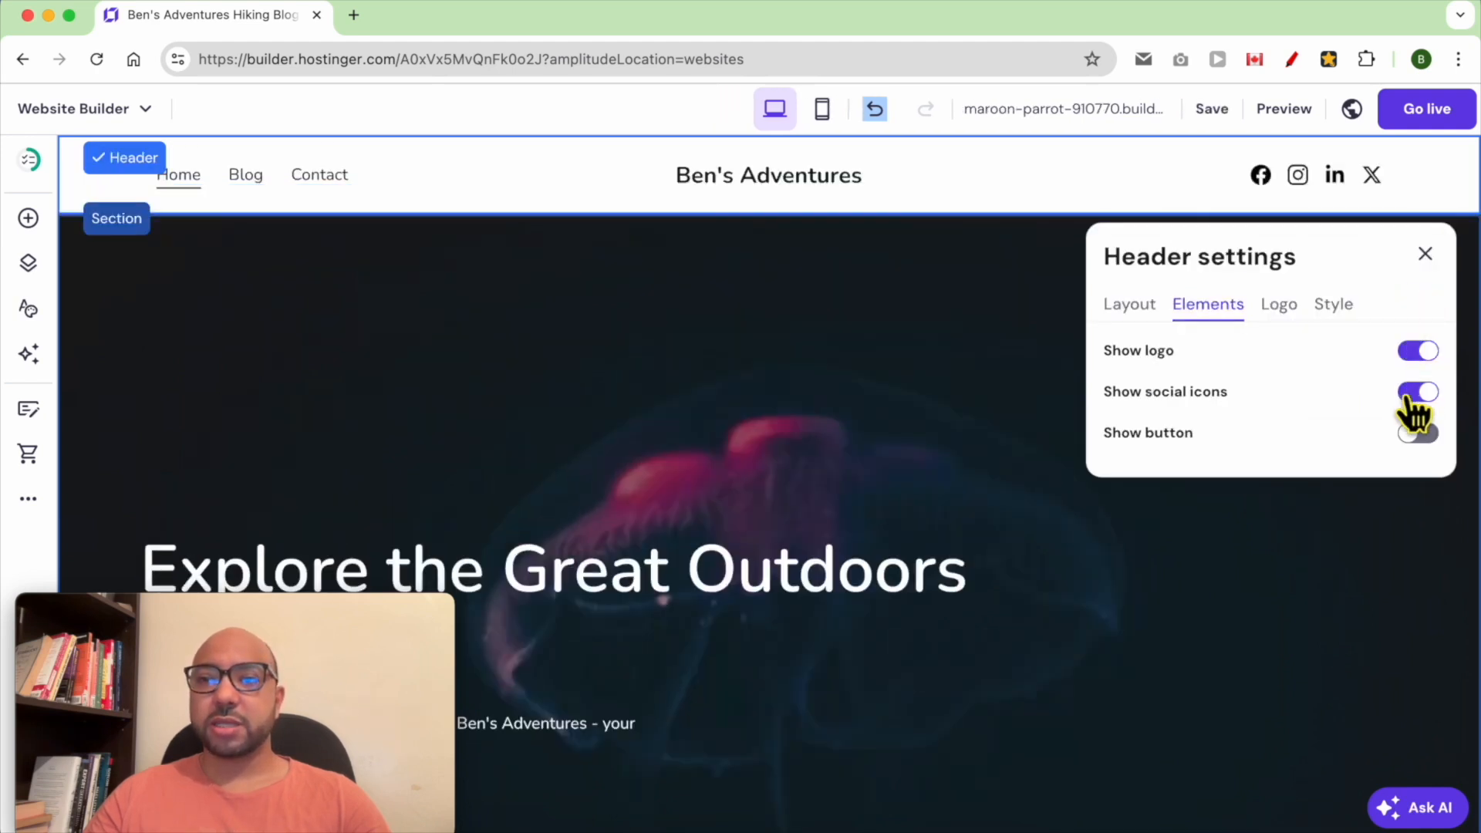
{"action": "left_click", "coordinate": [1417, 434]}
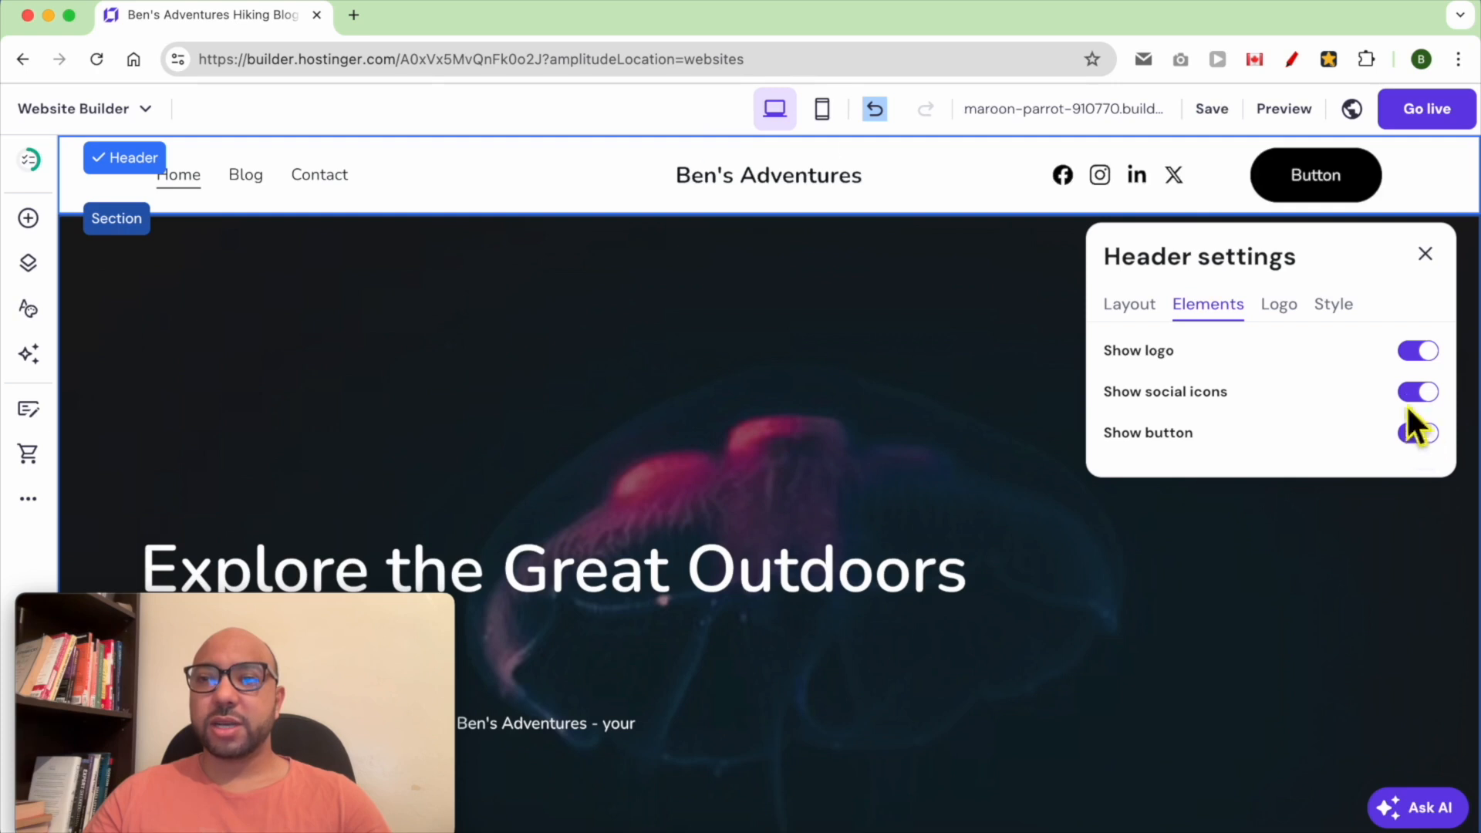
Open the logo settings and slightly reduce the logo width
{"action": "left_click", "coordinate": [1278, 308]}
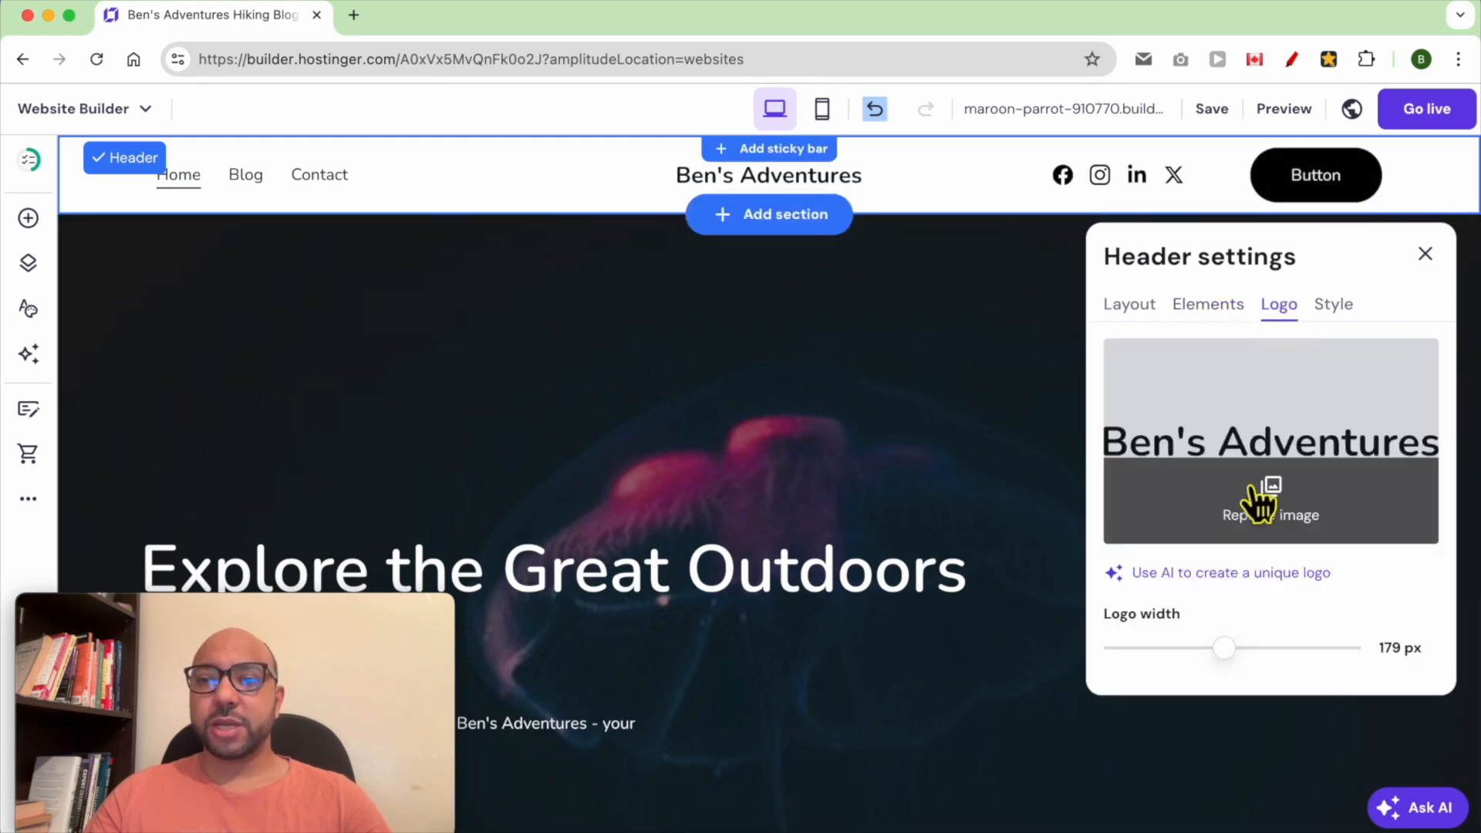
{"action": "left_click", "coordinate": [1286, 515]}
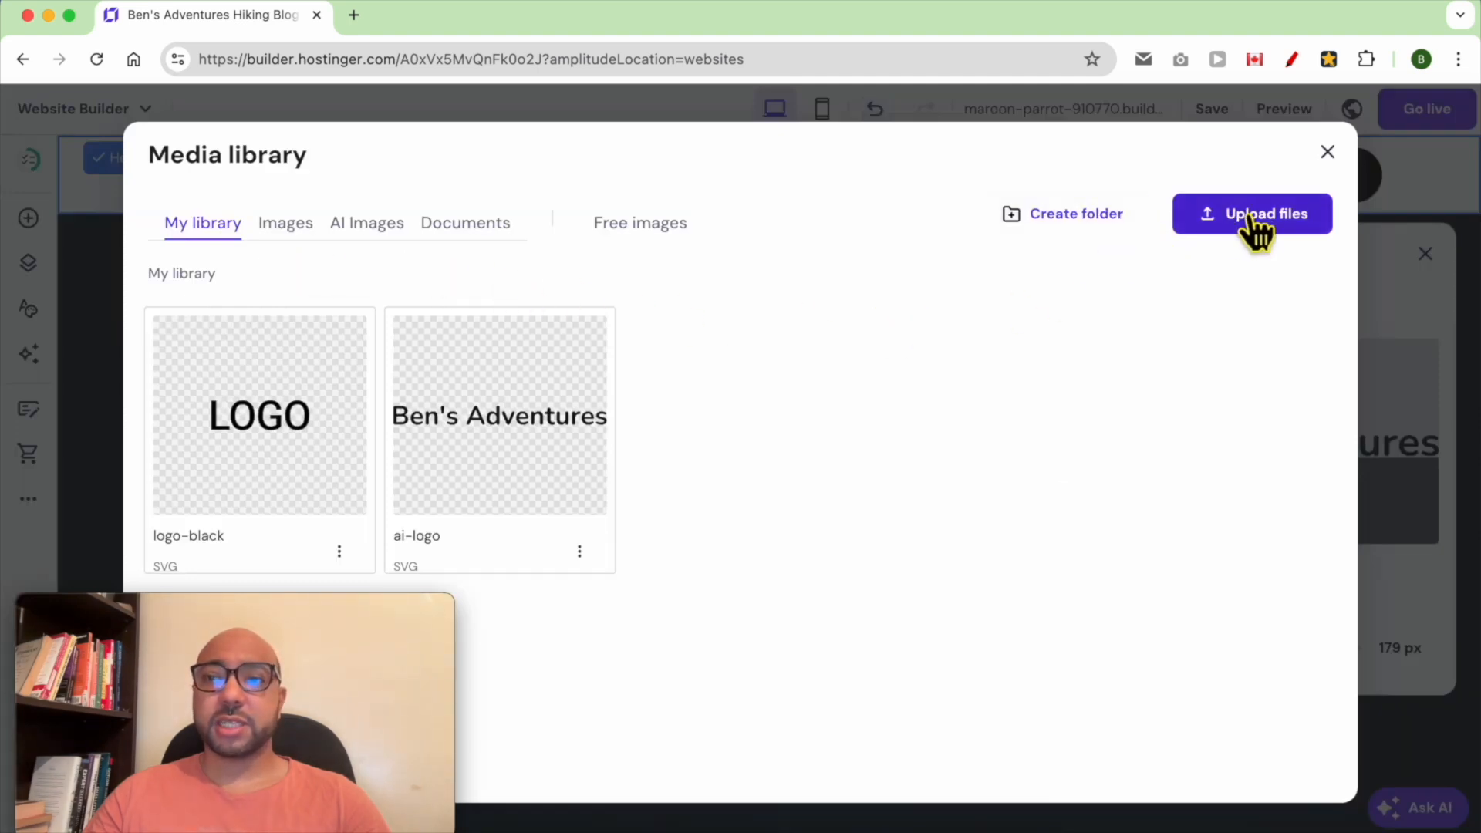
{"action": "left_click", "coordinate": [1327, 151]}
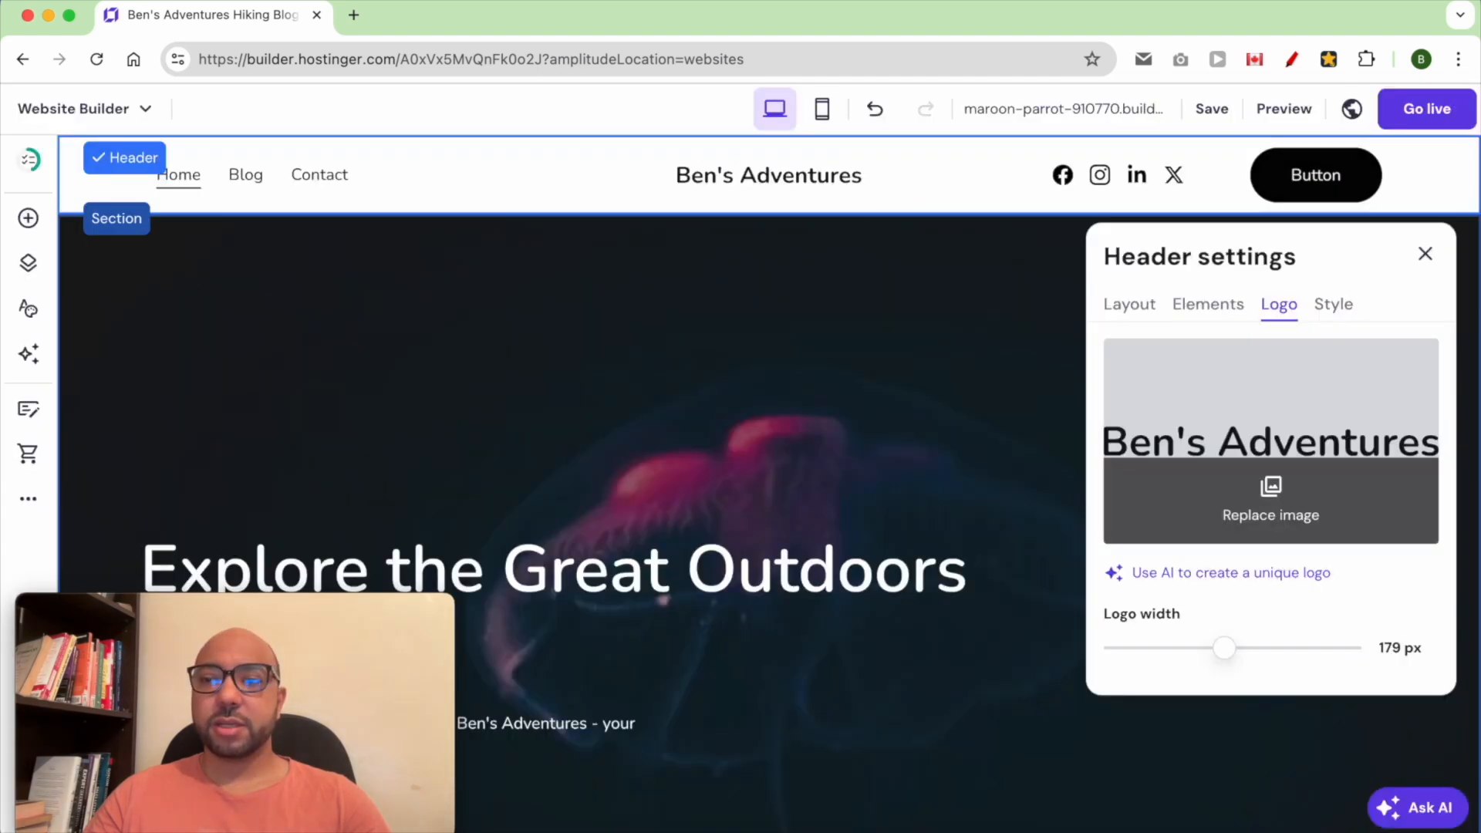
{"action": "mouse_move", "coordinate": [1234, 646]}
{"action": "left_mouse_down"}
{"action": "mouse_move", "coordinate": [1183, 654]}
{"action": "mouse_move", "coordinate": [1242, 648]}
{"action": "mouse_move", "coordinate": [1214, 650]}
{"action": "mouse_move", "coordinate": [1227, 652]}
{"action": "left_mouse_up"}
Review the header style options, including the element selector and the transparent header toggle
{"action": "left_click", "coordinate": [1341, 301]}
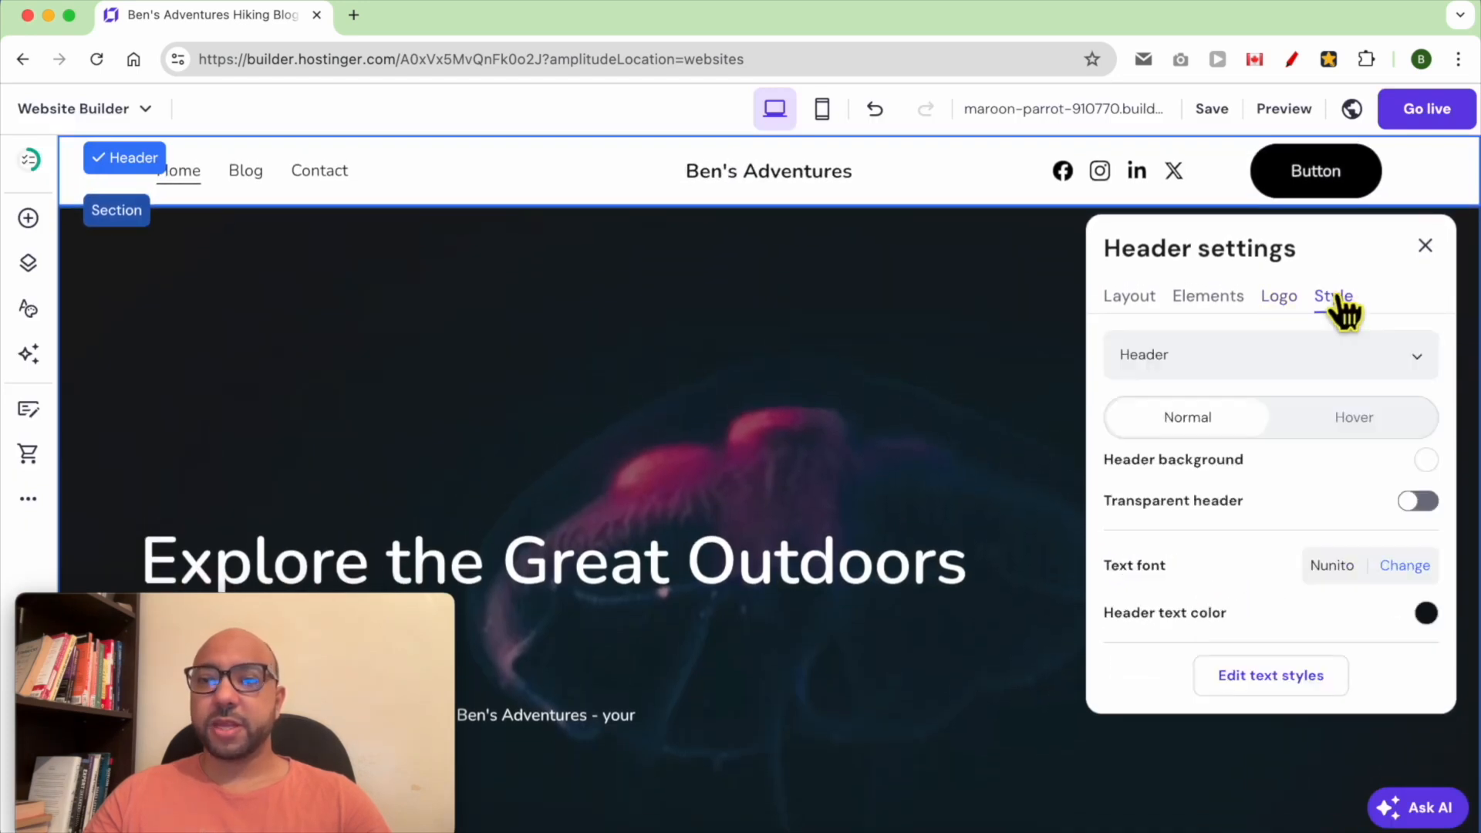
{"action": "left_click", "coordinate": [1214, 376]}
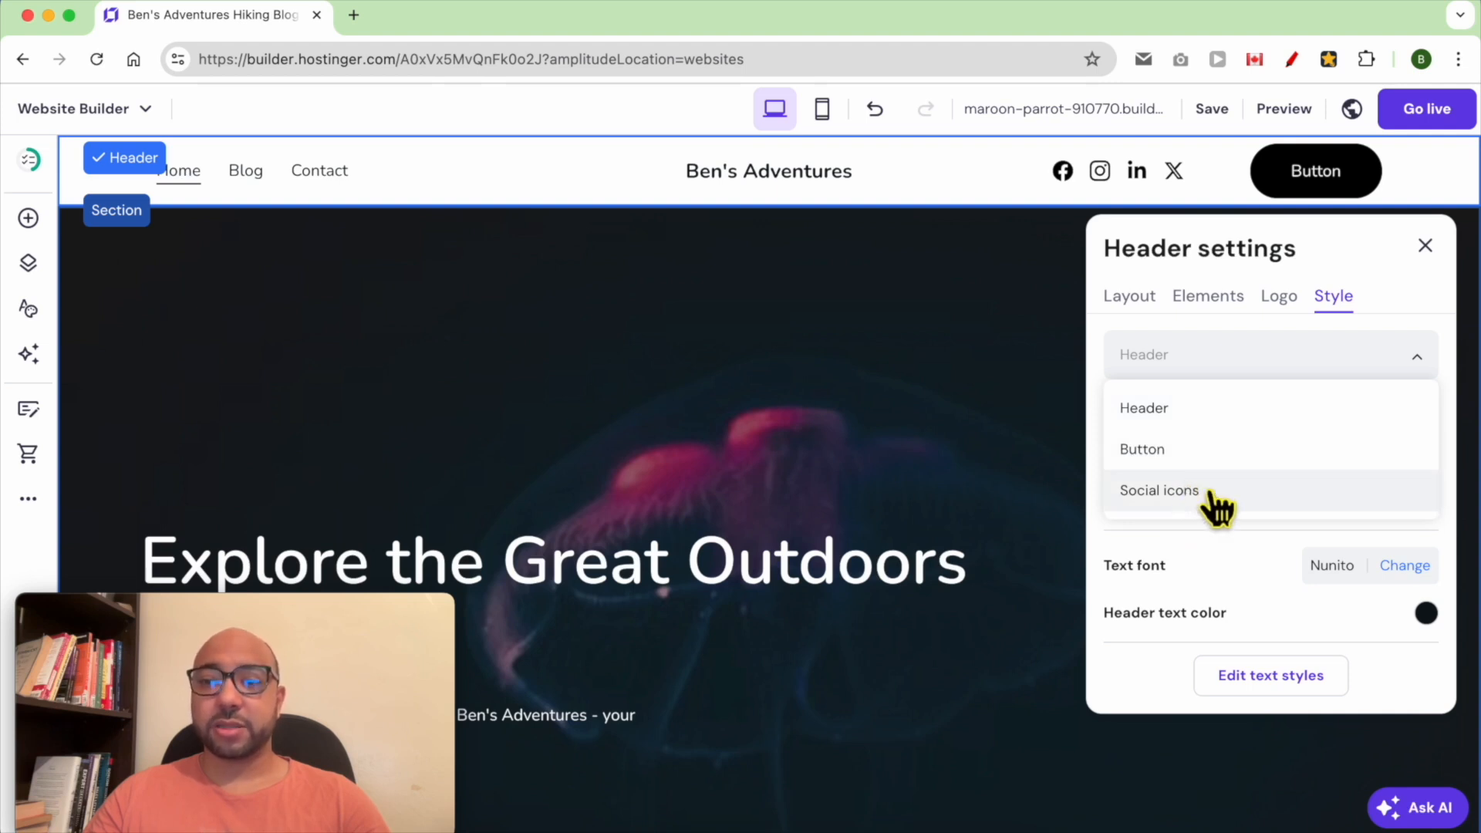
{"action": "left_click", "coordinate": [1207, 409]}
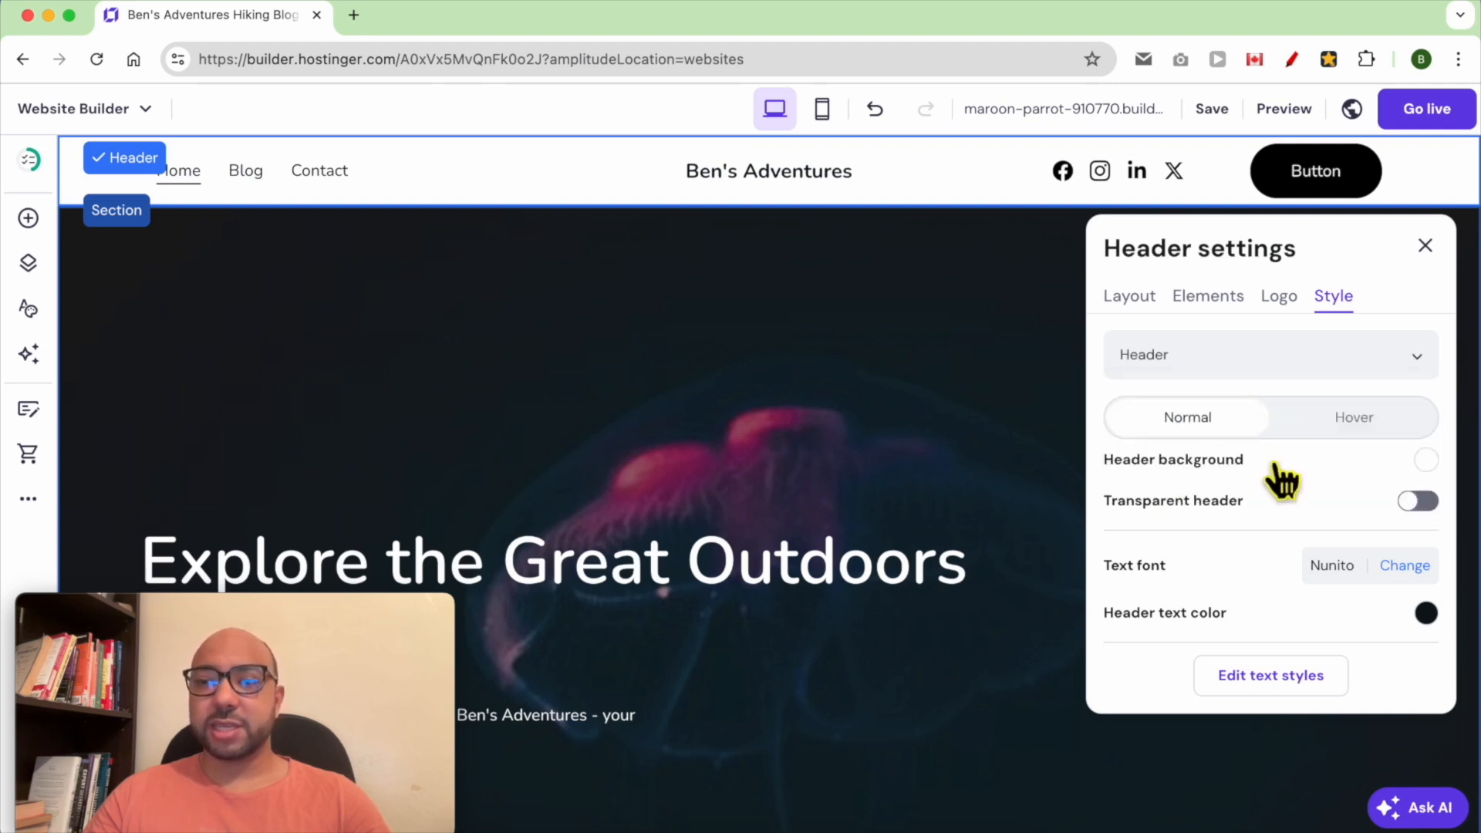
{"action": "scroll", "coordinate": [1277, 474], "scroll_direction": "down", "scroll_amount": 1}
{"action": "scroll", "coordinate": [1285, 445], "scroll_direction": "up", "scroll_amount": 1}
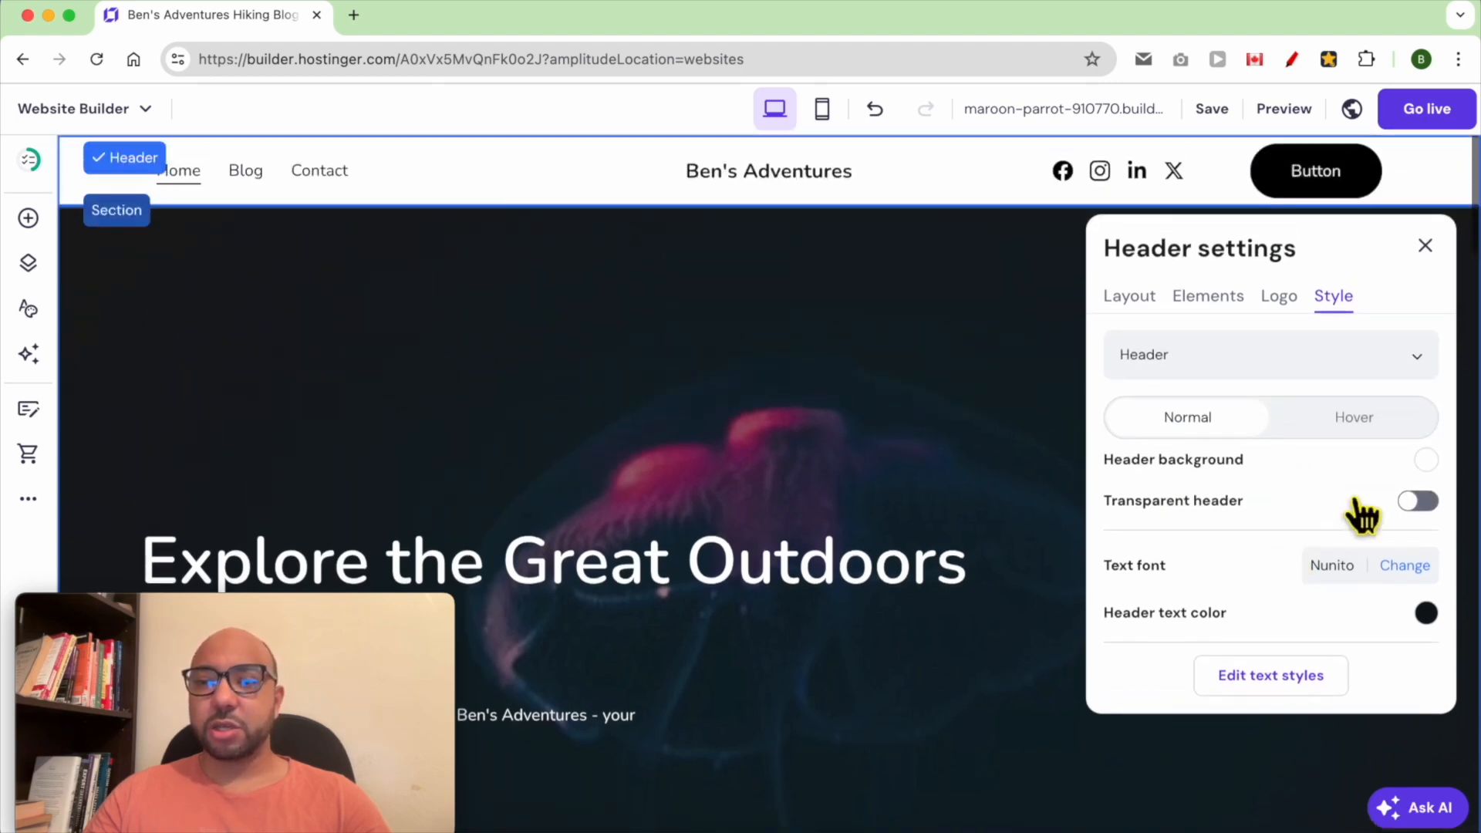
{"action": "left_click", "coordinate": [1423, 505]}
{"action": "left_click", "coordinate": [1423, 505]}
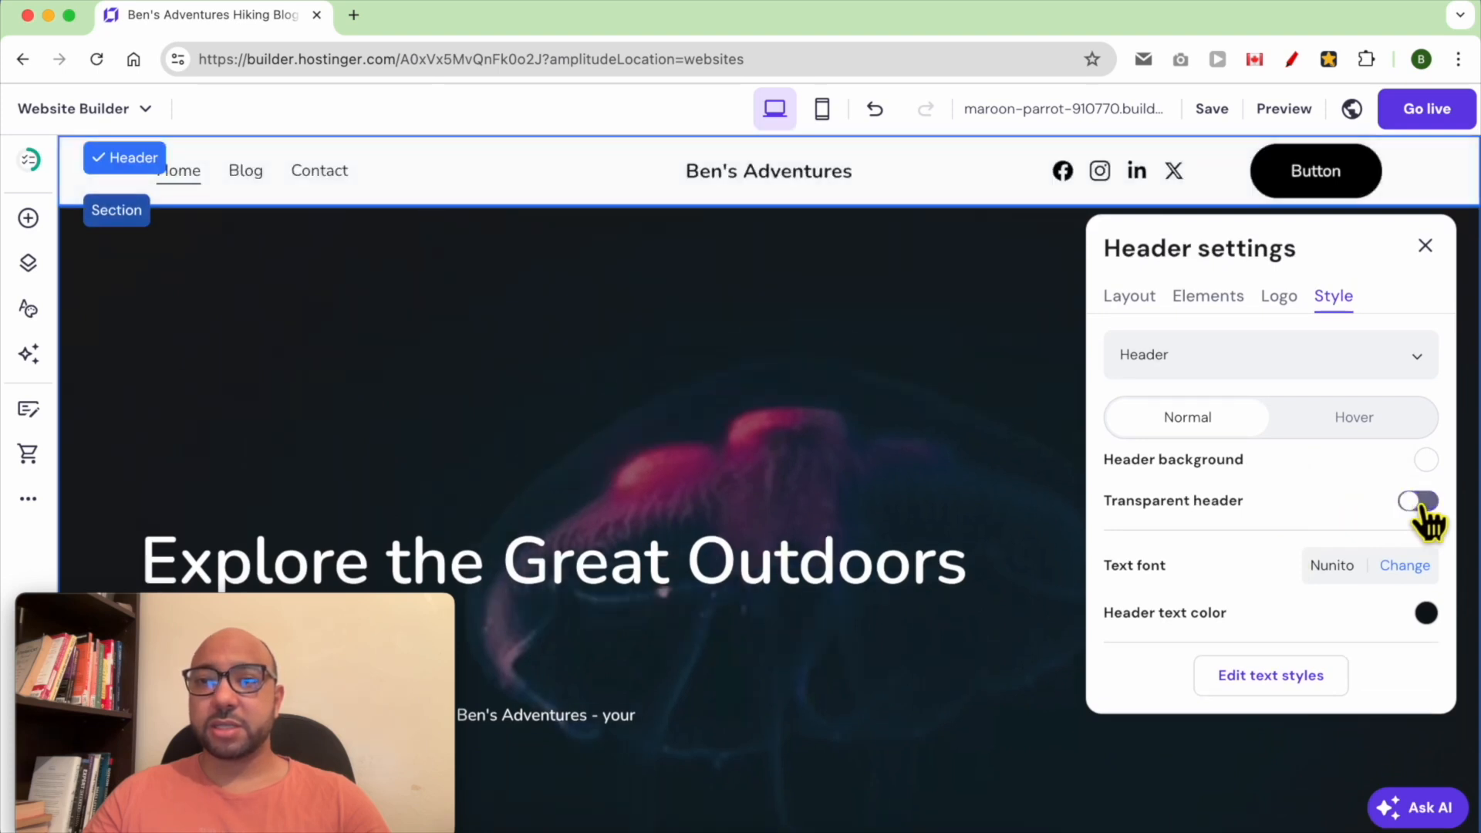
Change the header text font to Roboto Bold
{"action": "scroll", "coordinate": [1319, 563], "scroll_direction": "down", "scroll_amount": 1}
{"action": "scroll", "coordinate": [1342, 571], "scroll_direction": "up", "scroll_amount": 1}
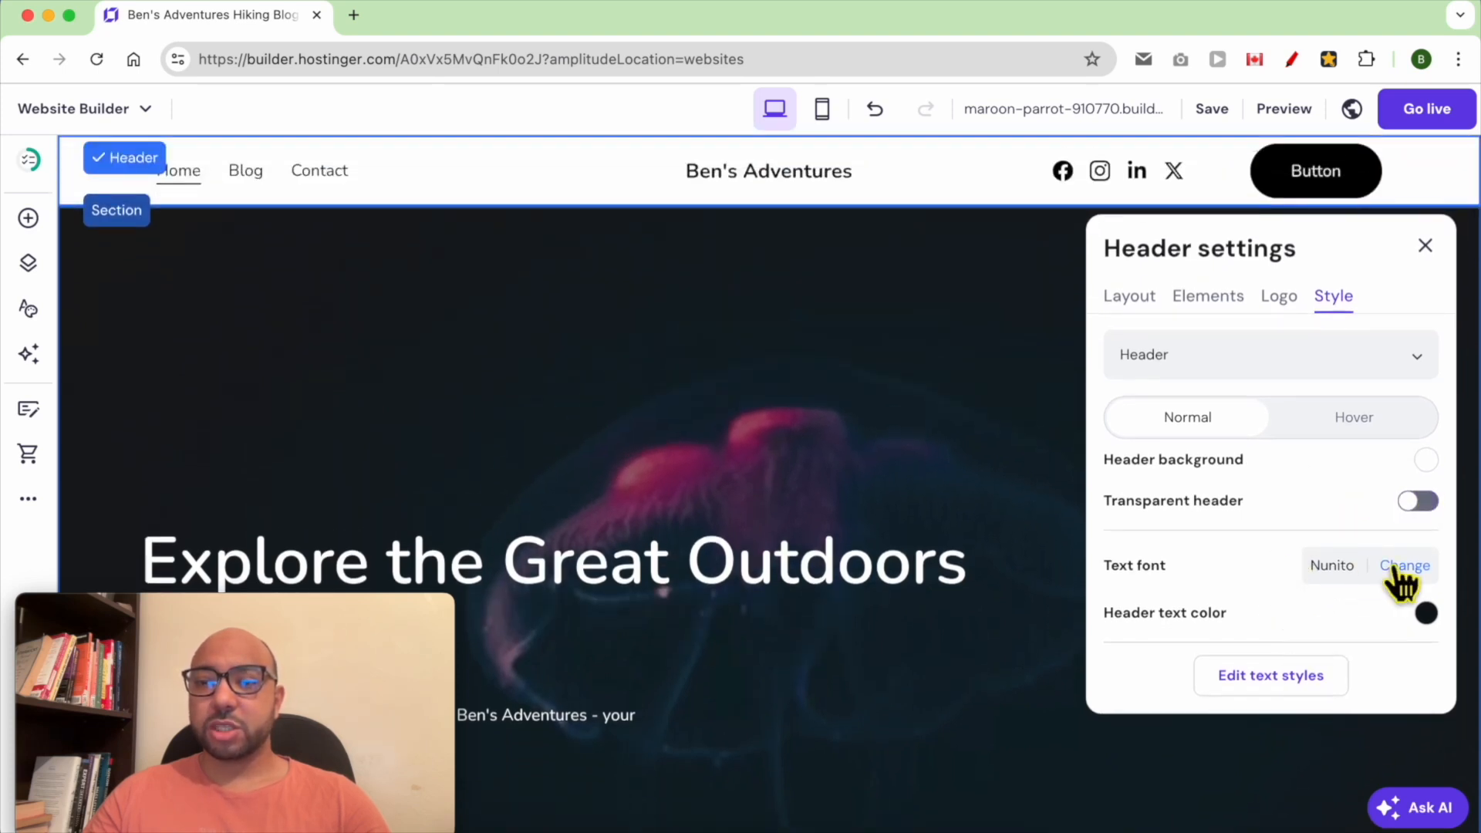
{"action": "left_click", "coordinate": [1404, 568]}
{"action": "mouse_move", "coordinate": [1227, 470]}
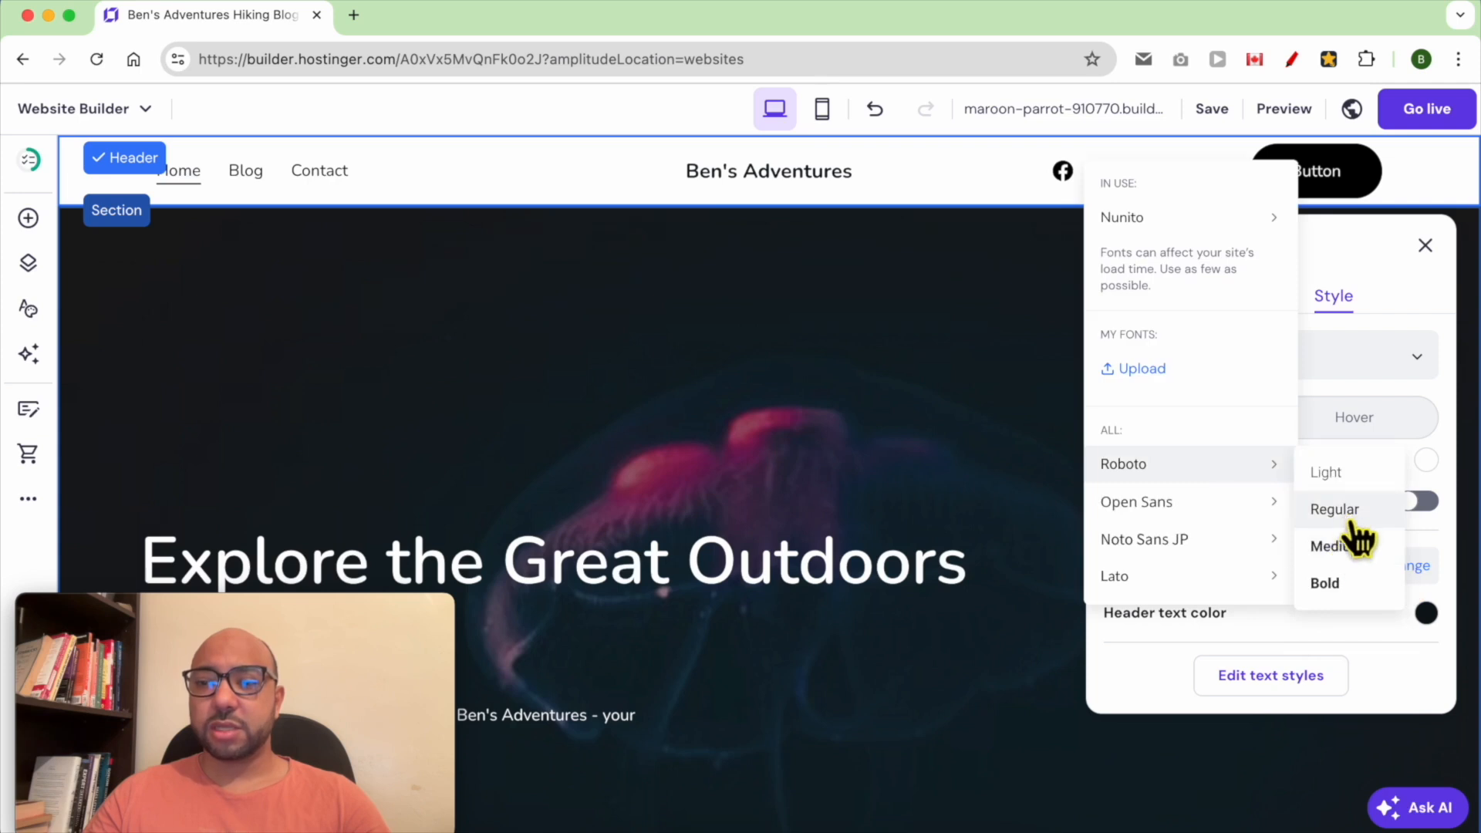
{"action": "left_click", "coordinate": [1348, 588]}
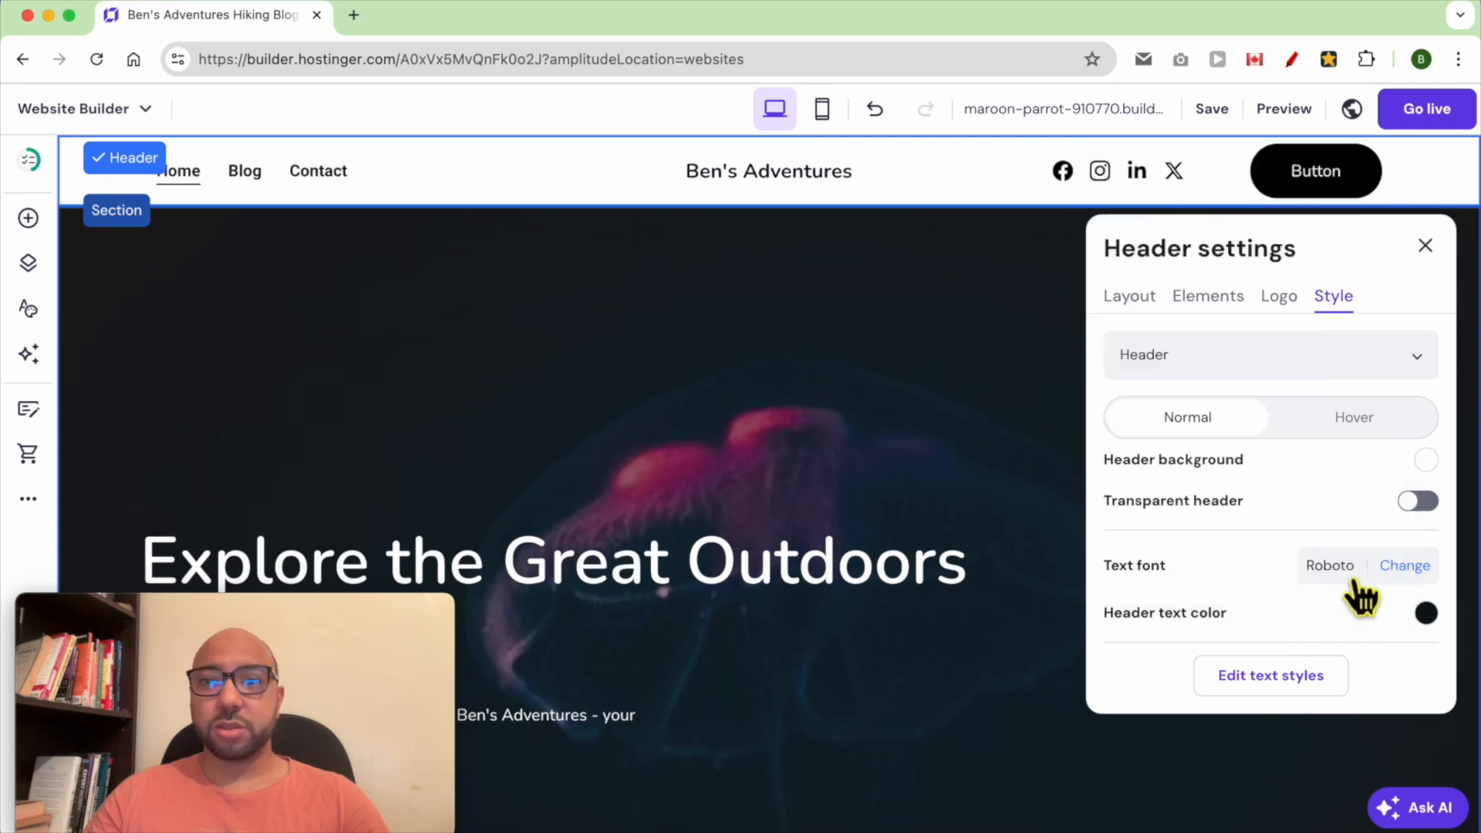
{"action": "left_click", "coordinate": [1425, 611]}
{"action": "left_click_drag", "start_coordinate": [964, 525], "coordinate": [1041, 513]}
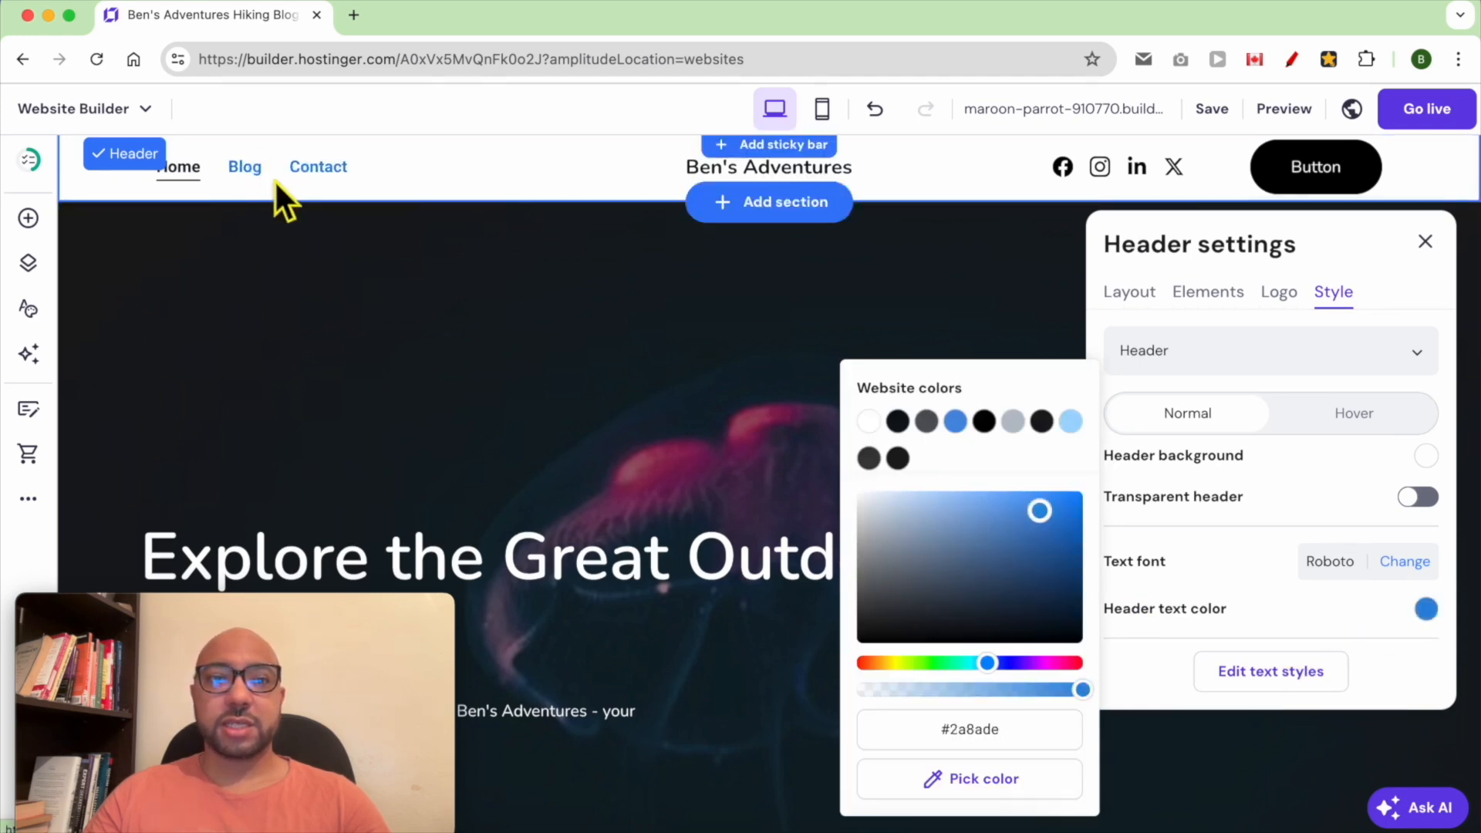
{"action": "left_click_drag", "start_coordinate": [1076, 592], "coordinate": [1093, 664]}
{"action": "left_click", "coordinate": [1152, 670]}
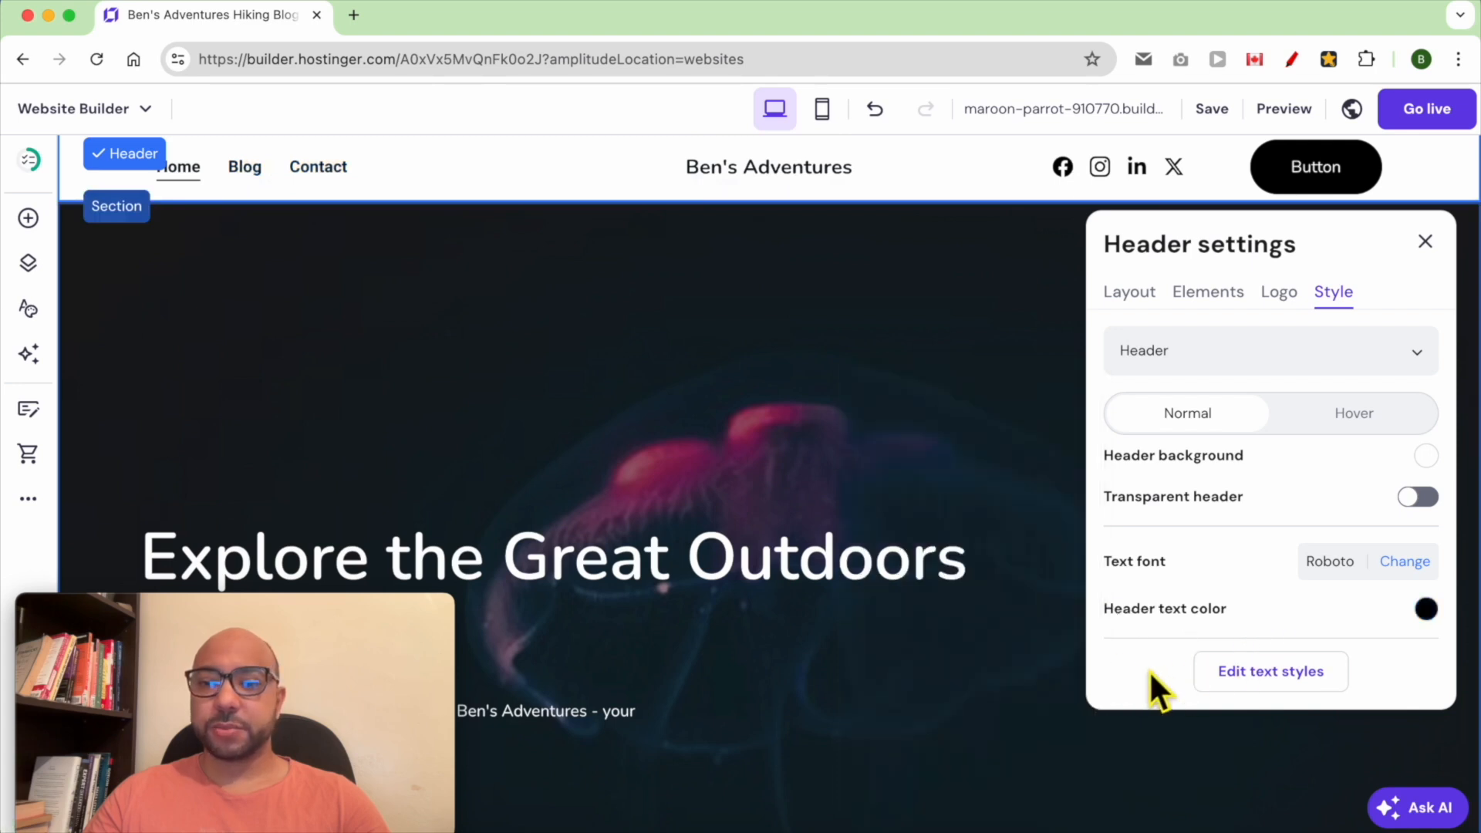
Switch the style settings to the header button and change its text to Newsletter
{"action": "left_click", "coordinate": [1265, 361]}
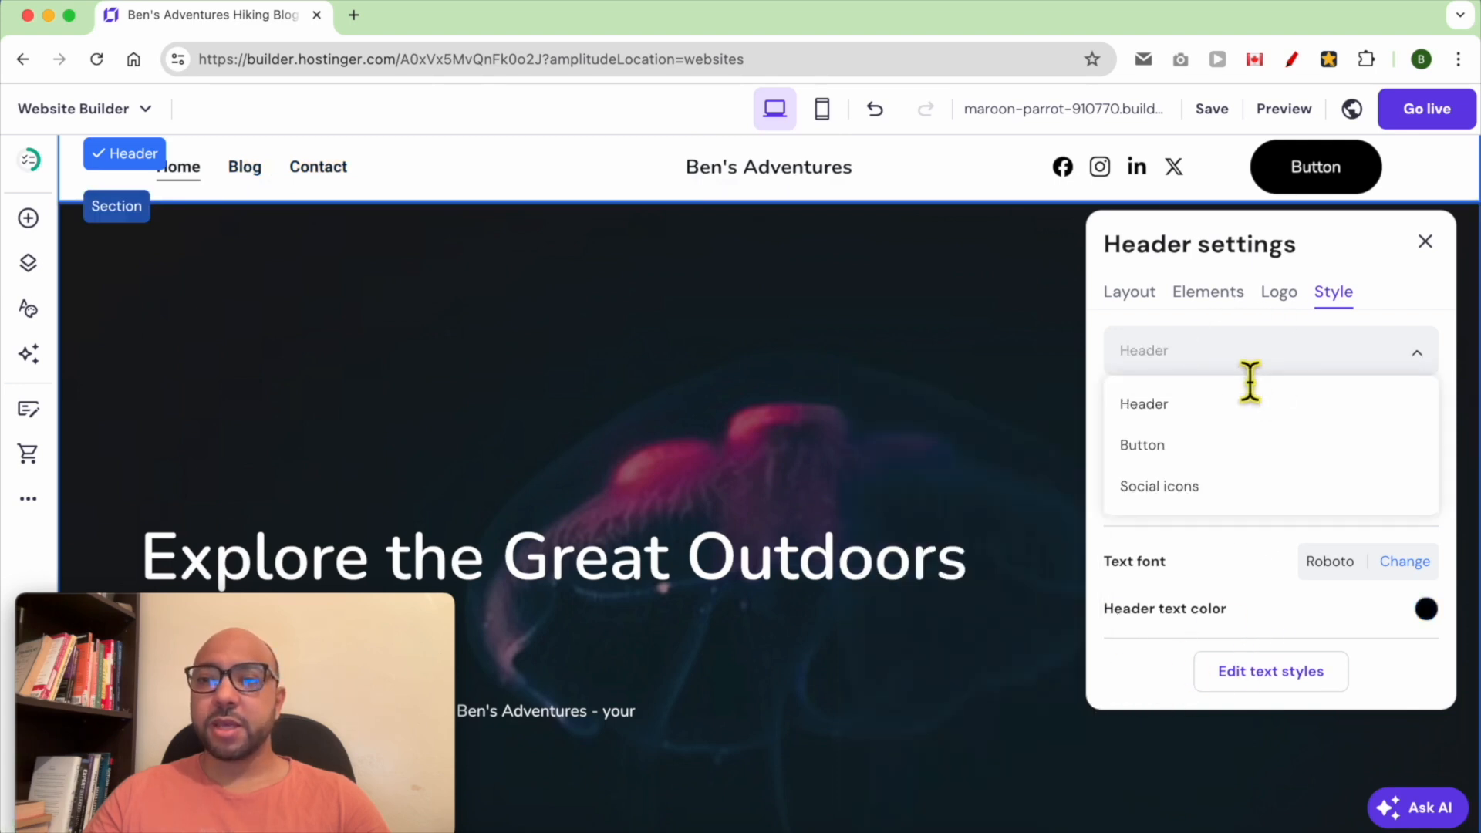
{"action": "left_click", "coordinate": [1192, 449]}
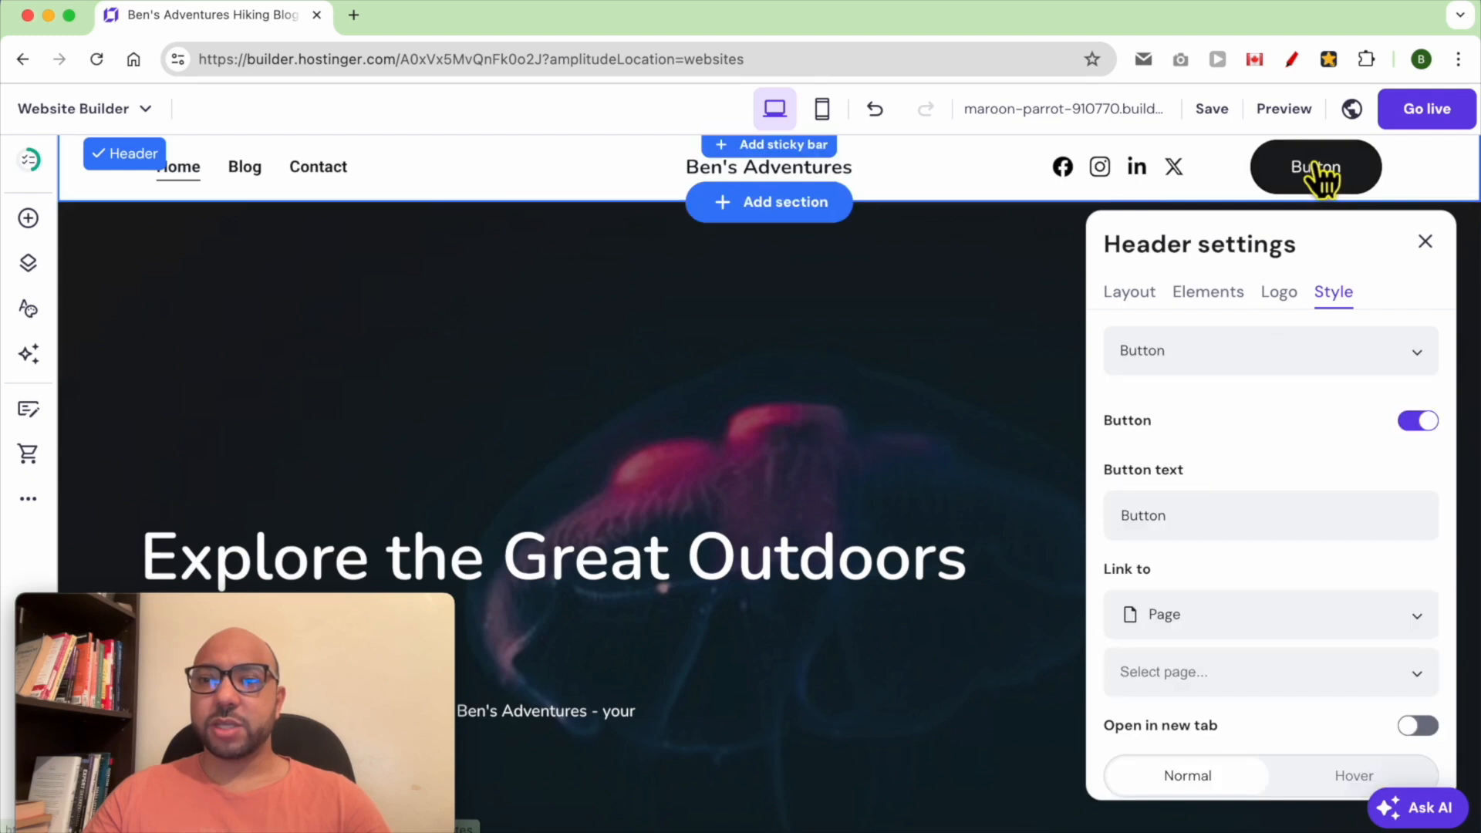
{"action": "left_click", "coordinate": [1267, 355]}
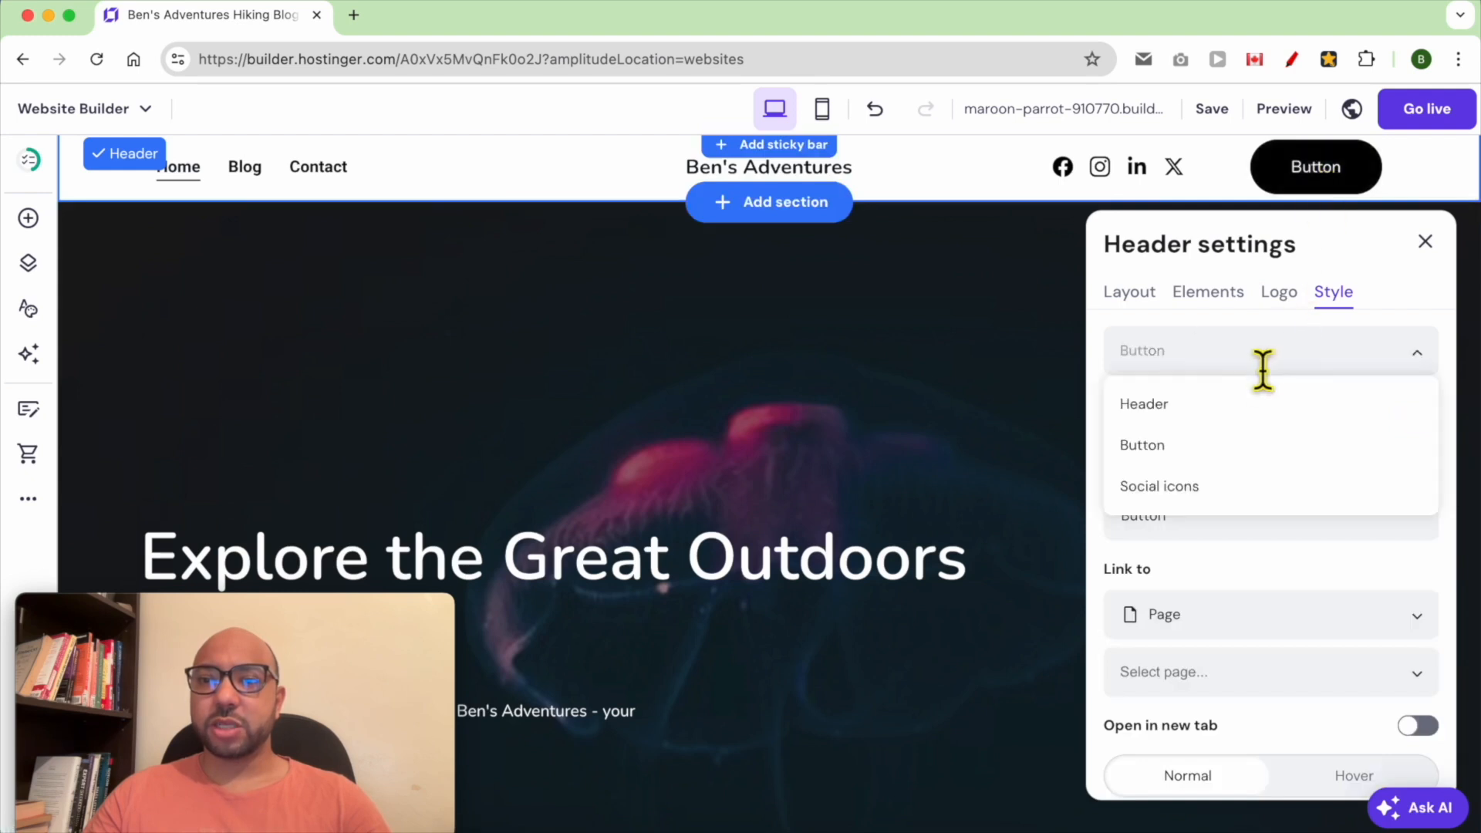
{"action": "left_click", "coordinate": [1214, 457]}
{"action": "left_click", "coordinate": [1229, 516]}
{"action": "double_click", "coordinate": [1229, 516]}
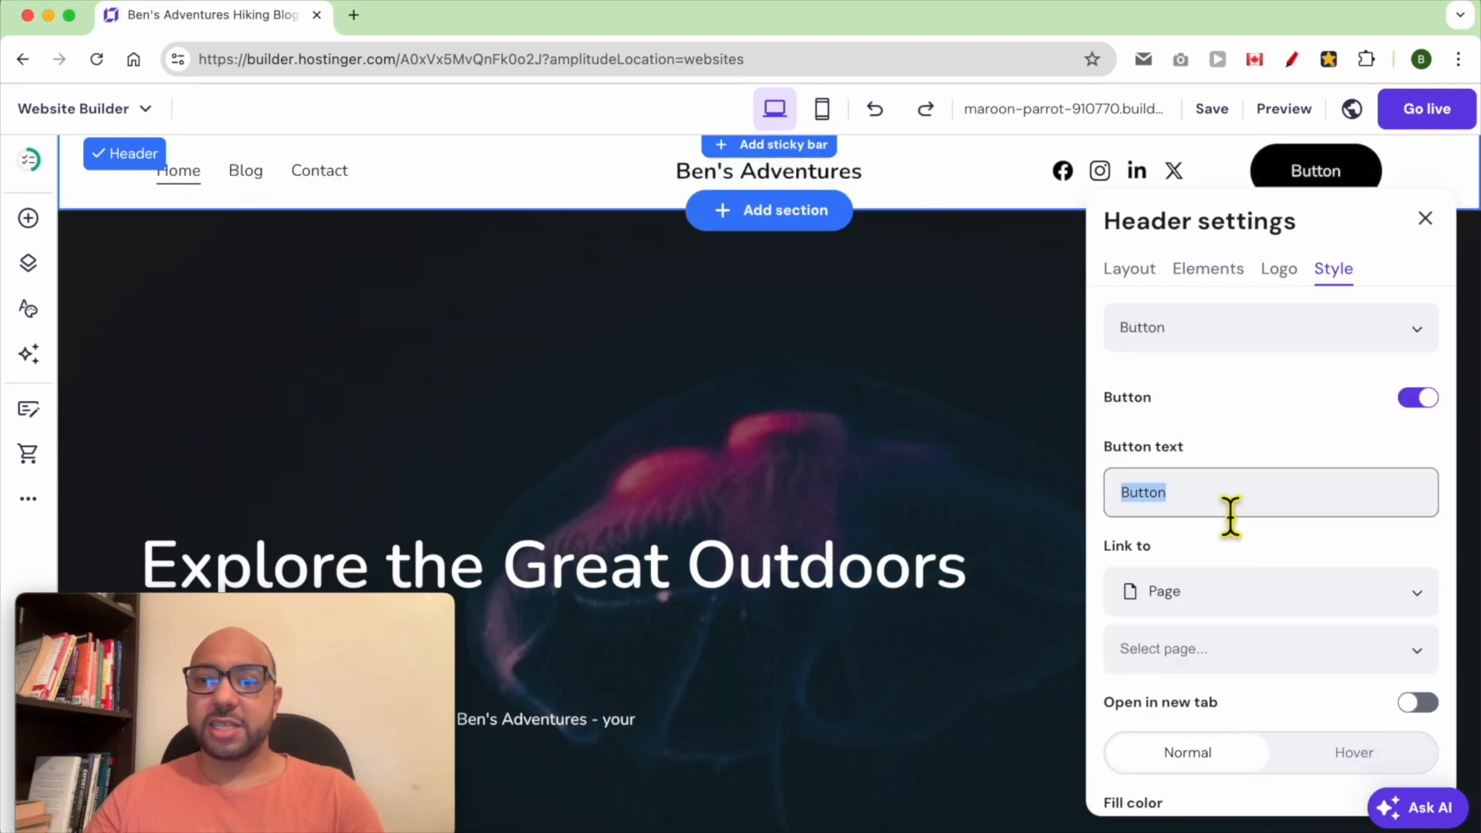
{"action": "type", "text": "N"}
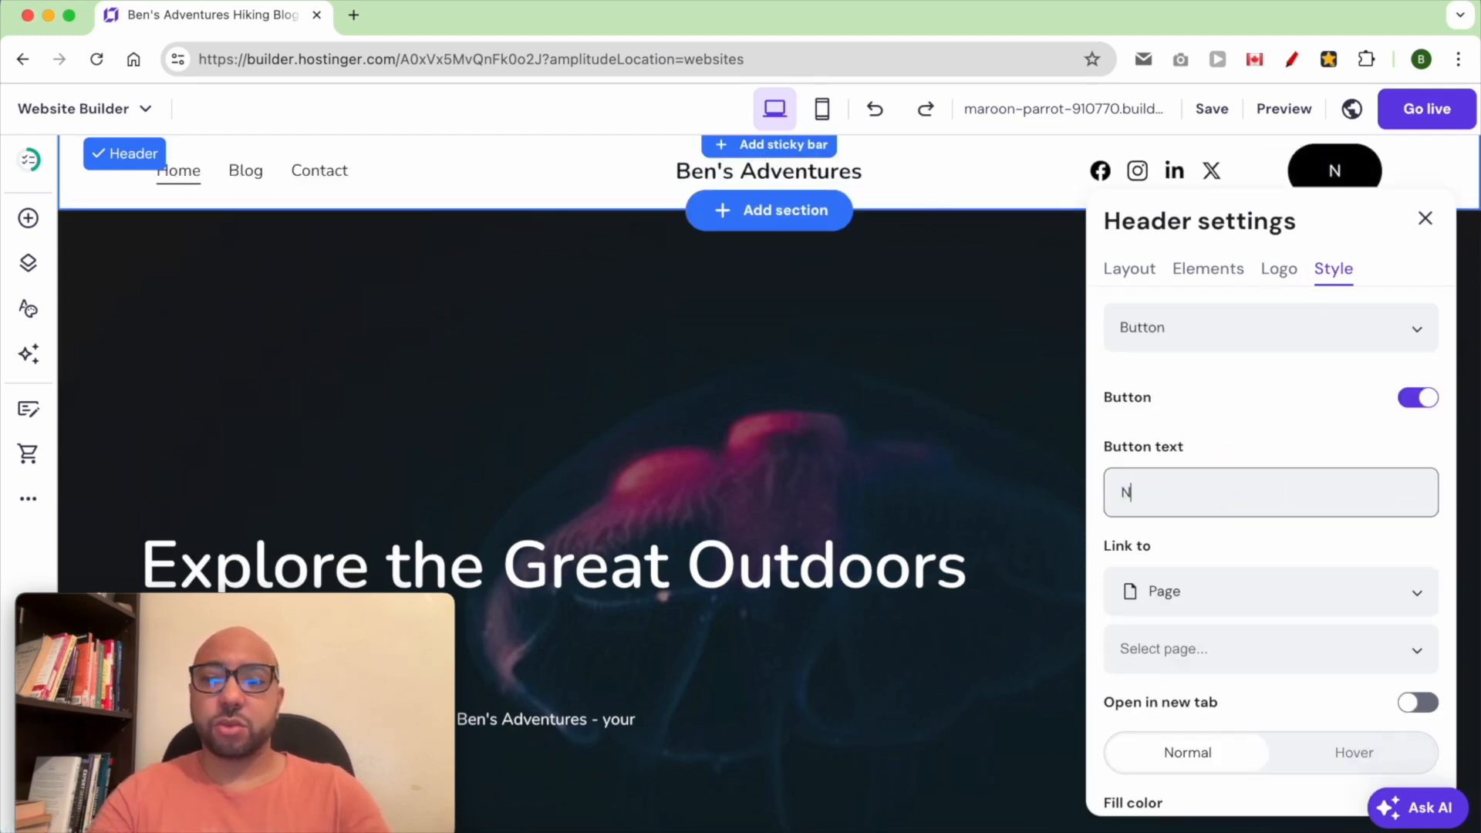
{"action": "type", "text": "ewsletter"}
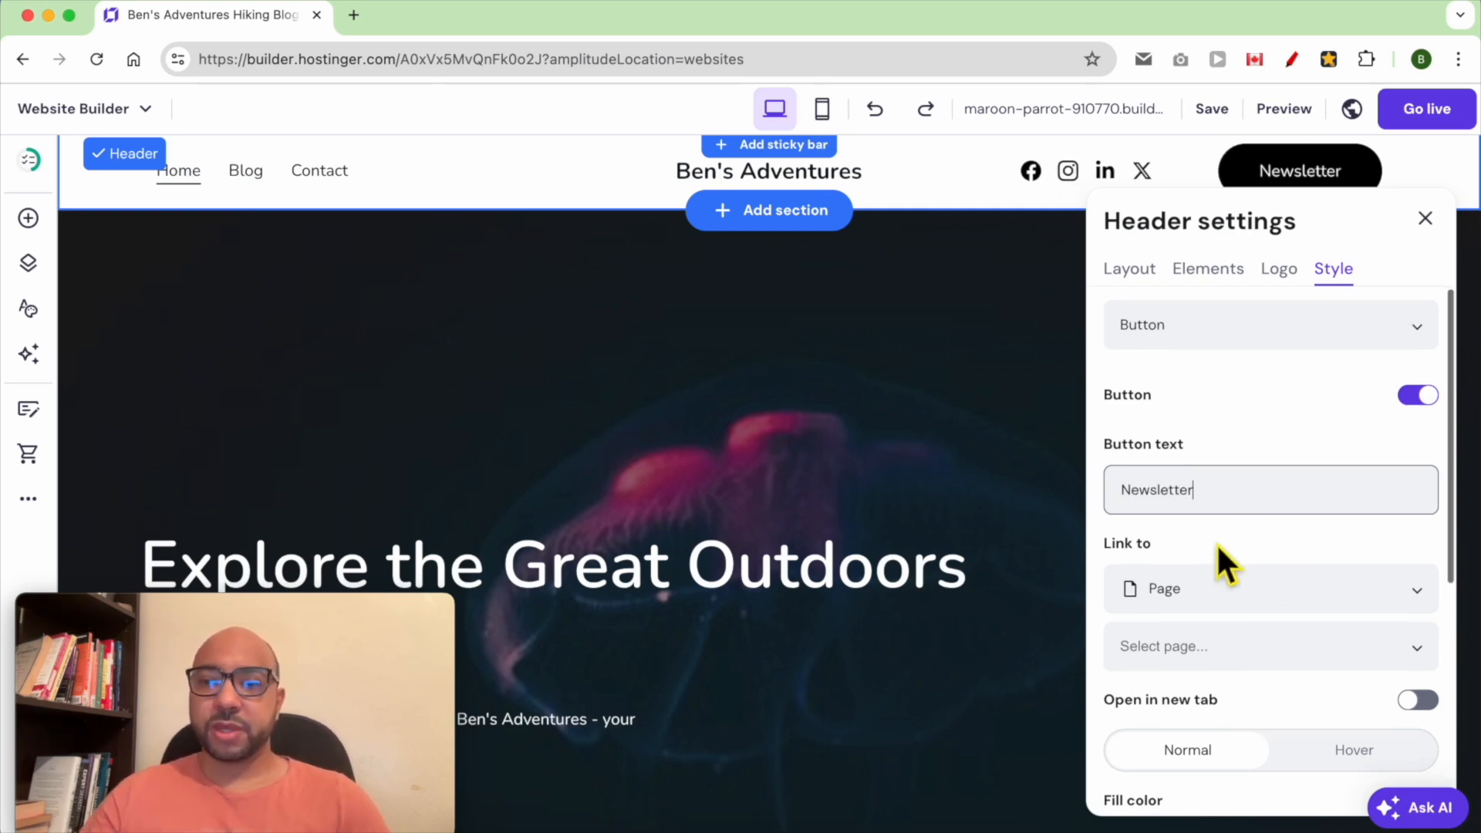
Review the link type options available for the Newsletter button
{"action": "scroll", "coordinate": [1216, 539], "scroll_direction": "down", "scroll_amount": 2}
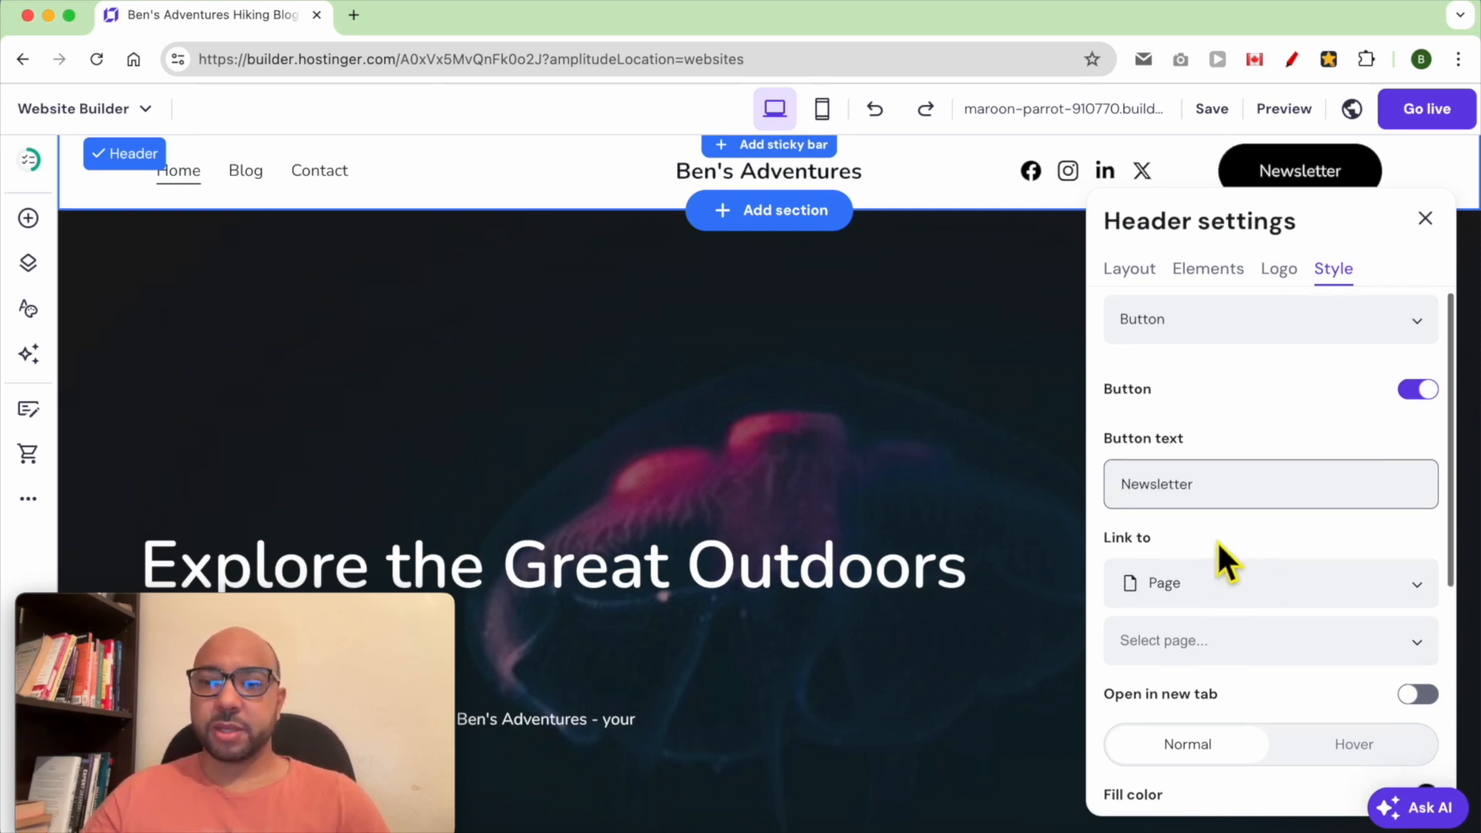
{"action": "left_click", "coordinate": [1226, 547]}
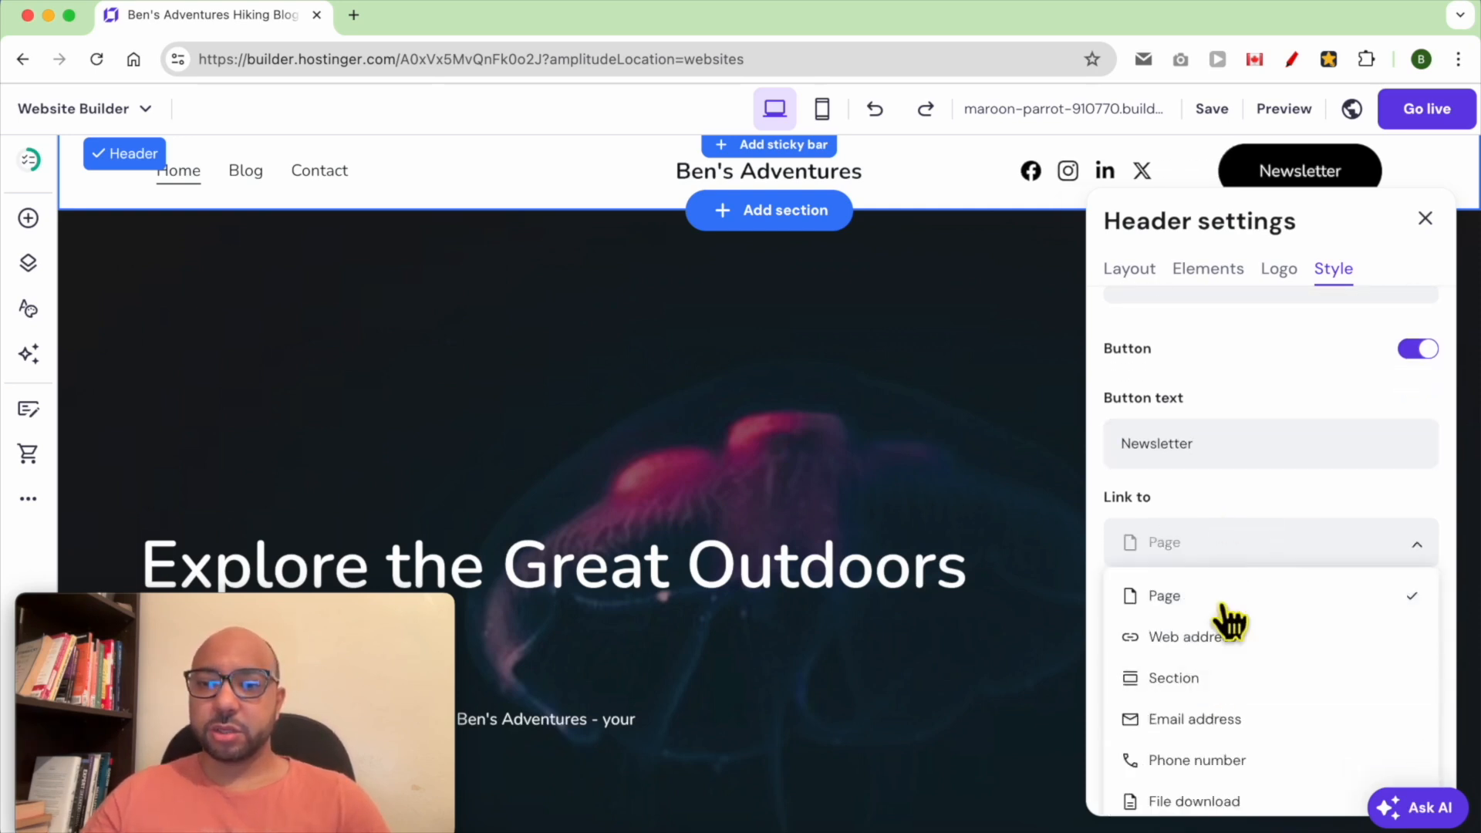
{"action": "scroll", "coordinate": [1235, 740], "scroll_direction": "down", "scroll_amount": 1}
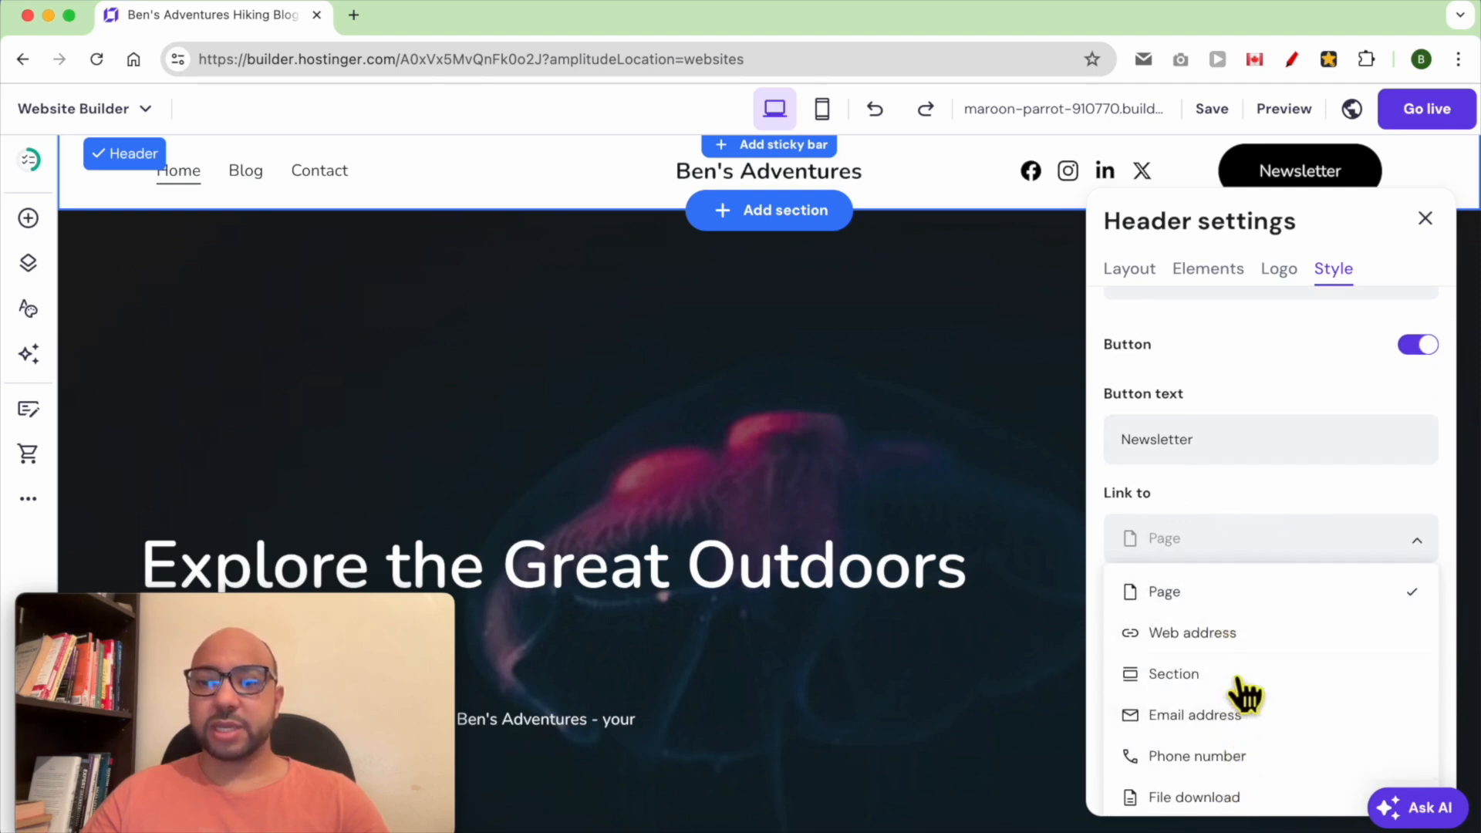
{"action": "scroll", "coordinate": [1272, 760], "scroll_direction": "down", "scroll_amount": 1}
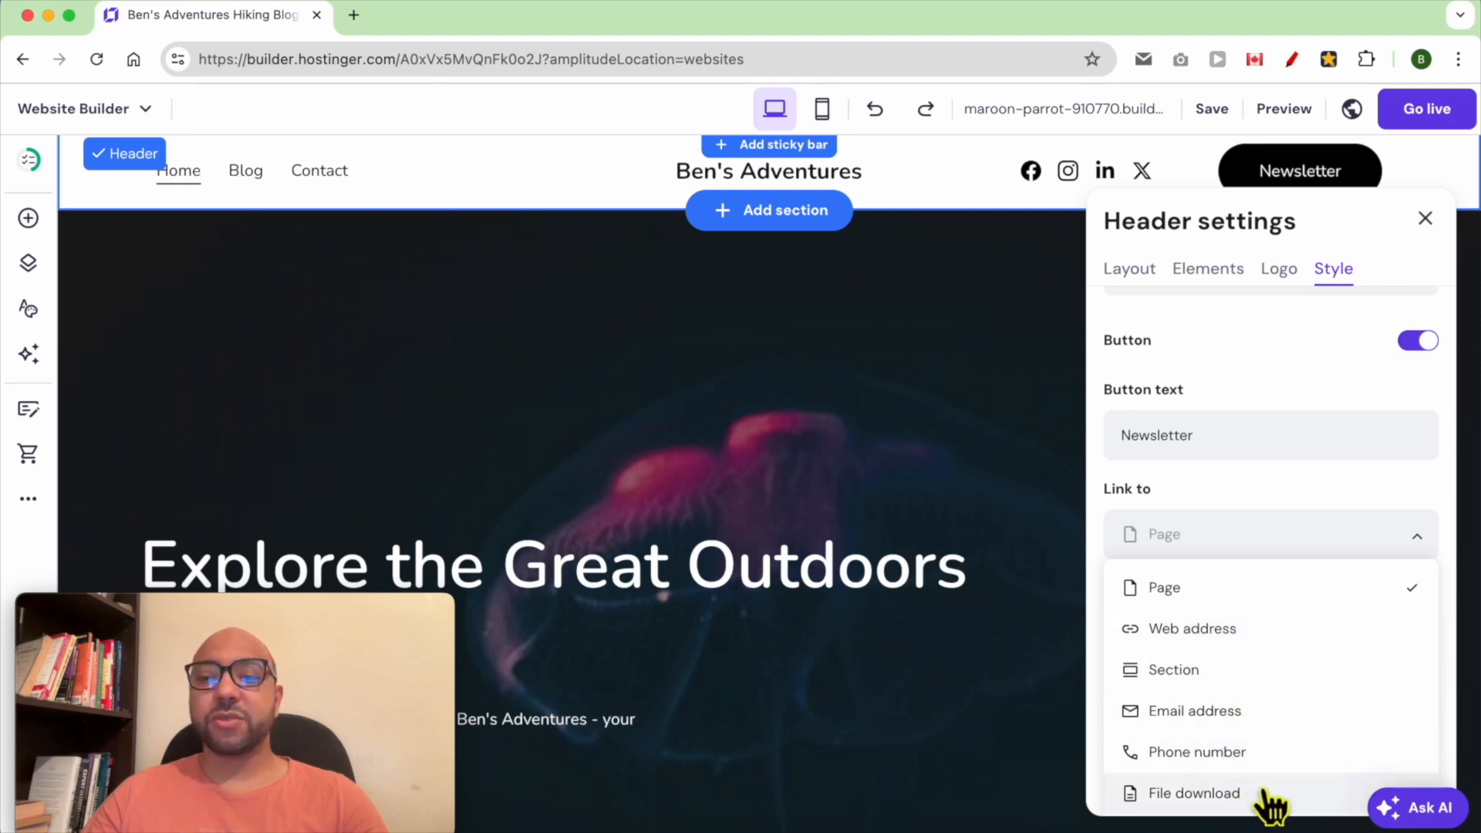
{"action": "left_click", "coordinate": [1264, 532]}
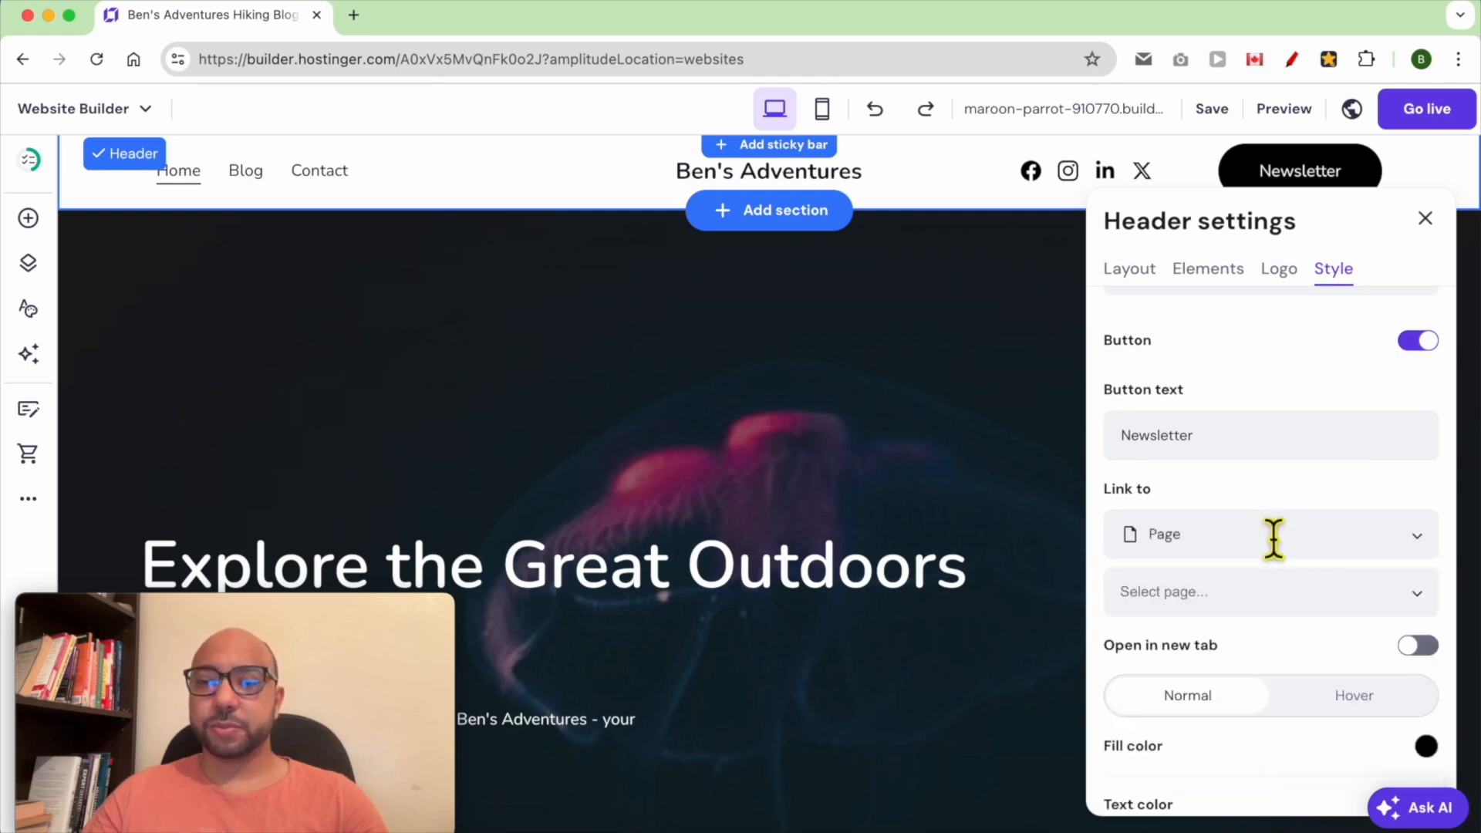
Set the Newsletter button's fill color to orange
{"action": "scroll", "coordinate": [1278, 599], "scroll_direction": "down", "scroll_amount": 5}
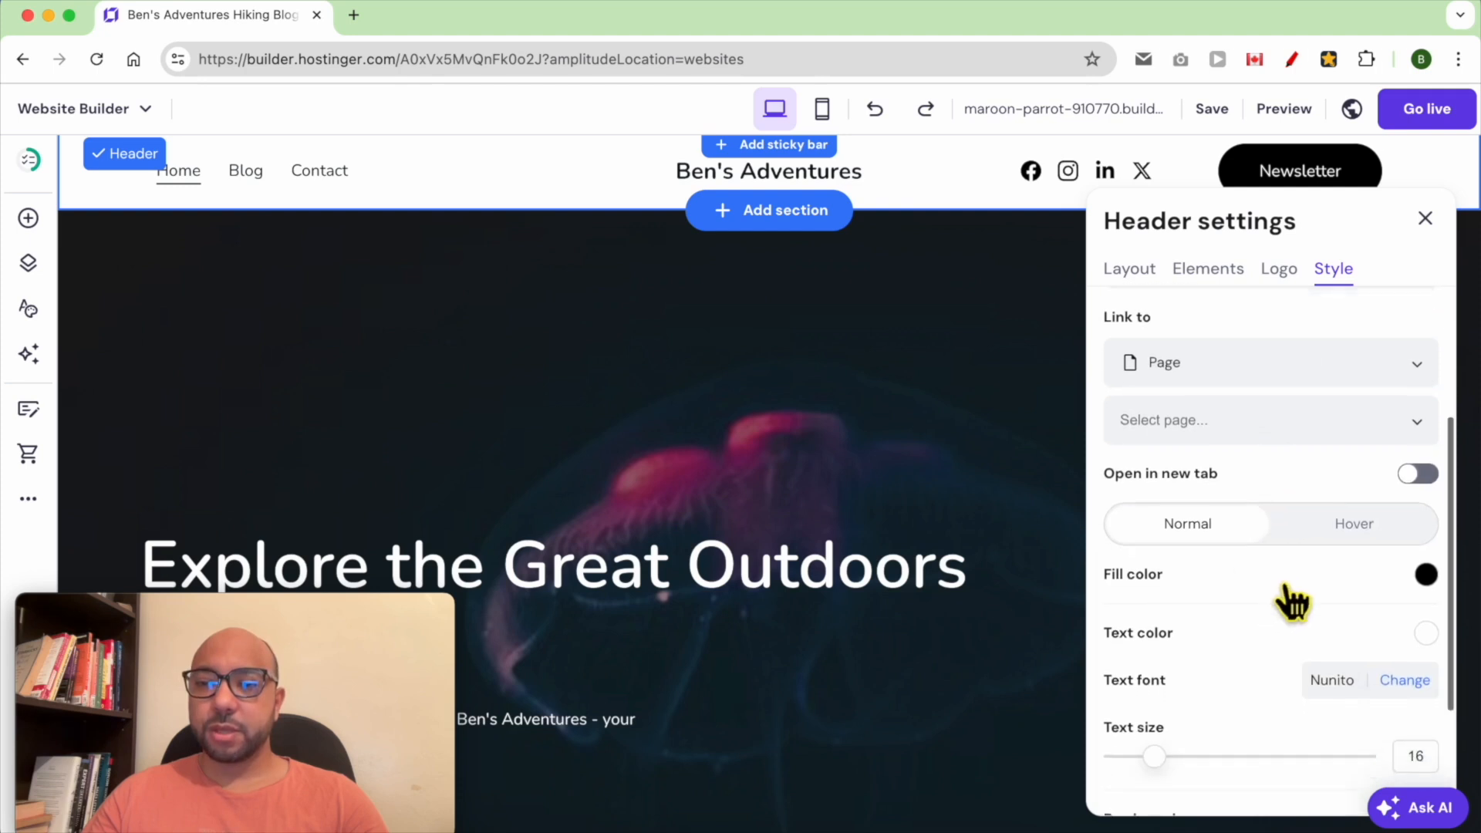
{"action": "scroll", "coordinate": [1384, 600], "scroll_direction": "down", "scroll_amount": 2}
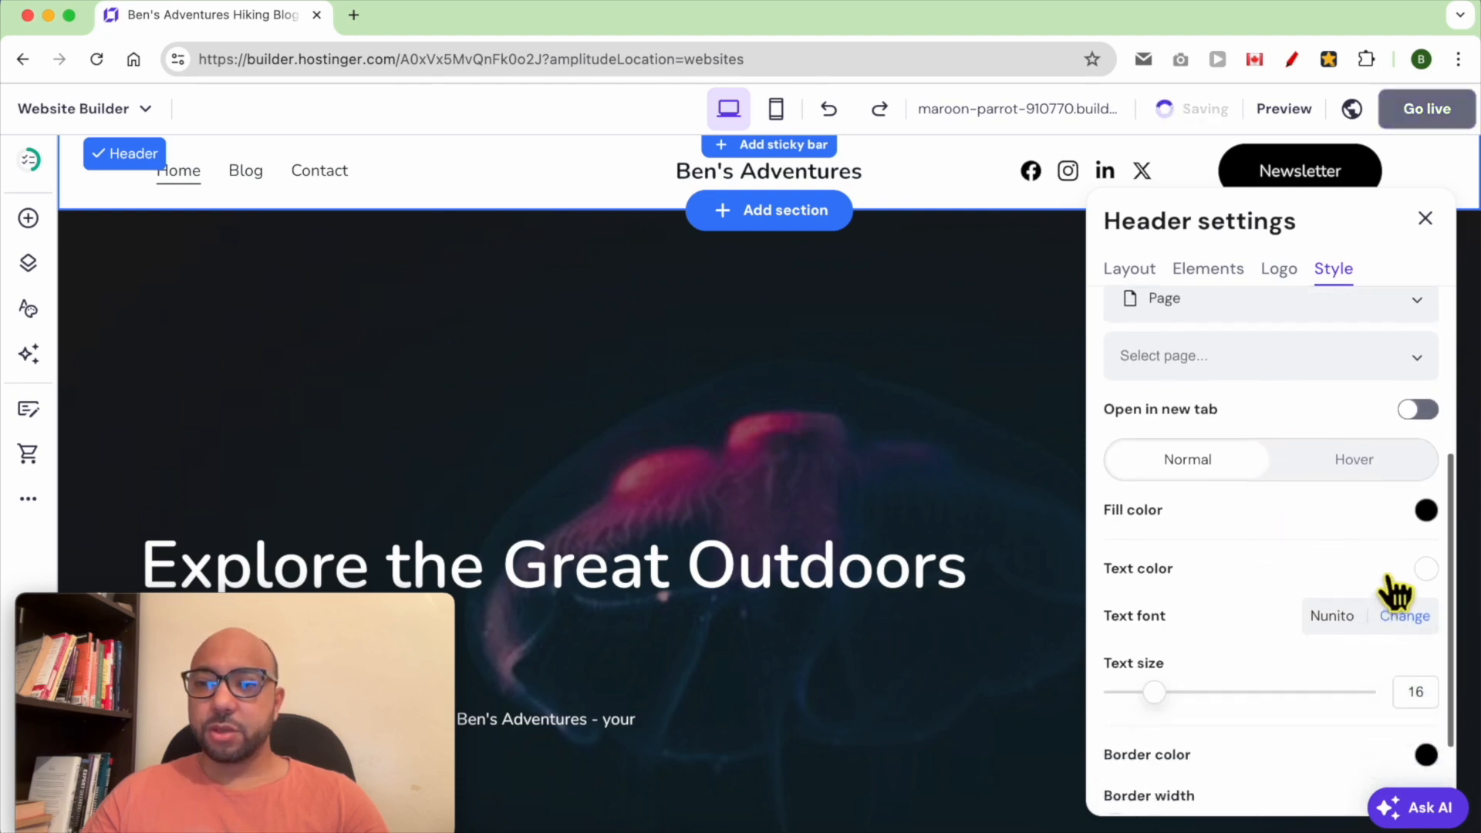
{"action": "left_click", "coordinate": [1426, 510]}
{"action": "mouse_move", "coordinate": [1312, 540]}
{"action": "left_mouse_down"}
{"action": "mouse_move", "coordinate": [1280, 562]}
{"action": "mouse_move", "coordinate": [1293, 520]}
{"action": "left_mouse_up"}
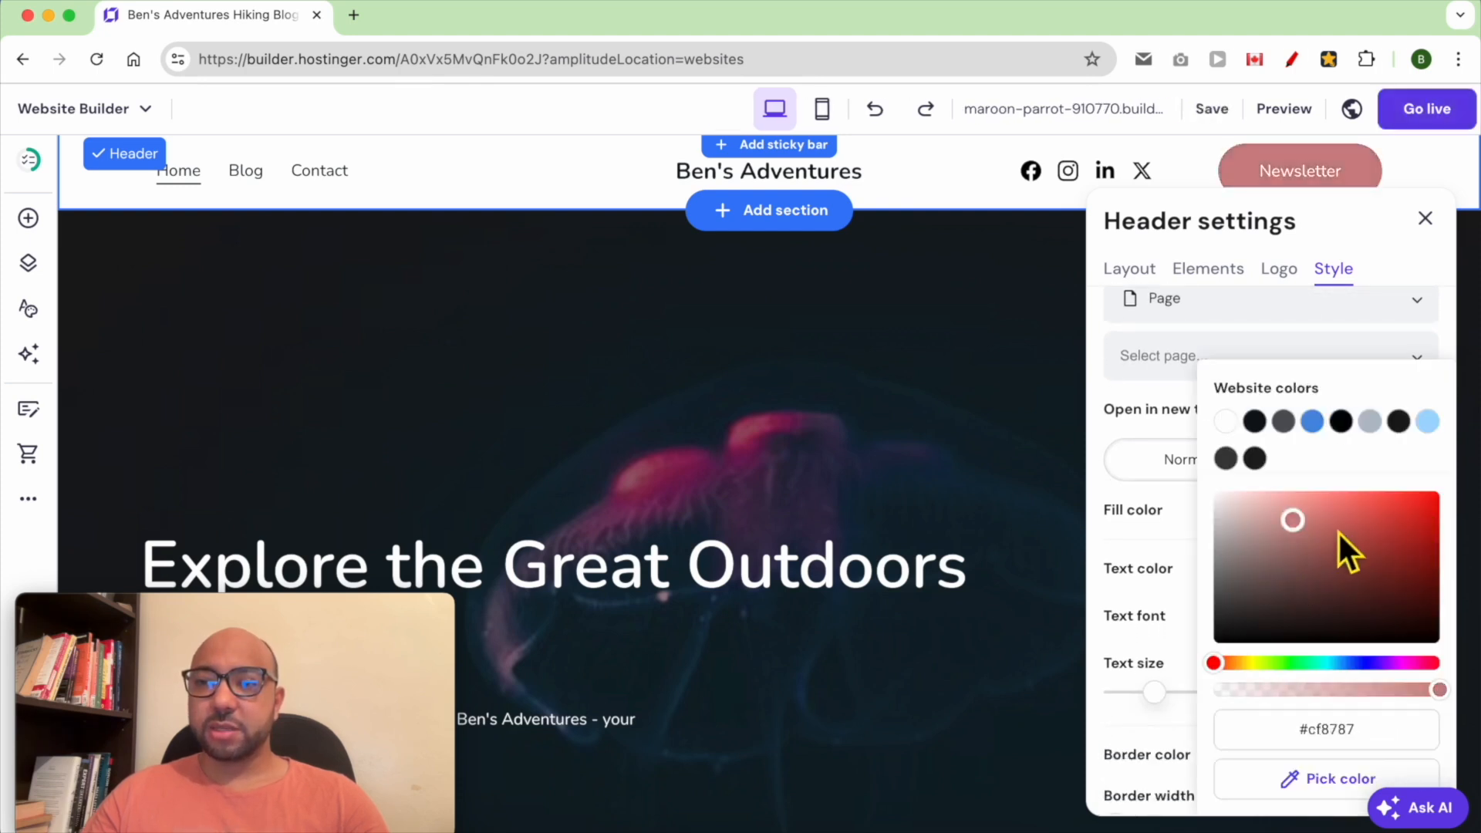
{"action": "left_click", "coordinate": [1239, 663]}
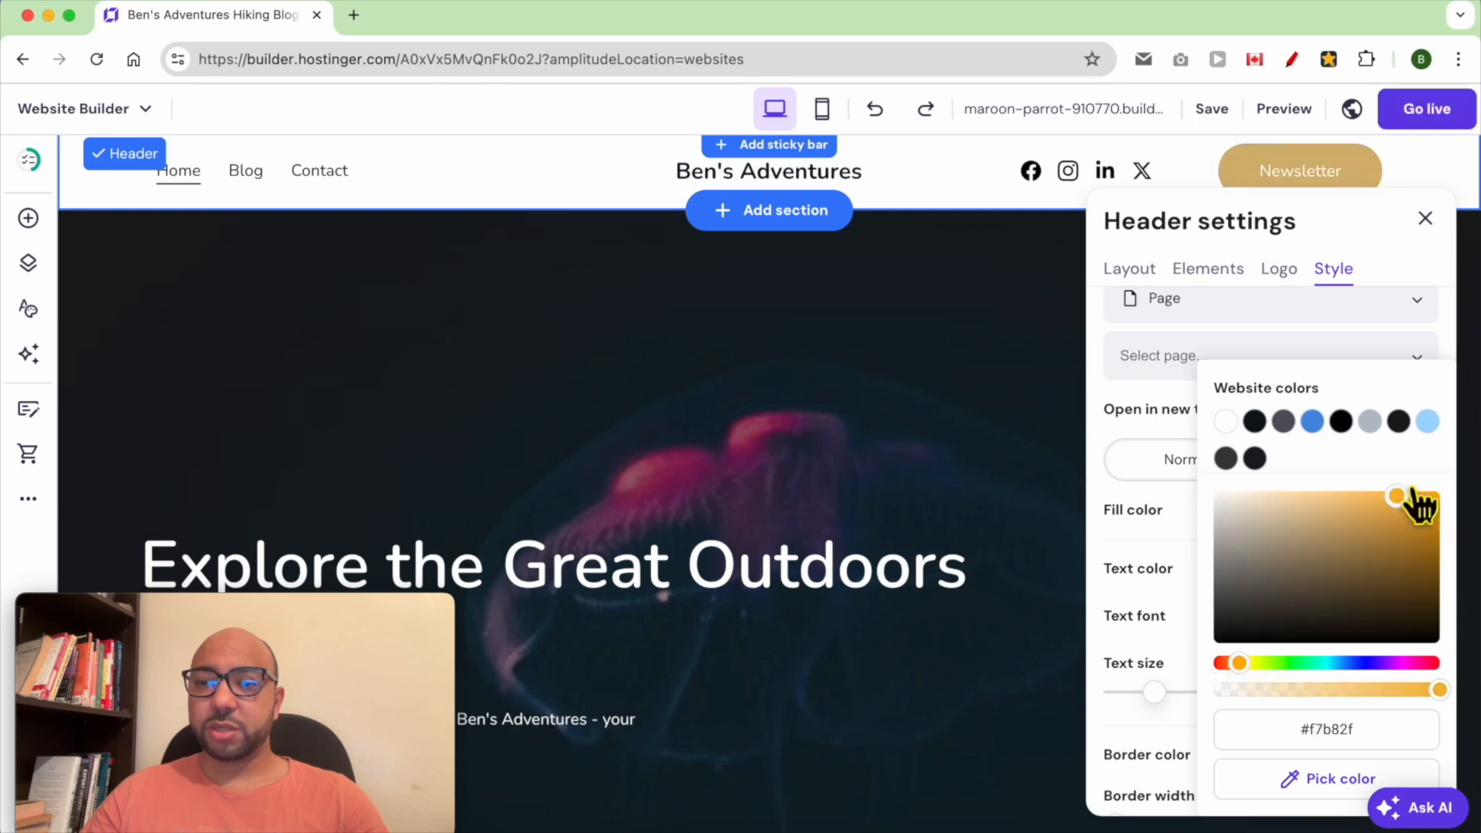
{"action": "left_click_drag", "start_coordinate": [1386, 518], "coordinate": [1440, 489]}
{"action": "left_click", "coordinate": [1183, 540]}
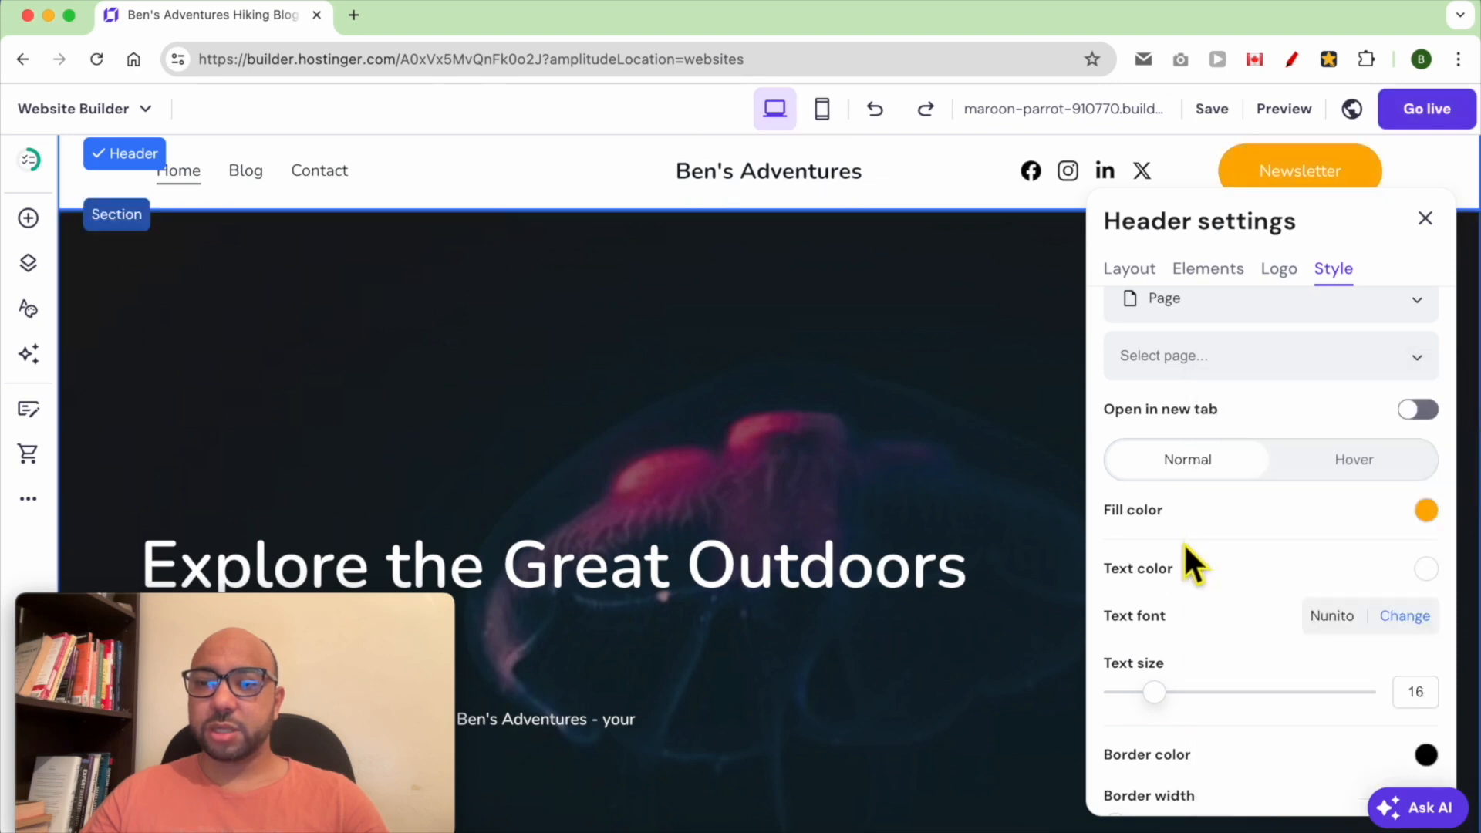
Set the button's text size to 22 and its text color to black
{"action": "left_click_drag", "start_coordinate": [1169, 707], "coordinate": [1209, 713]}
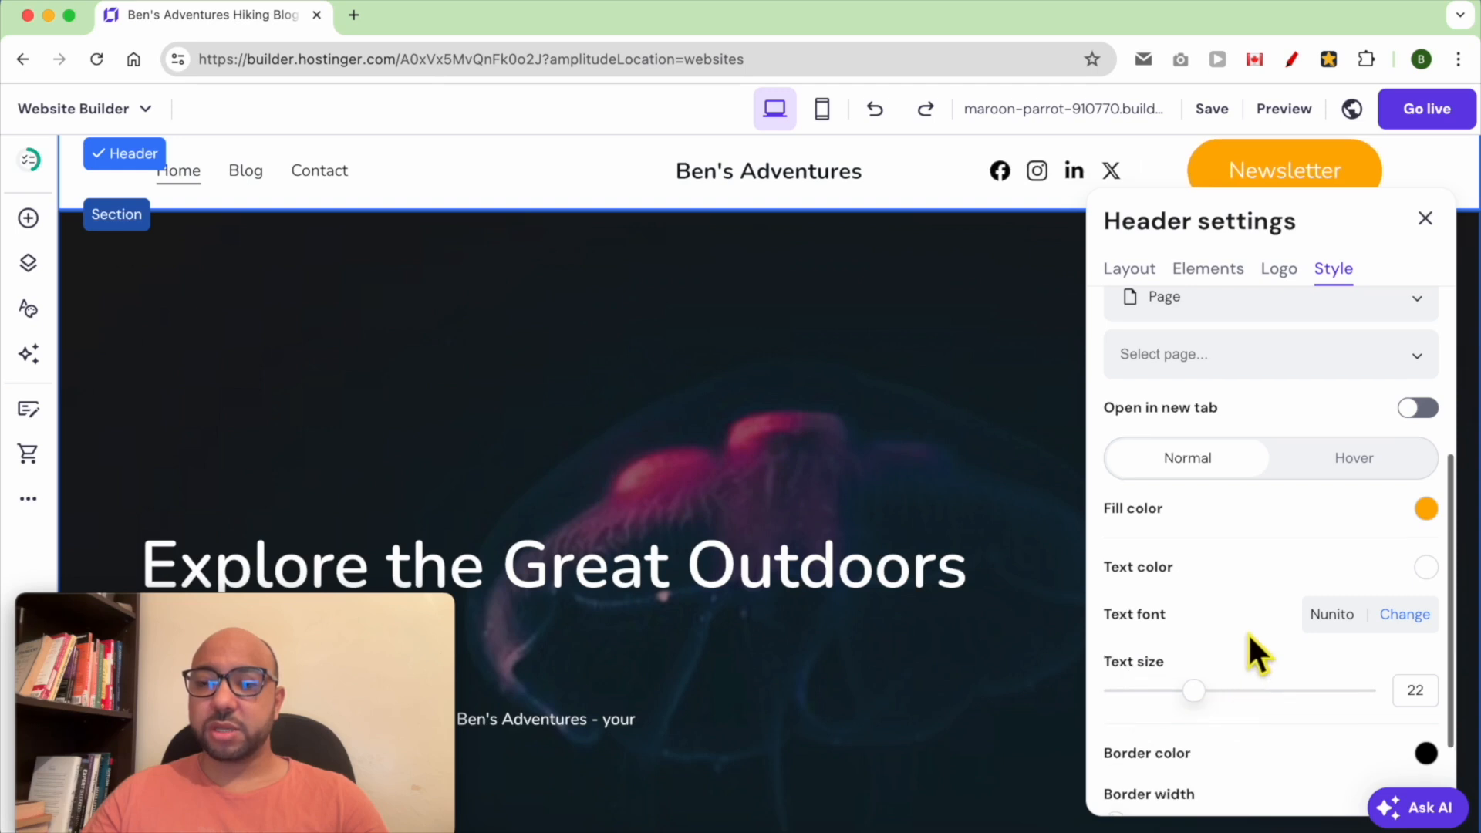
{"action": "scroll", "coordinate": [1247, 632], "scroll_direction": "down", "scroll_amount": 3}
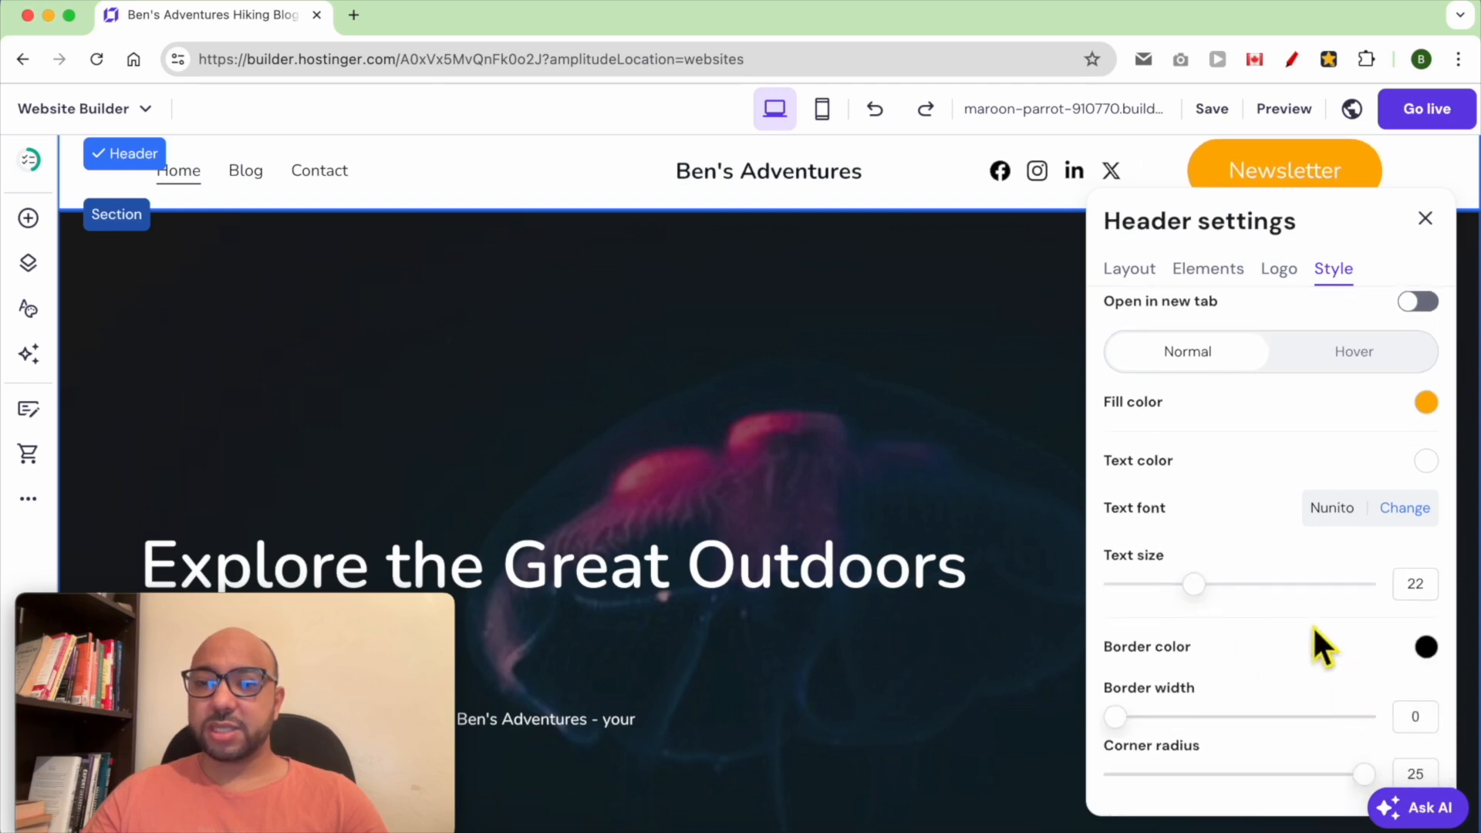
{"action": "left_click", "coordinate": [1426, 462]}
{"action": "left_click", "coordinate": [1240, 617]}
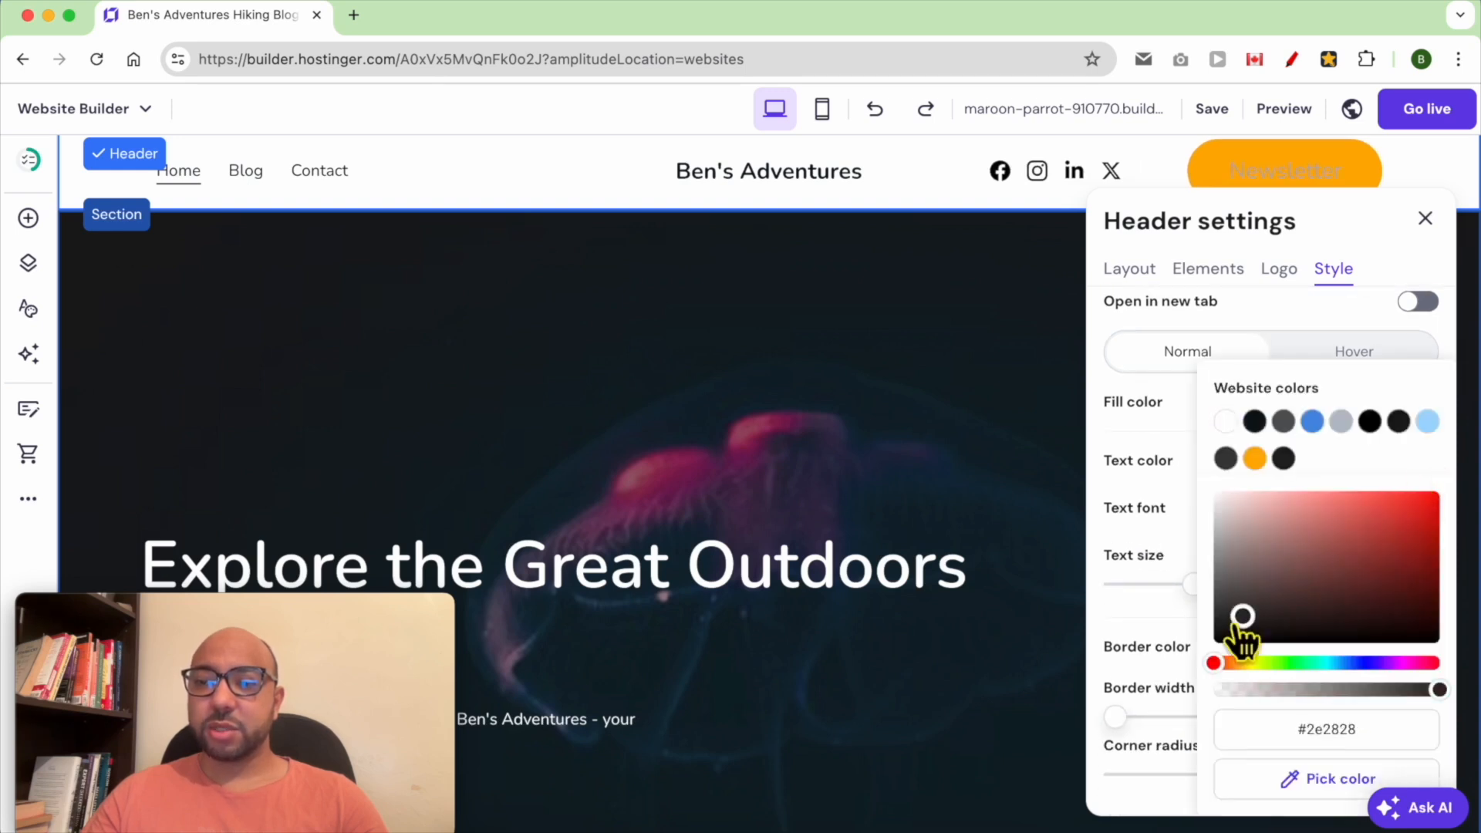
{"action": "left_click_drag", "start_coordinate": [1240, 617], "coordinate": [1205, 659]}
{"action": "left_click", "coordinate": [1150, 540]}
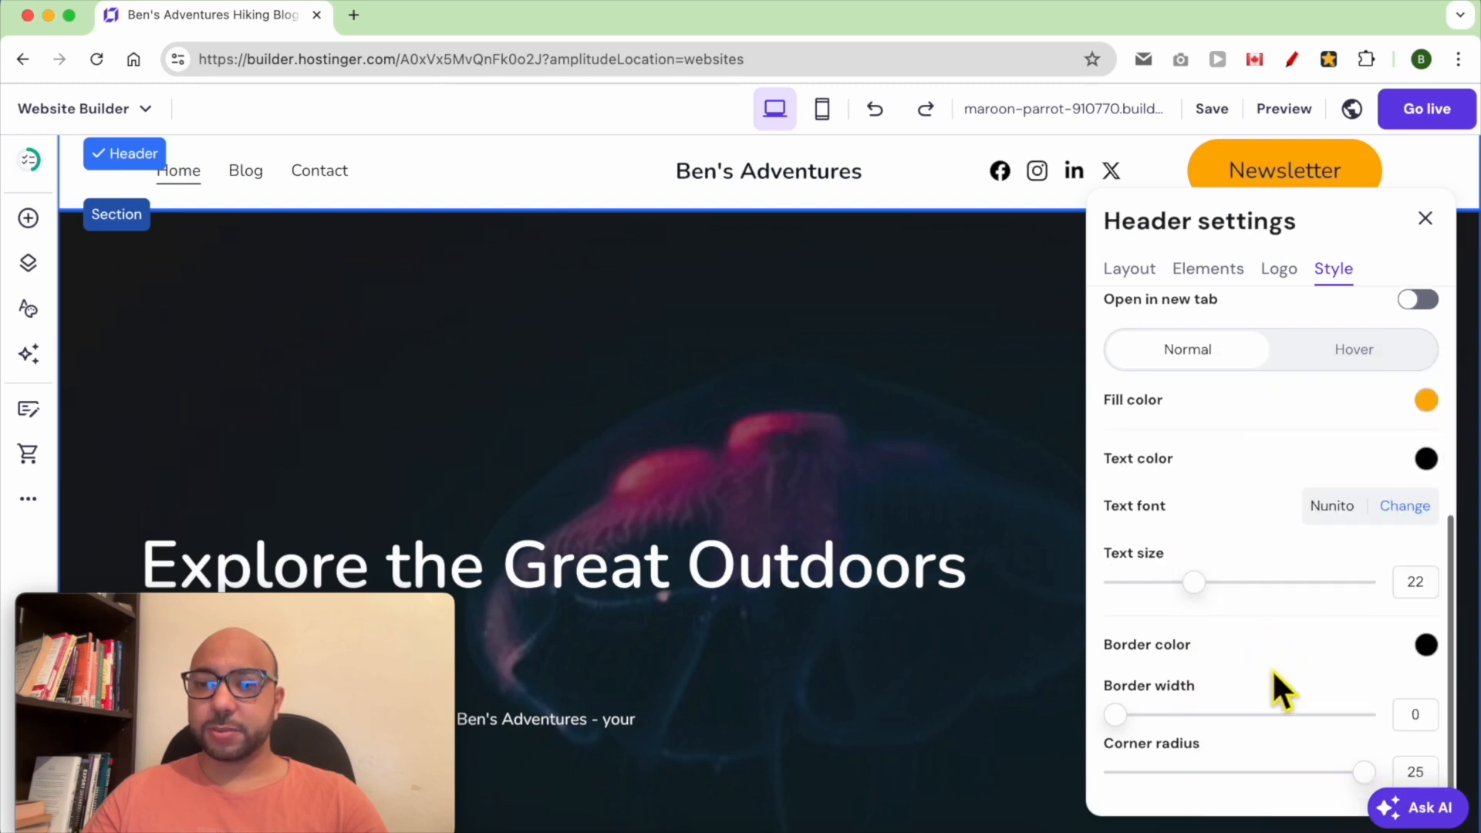
Set the button's border width to 1 and its corner radius to 24
{"action": "scroll", "coordinate": [1273, 684], "scroll_direction": "down", "scroll_amount": 1}
{"action": "left_click_drag", "start_coordinate": [1126, 716], "coordinate": [1157, 719]}
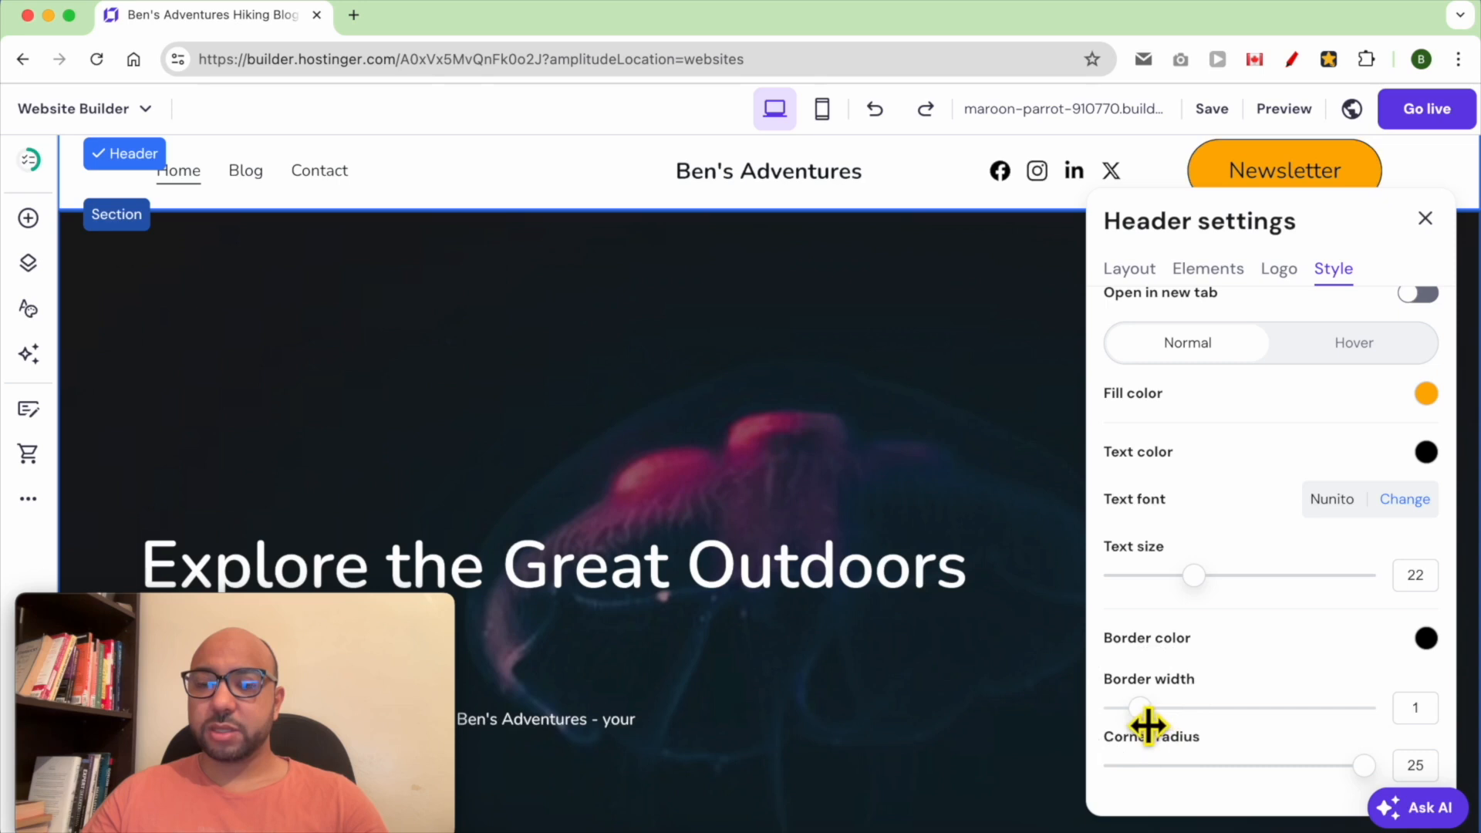
{"action": "mouse_move", "coordinate": [1373, 774]}
{"action": "left_mouse_down"}
{"action": "mouse_move", "coordinate": [1351, 780]}
{"action": "mouse_move", "coordinate": [1370, 777]}
{"action": "left_mouse_up"}
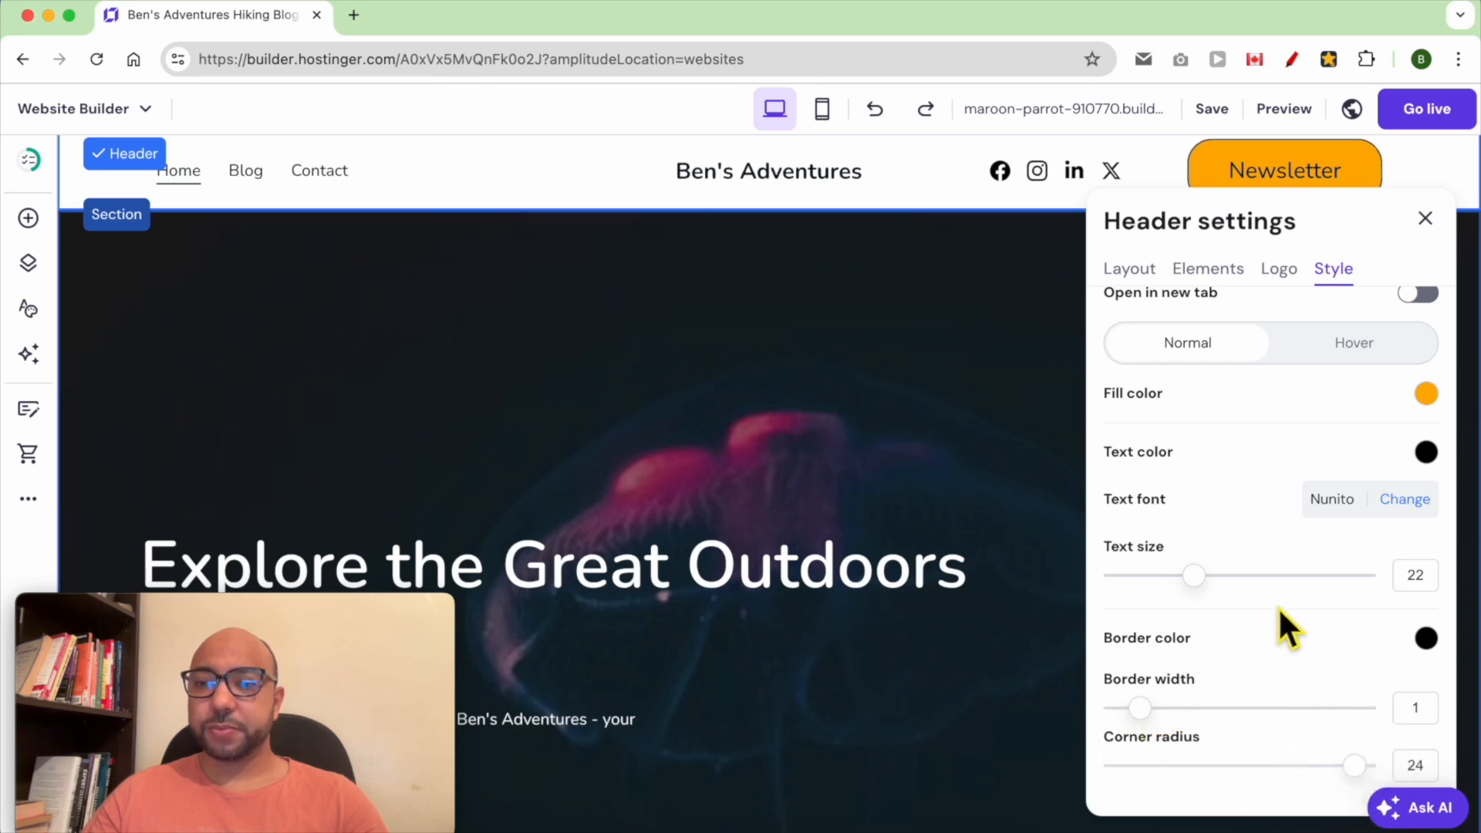
Switch the style settings to the social icons and delete the LinkedIn link
{"action": "scroll", "coordinate": [1272, 397], "scroll_direction": "up", "scroll_amount": 5}
{"action": "left_click", "coordinate": [1223, 339]}
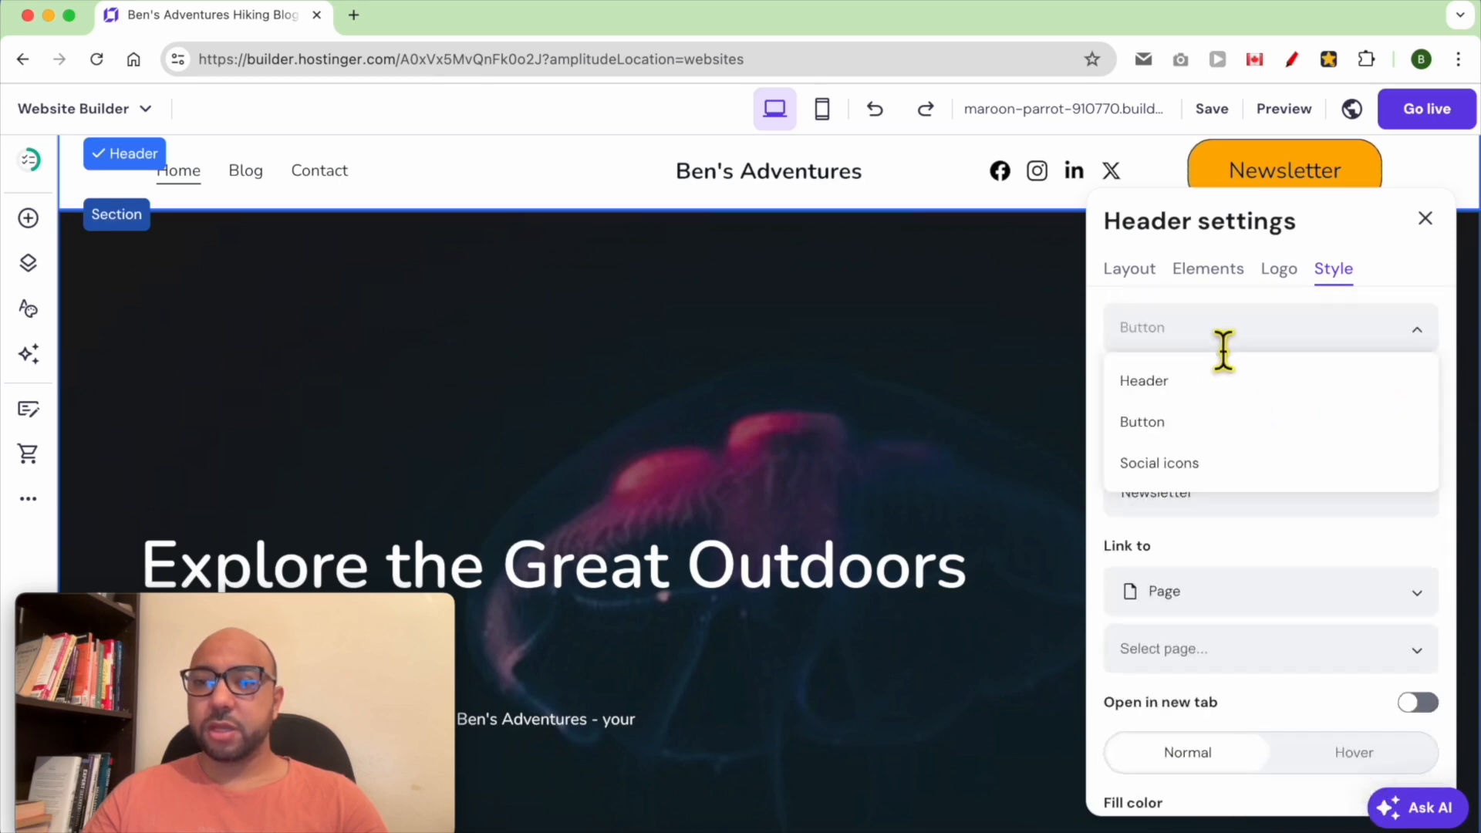
{"action": "left_click", "coordinate": [1230, 466]}
{"action": "scroll", "coordinate": [1274, 433], "scroll_direction": "down", "scroll_amount": 2}
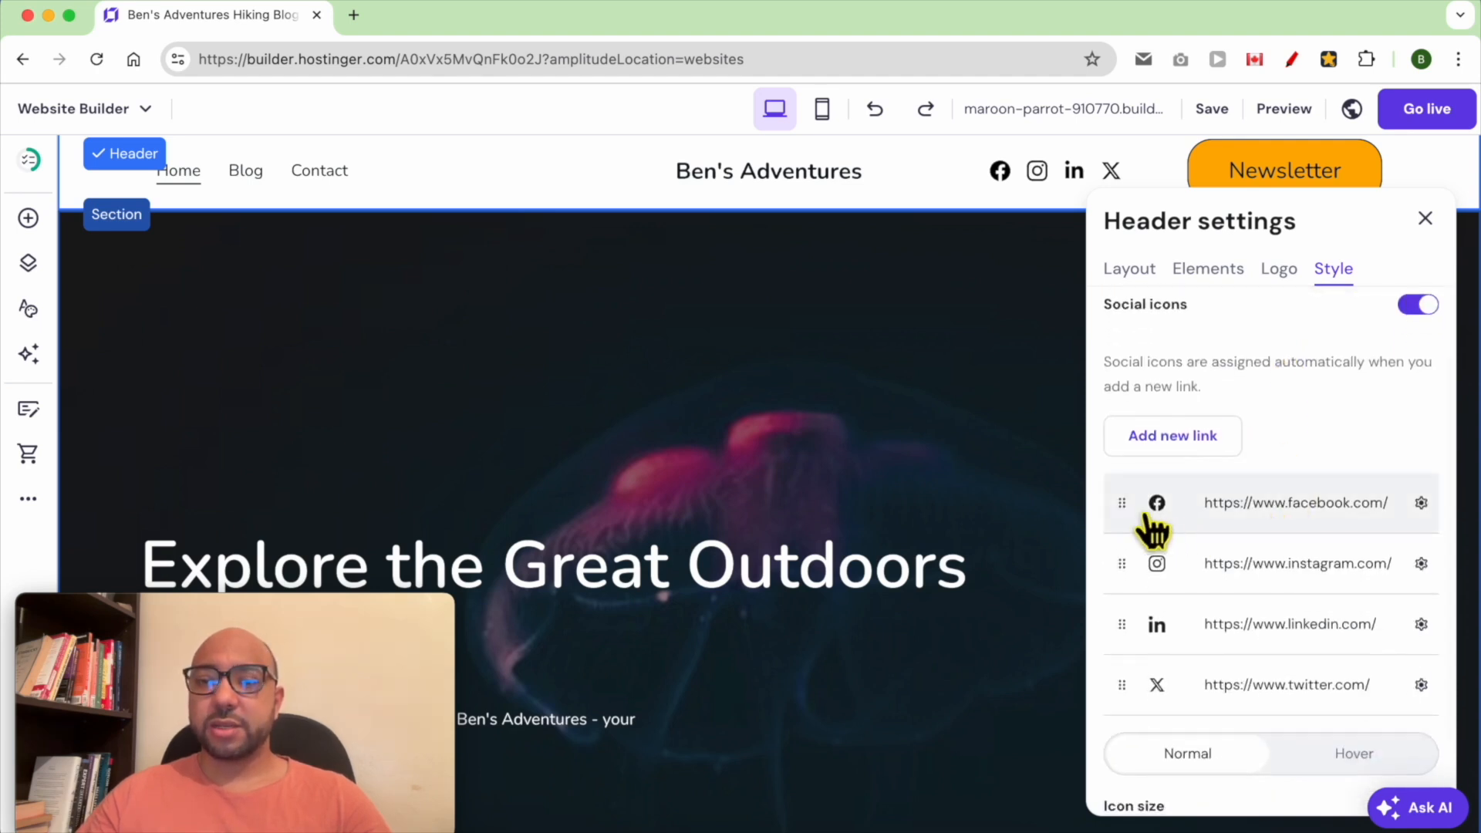
{"action": "left_click_drag", "start_coordinate": [1142, 522], "coordinate": [1134, 621]}
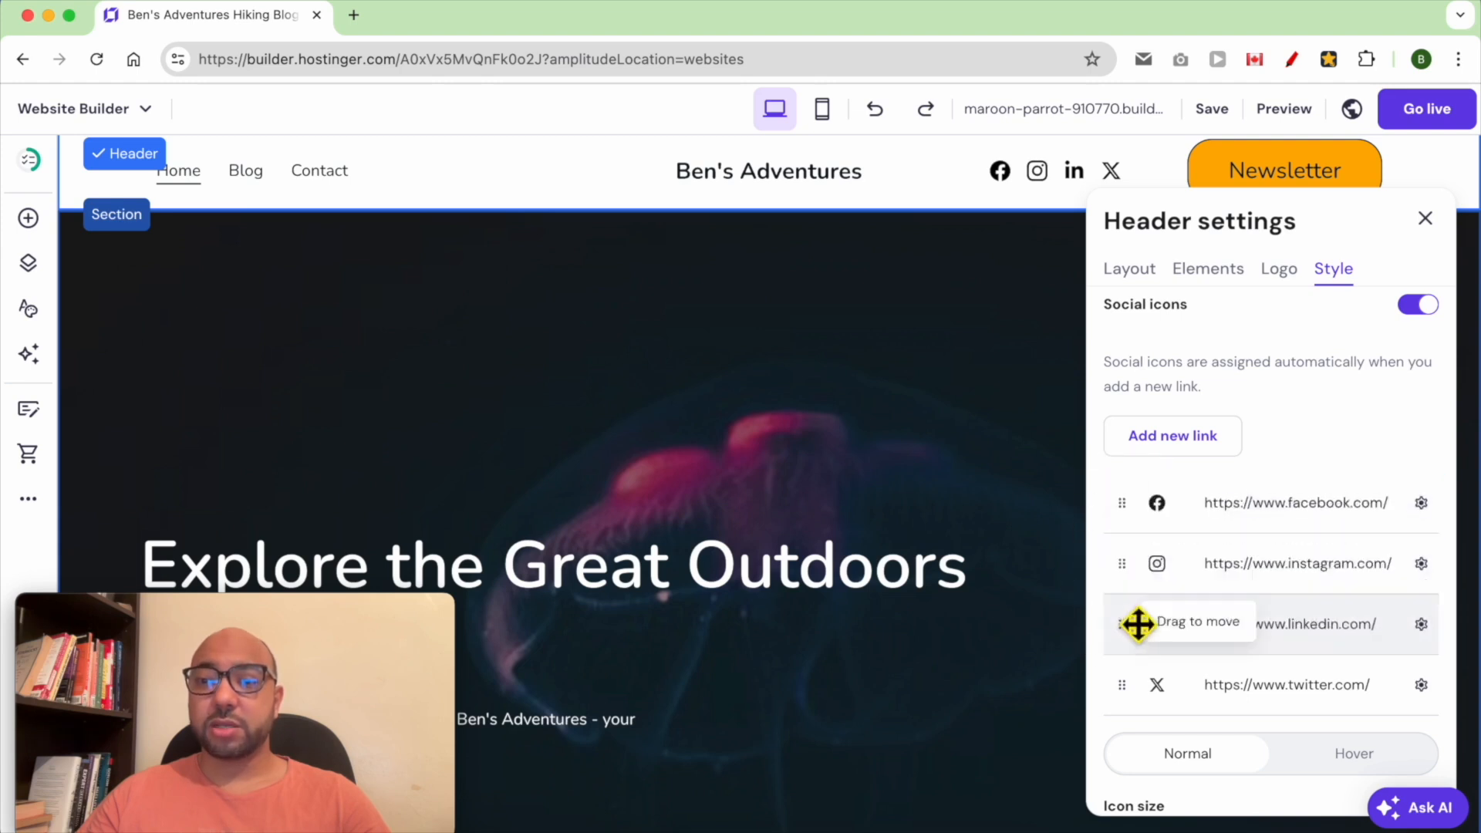
{"action": "left_click", "coordinate": [1421, 506]}
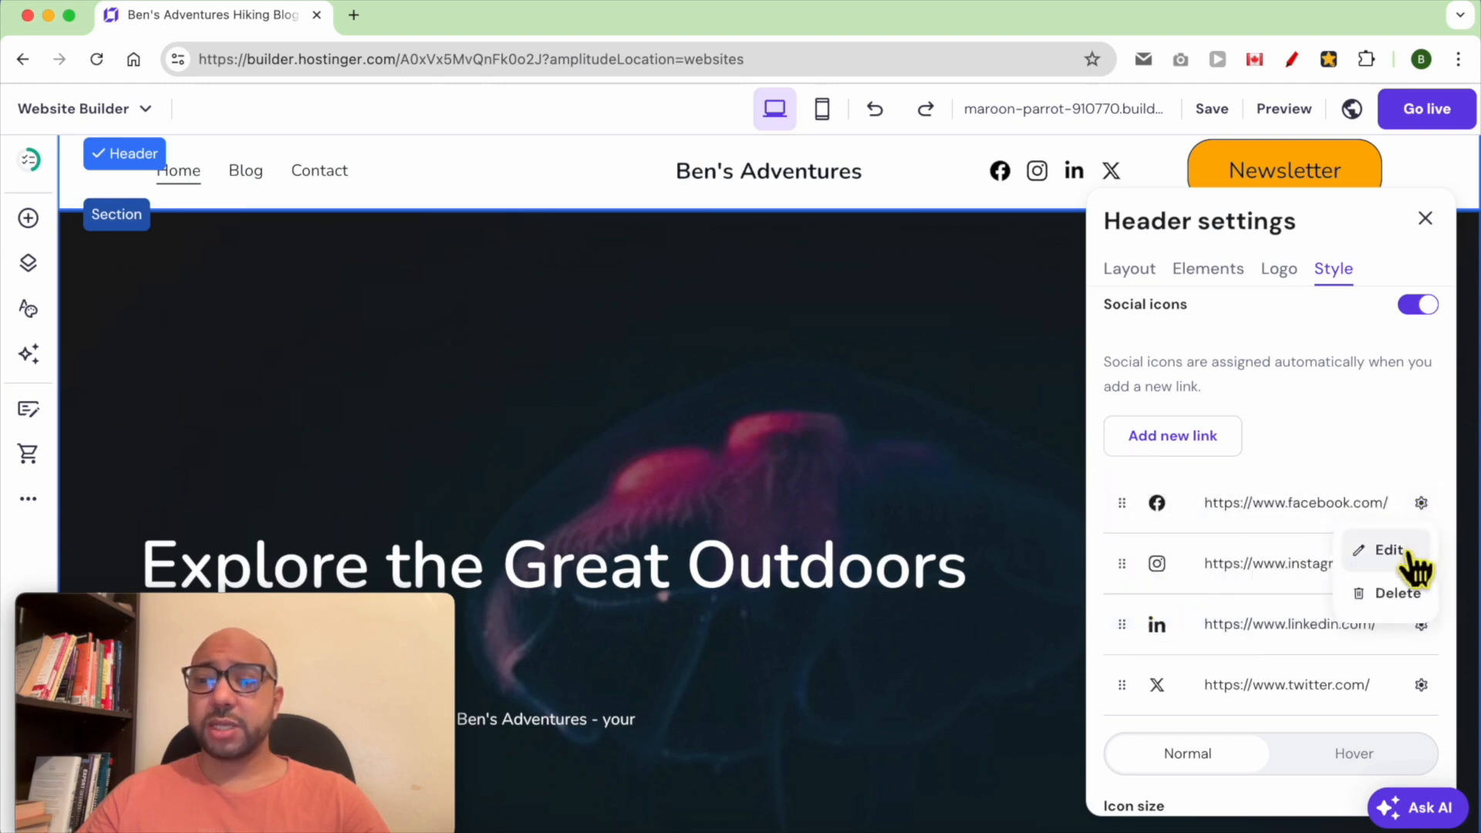
{"action": "left_click", "coordinate": [1394, 451]}
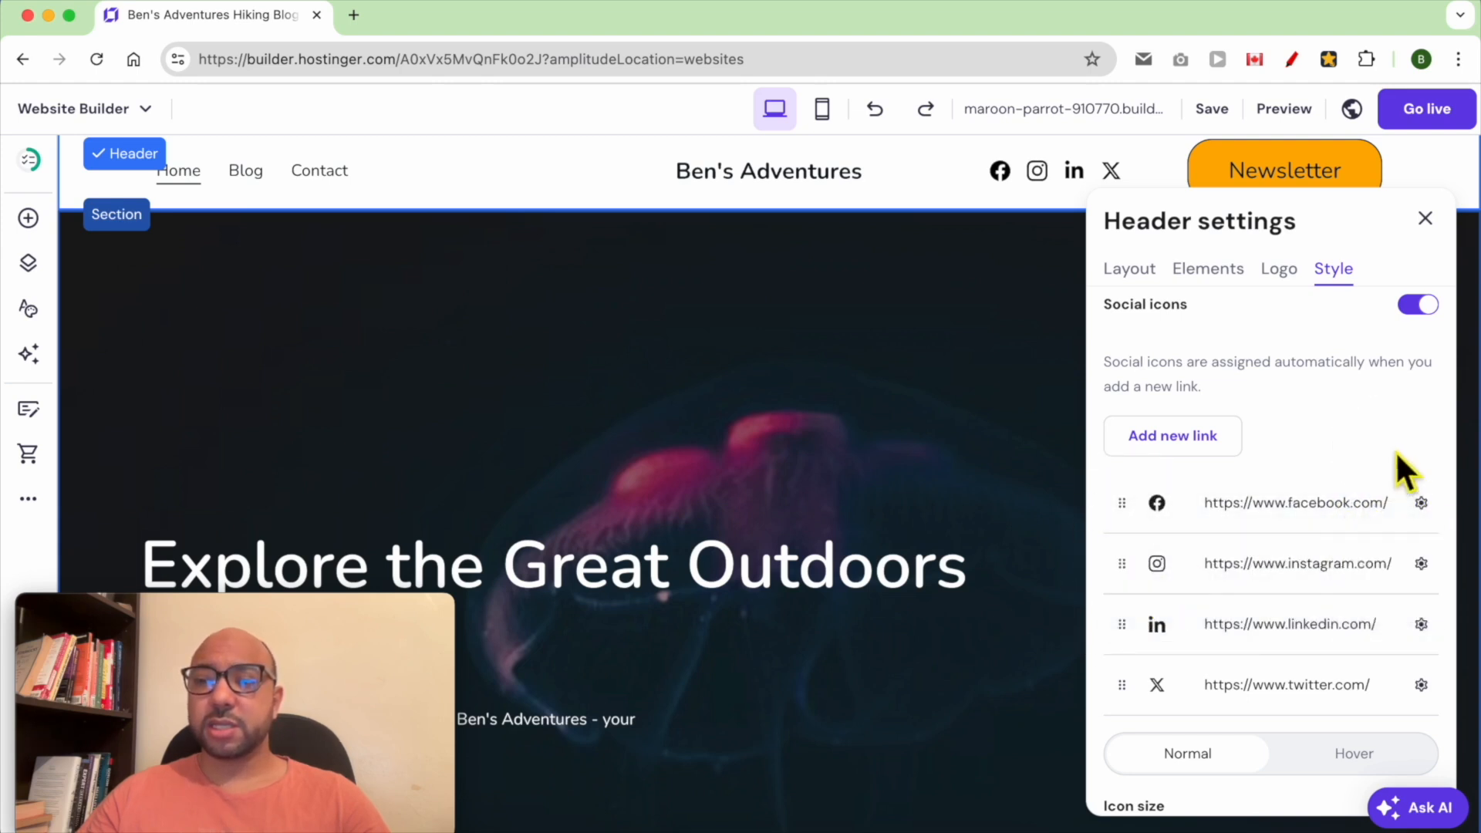
{"action": "left_click", "coordinate": [1421, 623]}
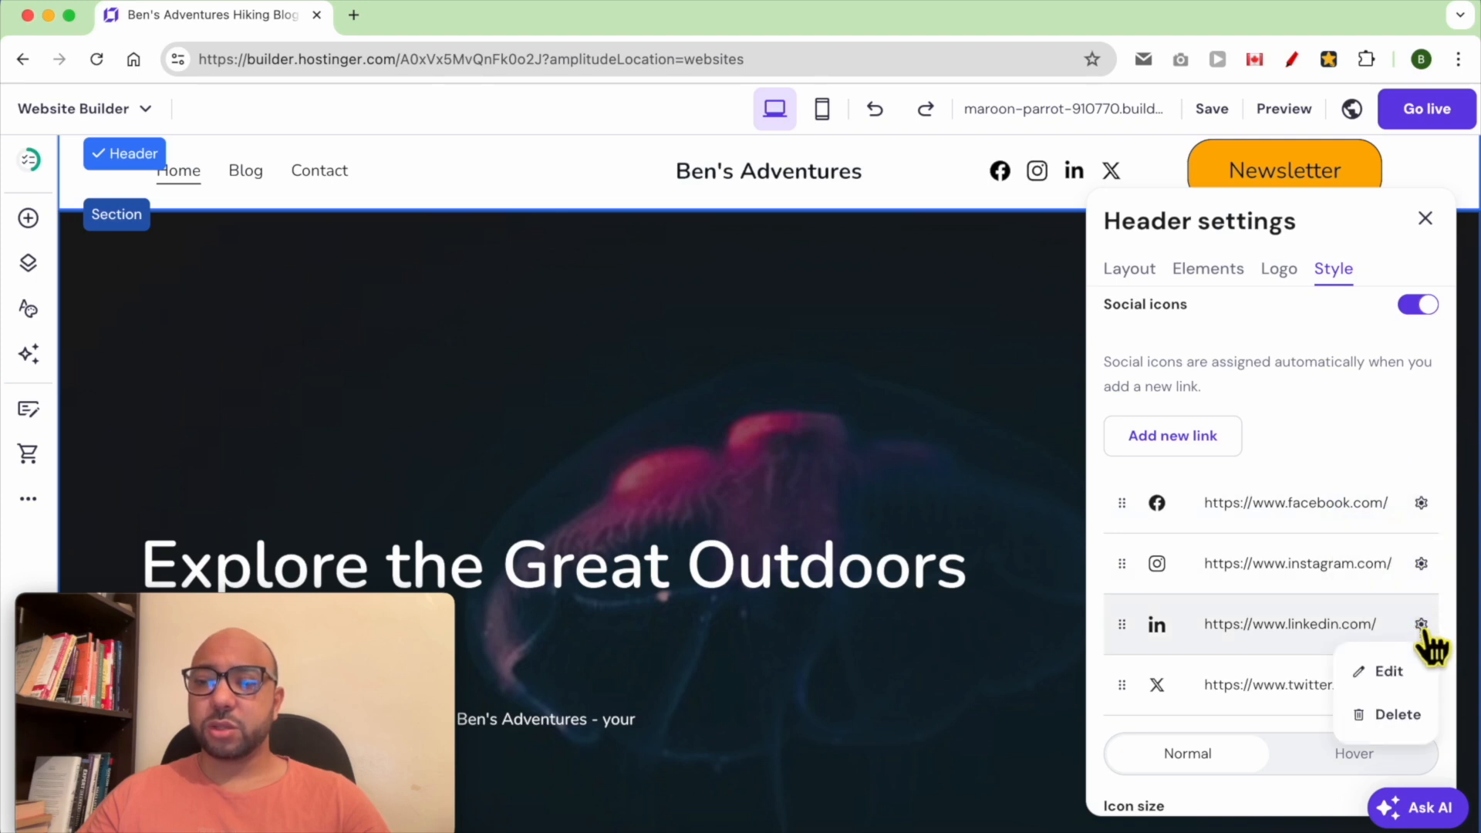
{"action": "left_click", "coordinate": [1402, 717]}
{"action": "scroll", "coordinate": [1385, 651], "scroll_direction": "down", "scroll_amount": 5}
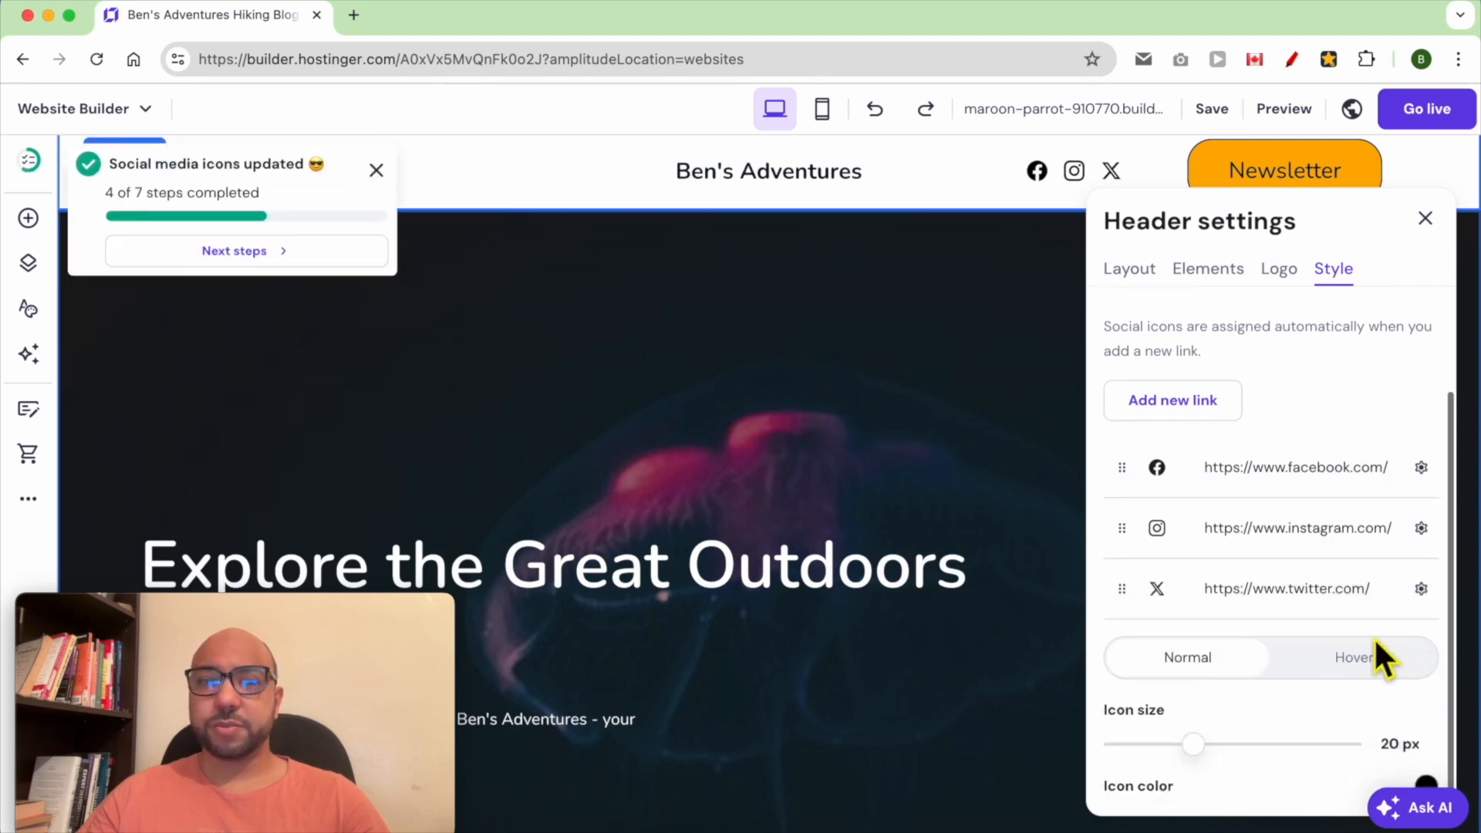
Set the social icon size to 16 px and open the icon color picker
{"action": "scroll", "coordinate": [1218, 578], "scroll_direction": "up", "scroll_amount": 3}
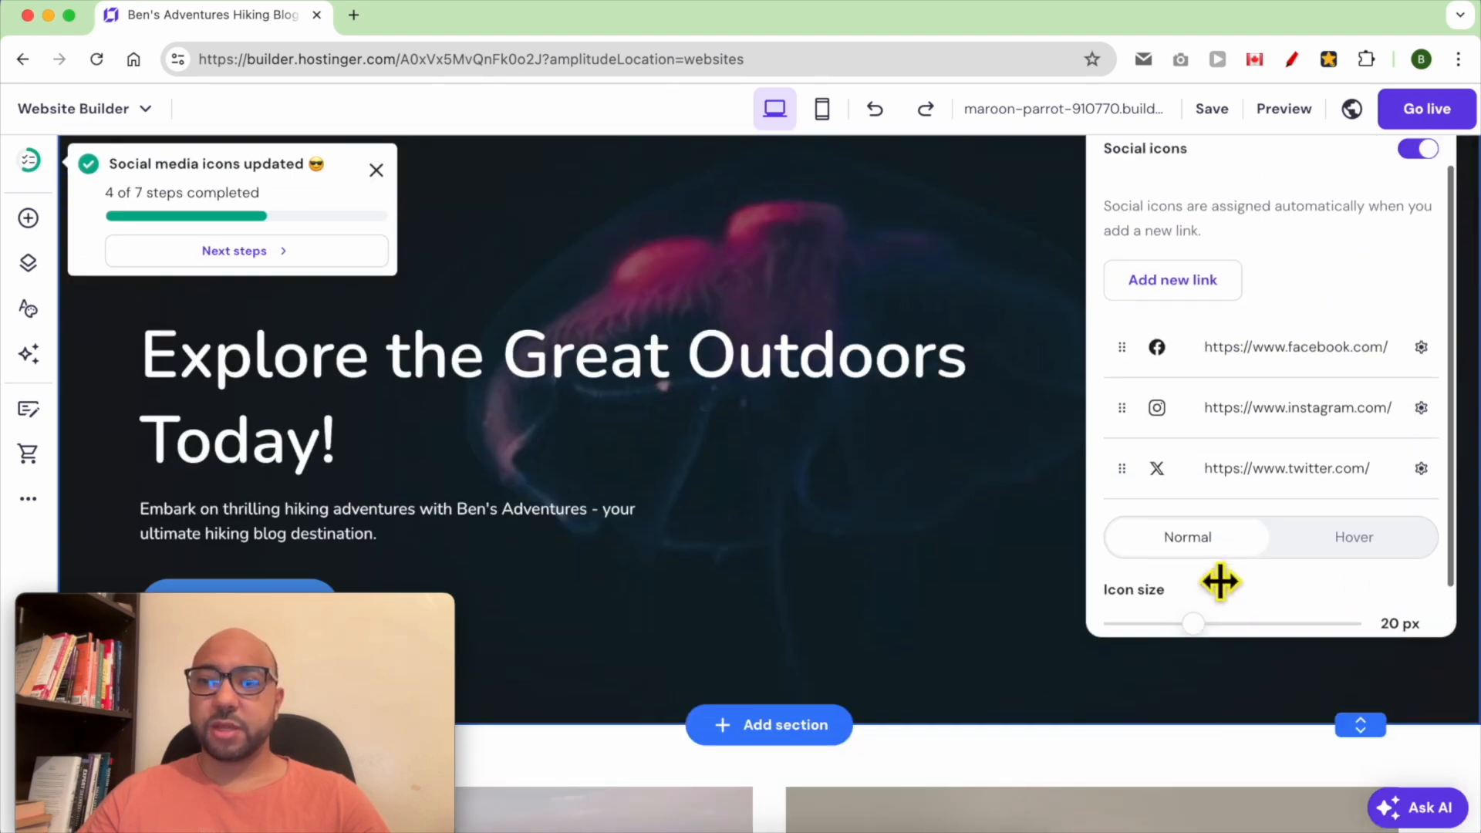
{"action": "scroll", "coordinate": [1220, 586], "scroll_direction": "down", "scroll_amount": 3}
{"action": "scroll", "coordinate": [1026, 549], "scroll_direction": "up", "scroll_amount": 3}
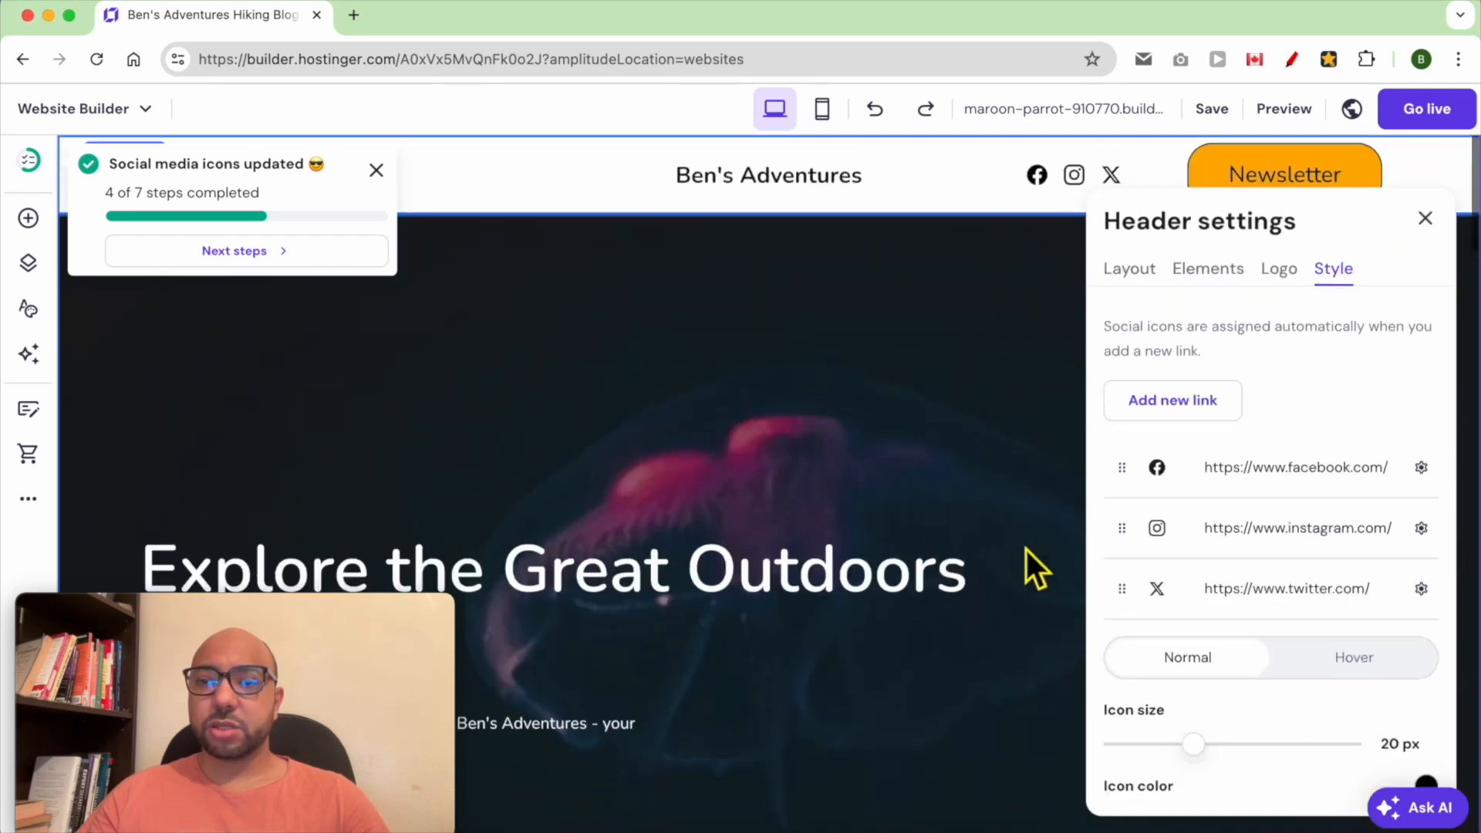
{"action": "left_click_drag", "start_coordinate": [1198, 745], "coordinate": [1175, 752]}
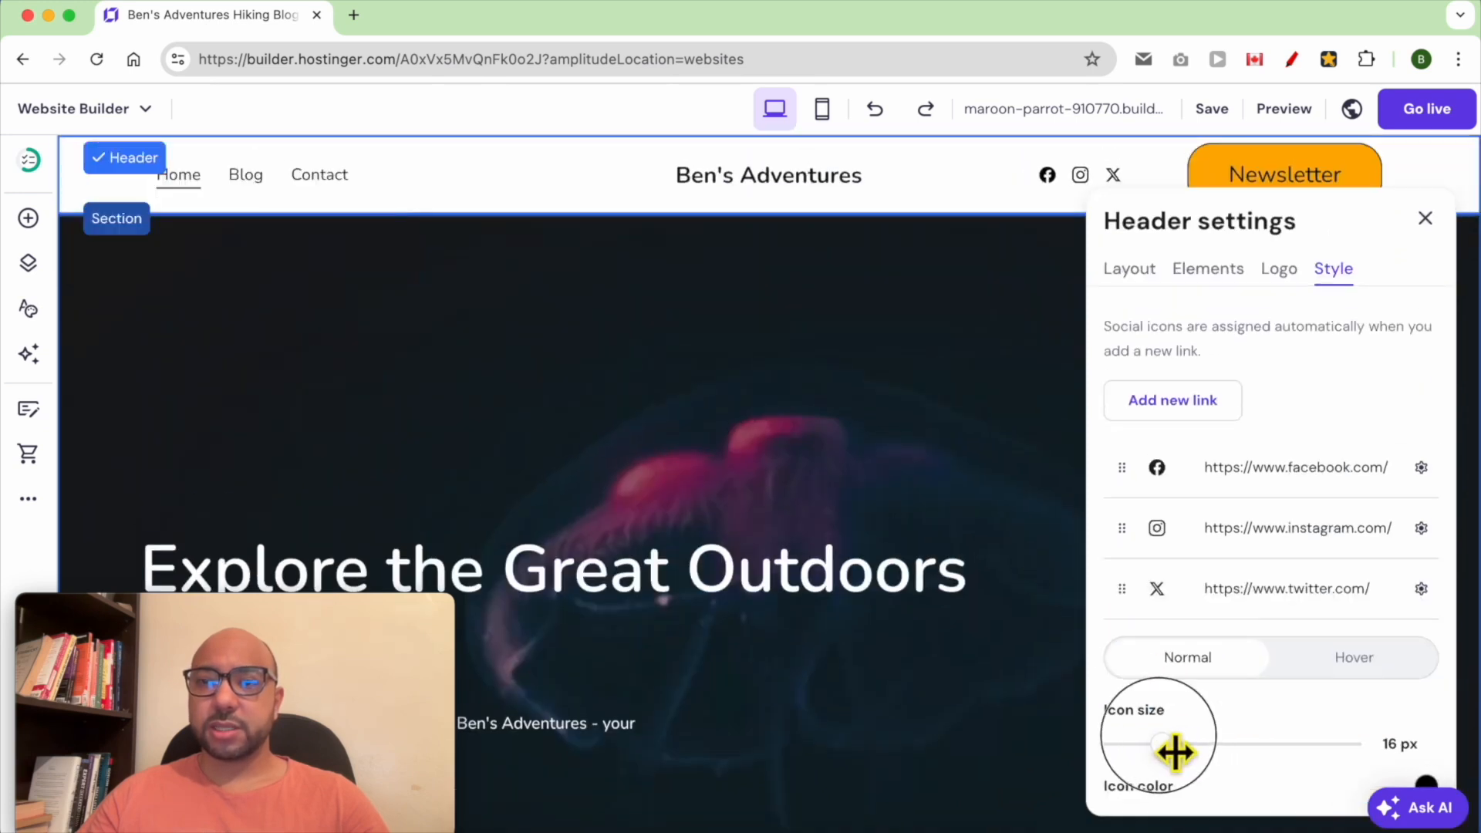
{"action": "scroll", "coordinate": [1234, 718], "scroll_direction": "down", "scroll_amount": 1}
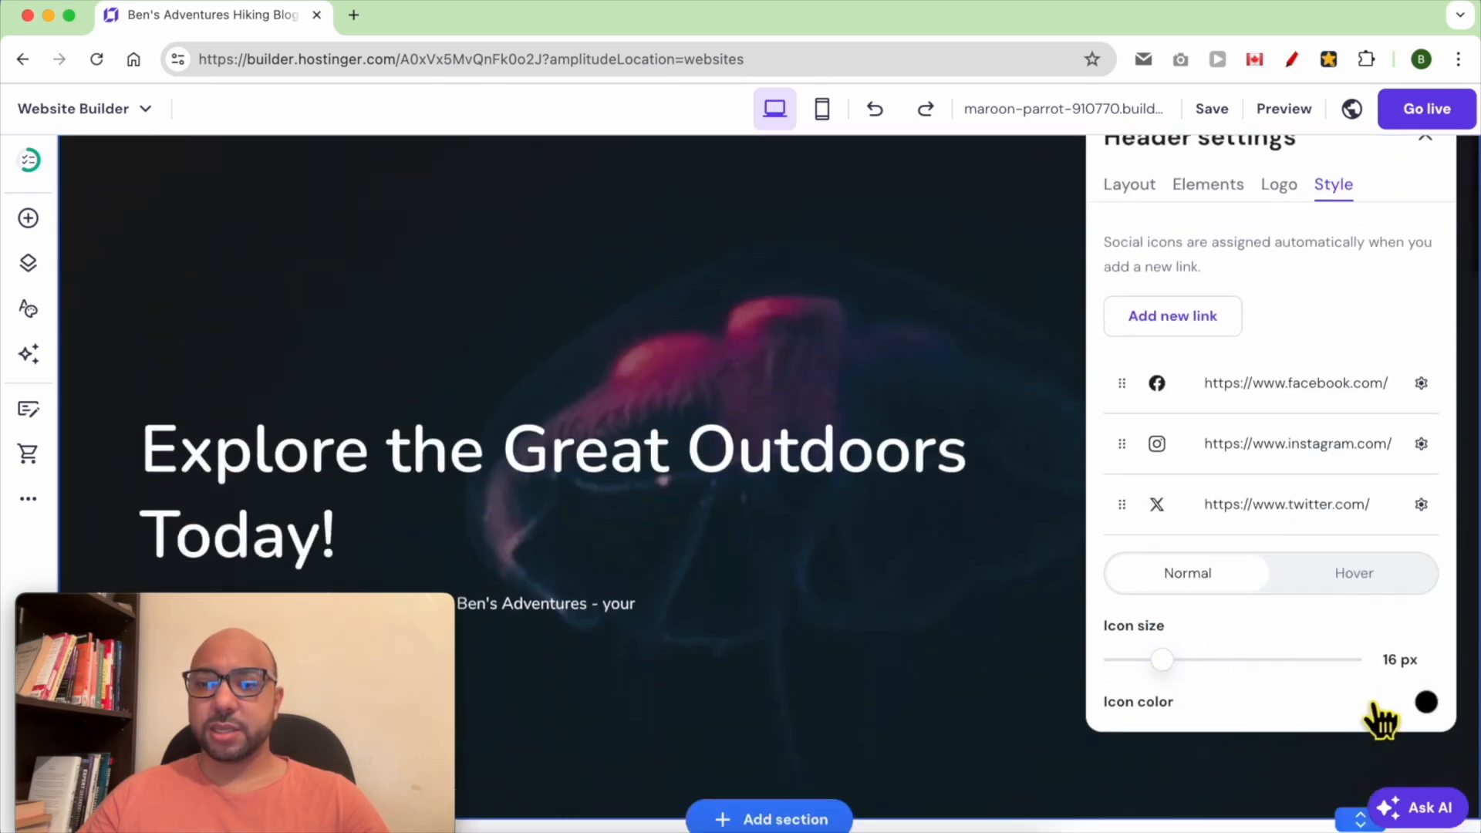
{"action": "left_click", "coordinate": [1423, 709]}
{"action": "left_click_drag", "start_coordinate": [1355, 616], "coordinate": [1251, 670]}
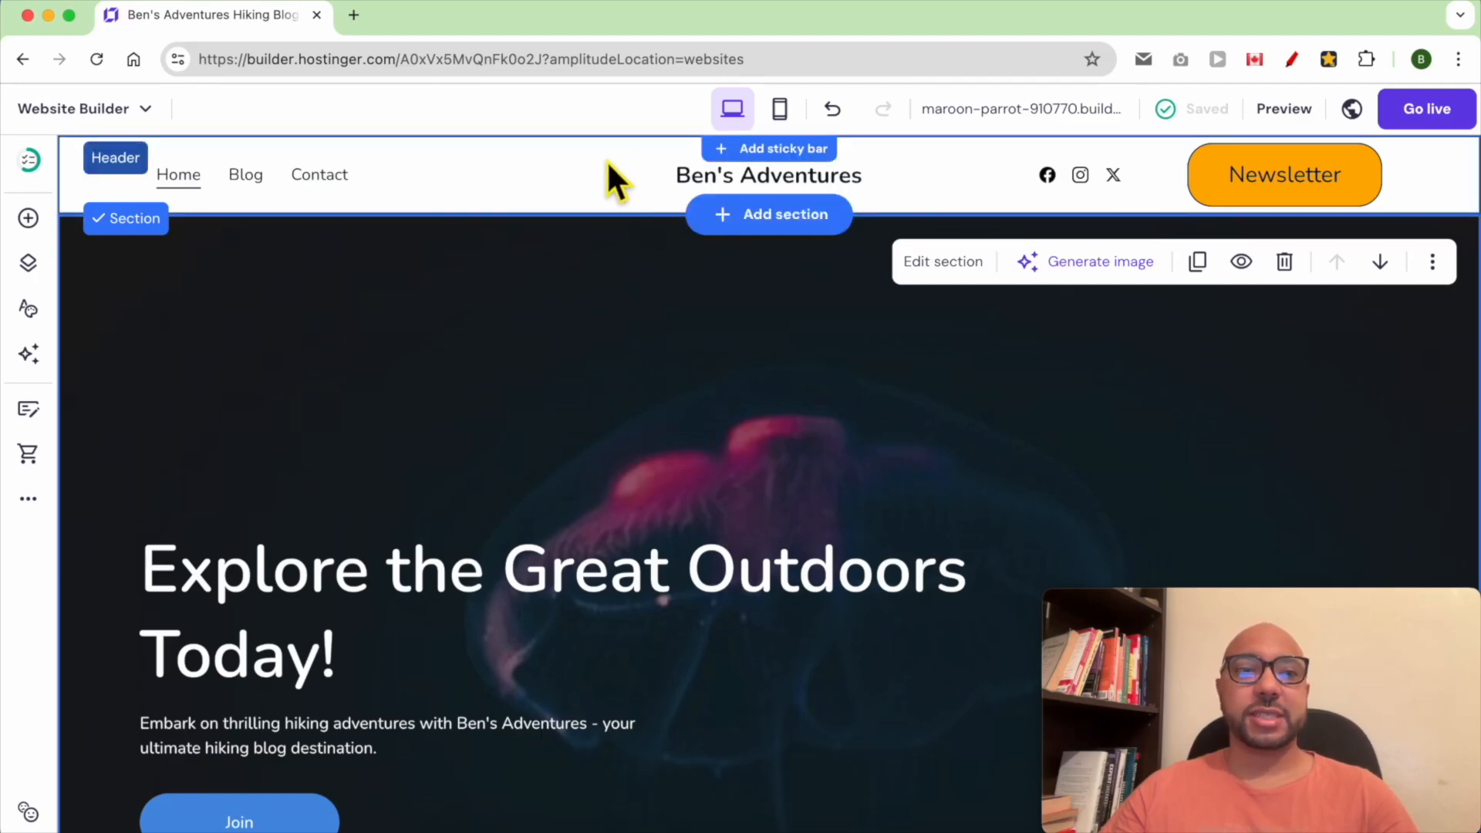
Add a sticky bar and replace its placeholder with the newsletter promotion text ending in "JOIN NOW!"
{"action": "left_click", "coordinate": [752, 151]}
{"action": "double_click", "coordinate": [698, 150]}
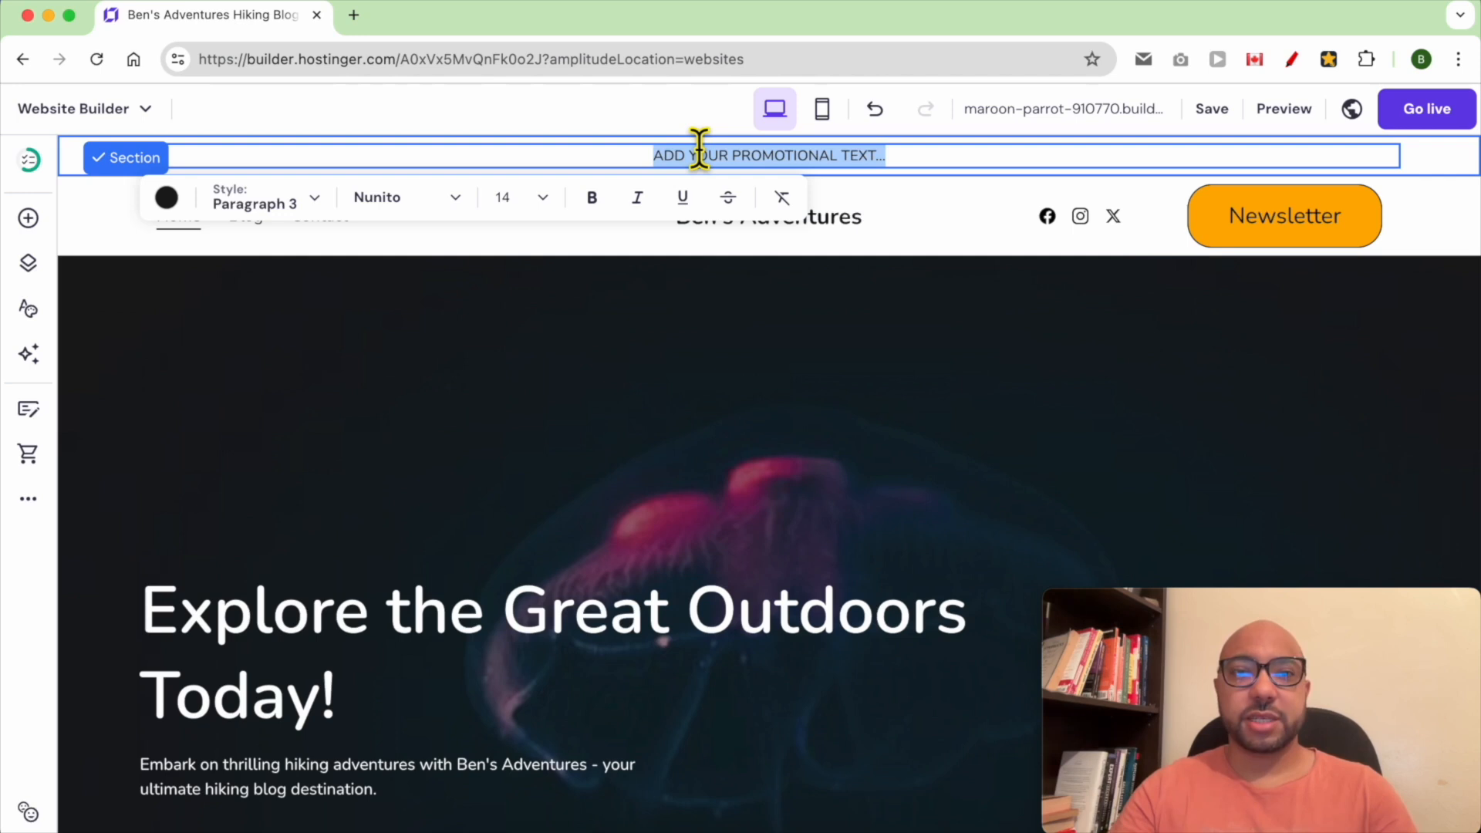
{"action": "type", "text": "SUBSCRIBE TO OUR NEWSLETTER FOR THE LATEST TIPS, TUTORIALS, AND EXCLUSIVE OFFERS. JOIN NOW!"}
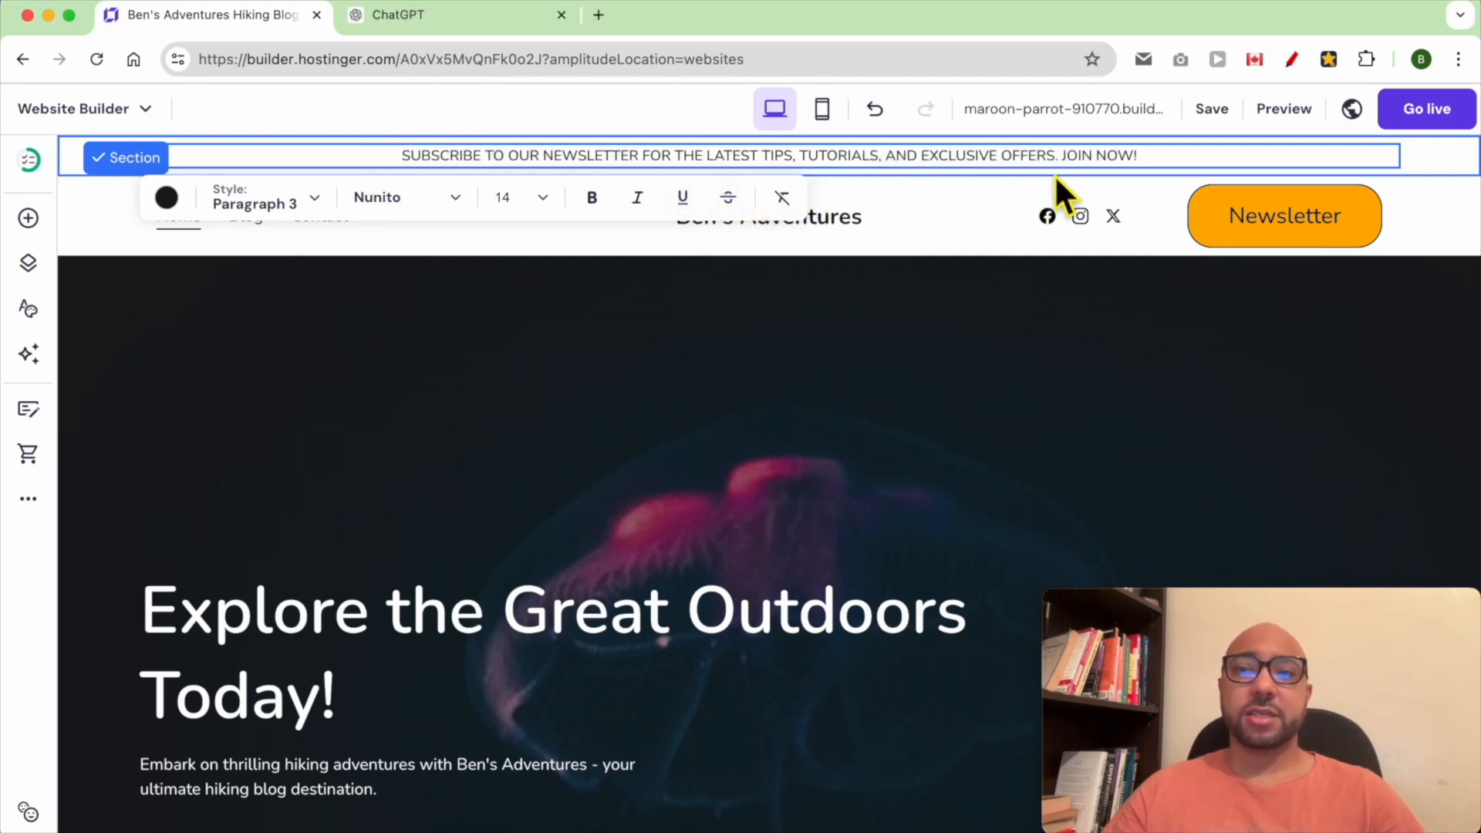
Link the sticky bar's "JOIN NOW!" text to the copied site address
{"action": "left_click_drag", "start_coordinate": [1141, 166], "coordinate": [1068, 165]}
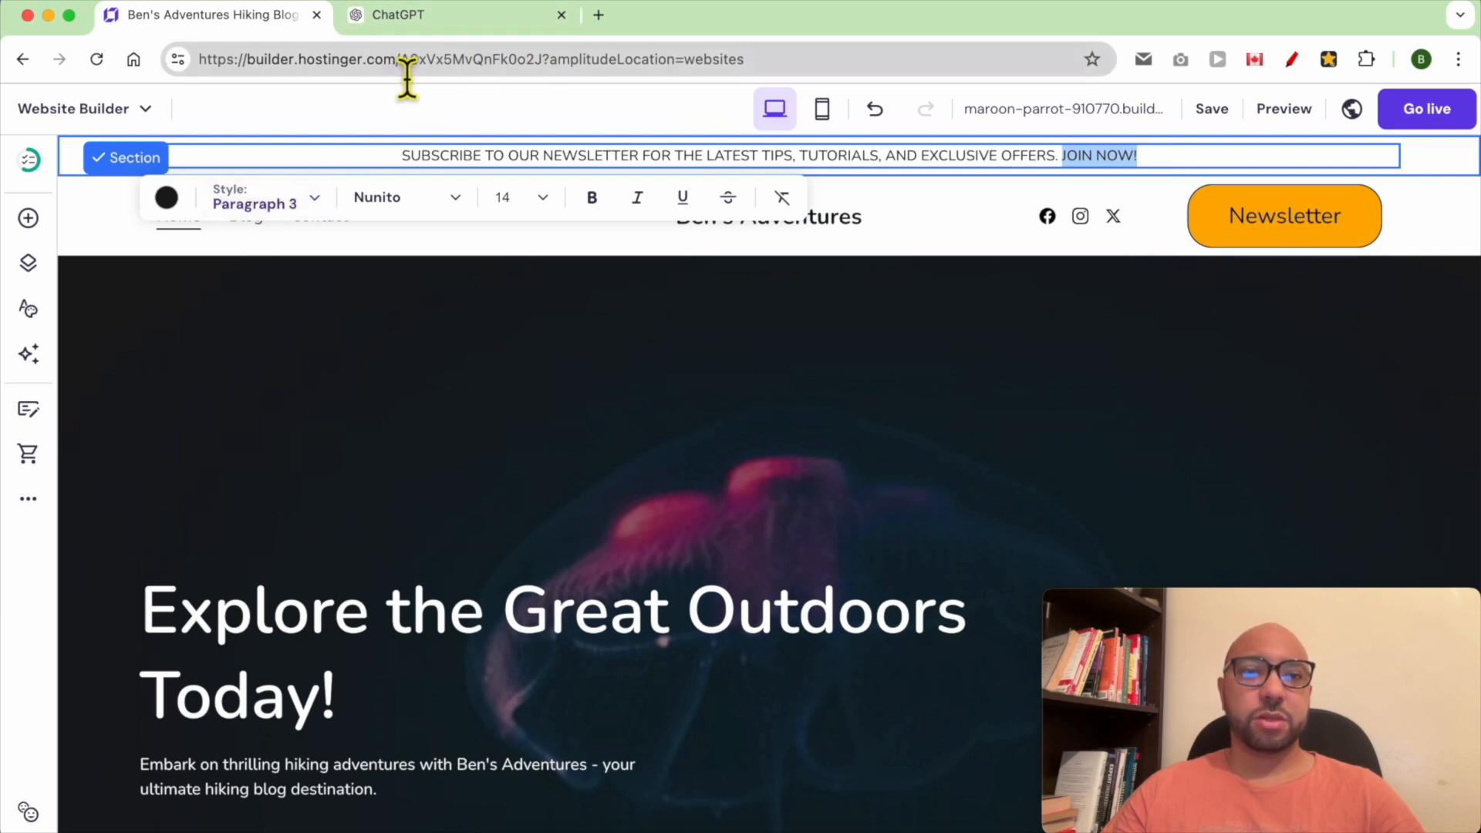
{"action": "left_click_drag", "start_coordinate": [398, 60], "coordinate": [157, 66]}
{"action": "right_click", "coordinate": [355, 65]}
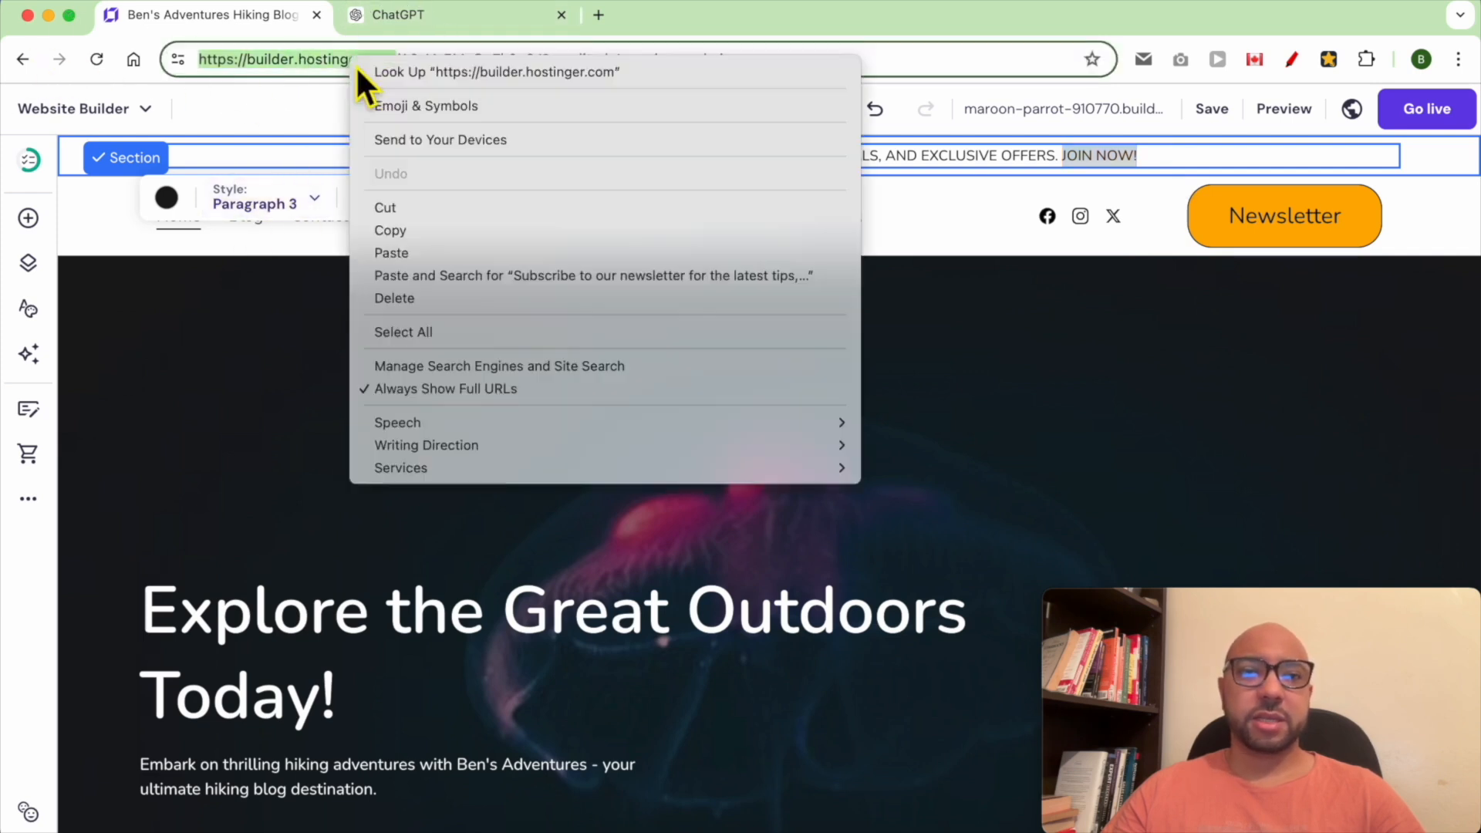
{"action": "left_click", "coordinate": [393, 229]}
{"action": "left_click_drag", "start_coordinate": [1152, 156], "coordinate": [1062, 157]}
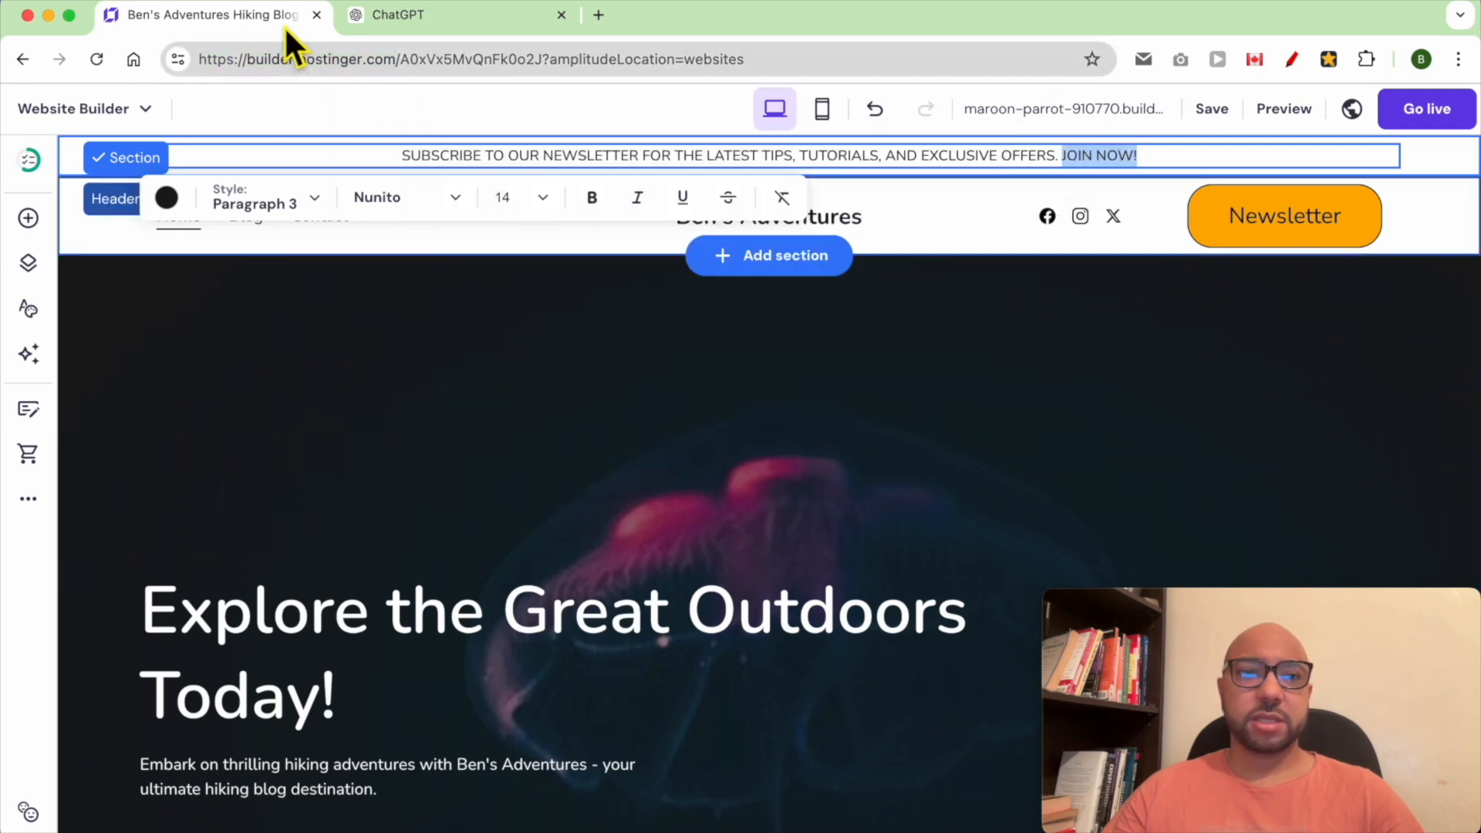
{"action": "right_click", "coordinate": [190, 3]}
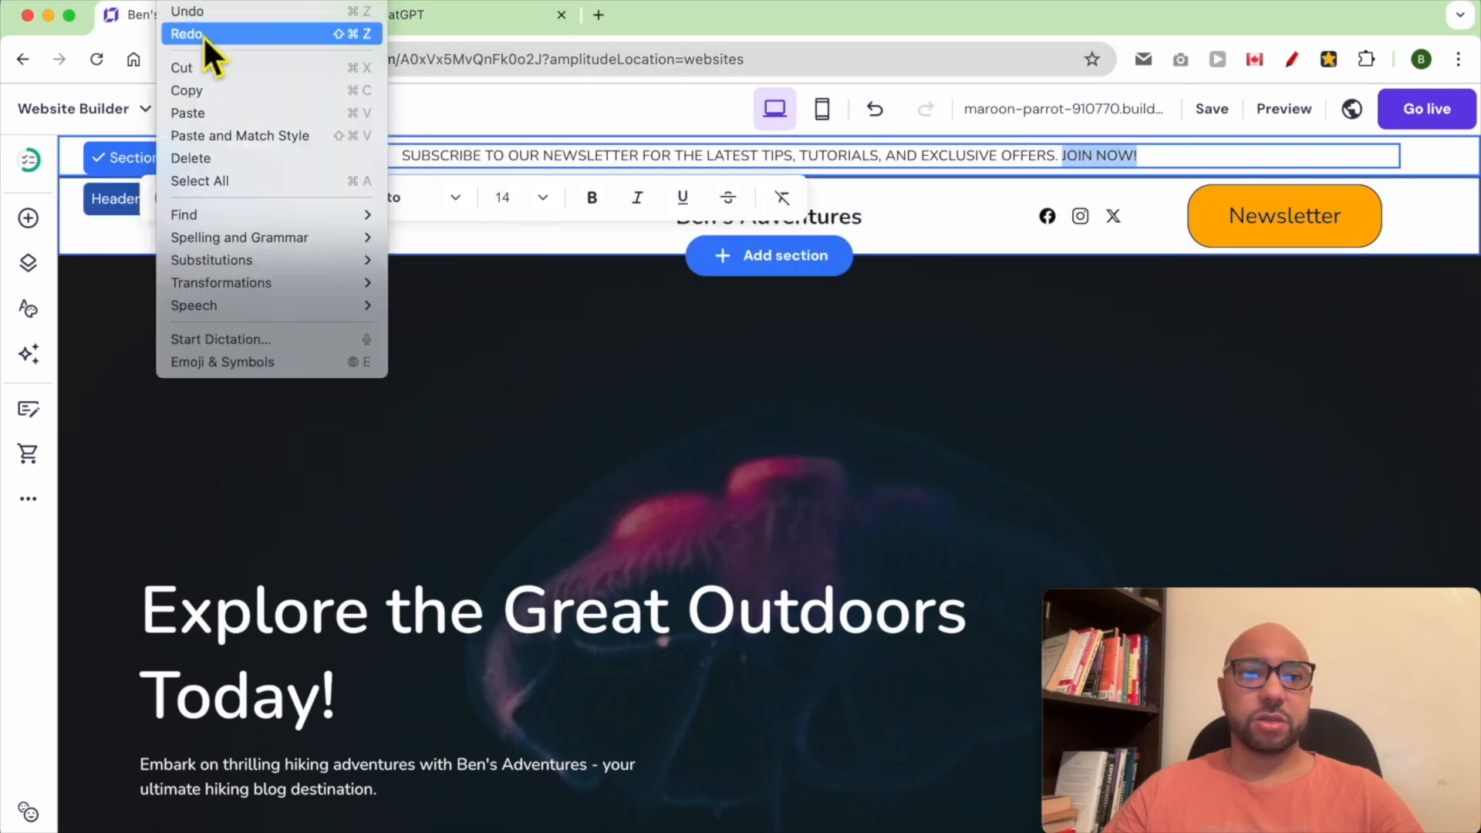
{"action": "left_click", "coordinate": [228, 121]}
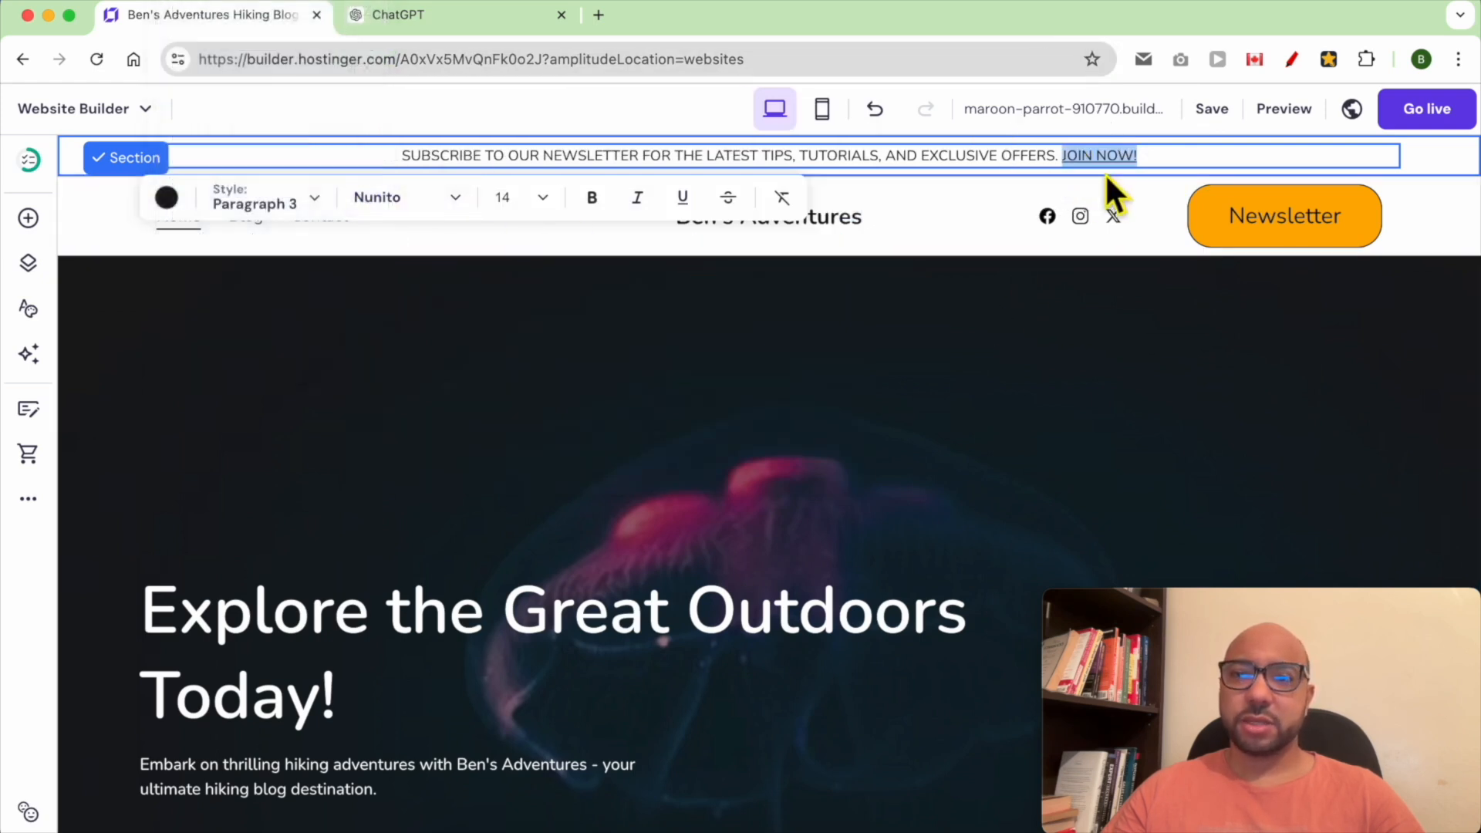
{"action": "left_click", "coordinate": [1162, 172]}
Preview the site and test the "JOIN NOW!" link, then return to the editor
{"action": "left_click", "coordinate": [1281, 112]}
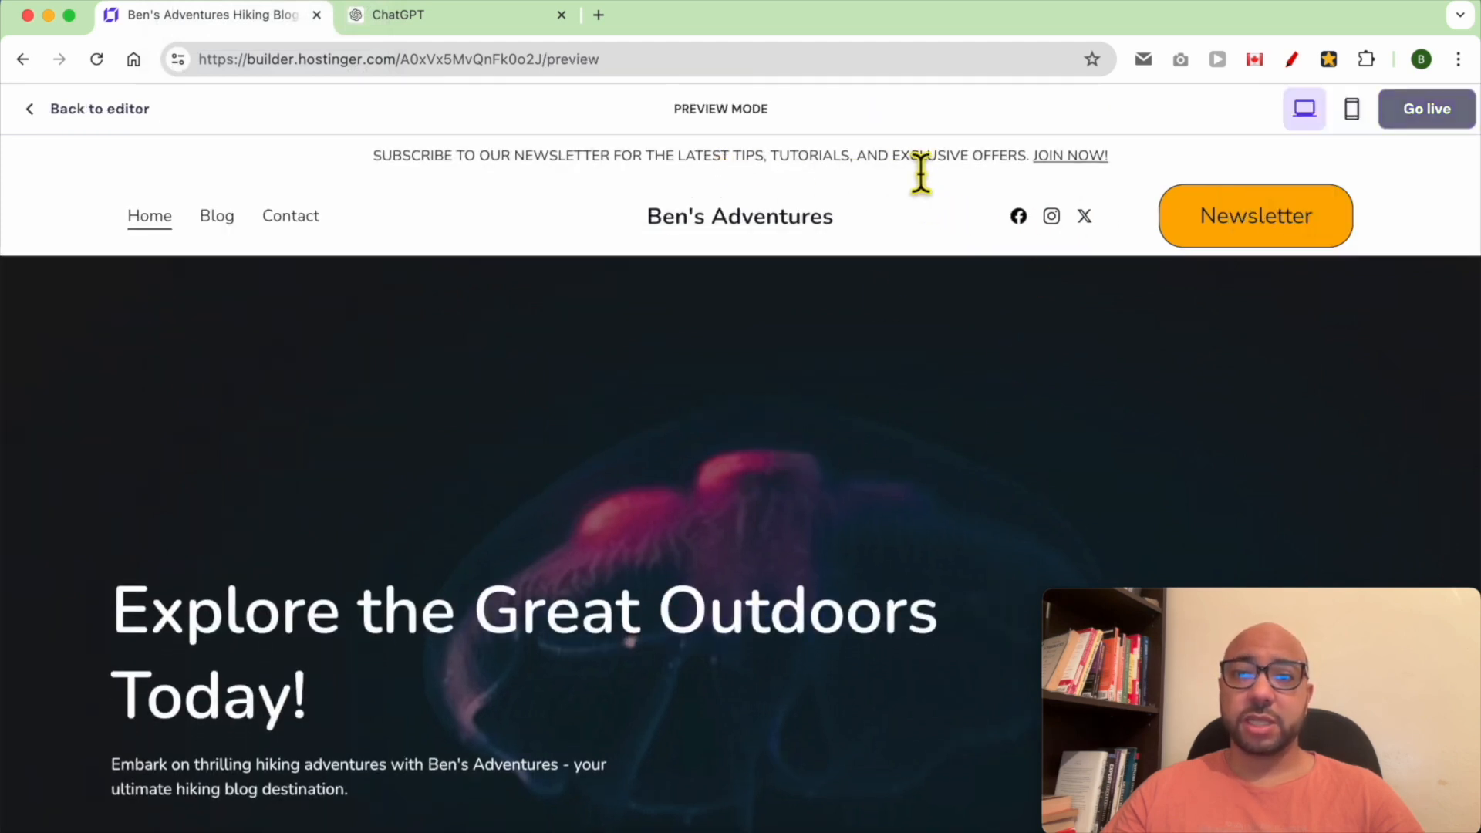
{"action": "left_click_drag", "start_coordinate": [1000, 164], "coordinate": [1026, 164]}
{"action": "left_click", "coordinate": [1088, 160]}
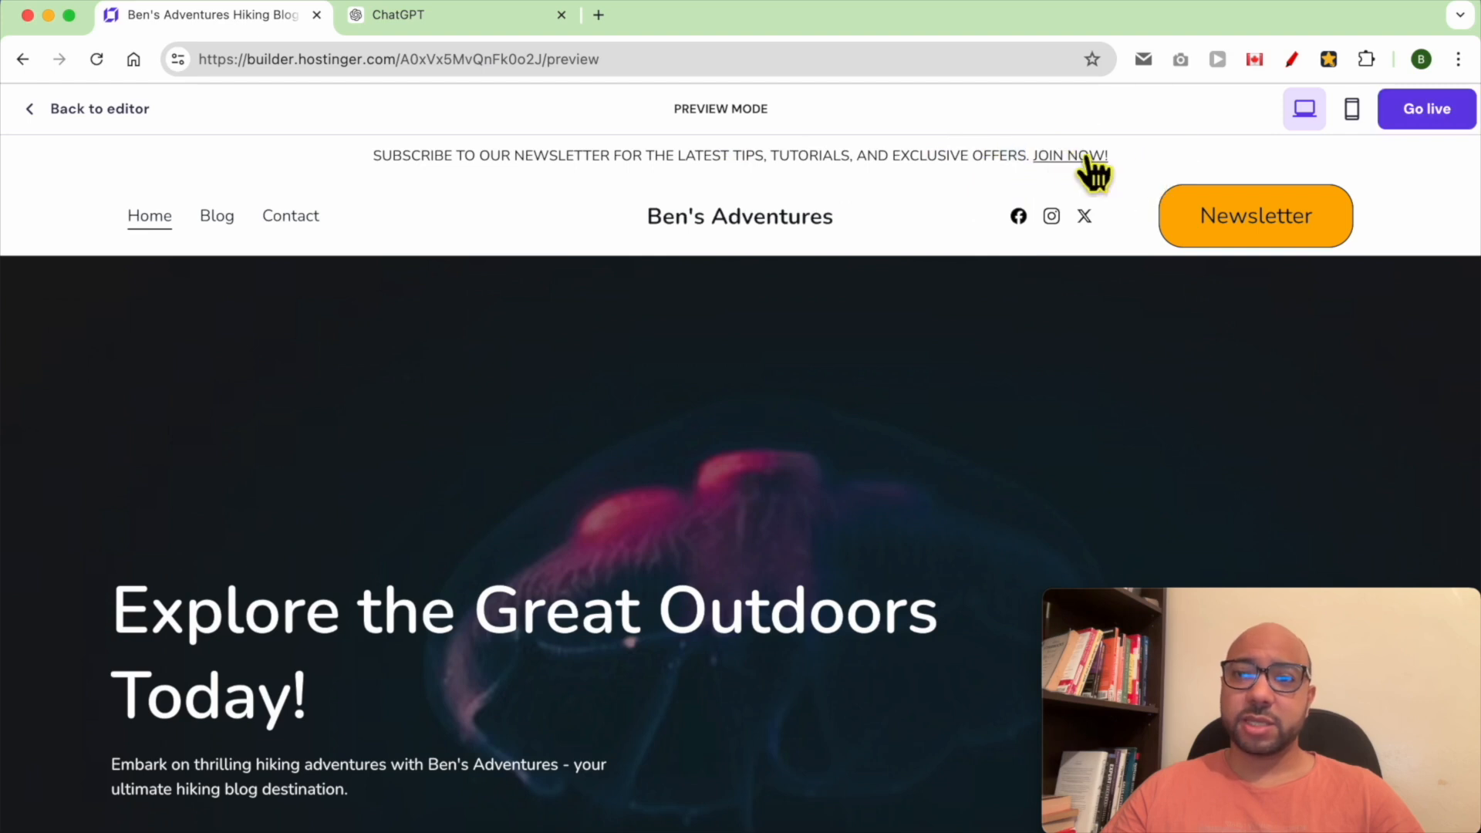
{"action": "left_click", "coordinate": [117, 117]}
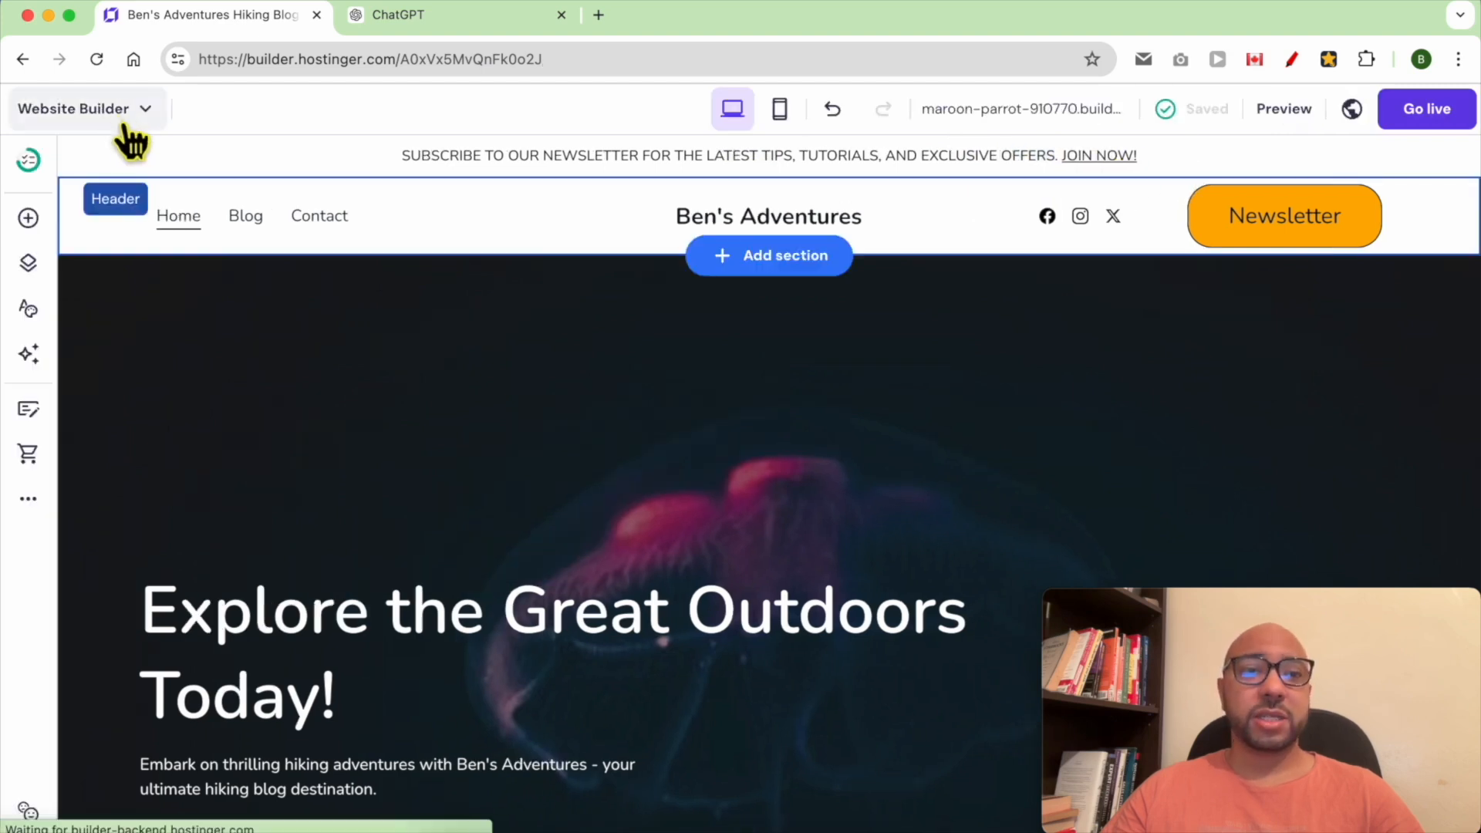
Change the sticky bar's opening to "SUBSCRIBE TO MY NEWSLETTER" and make that phrase bold
{"action": "left_click", "coordinate": [446, 162]}
{"action": "left_click", "coordinate": [408, 158]}
{"action": "left_click_drag", "start_coordinate": [415, 171], "coordinate": [645, 189]}
{"action": "left_click", "coordinate": [592, 197]}
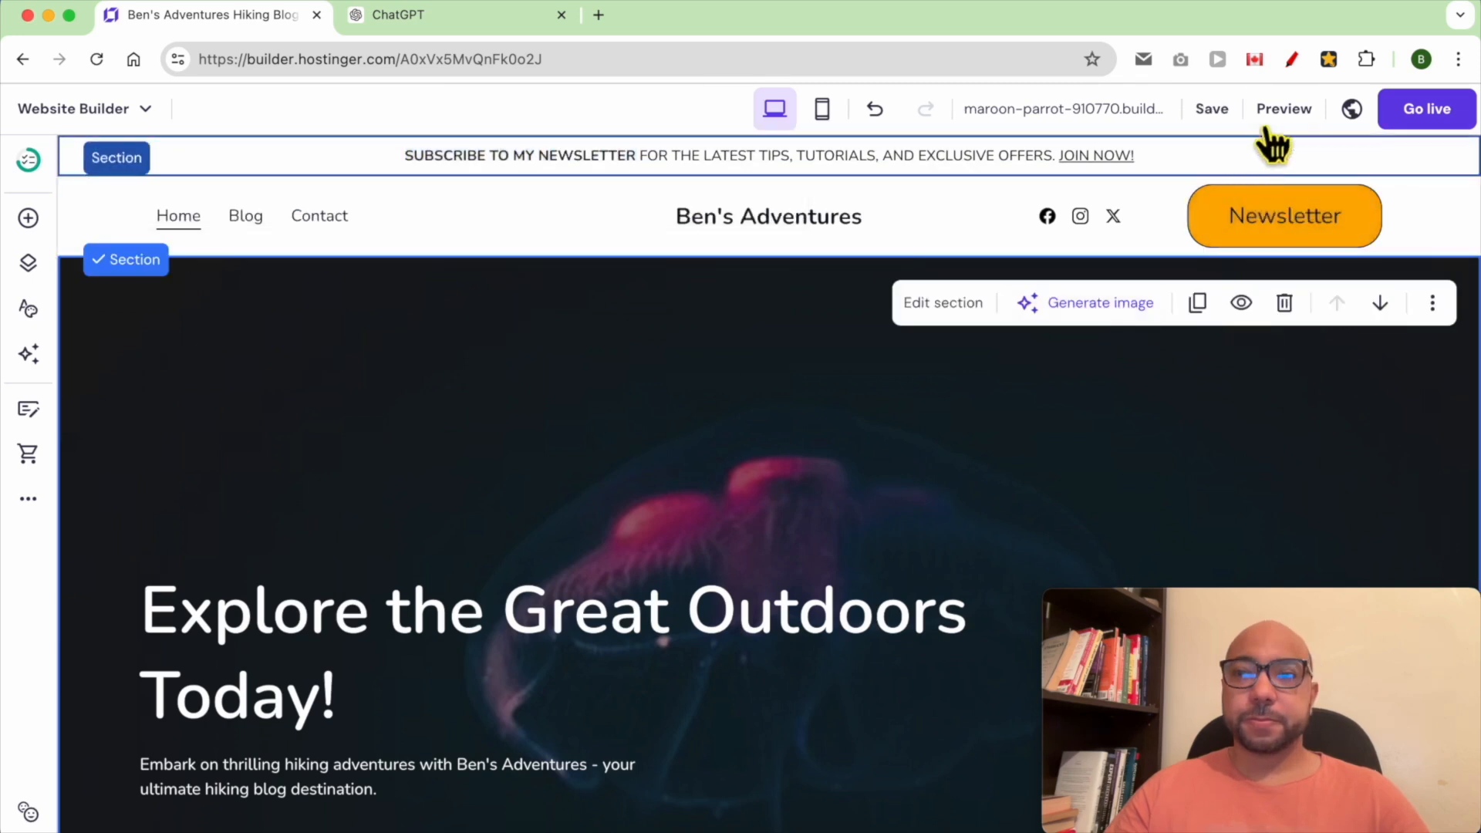
Preview the updated header and sticky bar
{"action": "left_click", "coordinate": [1274, 114]}
{"action": "scroll", "coordinate": [748, 441], "scroll_direction": "down", "scroll_amount": 2}
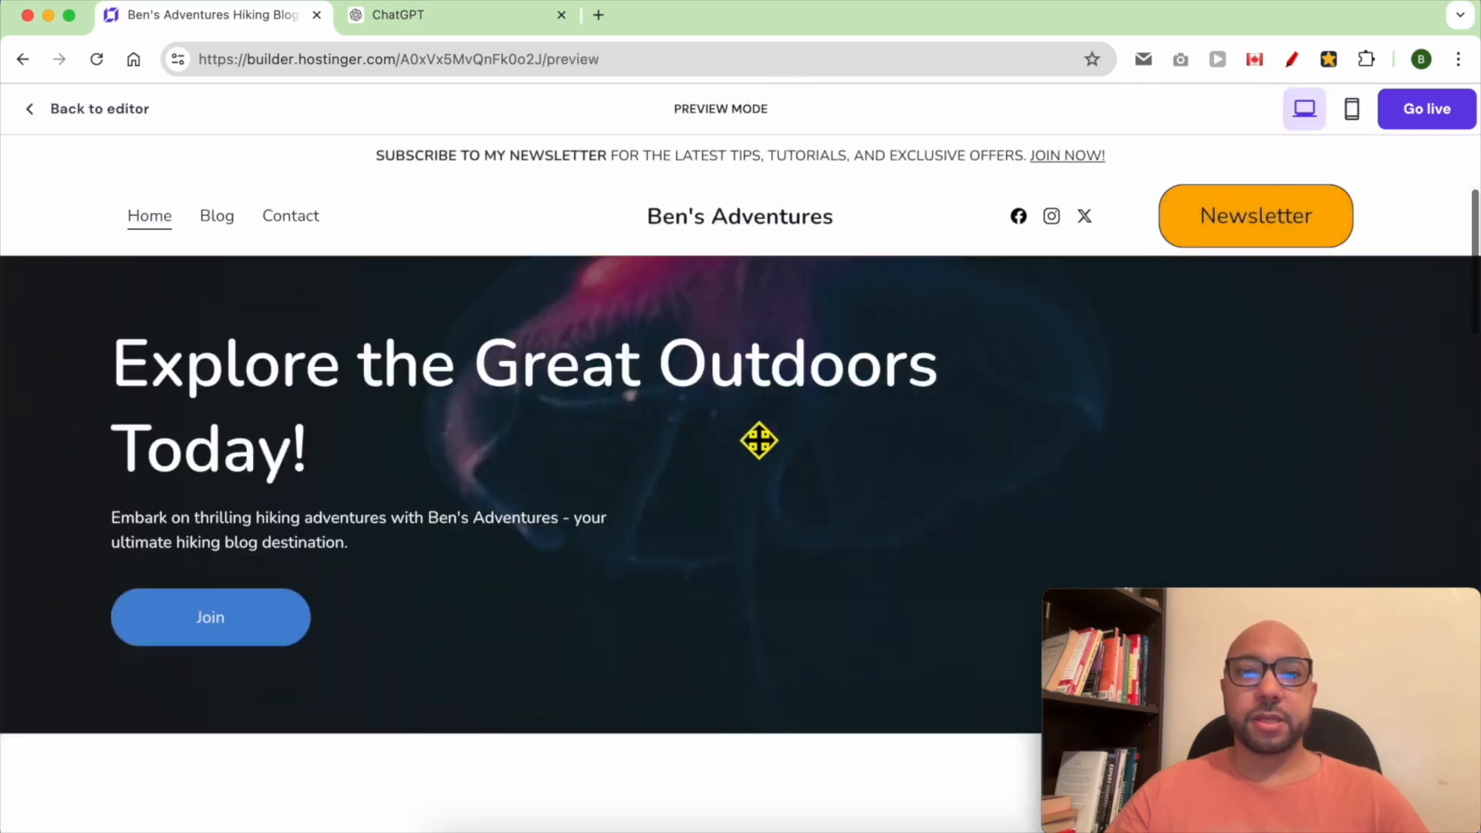
Return to the editor and turn off the Make header sticky option in the header's layout settings
{"action": "scroll", "coordinate": [741, 419], "scroll_direction": "up", "scroll_amount": 3}
{"action": "scroll", "coordinate": [733, 410], "scroll_direction": "down", "scroll_amount": 1}
{"action": "scroll", "coordinate": [732, 410], "scroll_direction": "down", "scroll_amount": 2}
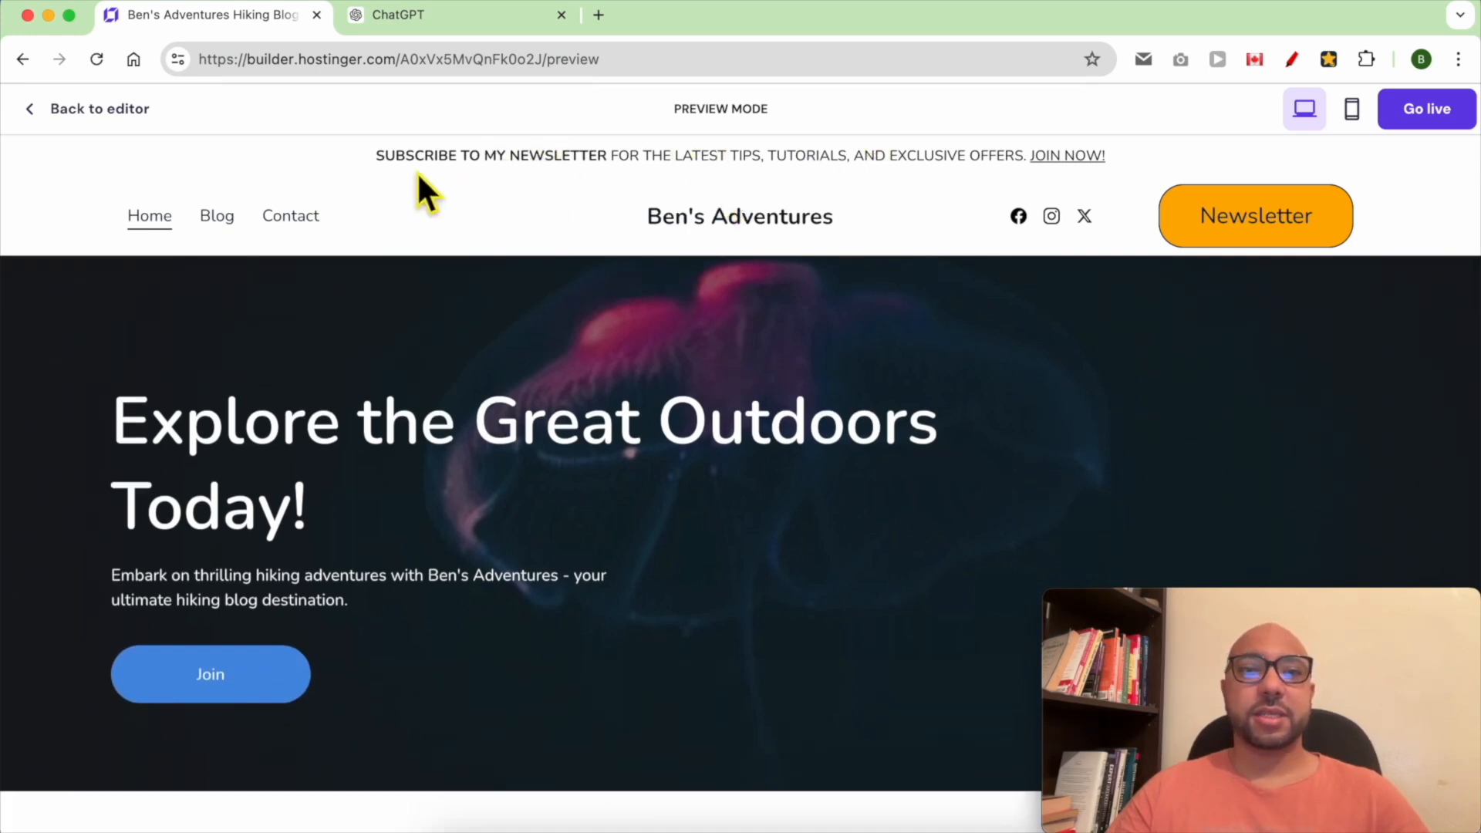
{"action": "left_click", "coordinate": [80, 116]}
{"action": "left_click", "coordinate": [950, 219]}
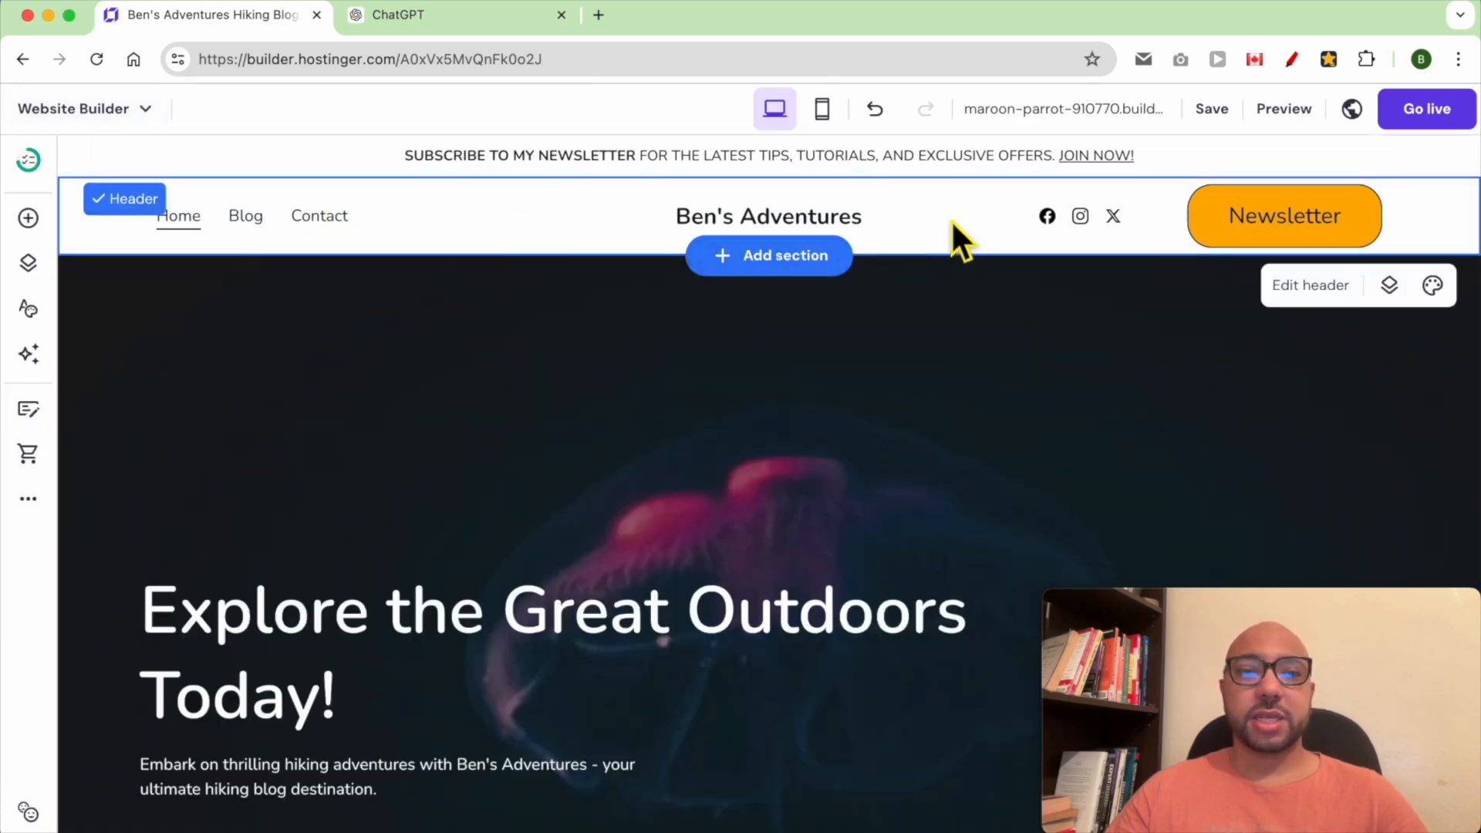
{"action": "left_click", "coordinate": [1334, 292]}
{"action": "left_click_drag", "start_coordinate": [1357, 605], "coordinate": [831, 582]}
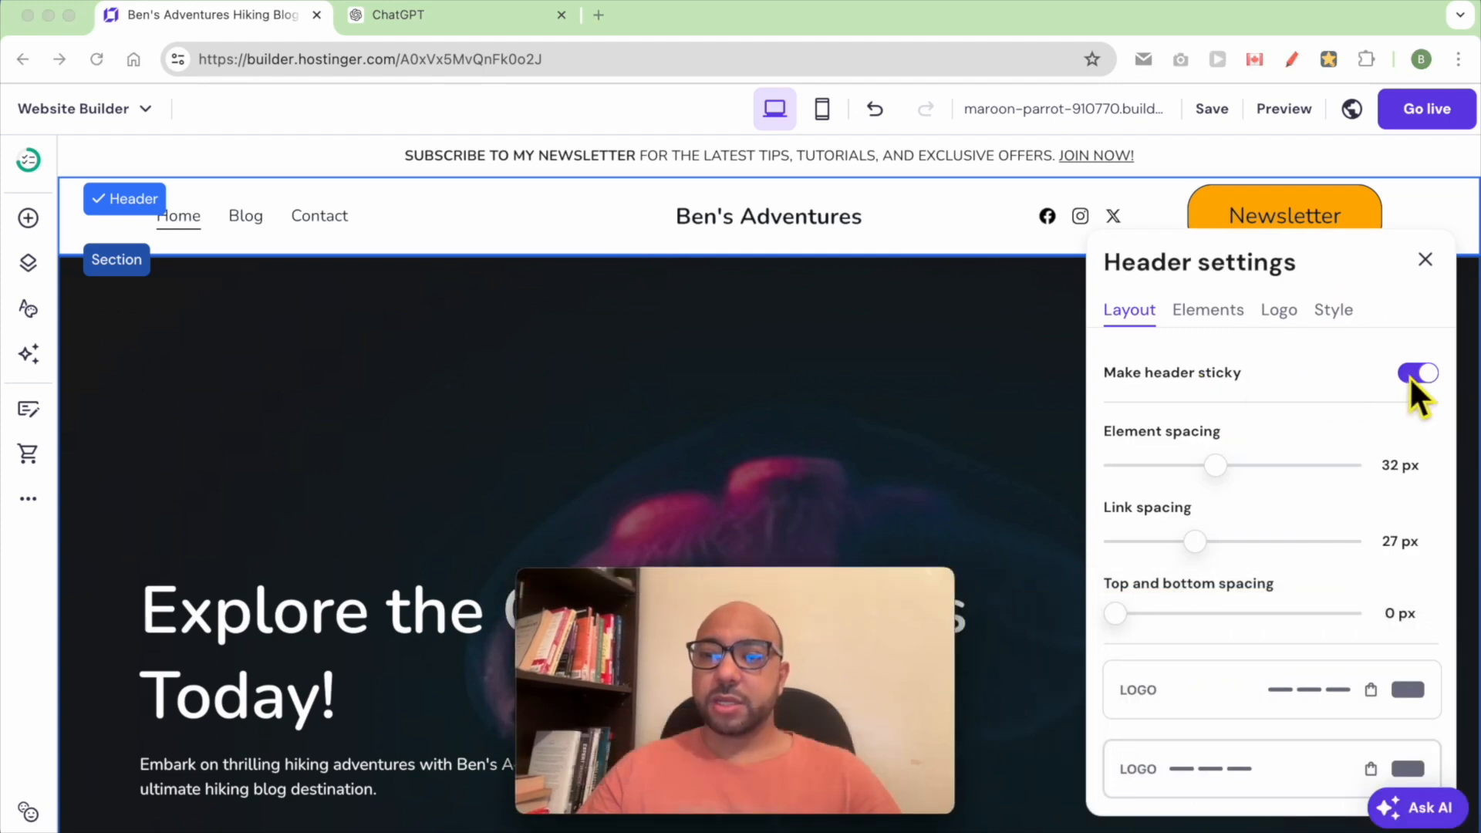
{"action": "left_click", "coordinate": [1427, 387]}
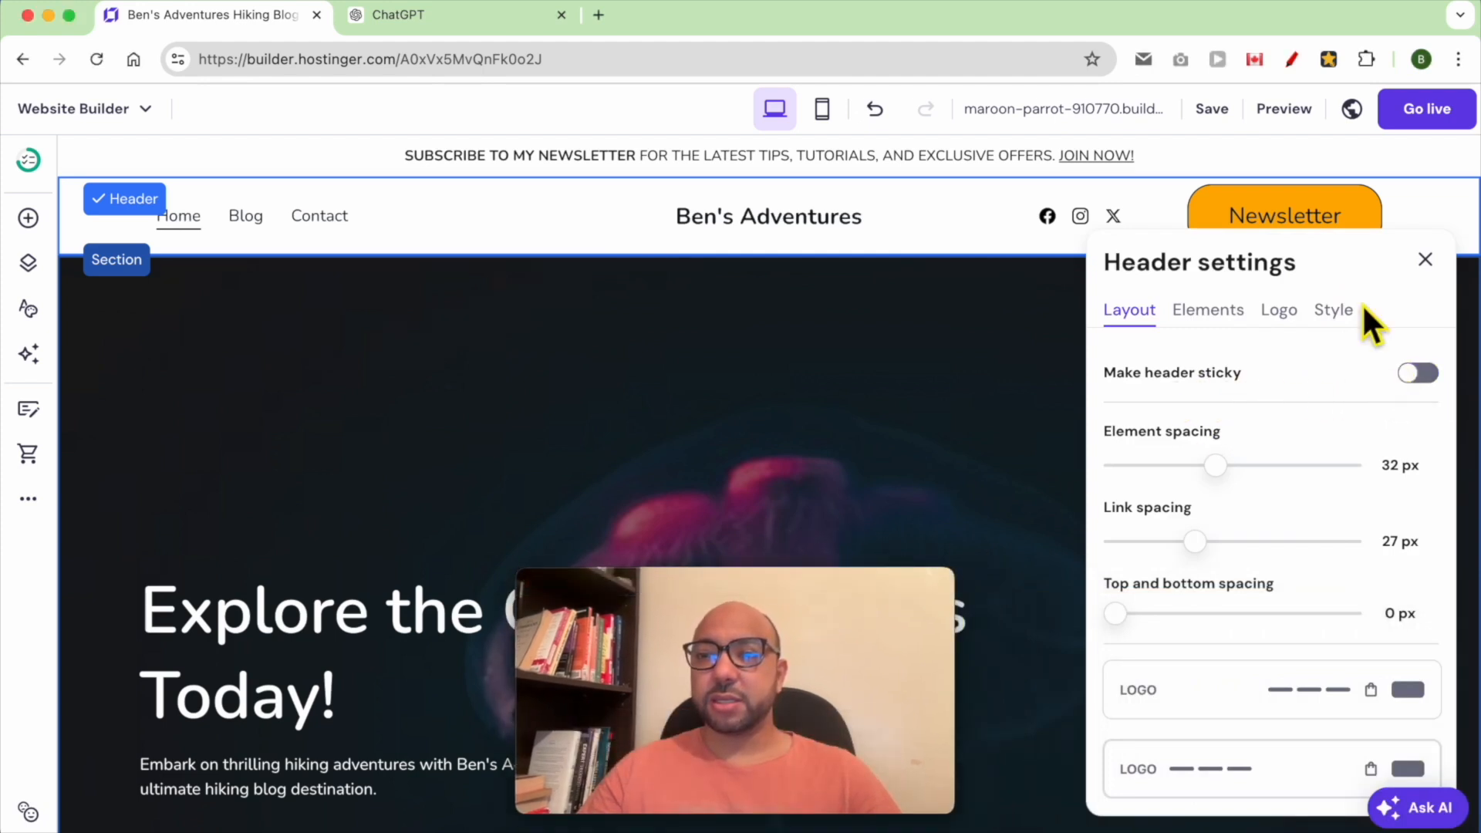
Save the site, preview it and scroll the page to check the header, then return to the editor
{"action": "mouse_move", "coordinate": [1220, 115]}
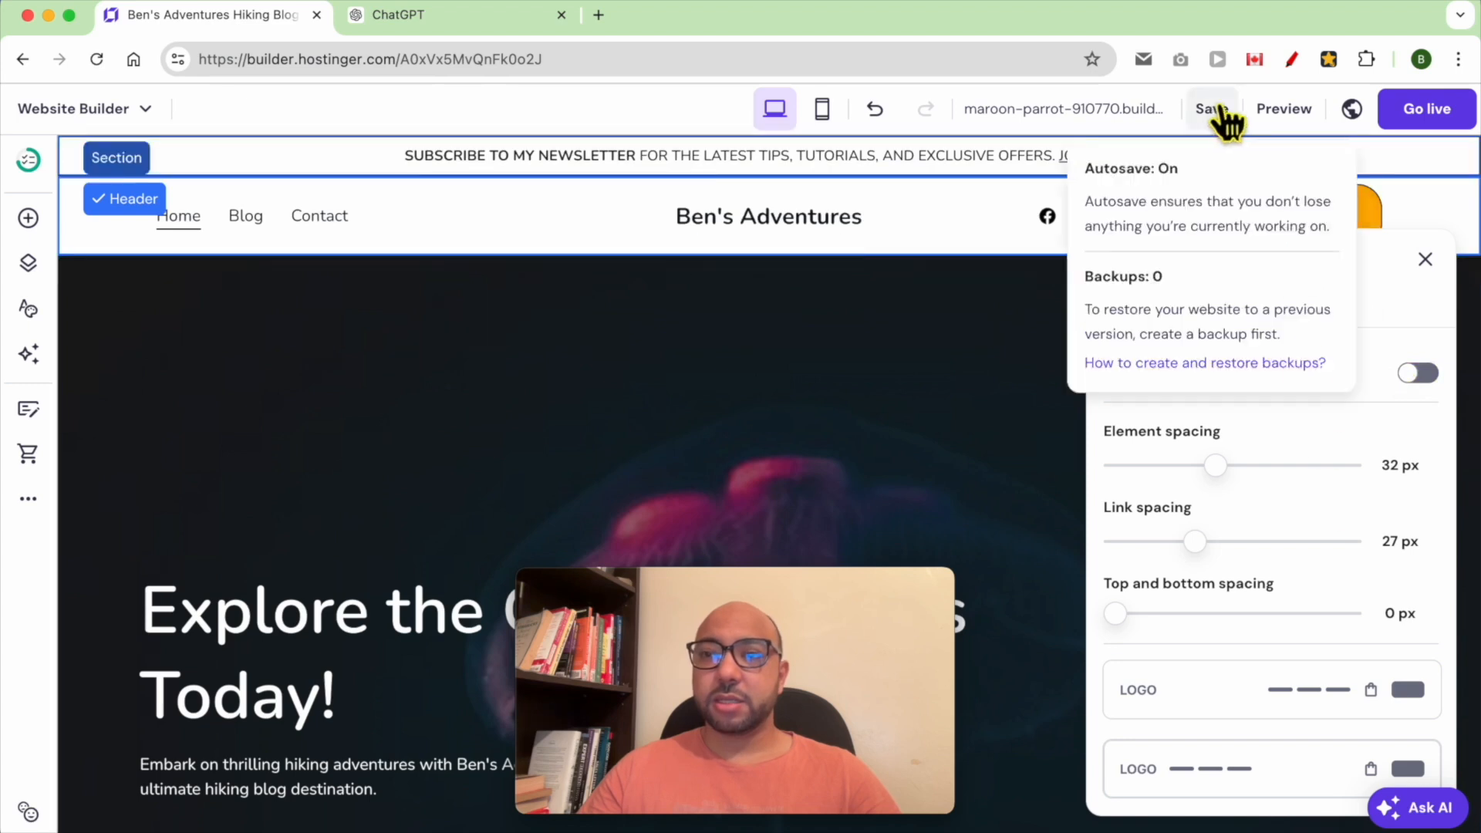
{"action": "left_click", "coordinate": [1223, 112]}
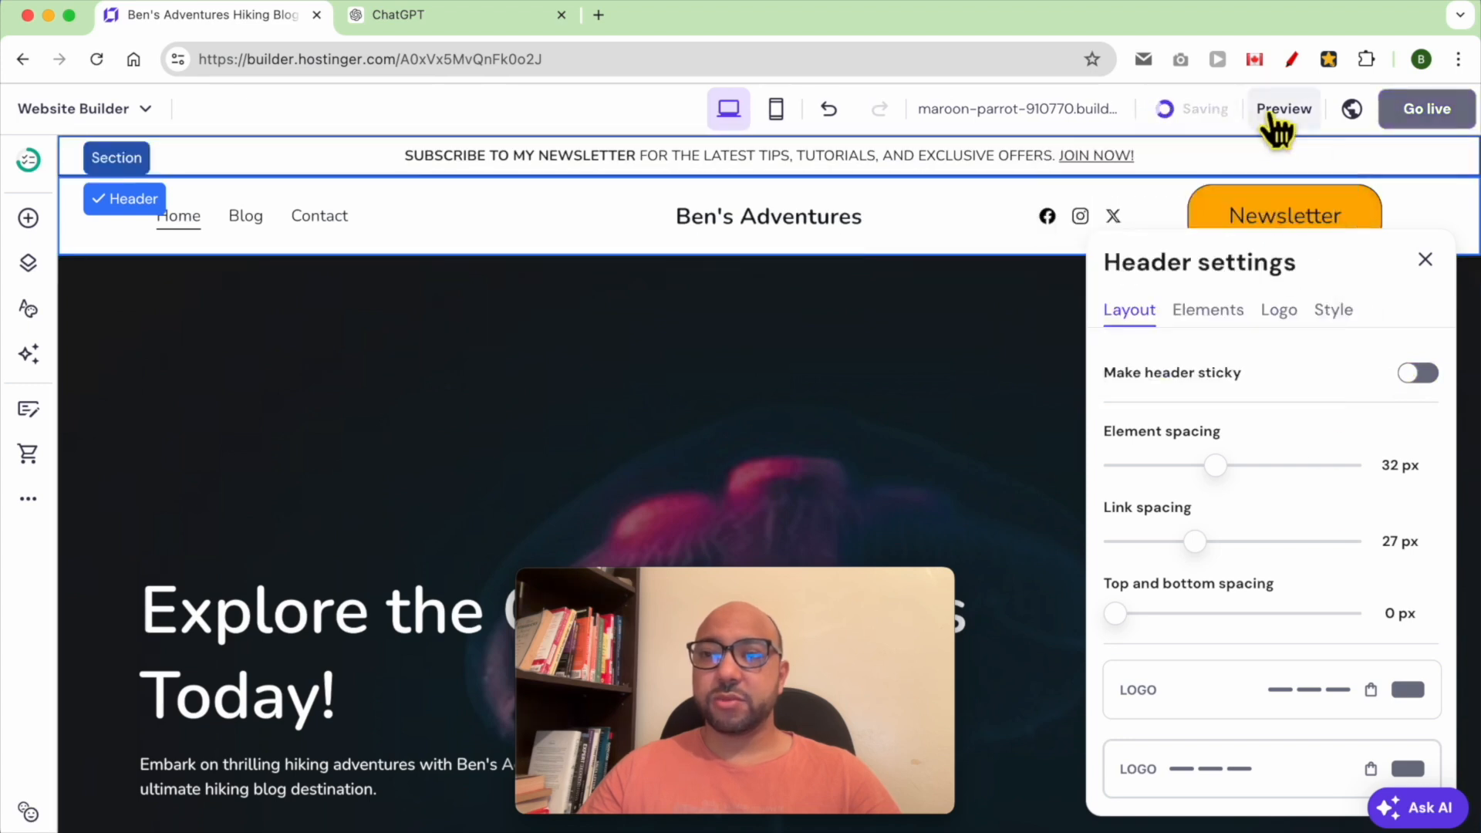
{"action": "left_click", "coordinate": [1271, 114]}
{"action": "scroll", "coordinate": [1012, 347], "scroll_direction": "down", "scroll_amount": 4}
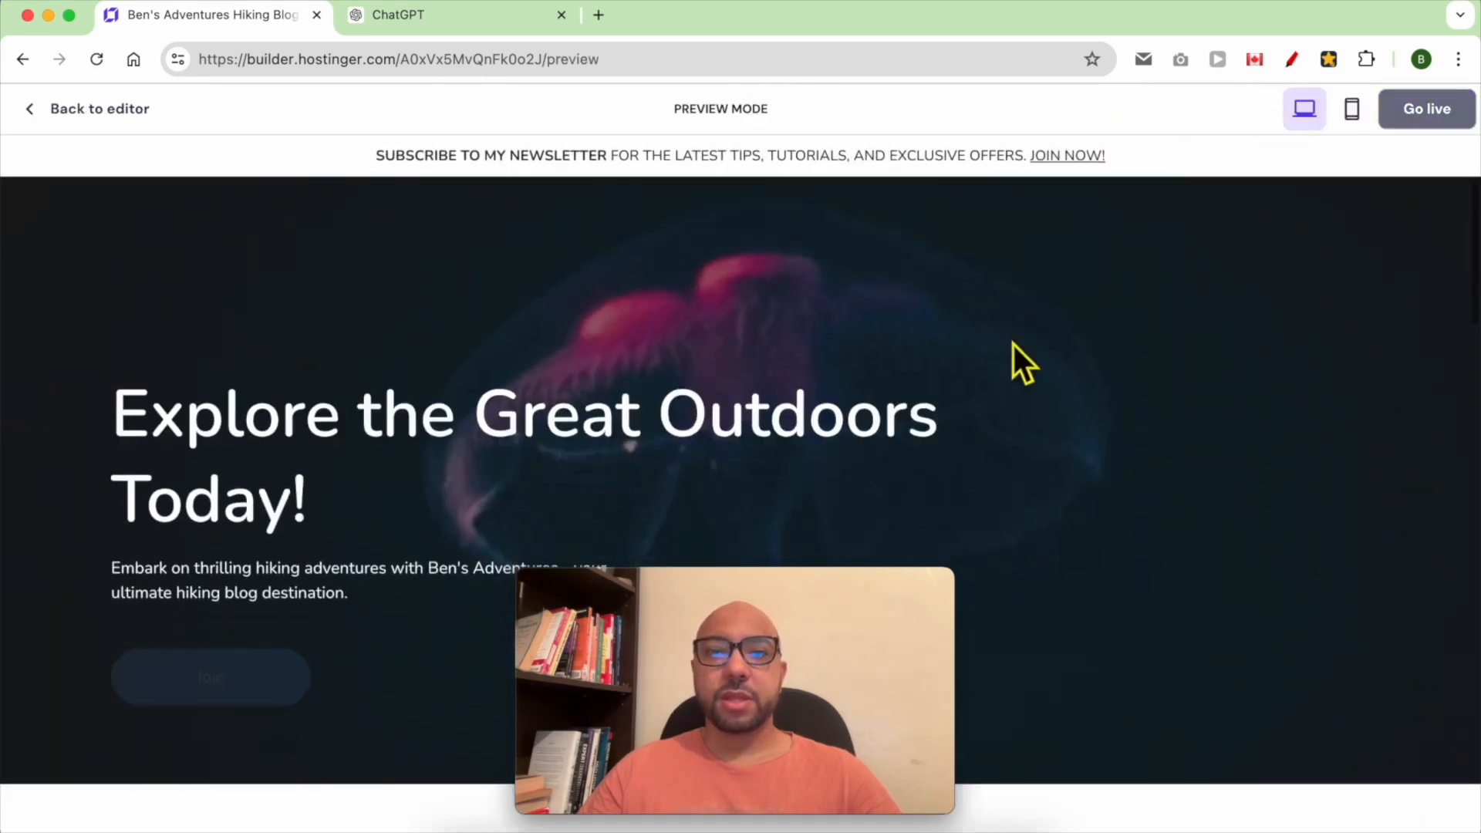
{"action": "scroll", "coordinate": [1026, 351], "scroll_direction": "down", "scroll_amount": 2}
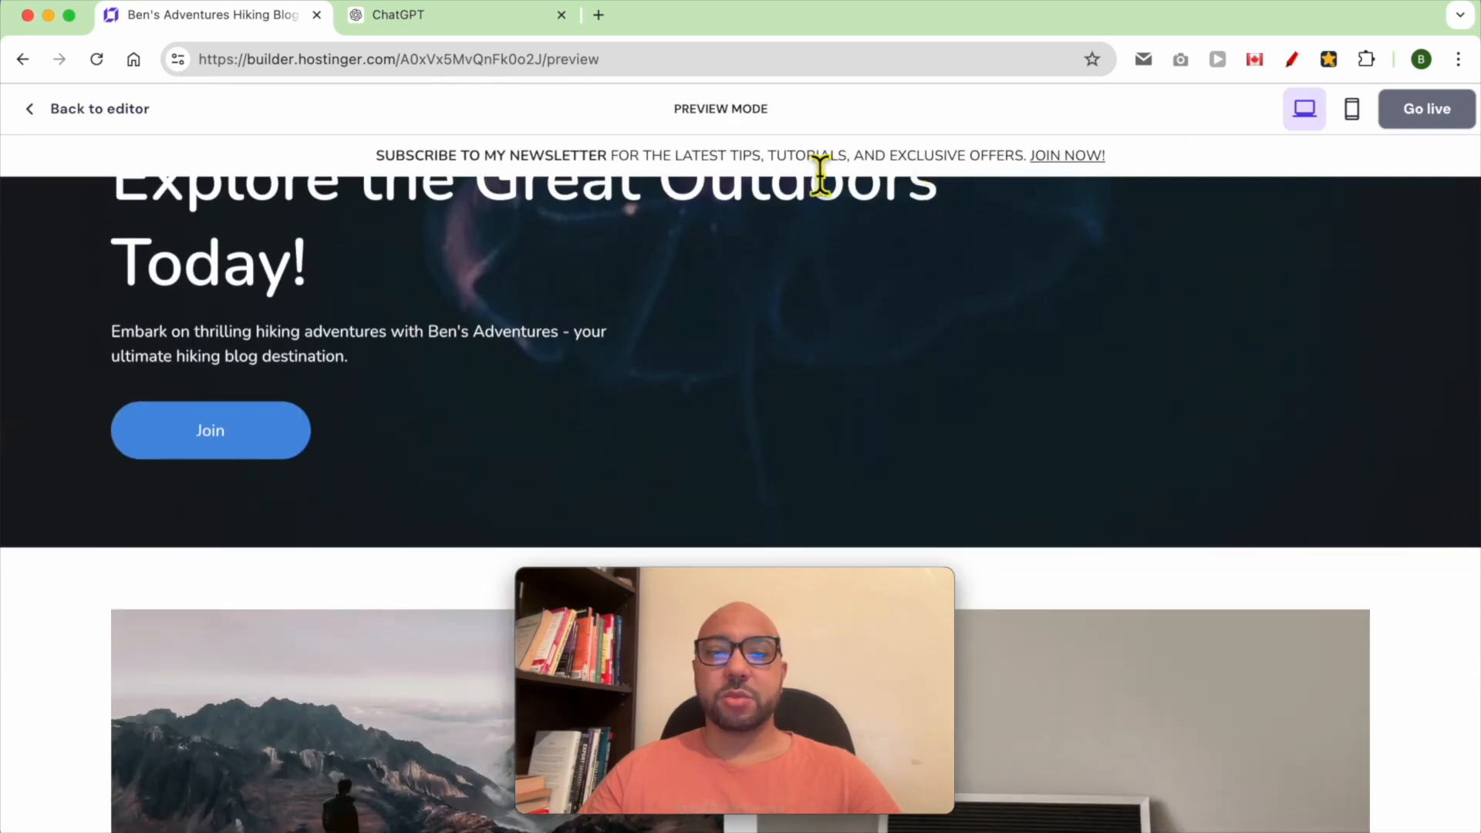
{"action": "scroll", "coordinate": [783, 234], "scroll_direction": "up", "scroll_amount": 1}
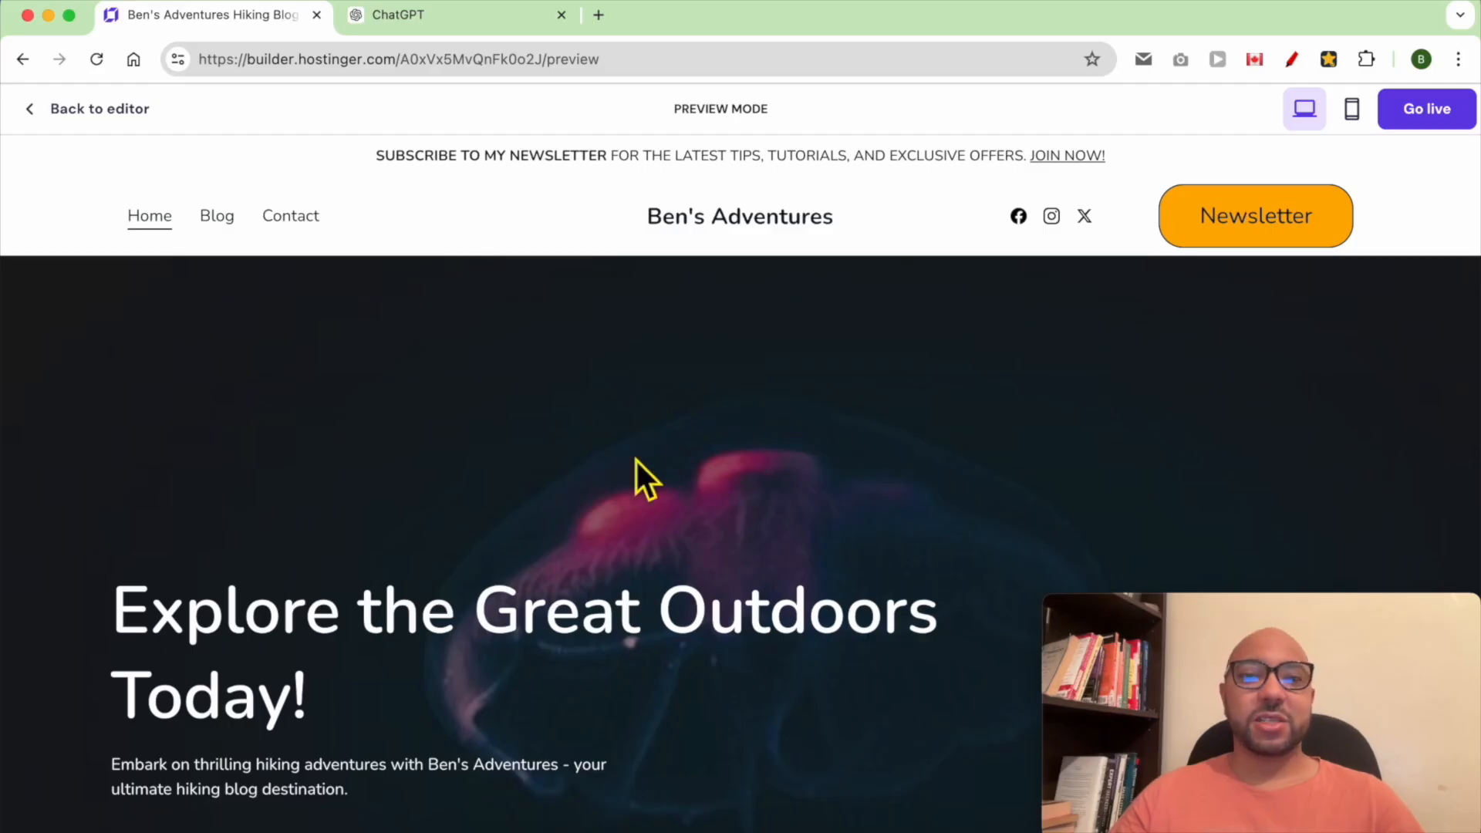
{"action": "scroll", "coordinate": [636, 460], "scroll_direction": "down", "scroll_amount": 3}
{"action": "scroll", "coordinate": [636, 470], "scroll_direction": "up", "scroll_amount": 1}
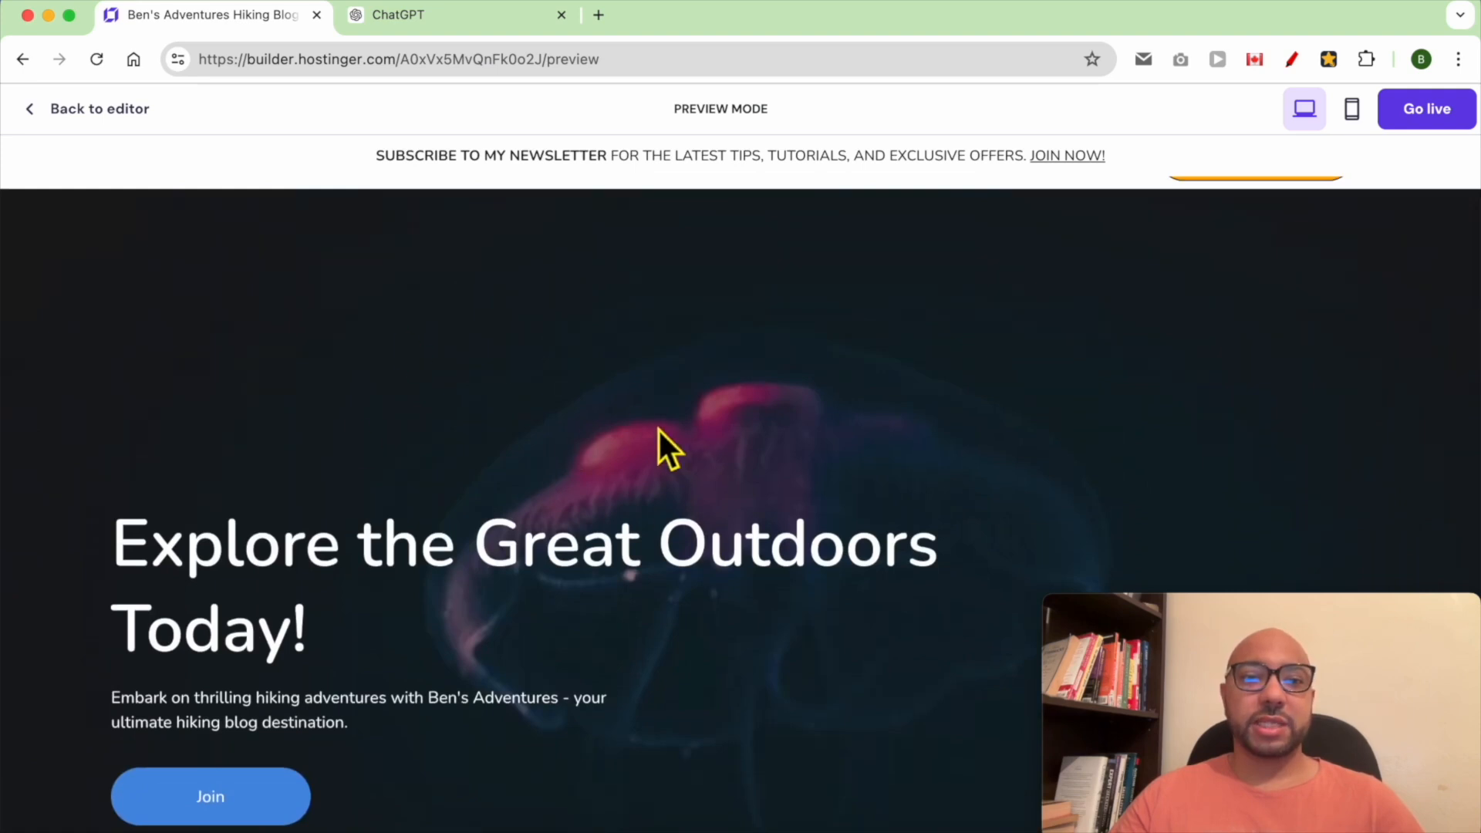
{"action": "left_click", "coordinate": [85, 108]}
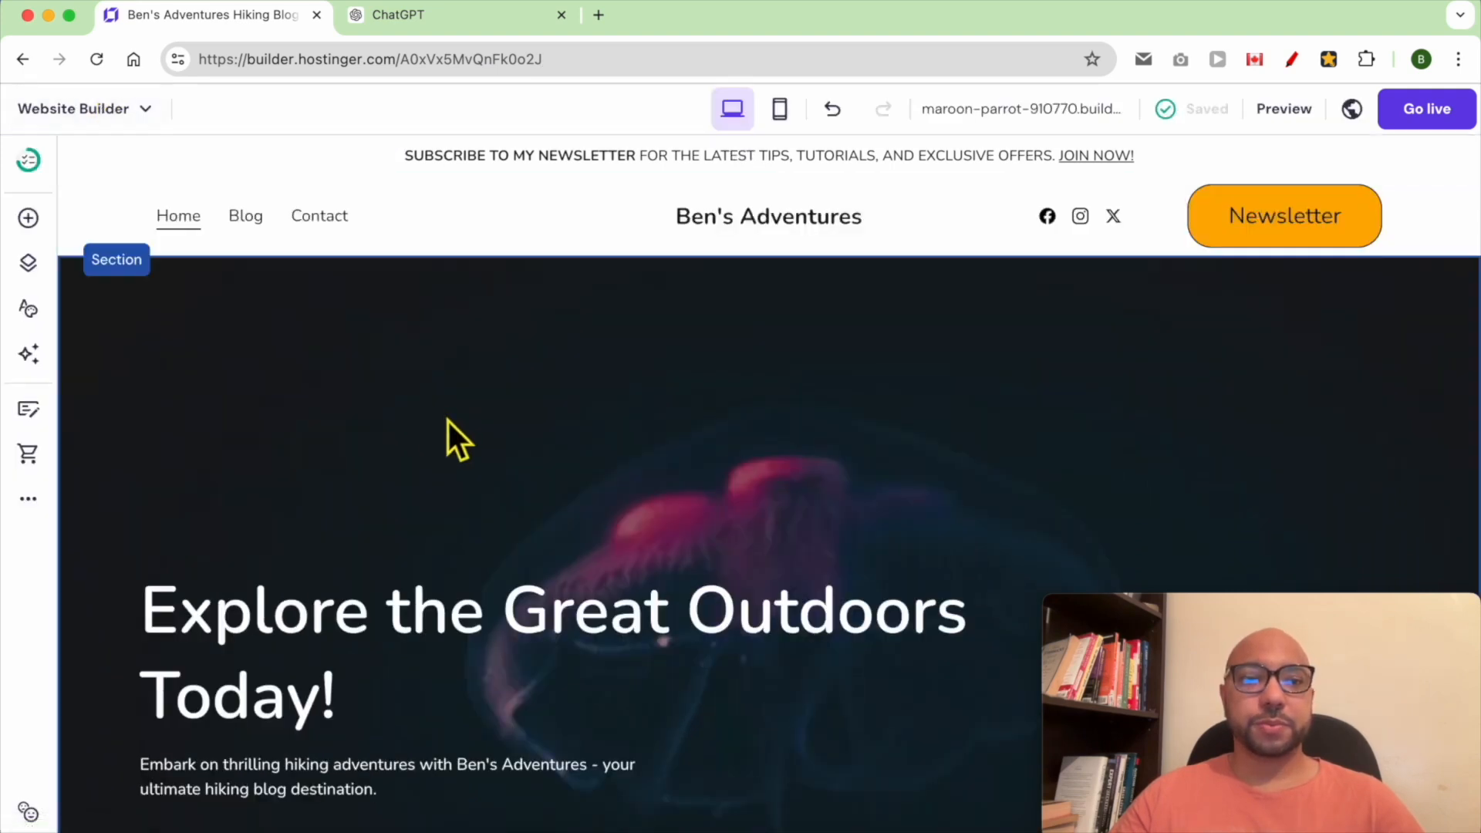
Replace the hero section's background image with the camera photo from the free images library
{"action": "left_click", "coordinate": [352, 351]}
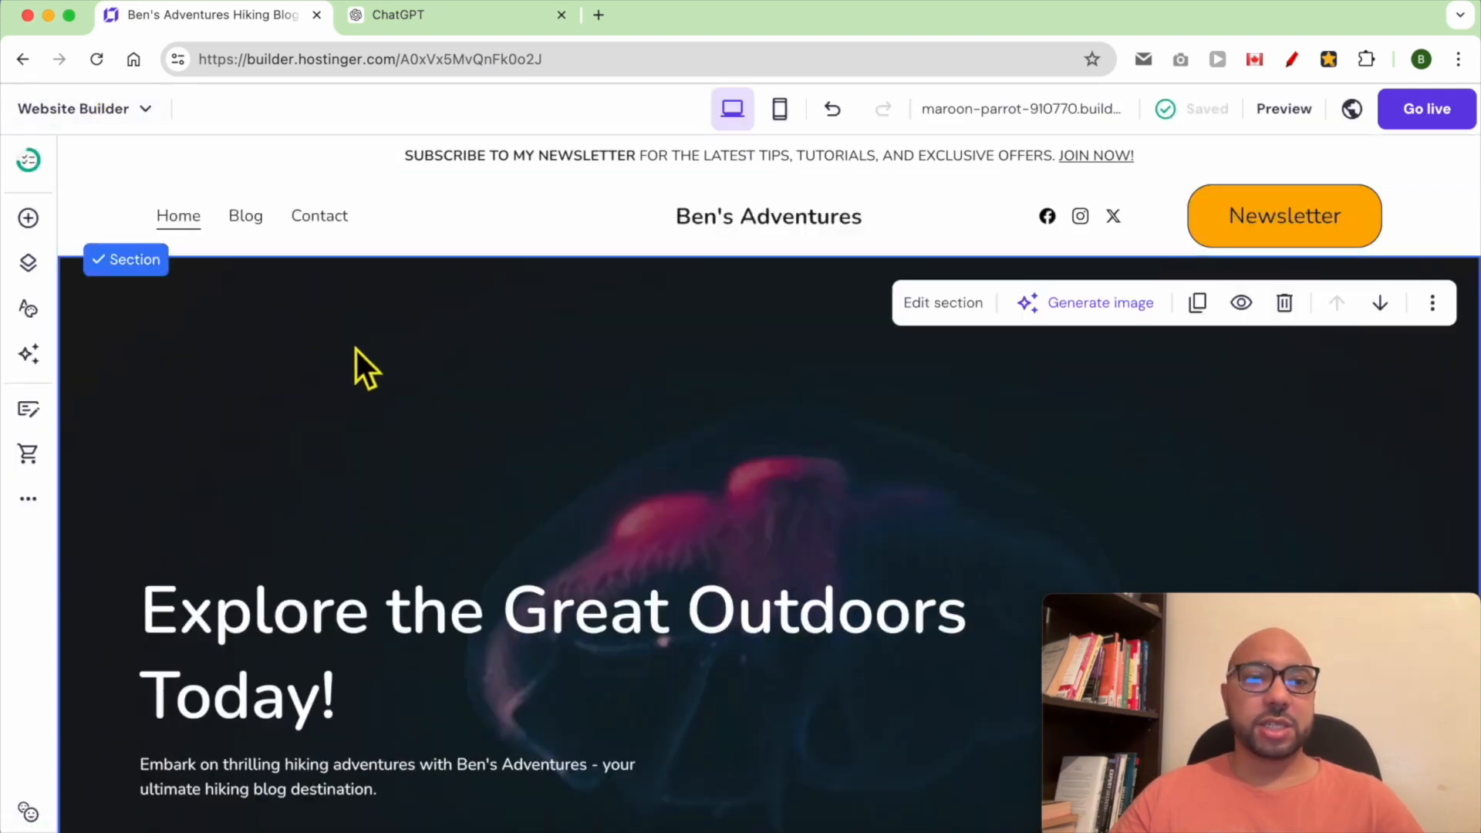
{"action": "left_click", "coordinate": [941, 307]}
{"action": "left_click_drag", "start_coordinate": [1350, 605], "coordinate": [321, 602]}
{"action": "left_click", "coordinate": [1149, 355]}
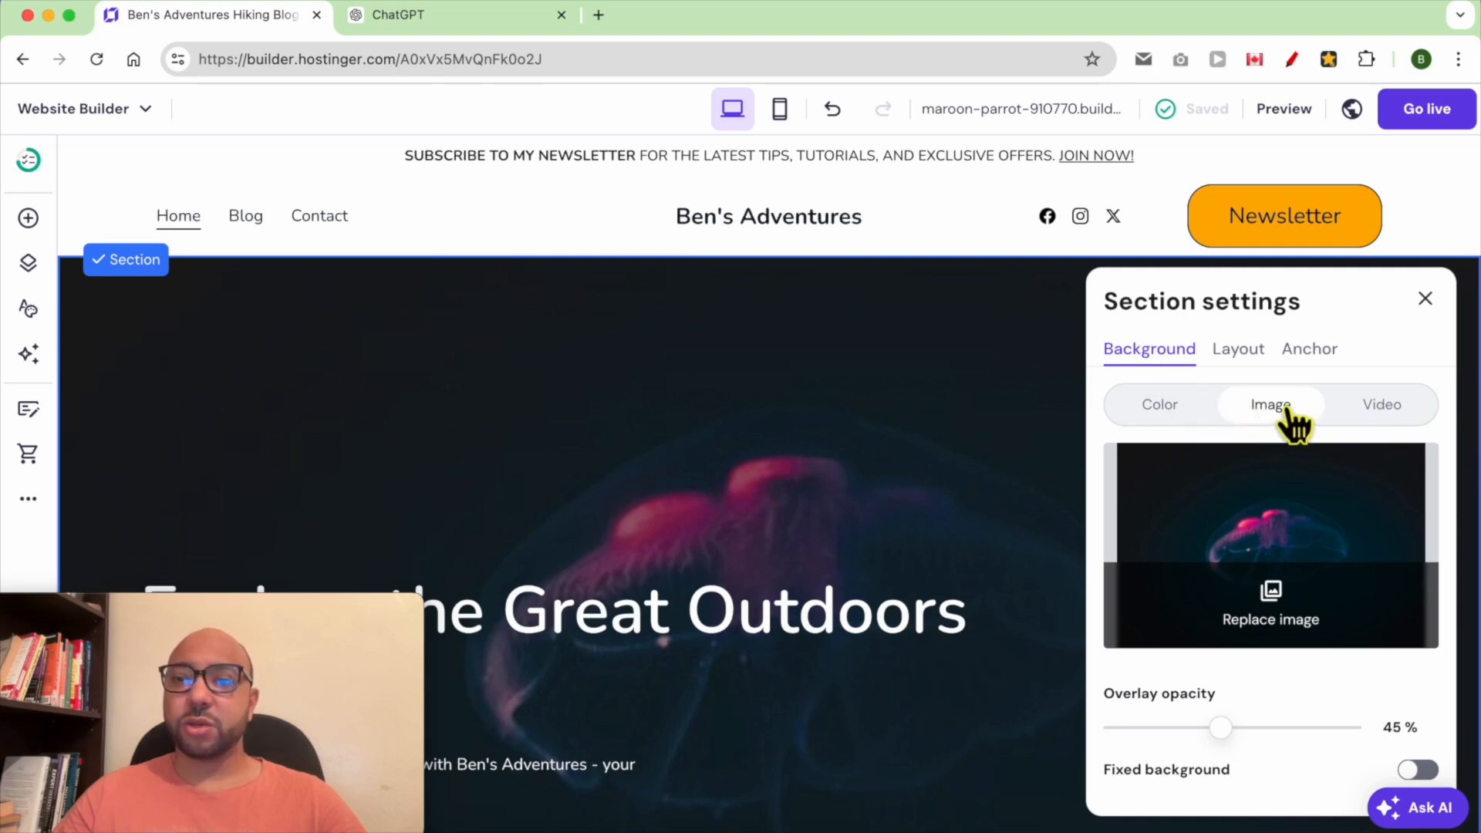
{"action": "left_click", "coordinate": [1289, 628]}
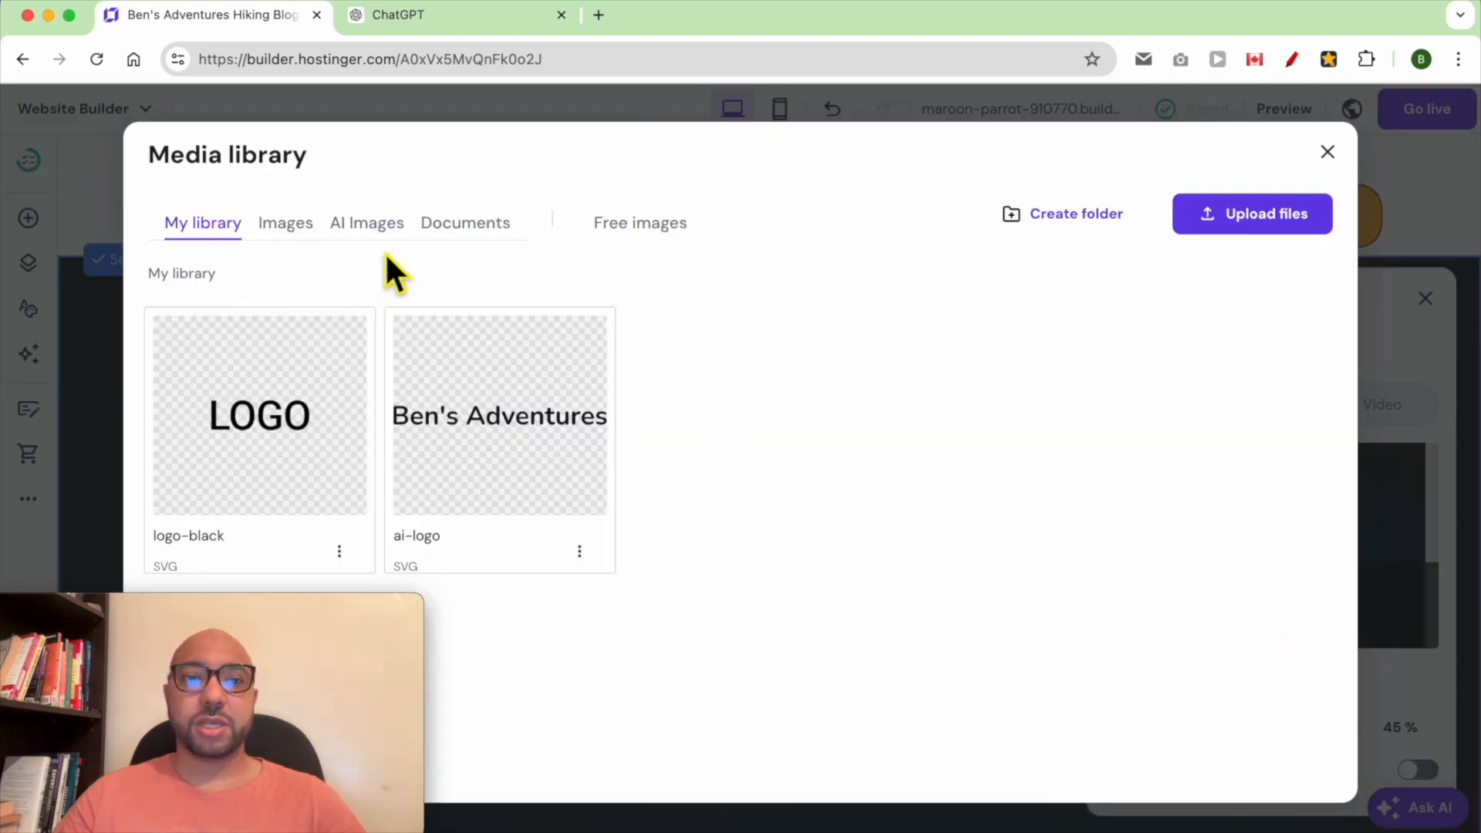
{"action": "left_click", "coordinate": [345, 227]}
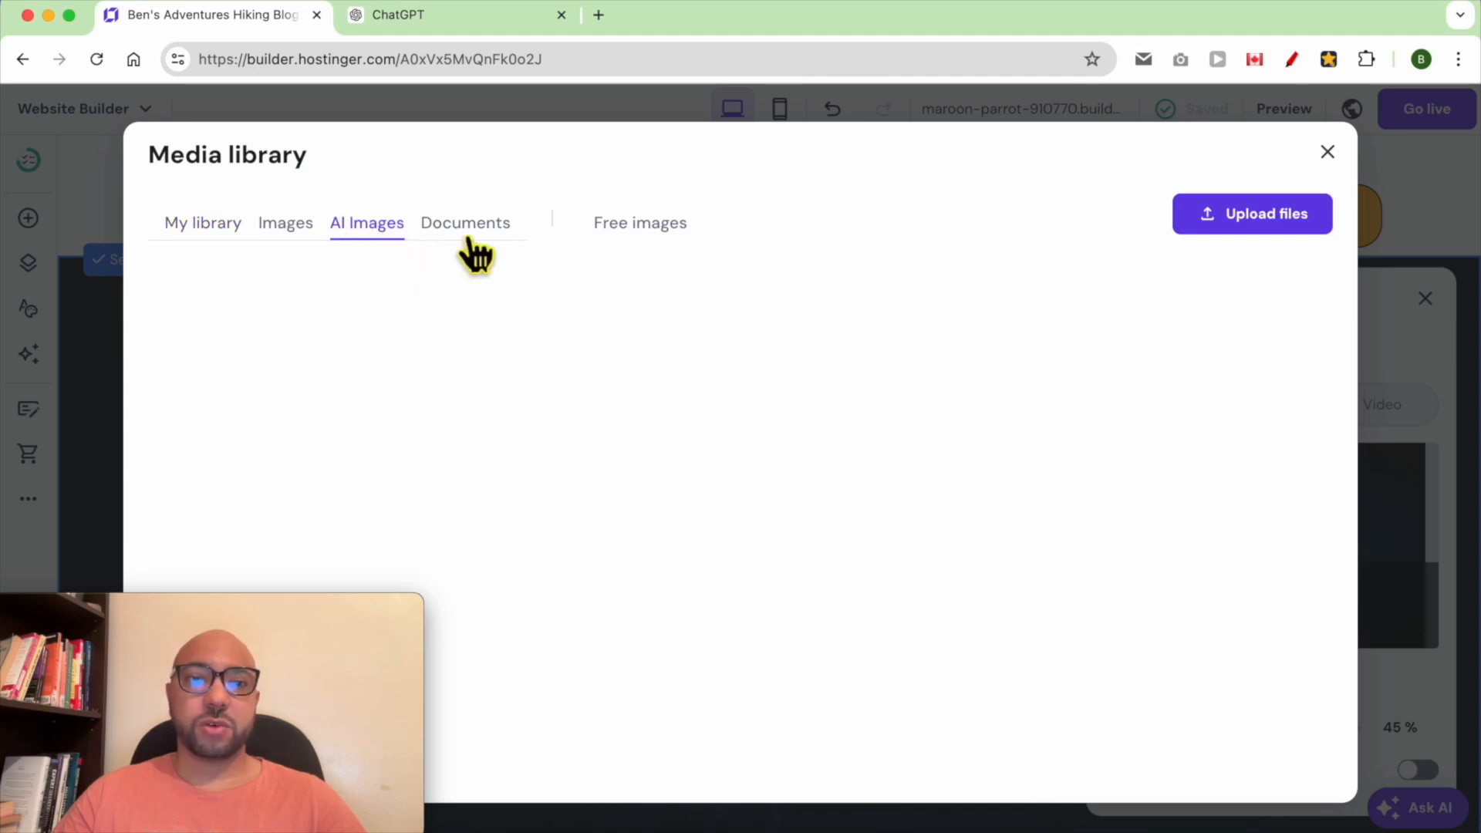
{"action": "left_click", "coordinate": [687, 232]}
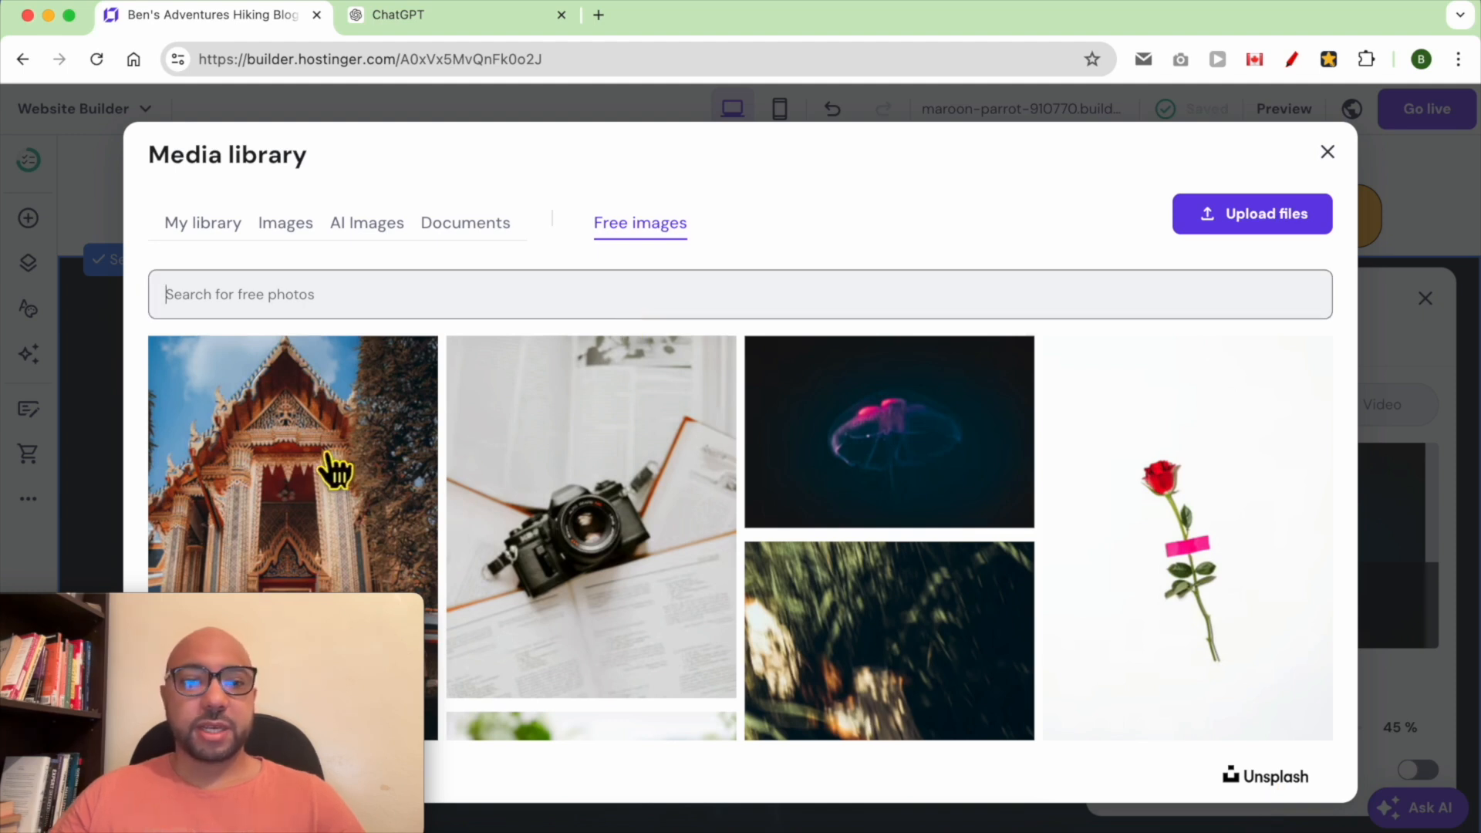
{"action": "left_click", "coordinate": [611, 427]}
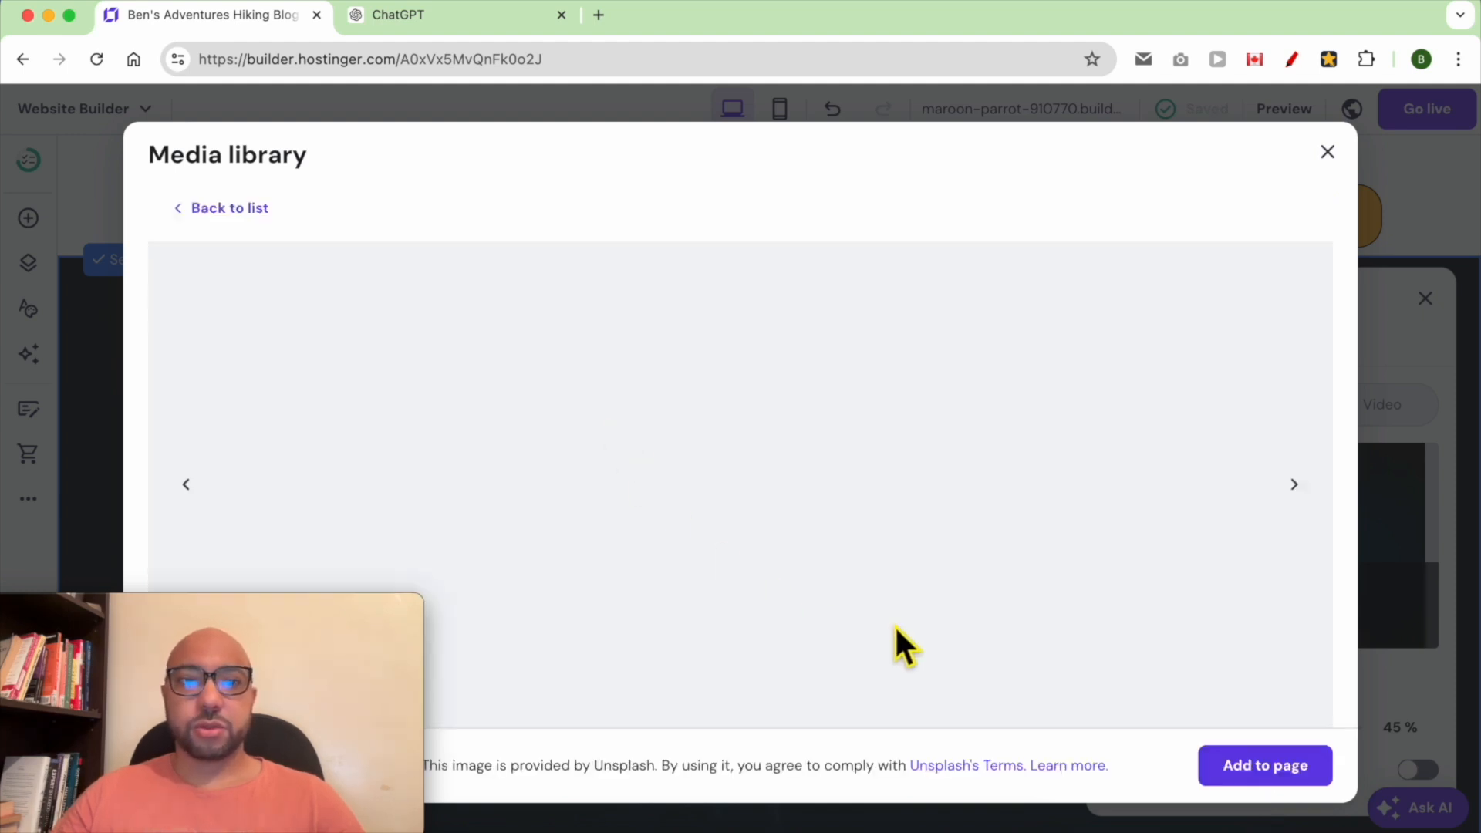
{"action": "left_click", "coordinate": [1254, 775]}
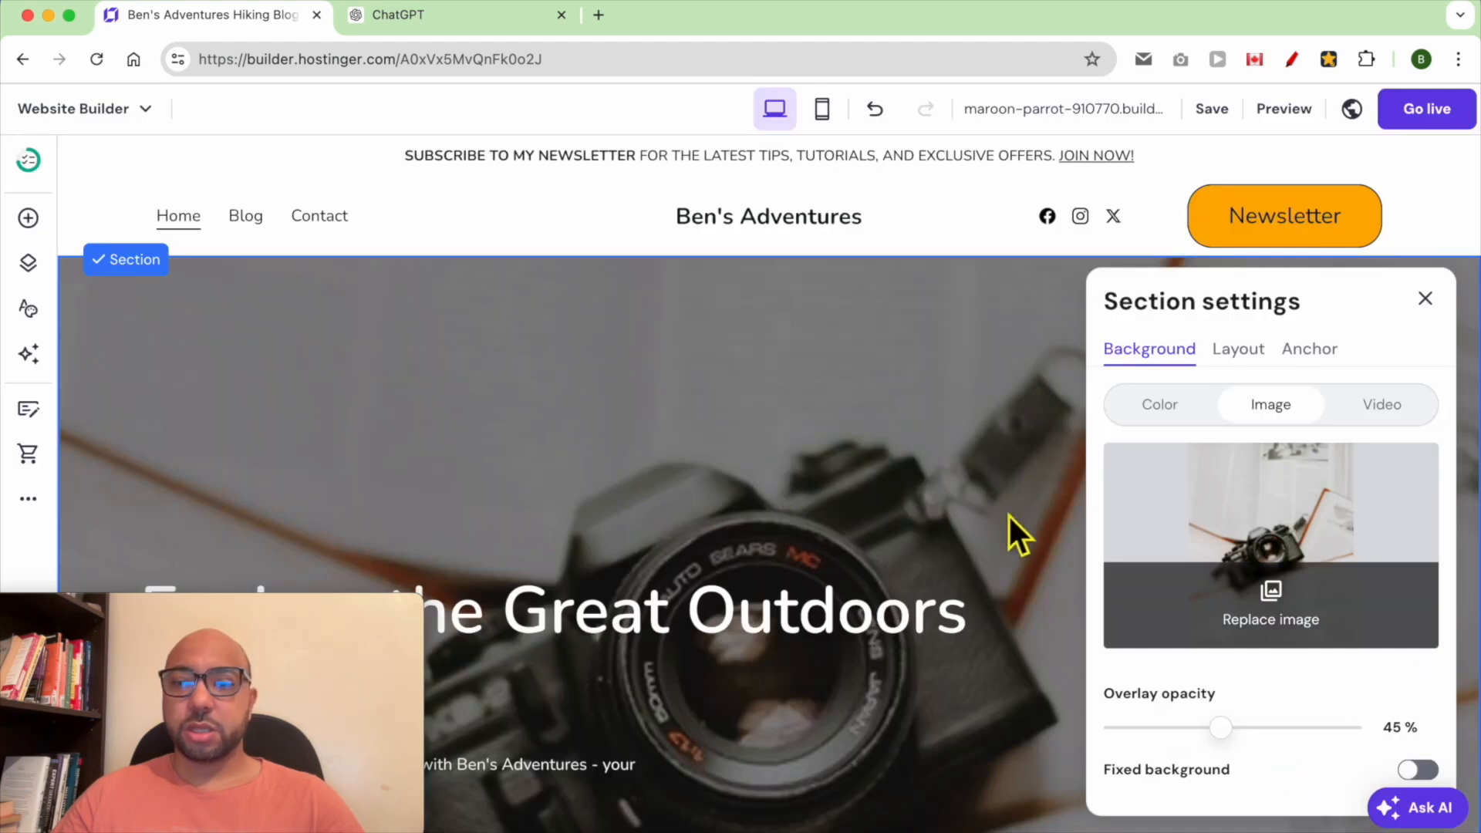
Set the hero overlay opacity to 37 %, enable Fixed background, and save the site
{"action": "mouse_move", "coordinate": [1241, 745]}
{"action": "left_mouse_down"}
{"action": "mouse_move", "coordinate": [1177, 743]}
{"action": "mouse_move", "coordinate": [1263, 751]}
{"action": "mouse_move", "coordinate": [1216, 757]}
{"action": "left_mouse_up"}
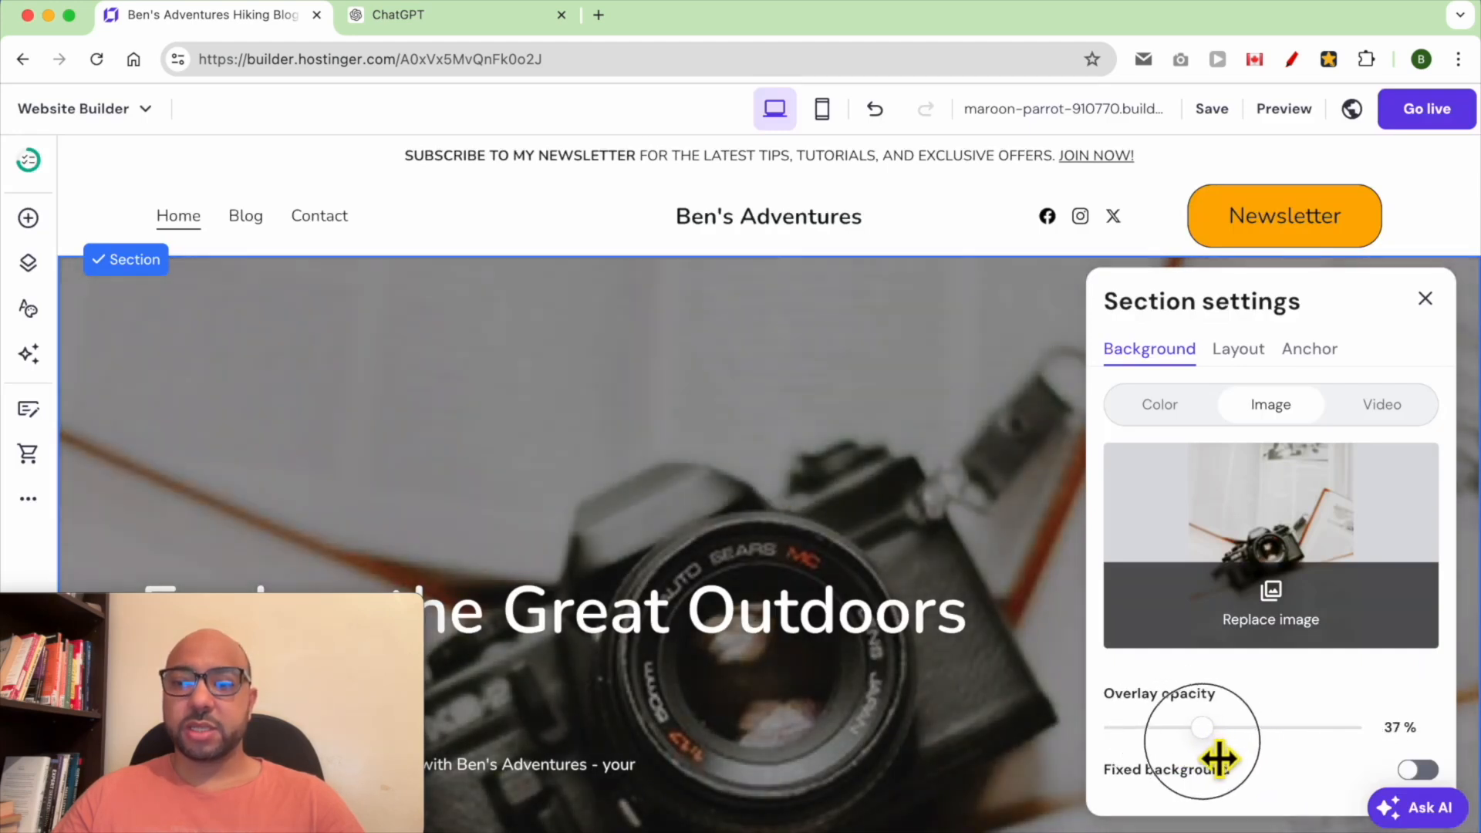
{"action": "left_click", "coordinate": [1417, 770]}
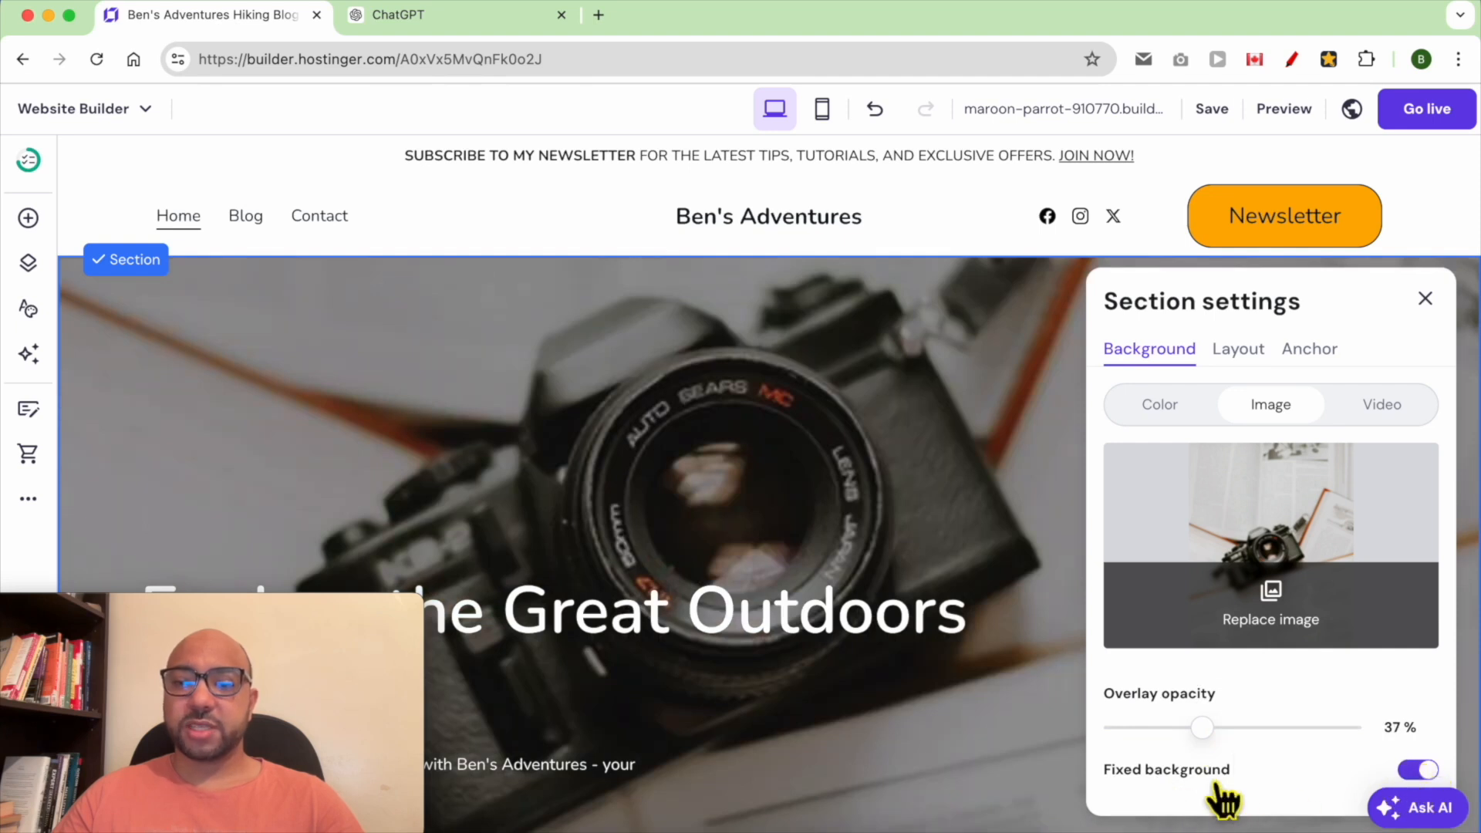
{"action": "left_click", "coordinate": [1030, 330]}
{"action": "left_click", "coordinate": [1209, 112]}
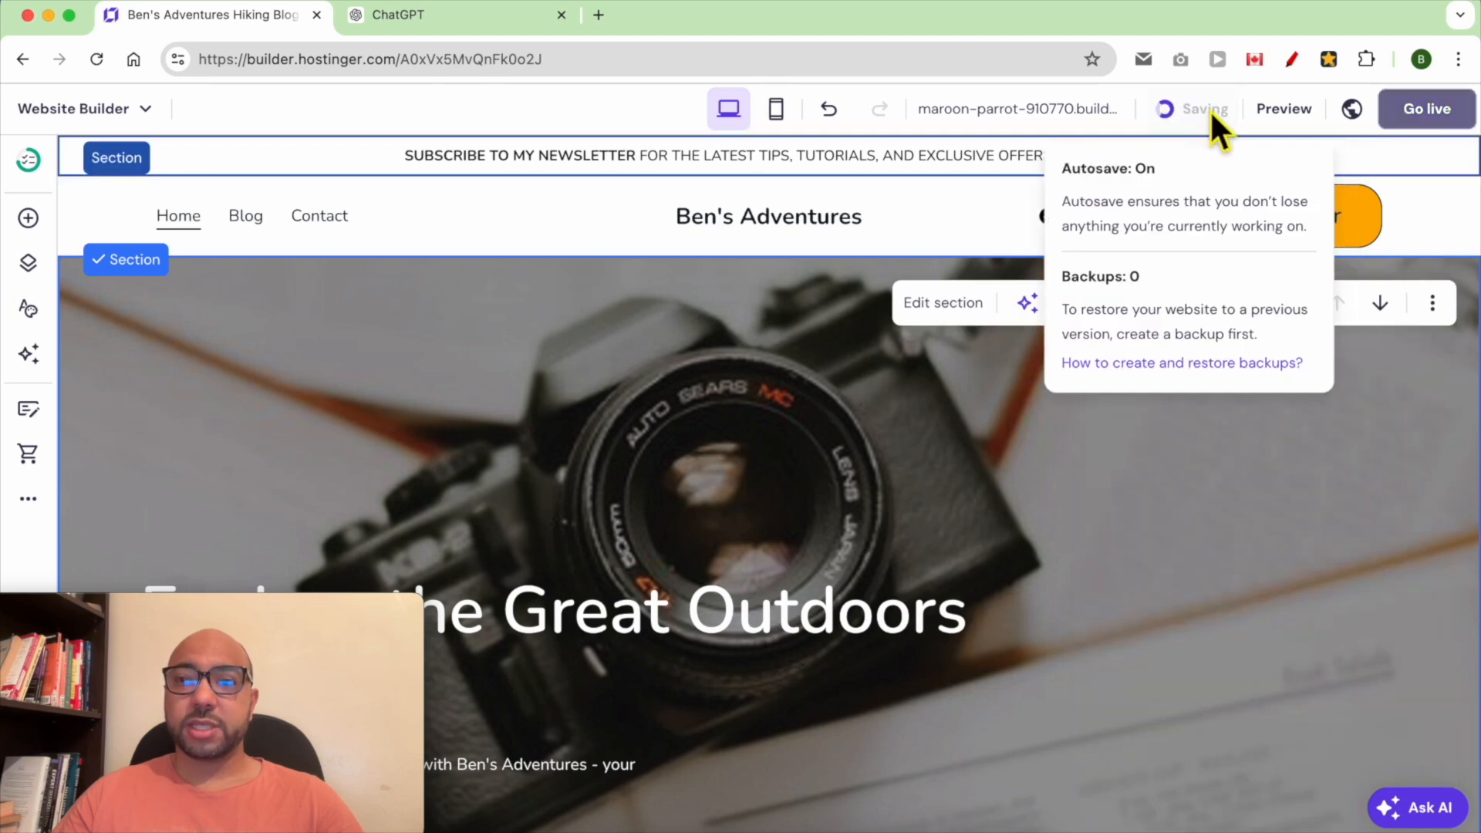
Move the hero heading up and to the right, near the top of the section
{"action": "left_click_drag", "start_coordinate": [223, 606], "coordinate": [1279, 602]}
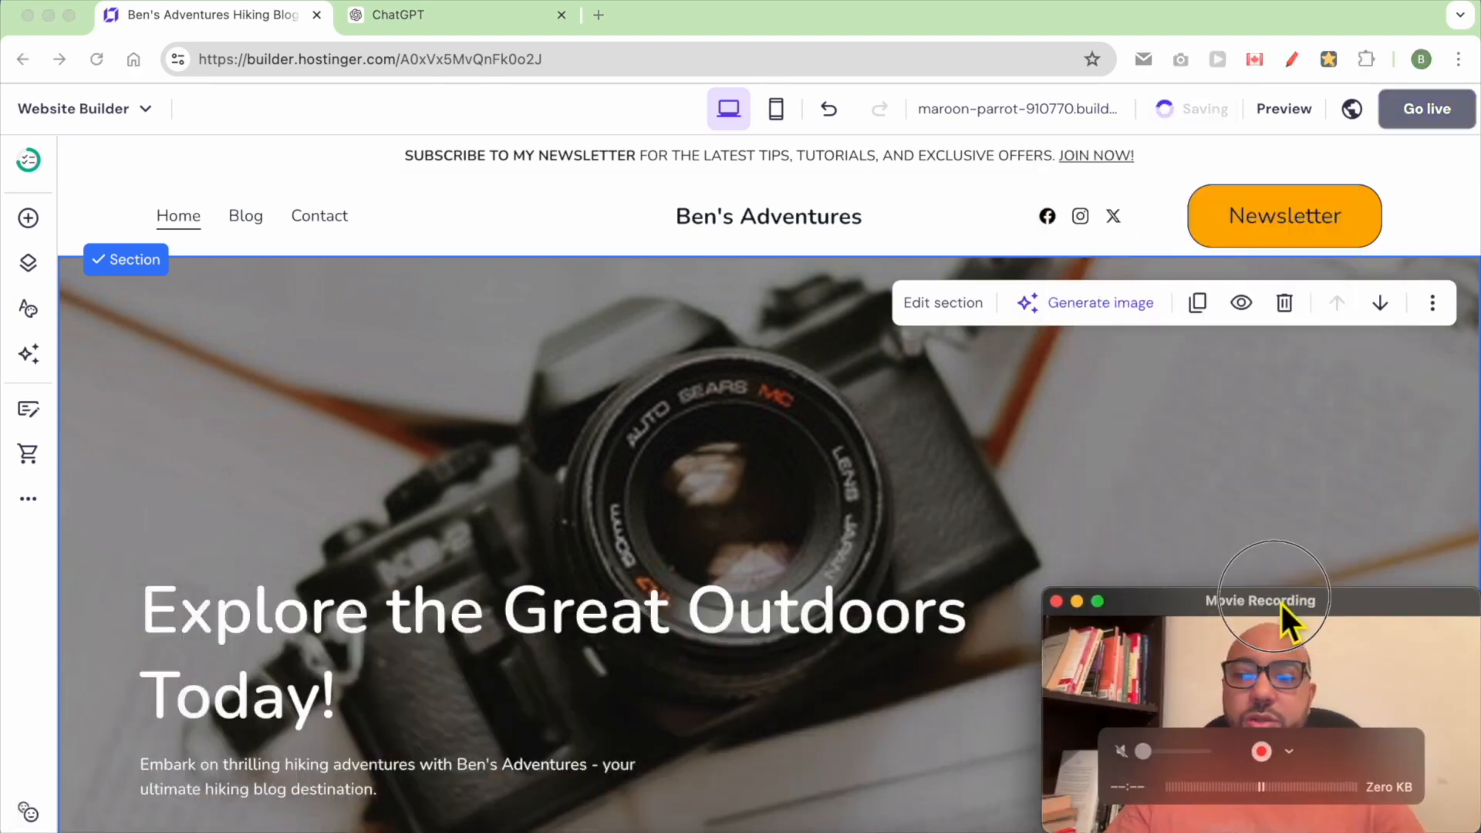
{"action": "scroll", "coordinate": [336, 299], "scroll_direction": "down", "scroll_amount": 5}
{"action": "left_click", "coordinate": [336, 299]}
{"action": "scroll", "coordinate": [336, 300], "scroll_direction": "up", "scroll_amount": 5}
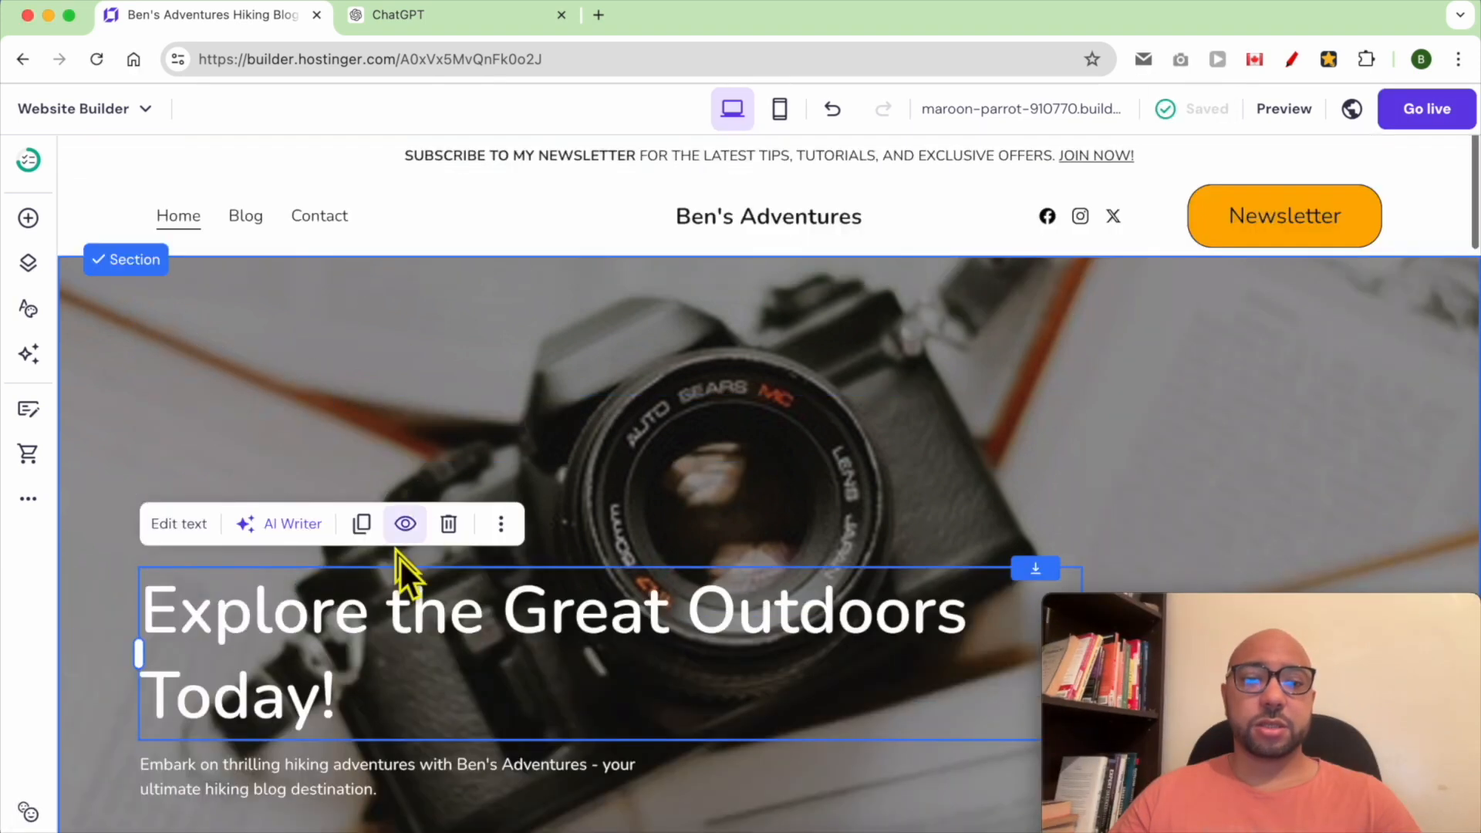
{"action": "left_click_drag", "start_coordinate": [380, 628], "coordinate": [714, 353]}
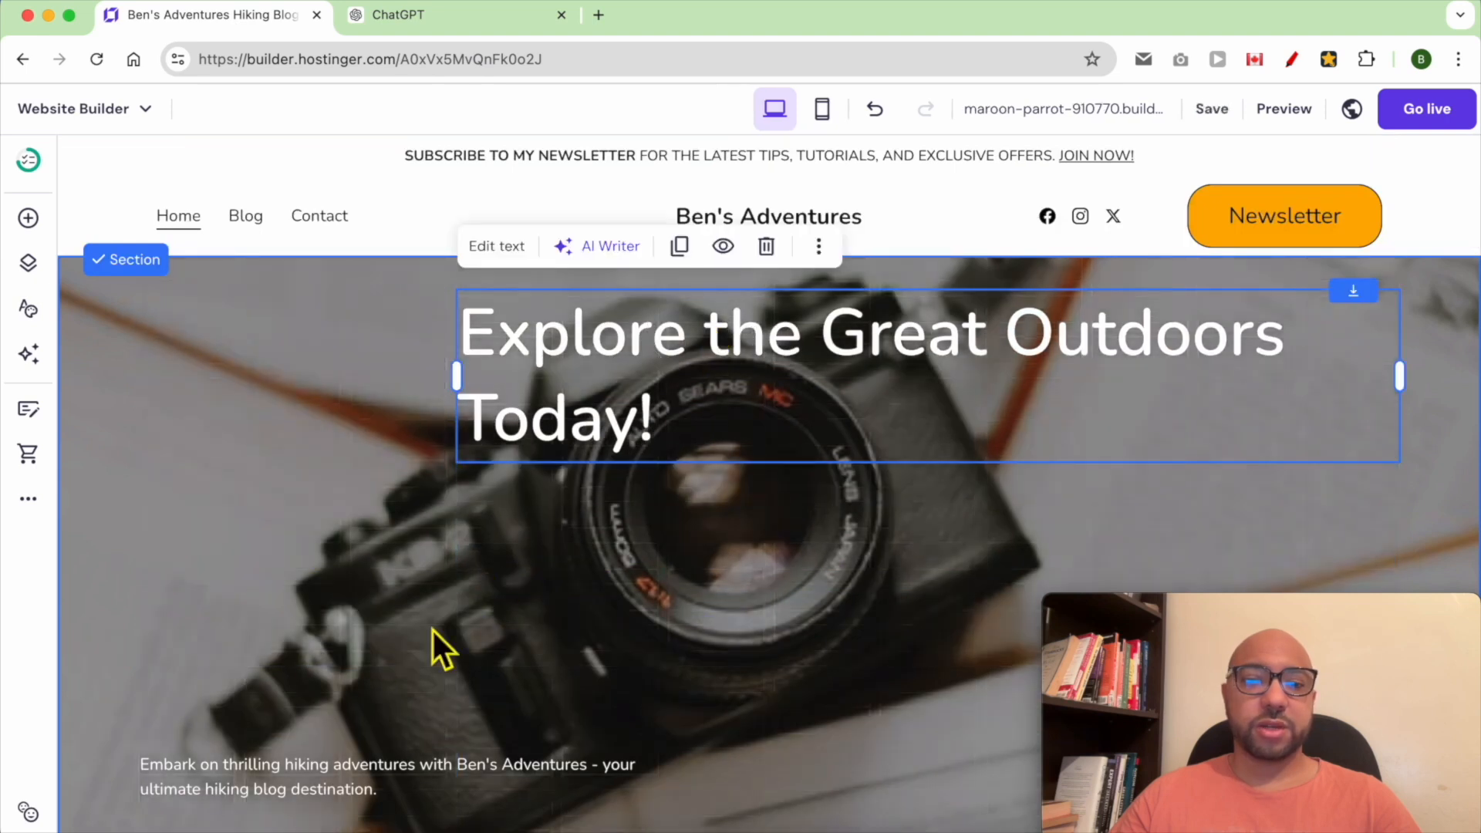
Reposition the description text and the Join button beneath the heading, toward the centre
{"action": "left_click_drag", "start_coordinate": [325, 755], "coordinate": [722, 532]}
{"action": "scroll", "coordinate": [281, 807], "scroll_direction": "down", "scroll_amount": 2}
{"action": "left_click_drag", "start_coordinate": [288, 760], "coordinate": [1083, 514]}
{"action": "left_click_drag", "start_coordinate": [1020, 486], "coordinate": [951, 486]}
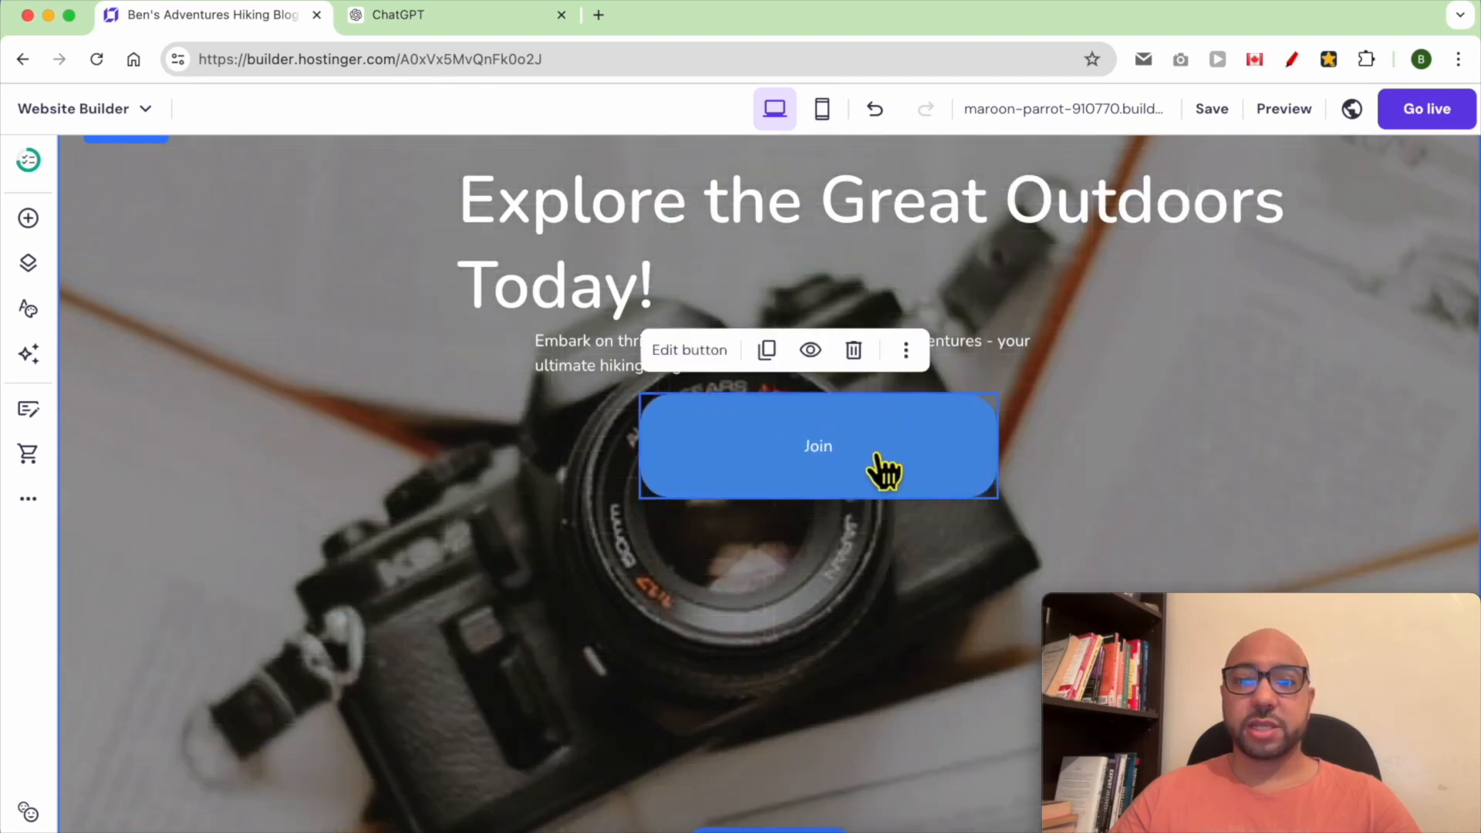
Change the hero button's text to "Joing my newsletter"
{"action": "double_click", "coordinate": [816, 462]}
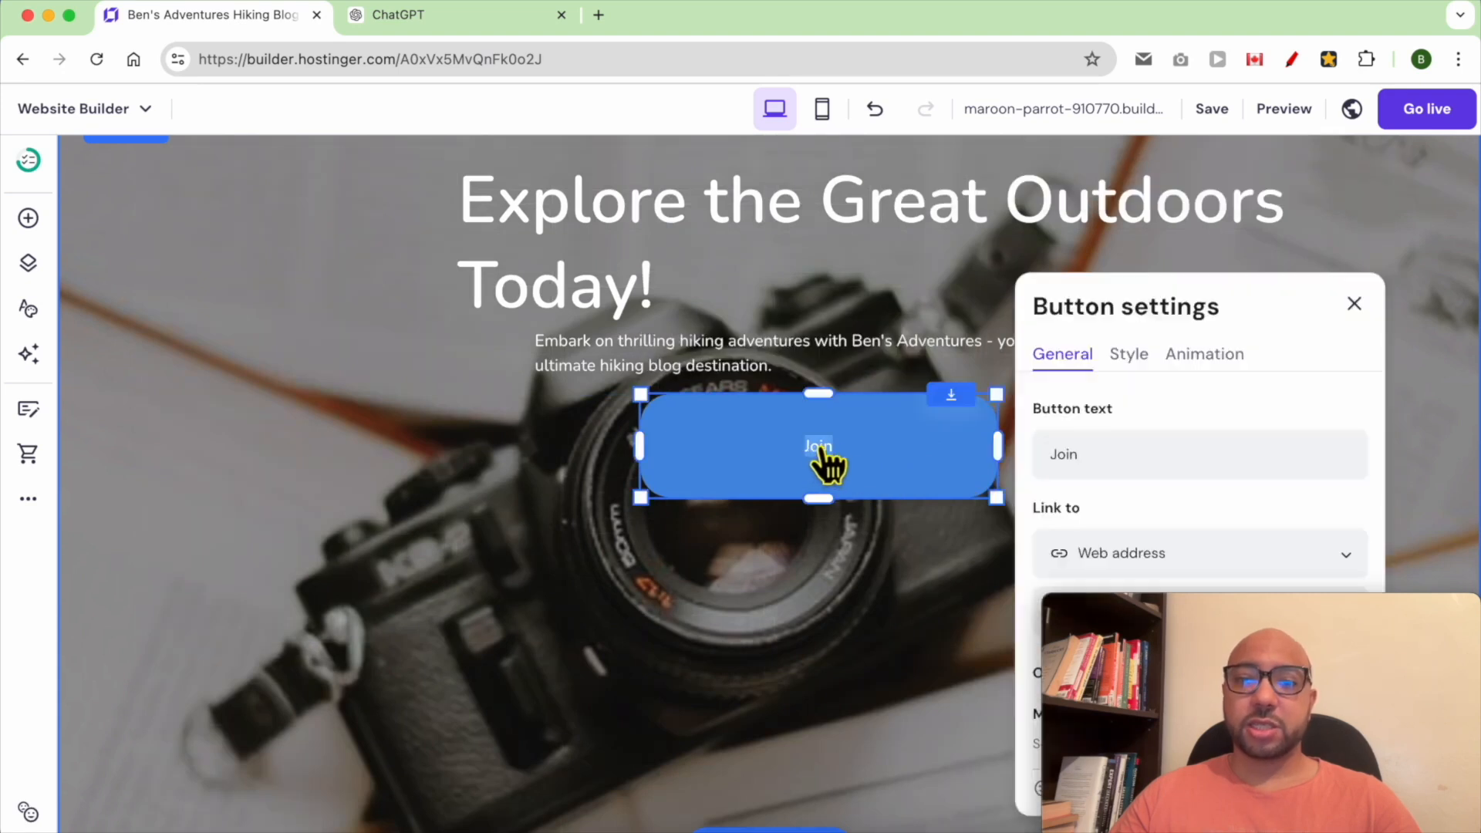
{"action": "left_click_drag", "start_coordinate": [1169, 613], "coordinate": [151, 633]}
{"action": "left_click", "coordinate": [1122, 474]}
{"action": "type", "text": "g my newsletter"}
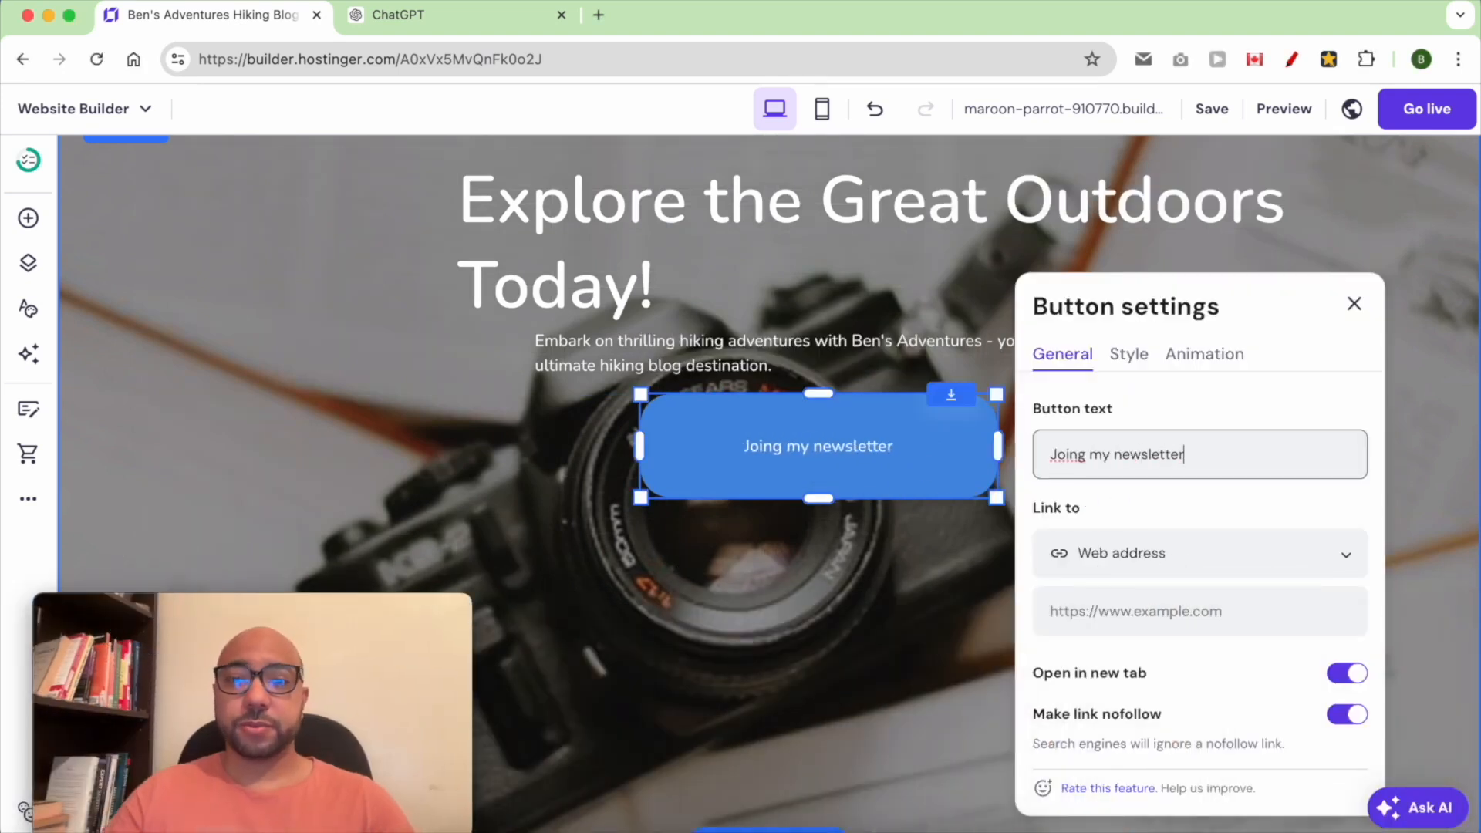
Set the hero button's link type to Page
{"action": "left_click", "coordinate": [1166, 564]}
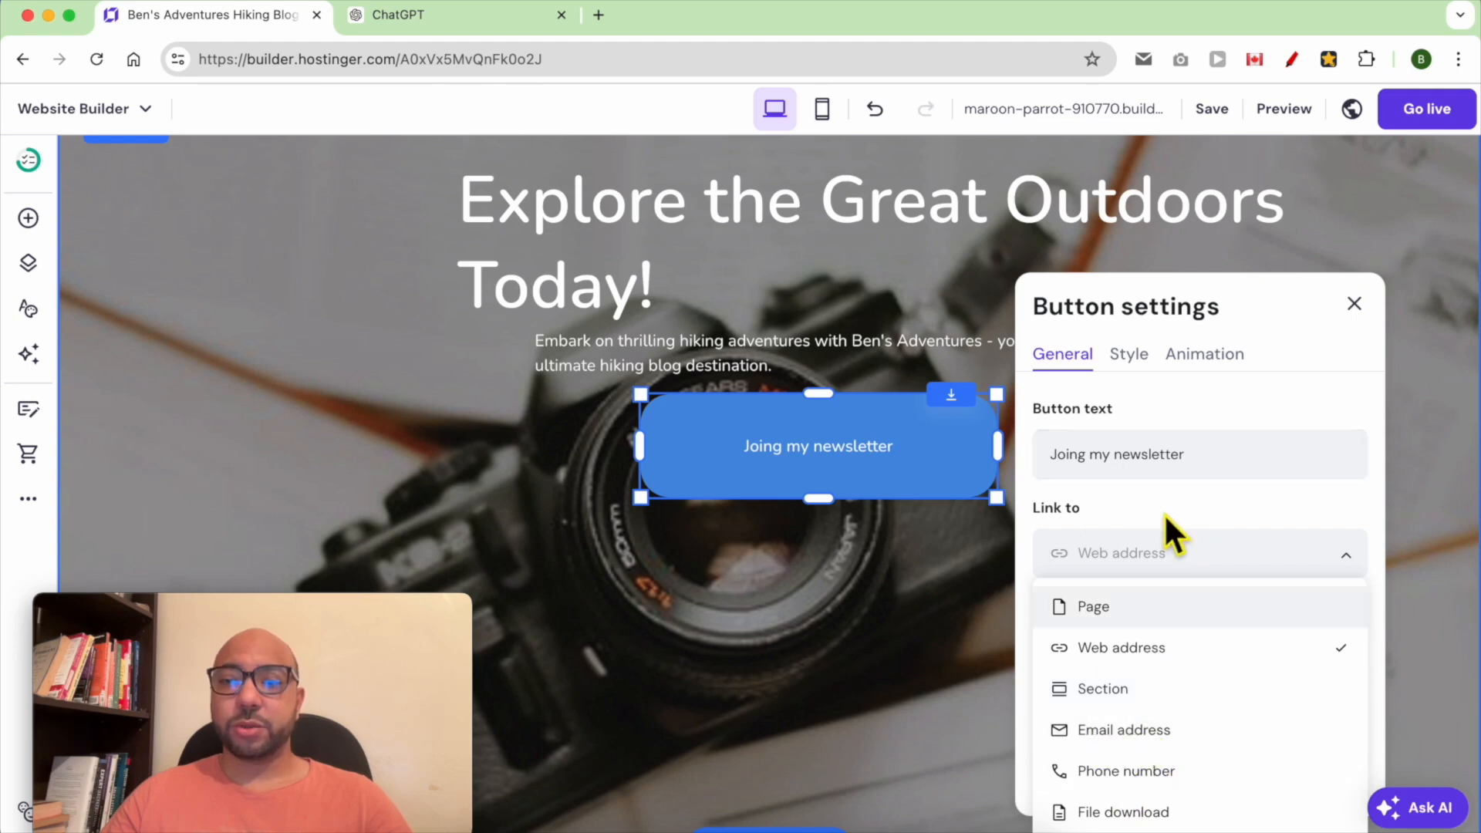
{"action": "left_click", "coordinate": [1166, 600]}
{"action": "scroll", "coordinate": [1210, 641], "scroll_direction": "down", "scroll_amount": 2}
{"action": "scroll", "coordinate": [1210, 642], "scroll_direction": "up", "scroll_amount": 2}
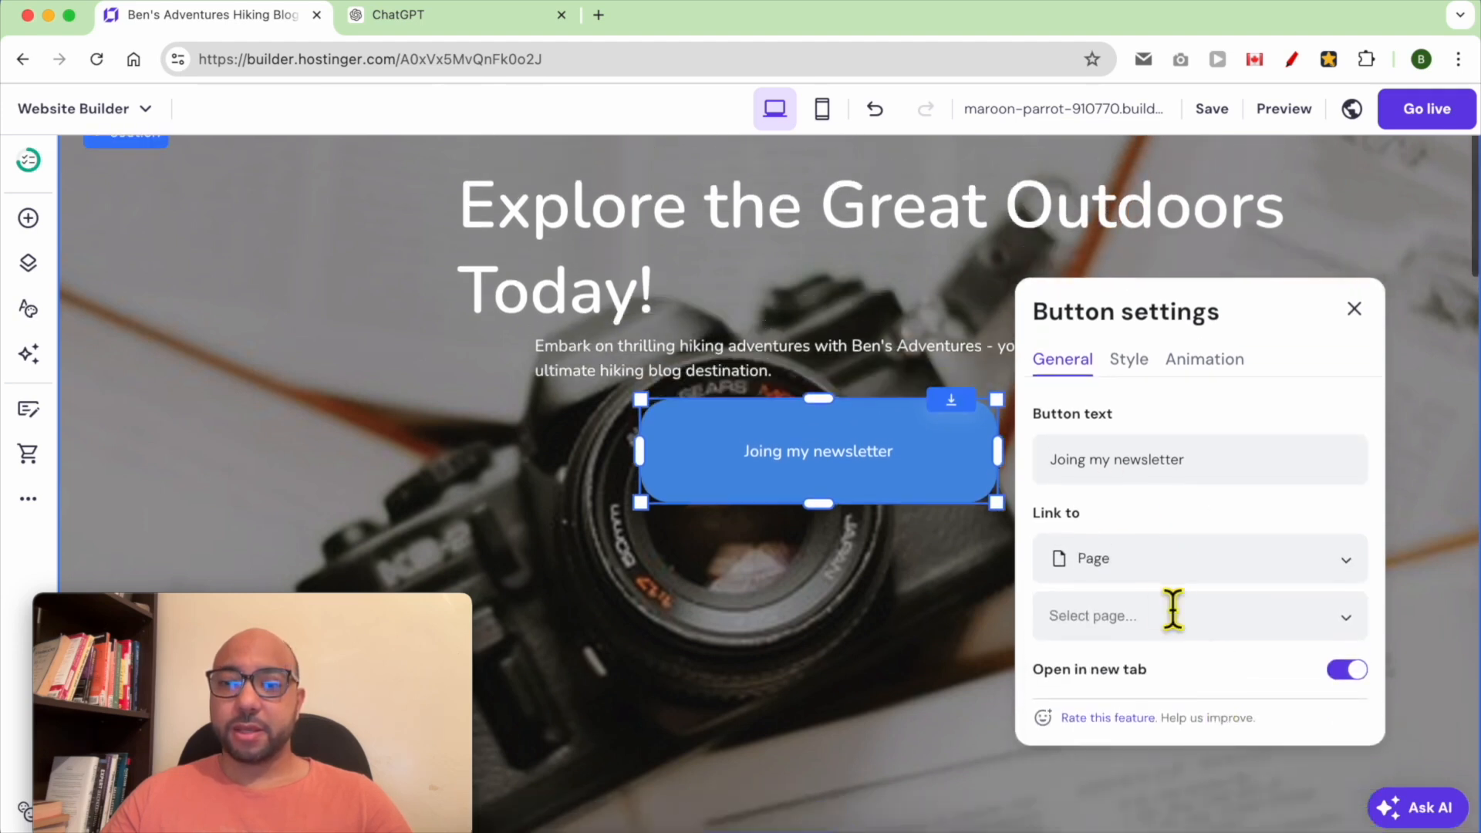
Set the button's text size to 27 and its fill colour to the orange website colour #ffae00
{"action": "left_click", "coordinate": [1140, 362]}
{"action": "left_click_drag", "start_coordinate": [1092, 648], "coordinate": [1175, 661]}
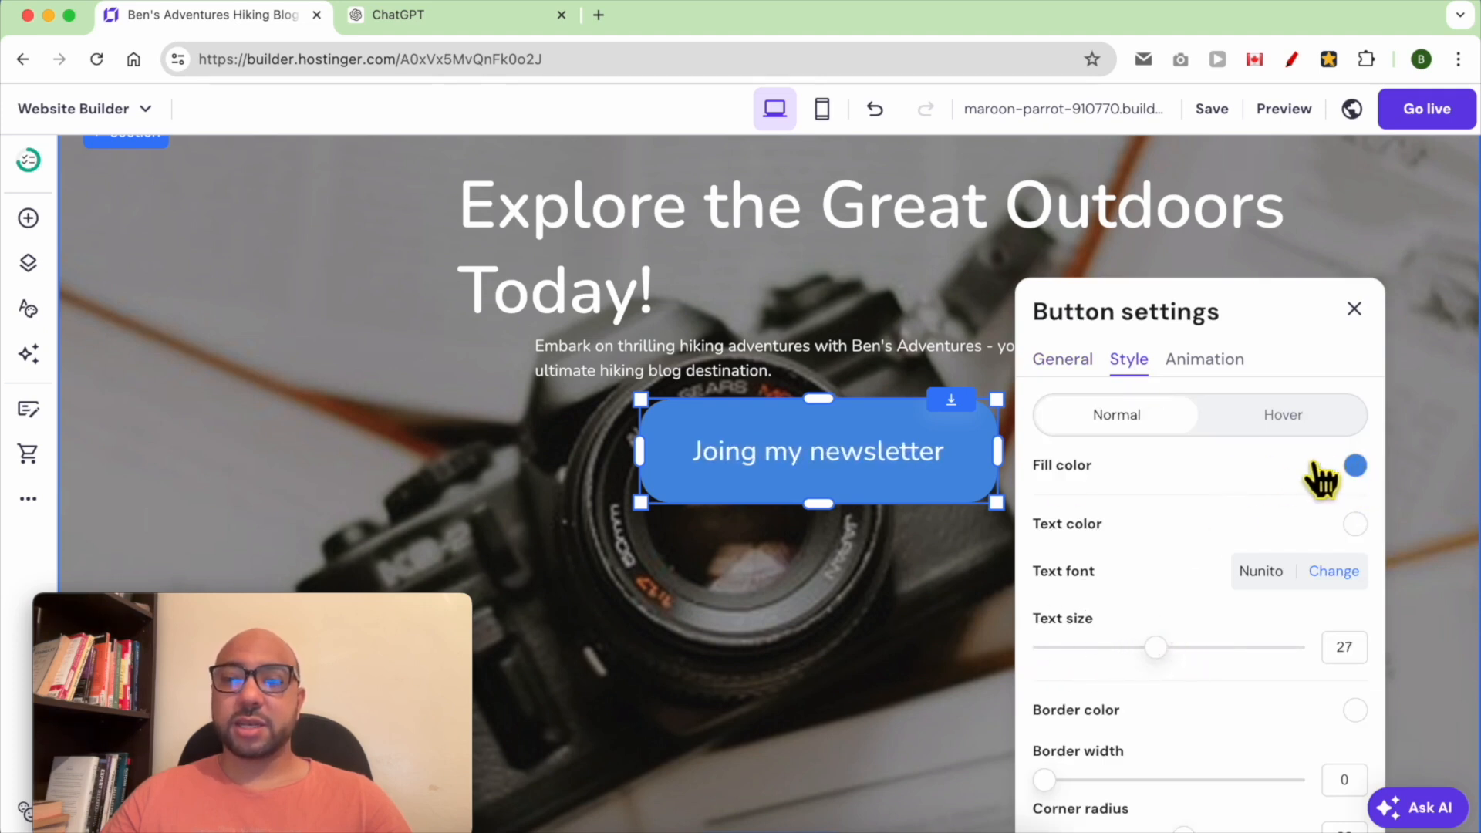
{"action": "left_click", "coordinate": [1353, 467]}
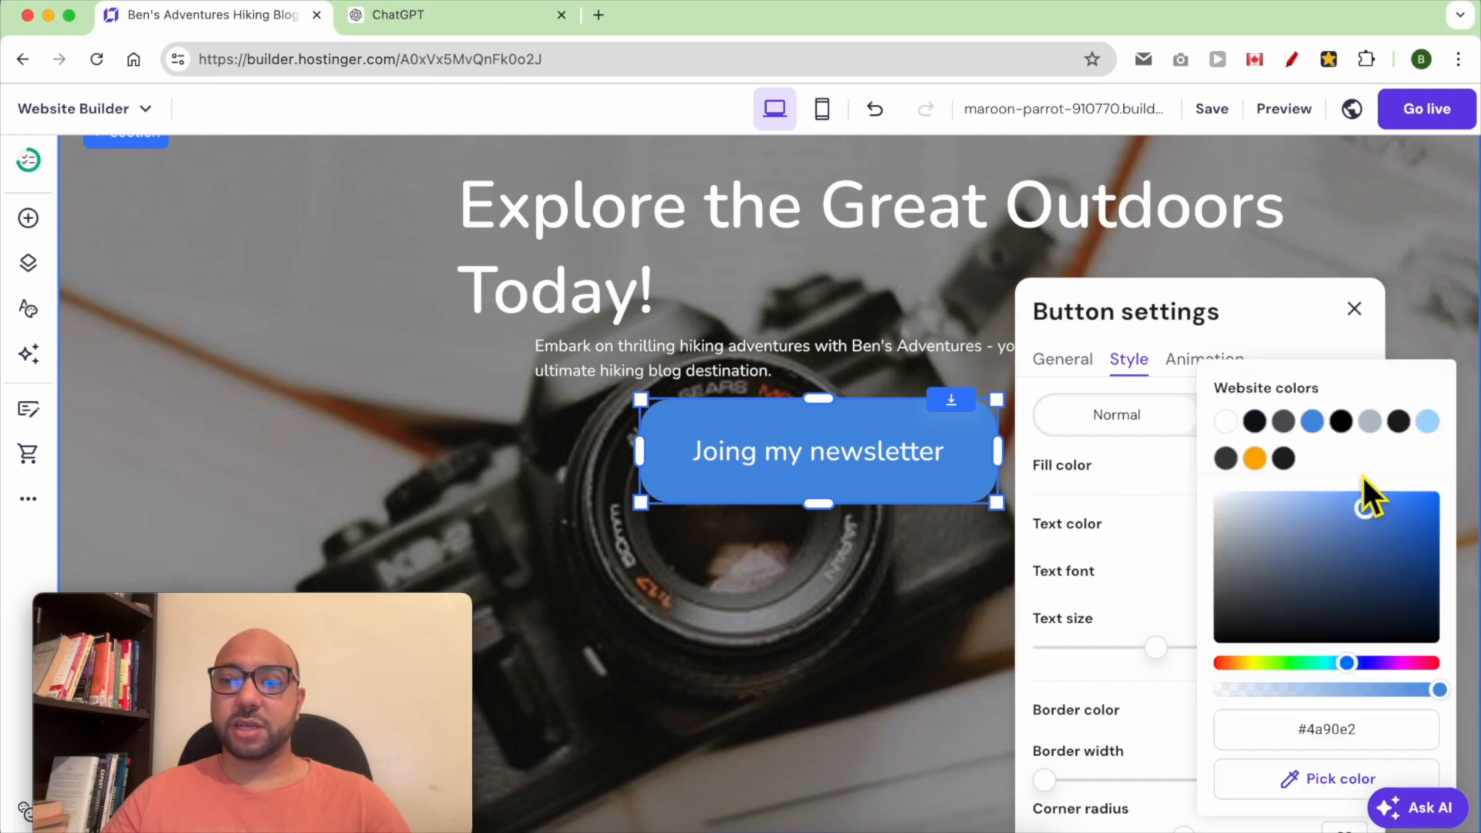
{"action": "left_click", "coordinate": [1257, 603]}
{"action": "left_click", "coordinate": [1247, 661]}
{"action": "left_click", "coordinate": [1328, 544]}
{"action": "left_click_drag", "start_coordinate": [1328, 544], "coordinate": [1429, 491]}
{"action": "left_click", "coordinate": [1255, 458]}
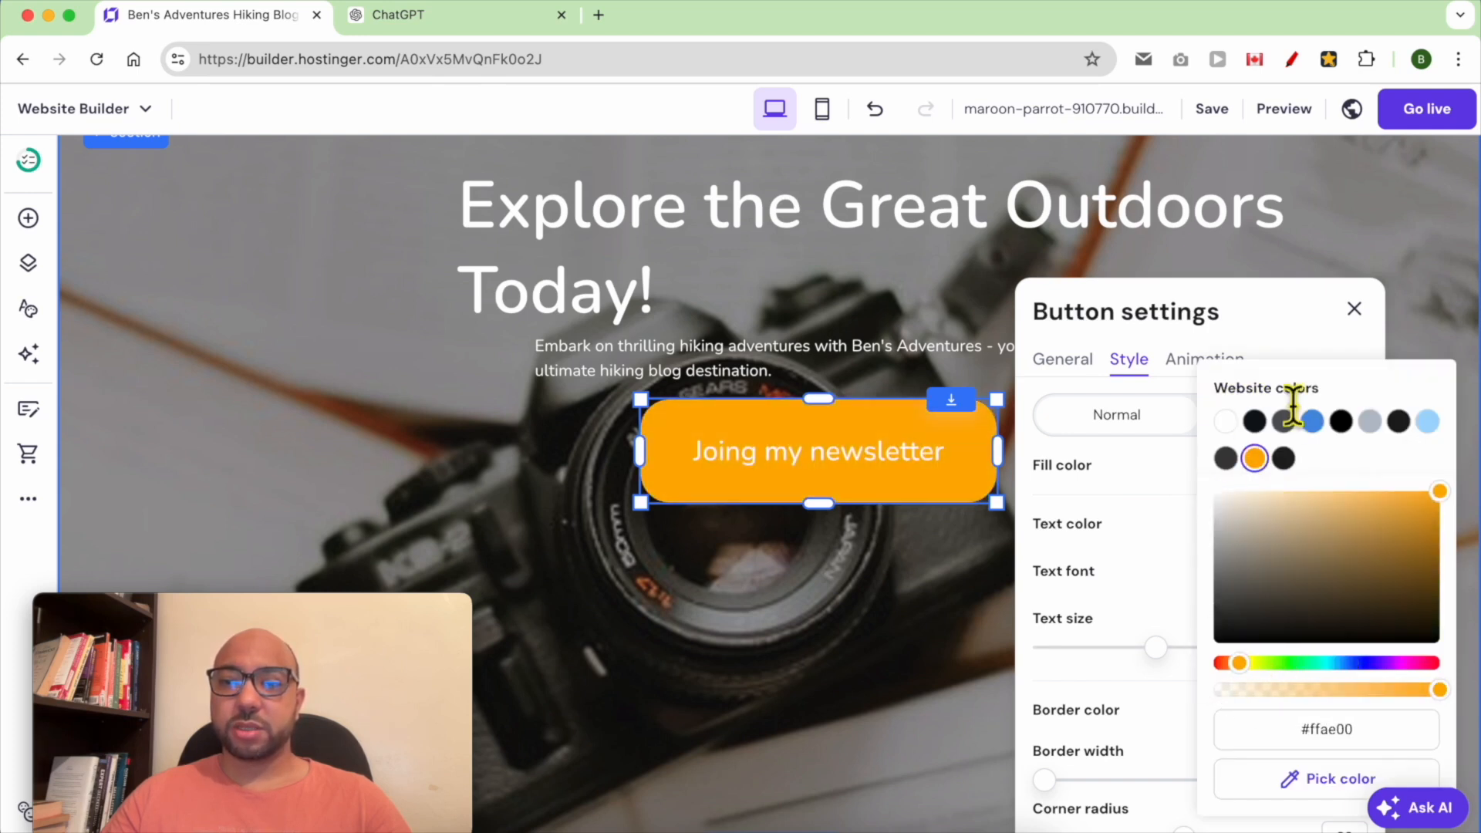
{"action": "left_click", "coordinate": [1292, 322]}
Open the settings of the blog list section below the hero
{"action": "scroll", "coordinate": [910, 600], "scroll_direction": "down", "scroll_amount": 10}
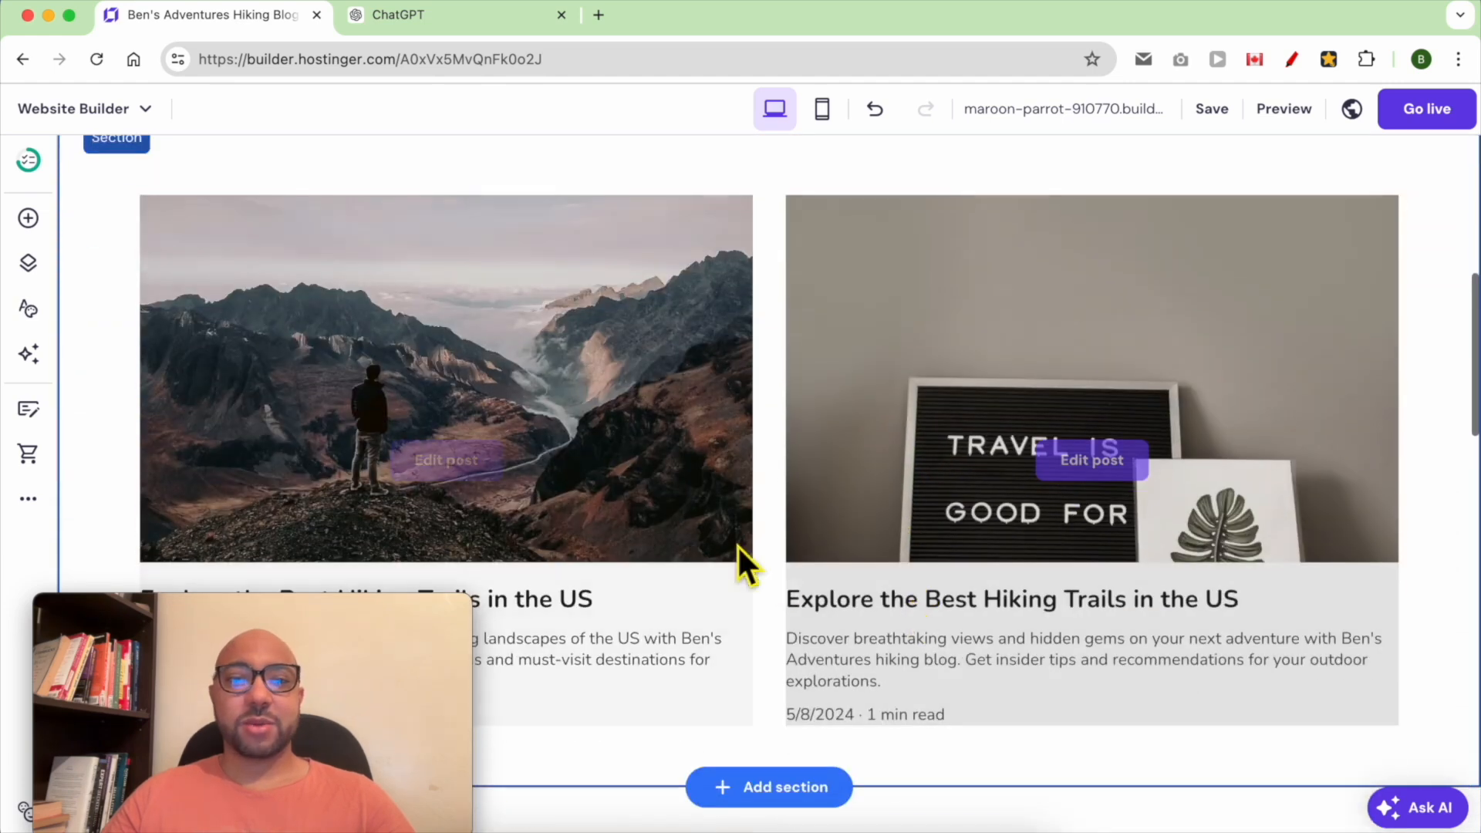
{"action": "scroll", "coordinate": [740, 556], "scroll_direction": "up", "scroll_amount": 3}
{"action": "left_click", "coordinate": [648, 316]}
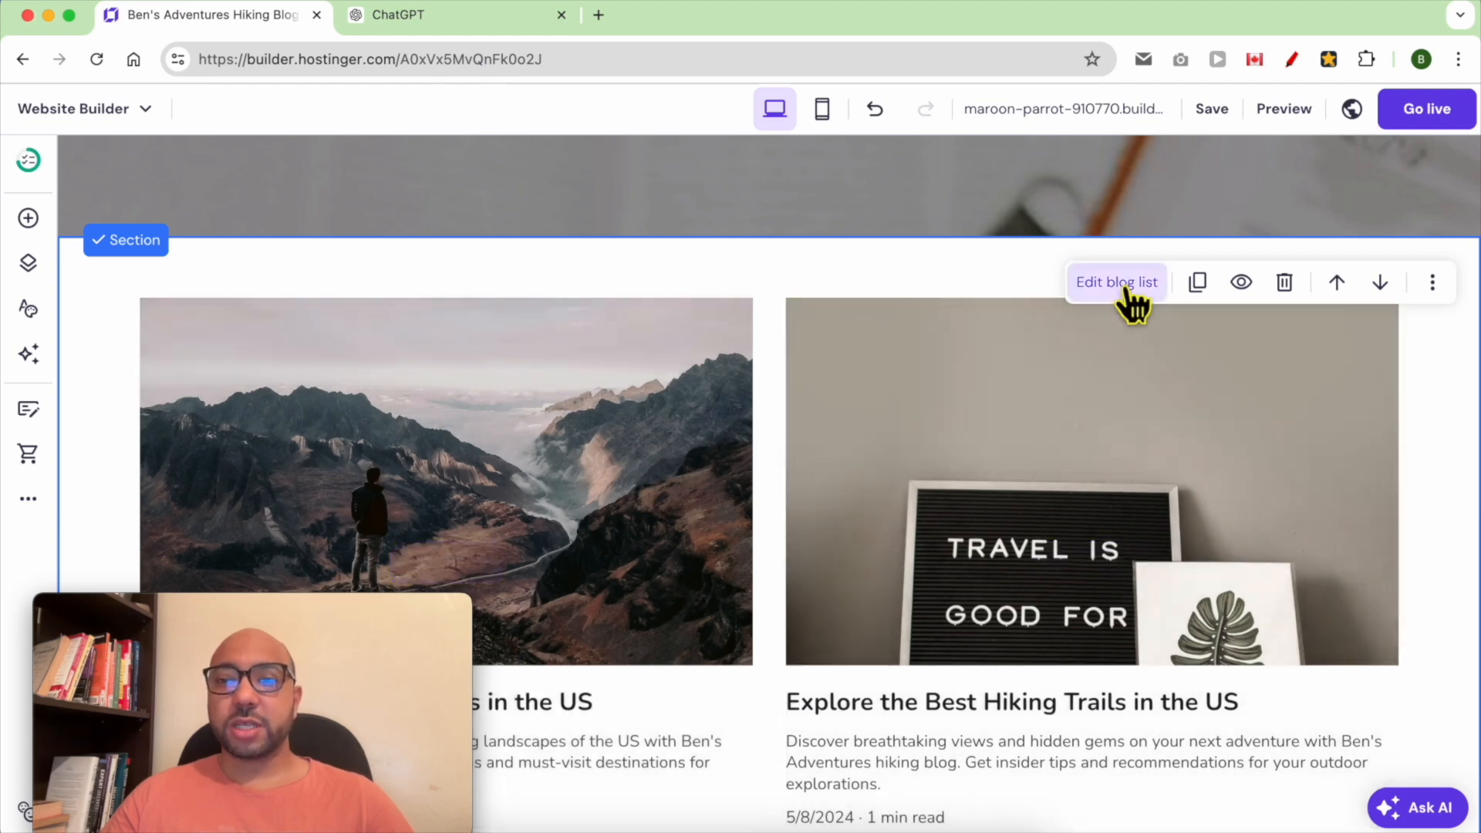
{"action": "left_click", "coordinate": [1120, 285]}
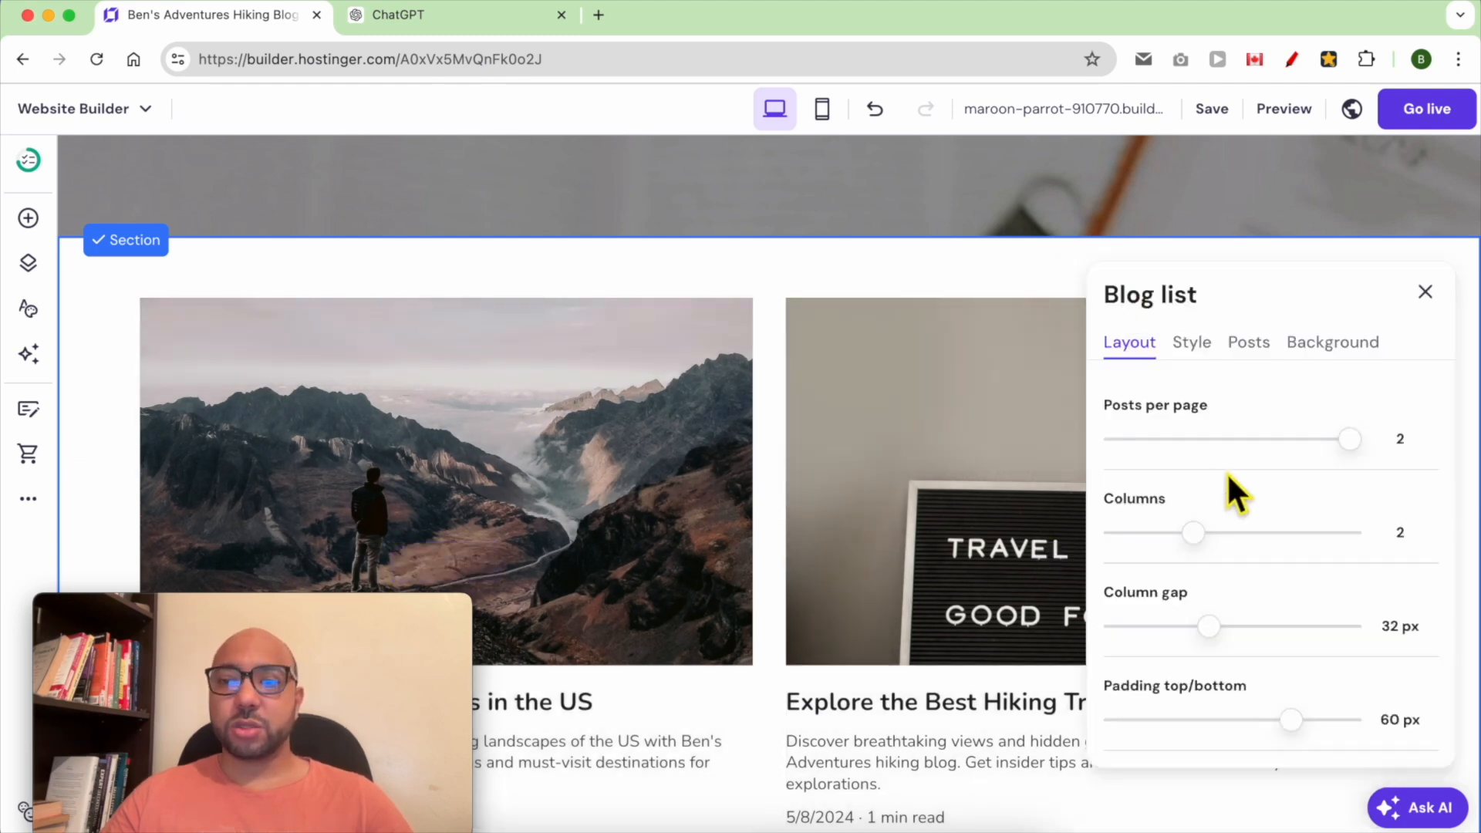
Set the blog list layout to 3 columns
{"action": "left_click_drag", "start_coordinate": [1211, 536], "coordinate": [1271, 551]}
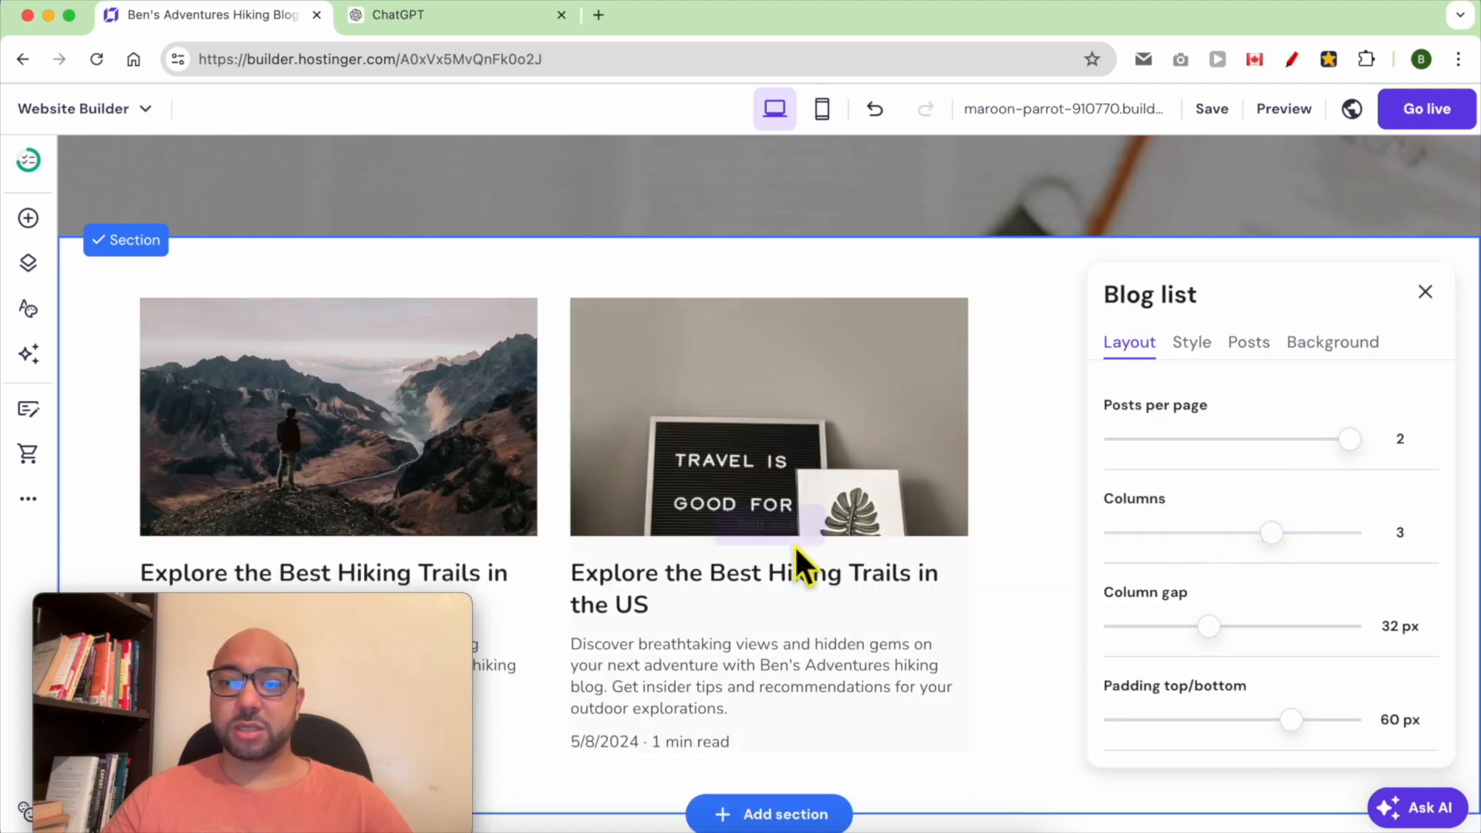
{"action": "left_click", "coordinate": [1075, 426]}
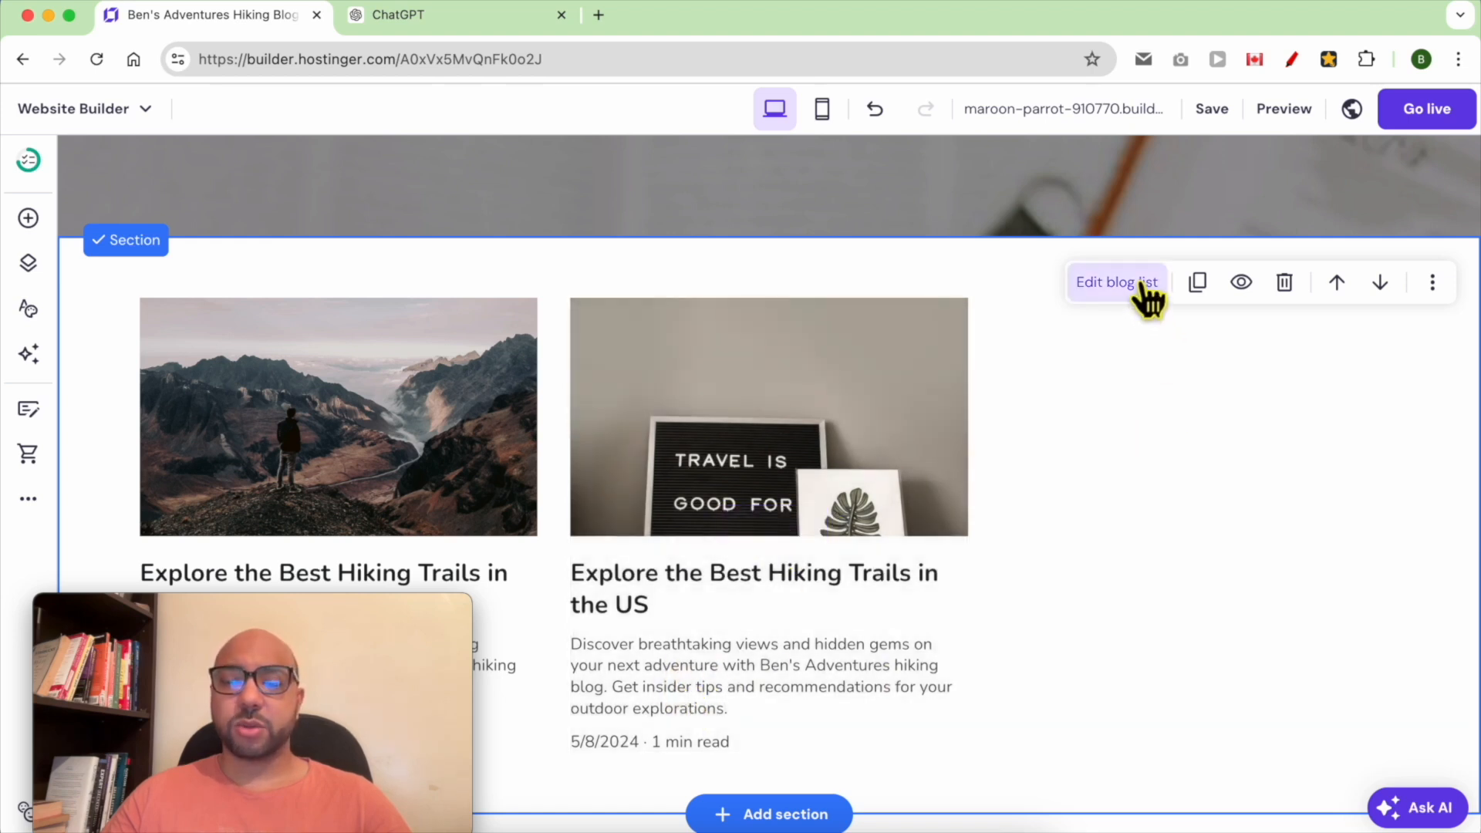
In the blog list style settings, hide the posts' description and date published
{"action": "left_click", "coordinate": [1147, 296]}
{"action": "left_click", "coordinate": [1192, 343]}
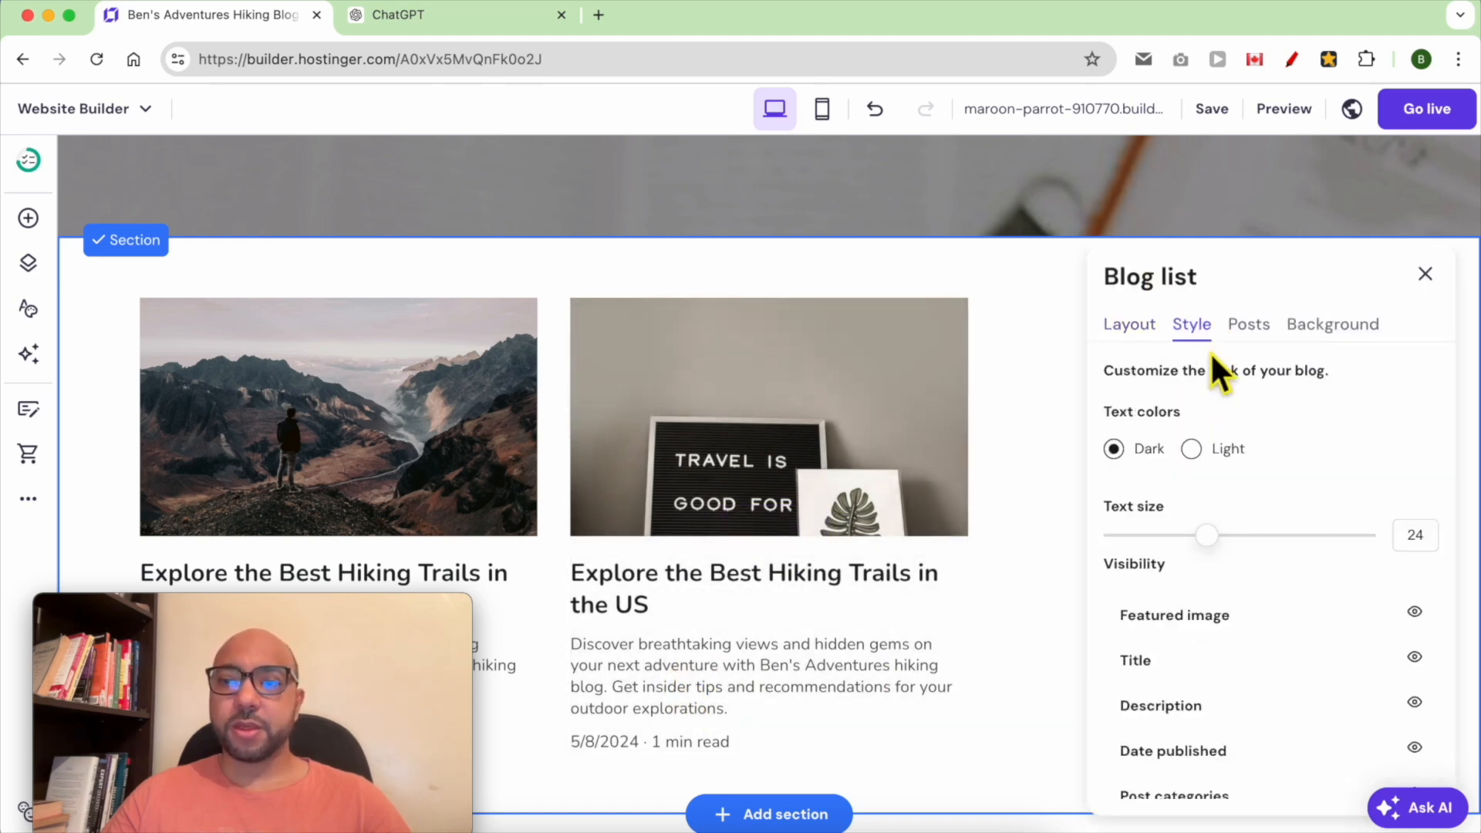
{"action": "left_click", "coordinate": [1414, 612]}
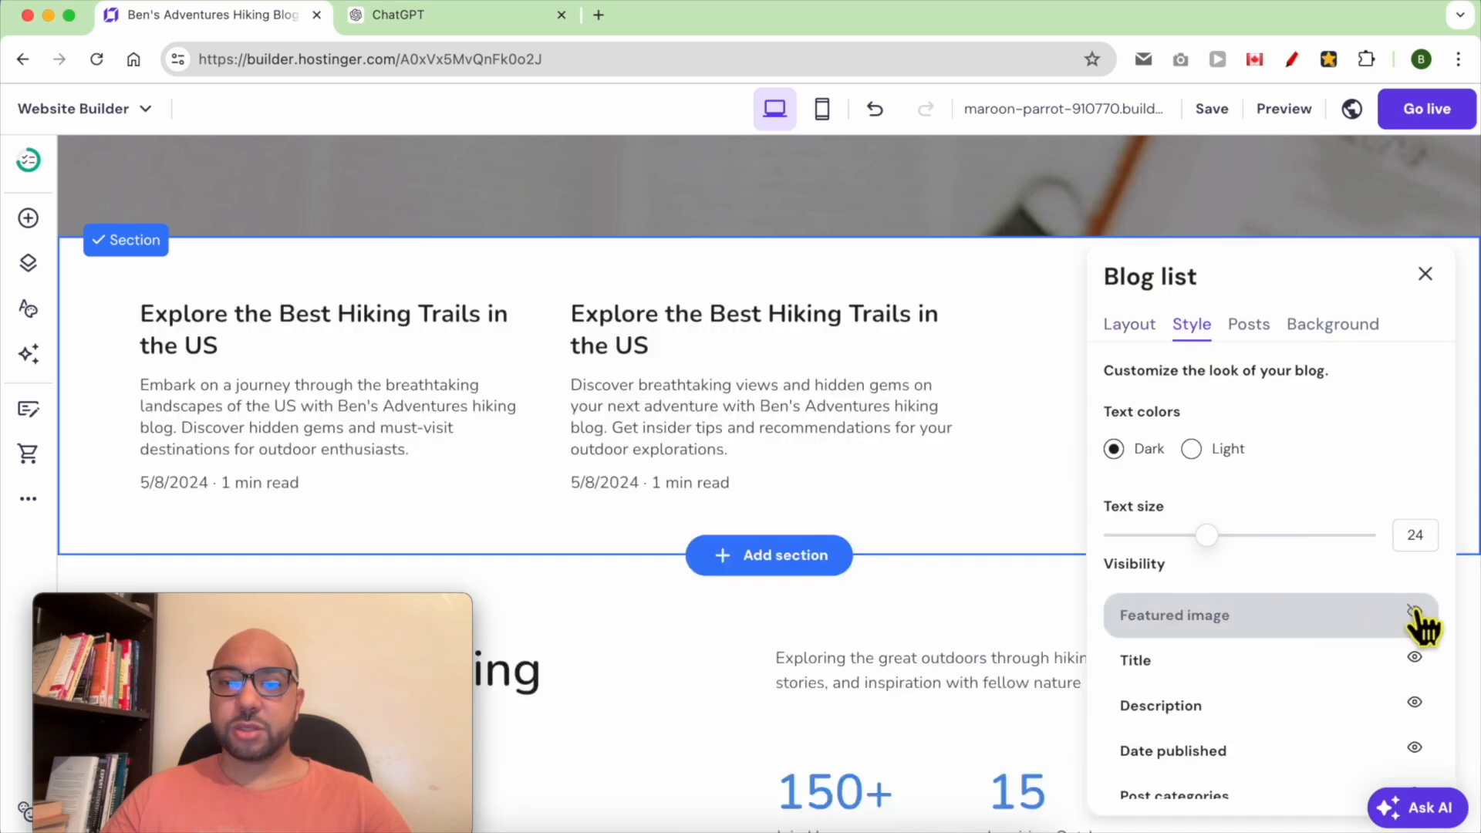
{"action": "left_click", "coordinate": [1414, 612]}
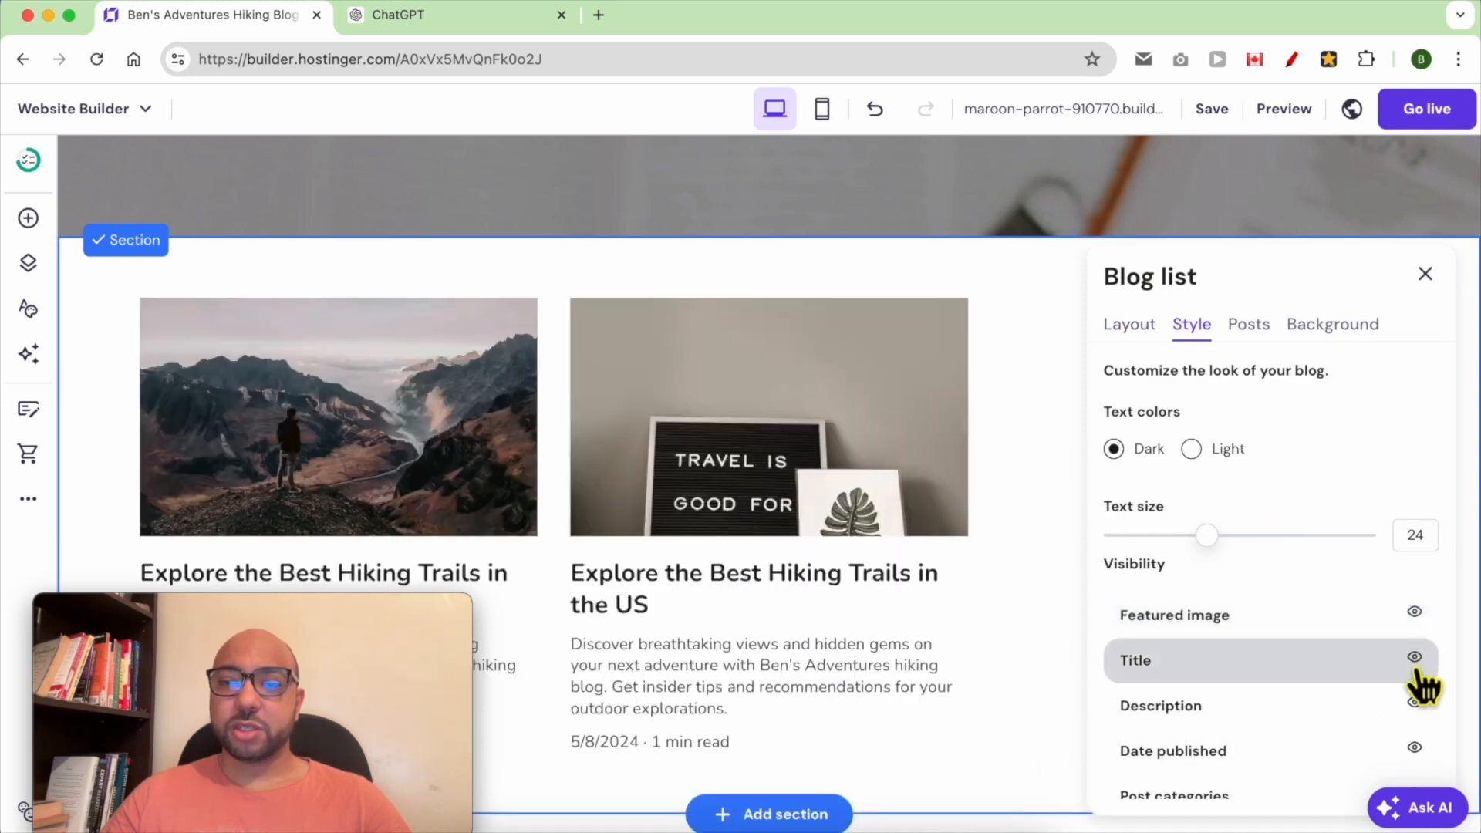
{"action": "left_click", "coordinate": [1416, 660]}
{"action": "left_click", "coordinate": [1416, 659]}
{"action": "left_click", "coordinate": [1416, 703]}
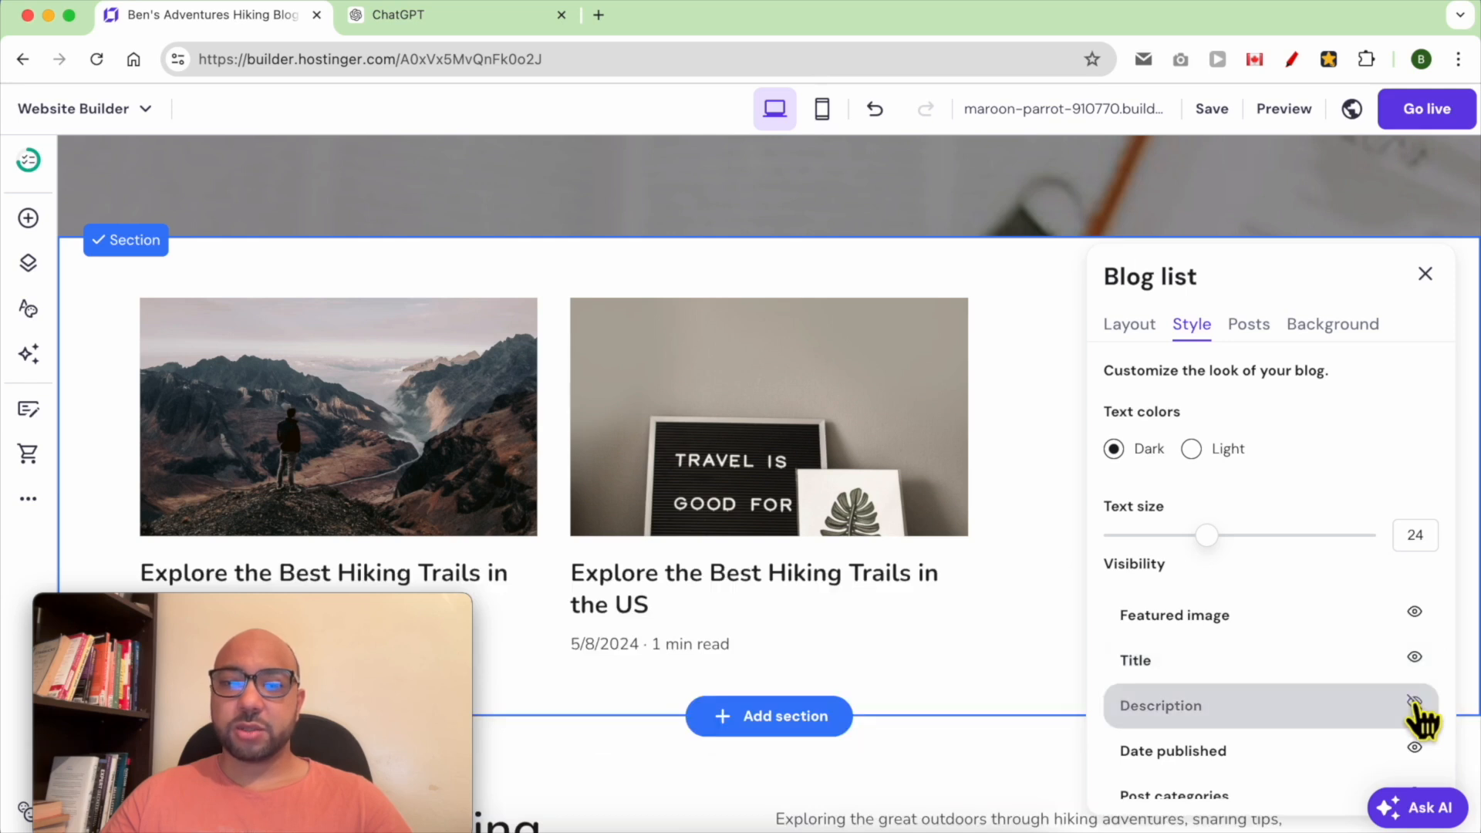
{"action": "left_click", "coordinate": [1415, 748]}
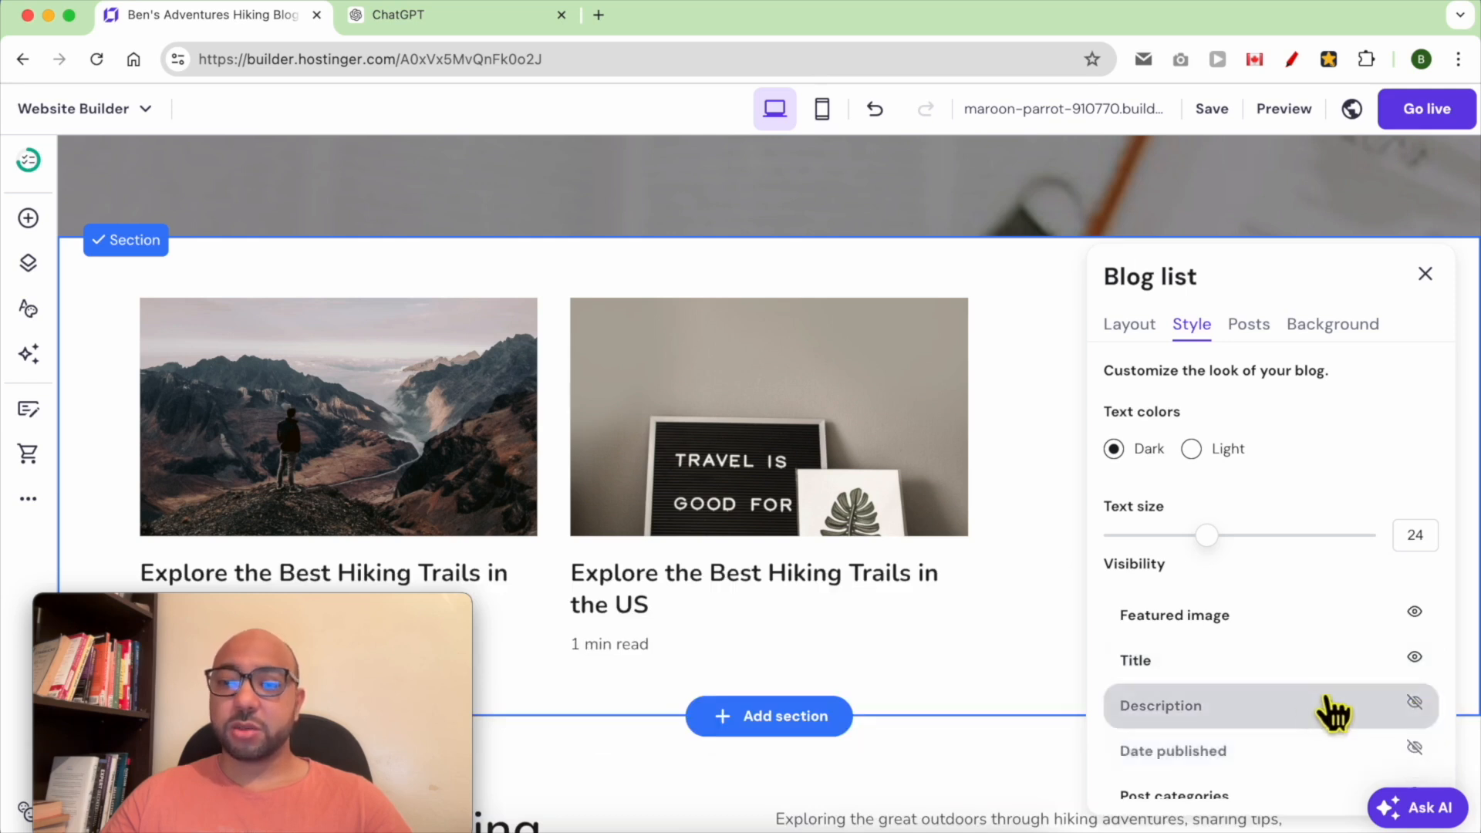
Set the blog list text size to 22
{"action": "left_click_drag", "start_coordinate": [1232, 555], "coordinate": [1215, 556]}
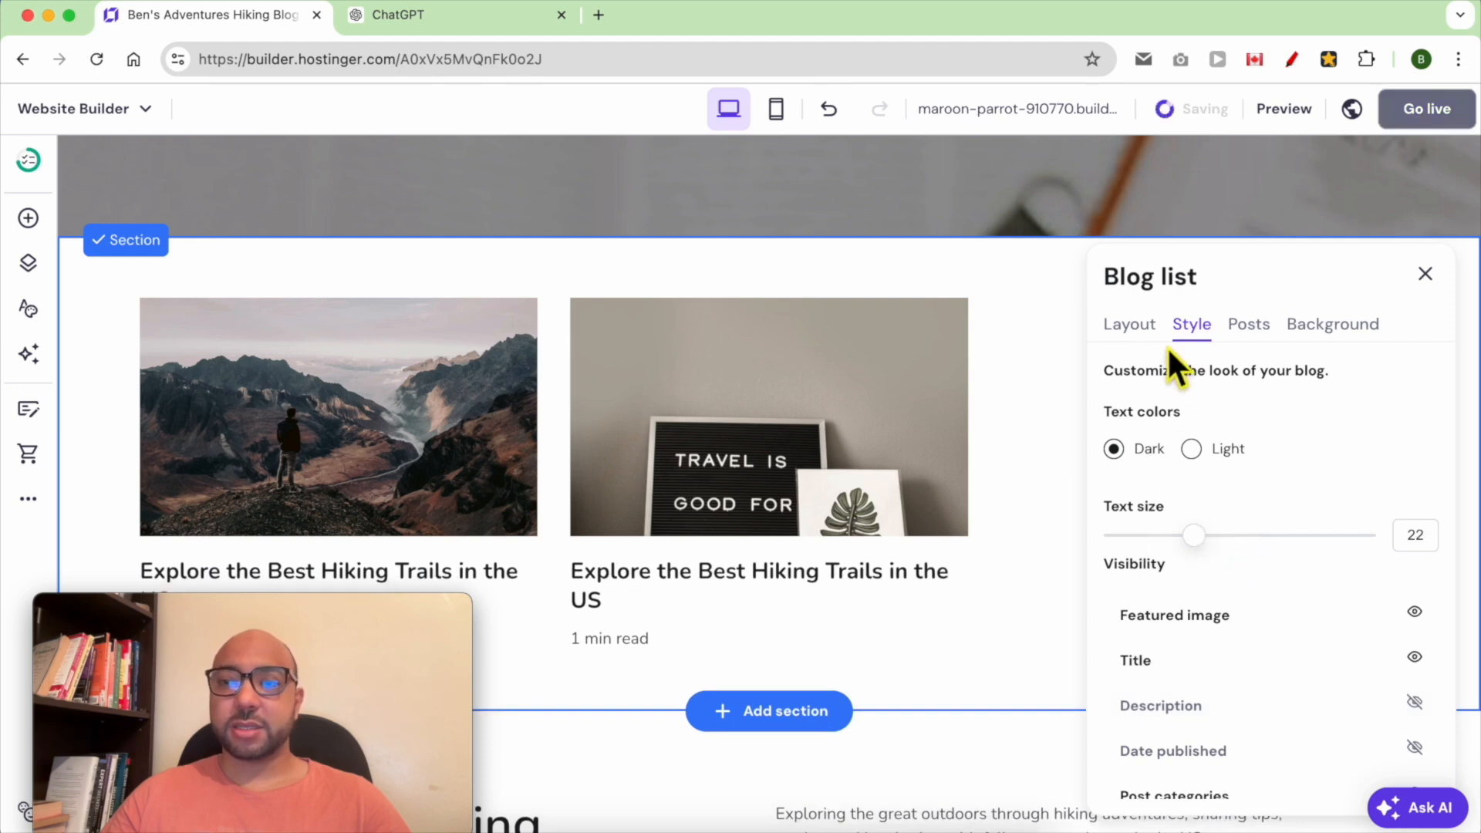
{"action": "left_click", "coordinate": [1139, 332]}
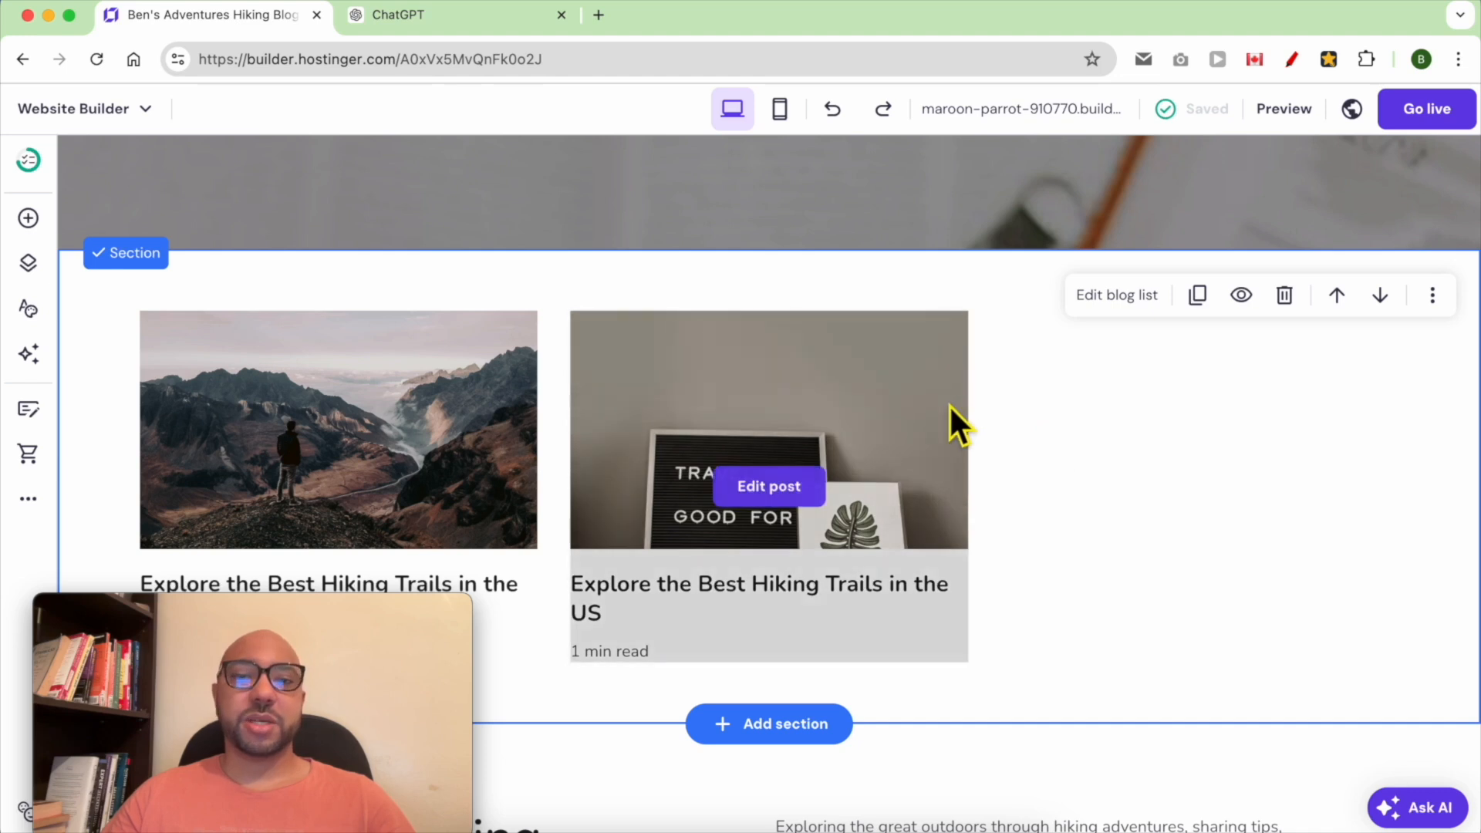
Try to drag a text element into the blog list section
{"action": "left_click", "coordinate": [29, 219]}
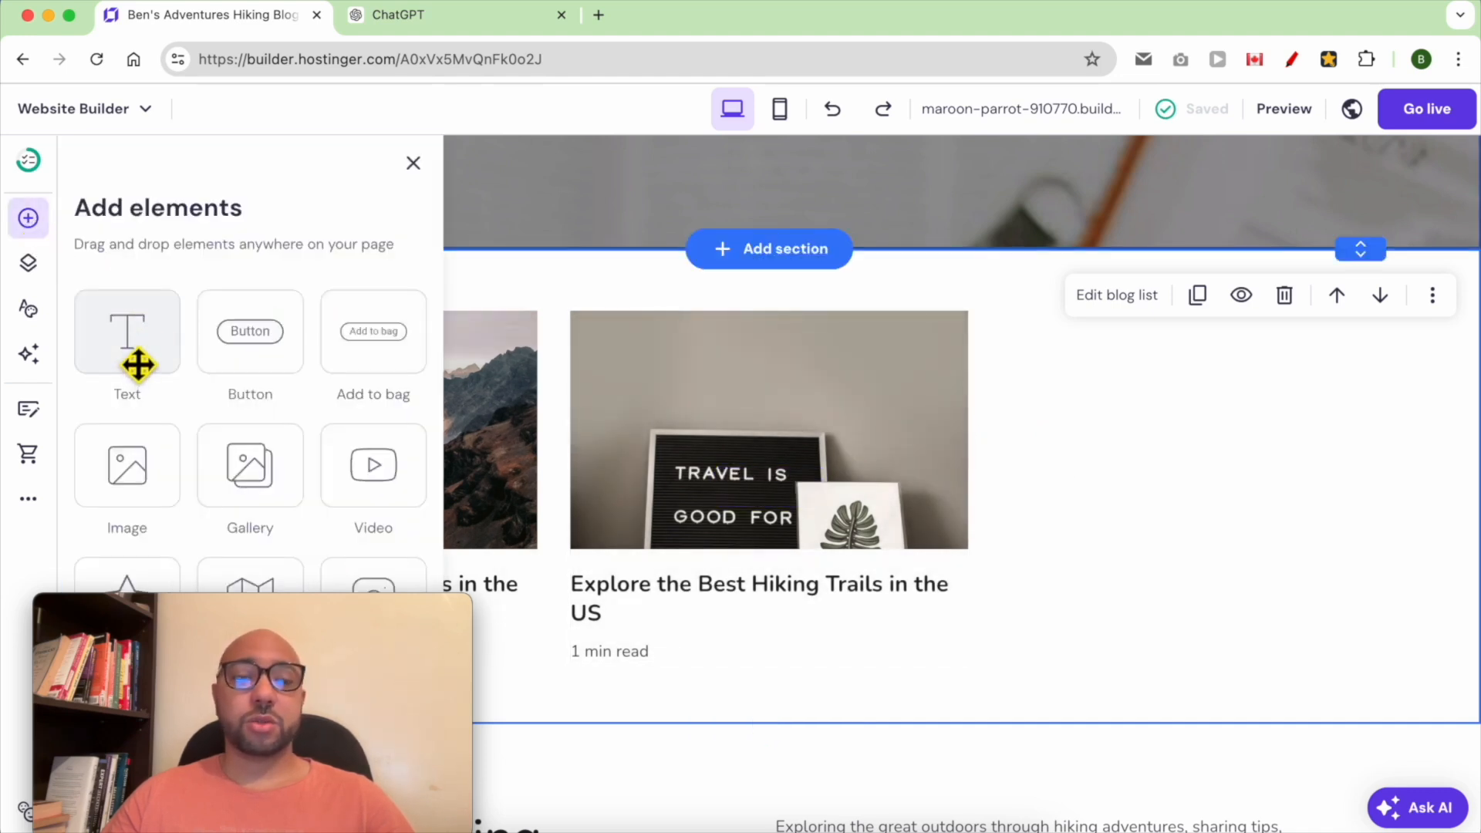
{"action": "left_click_drag", "start_coordinate": [140, 357], "coordinate": [872, 307]}
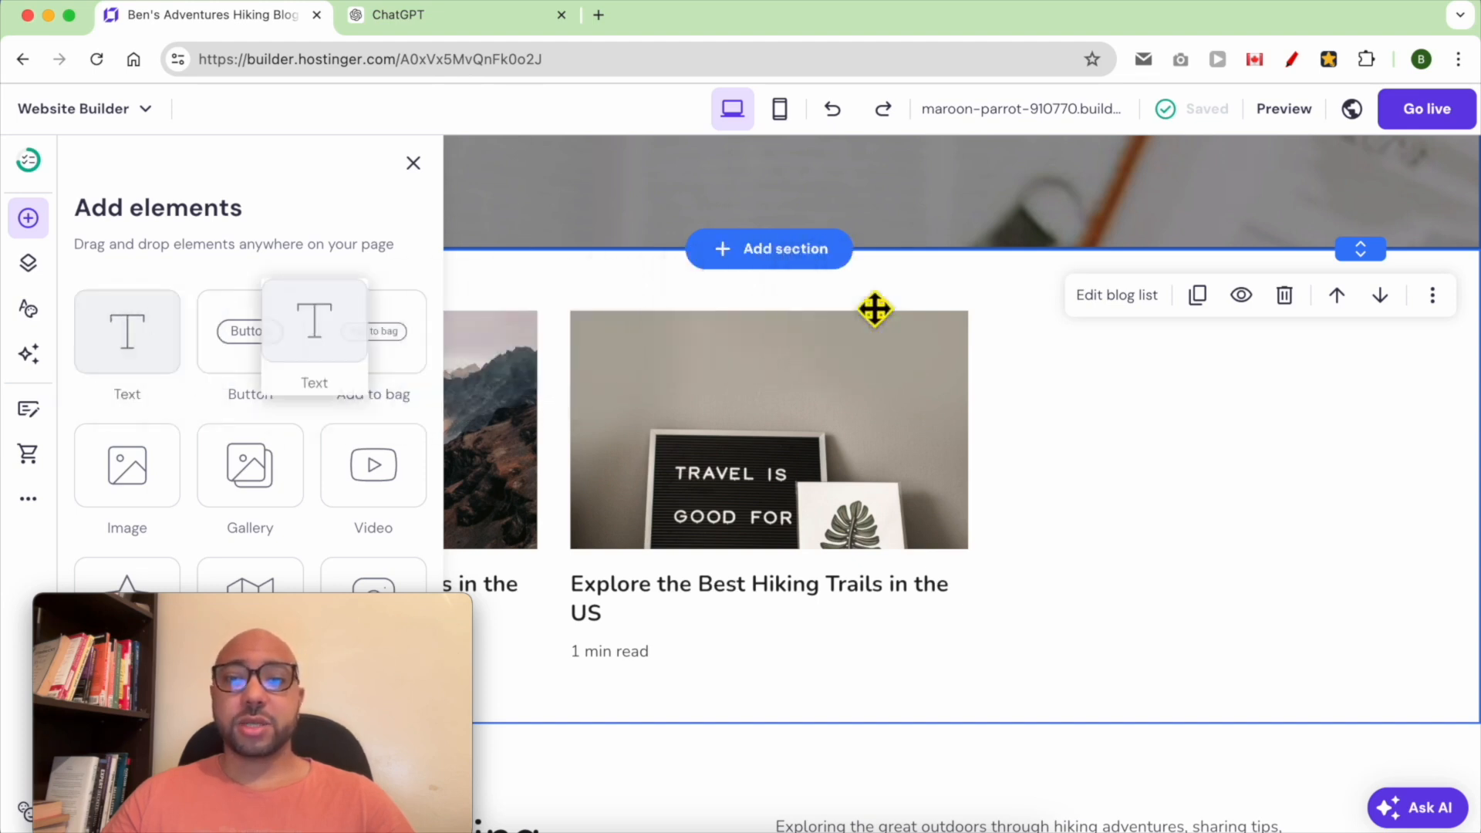
{"action": "left_click_drag", "start_coordinate": [165, 360], "coordinate": [826, 321]}
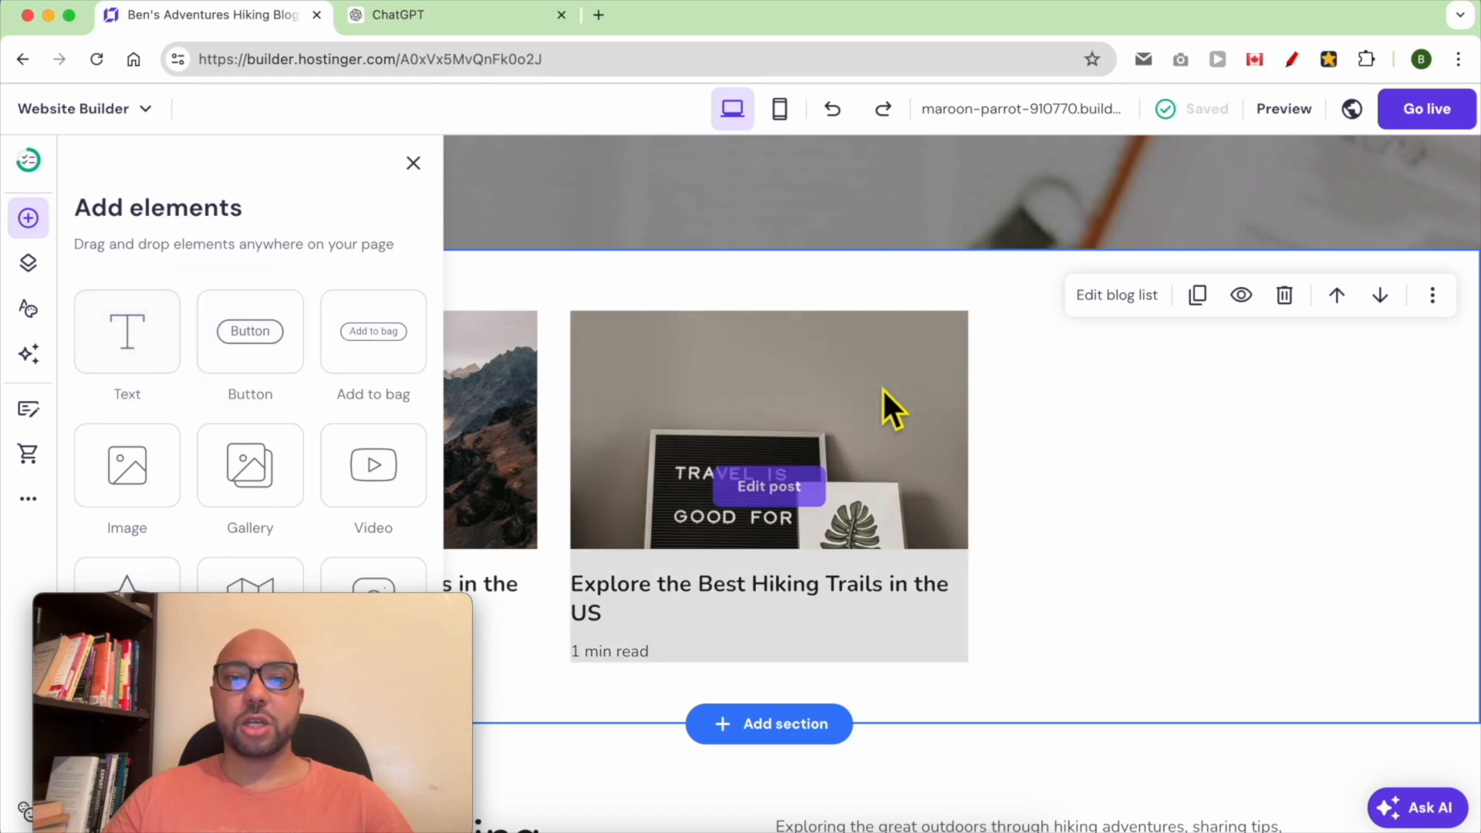
{"action": "left_click", "coordinate": [1012, 621]}
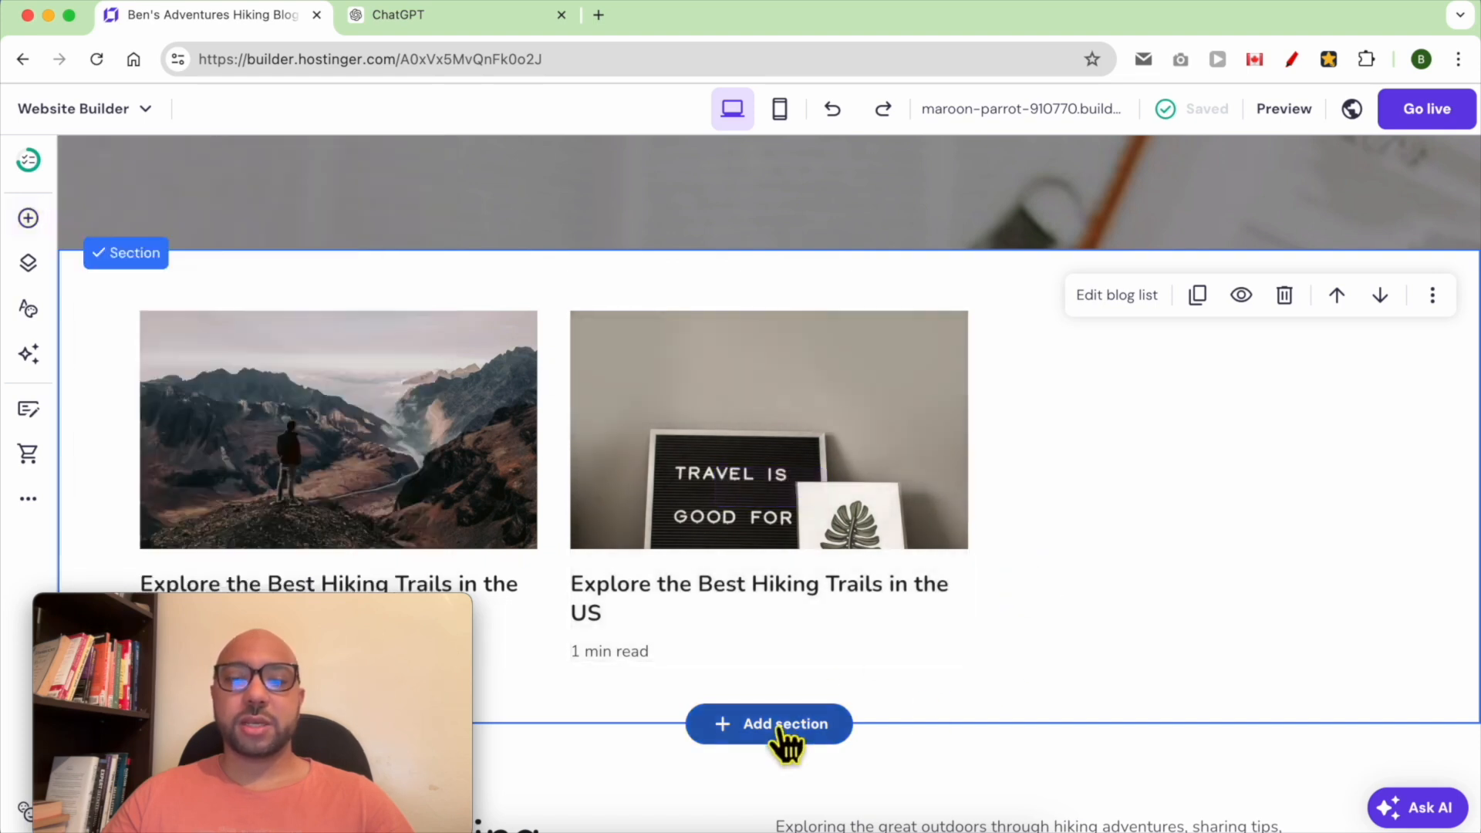
Add a blank section, move it above the blog list and shrink its height
{"action": "left_click", "coordinate": [785, 725]}
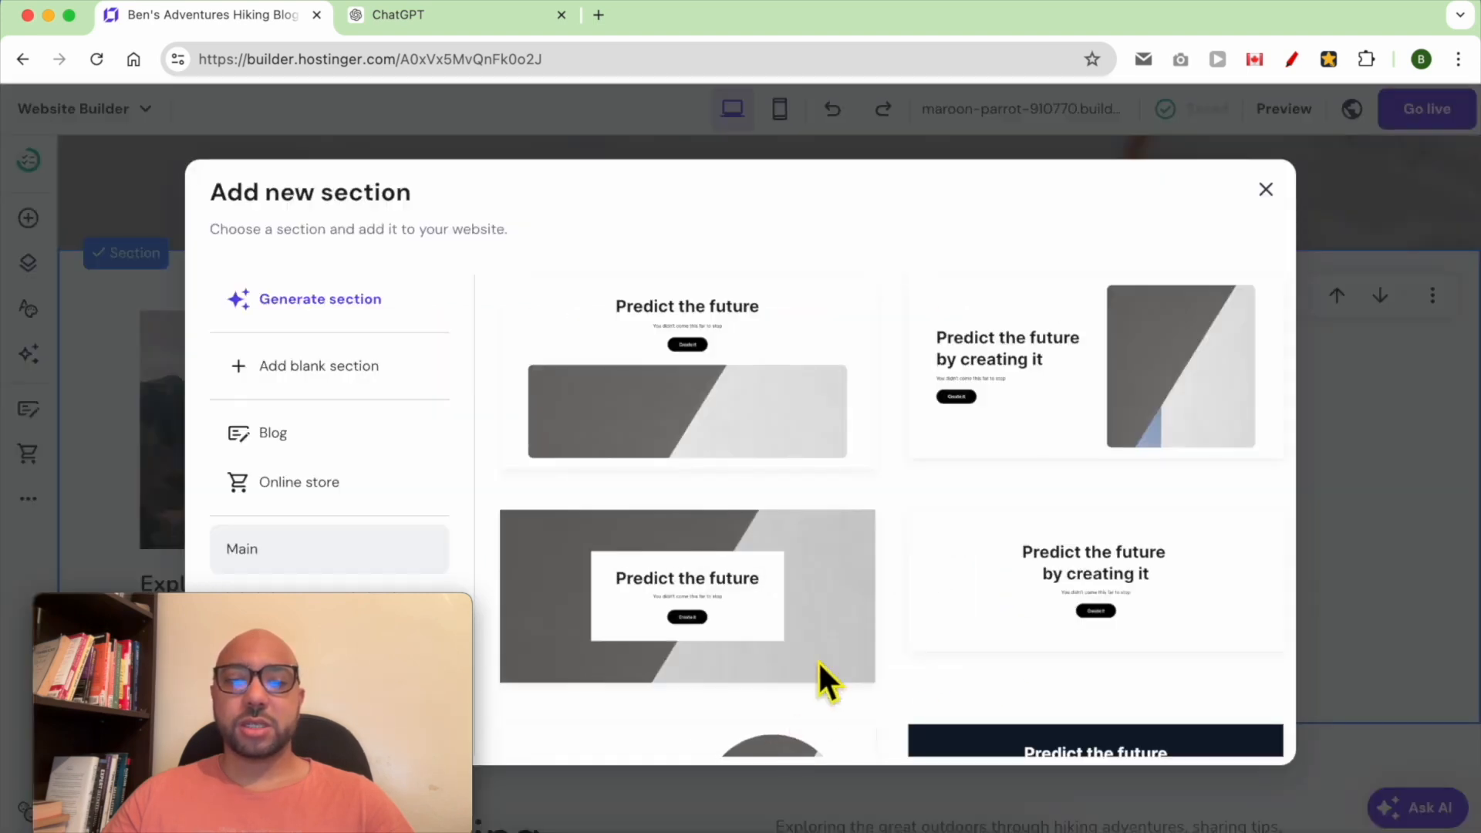
{"action": "left_click", "coordinate": [352, 370]}
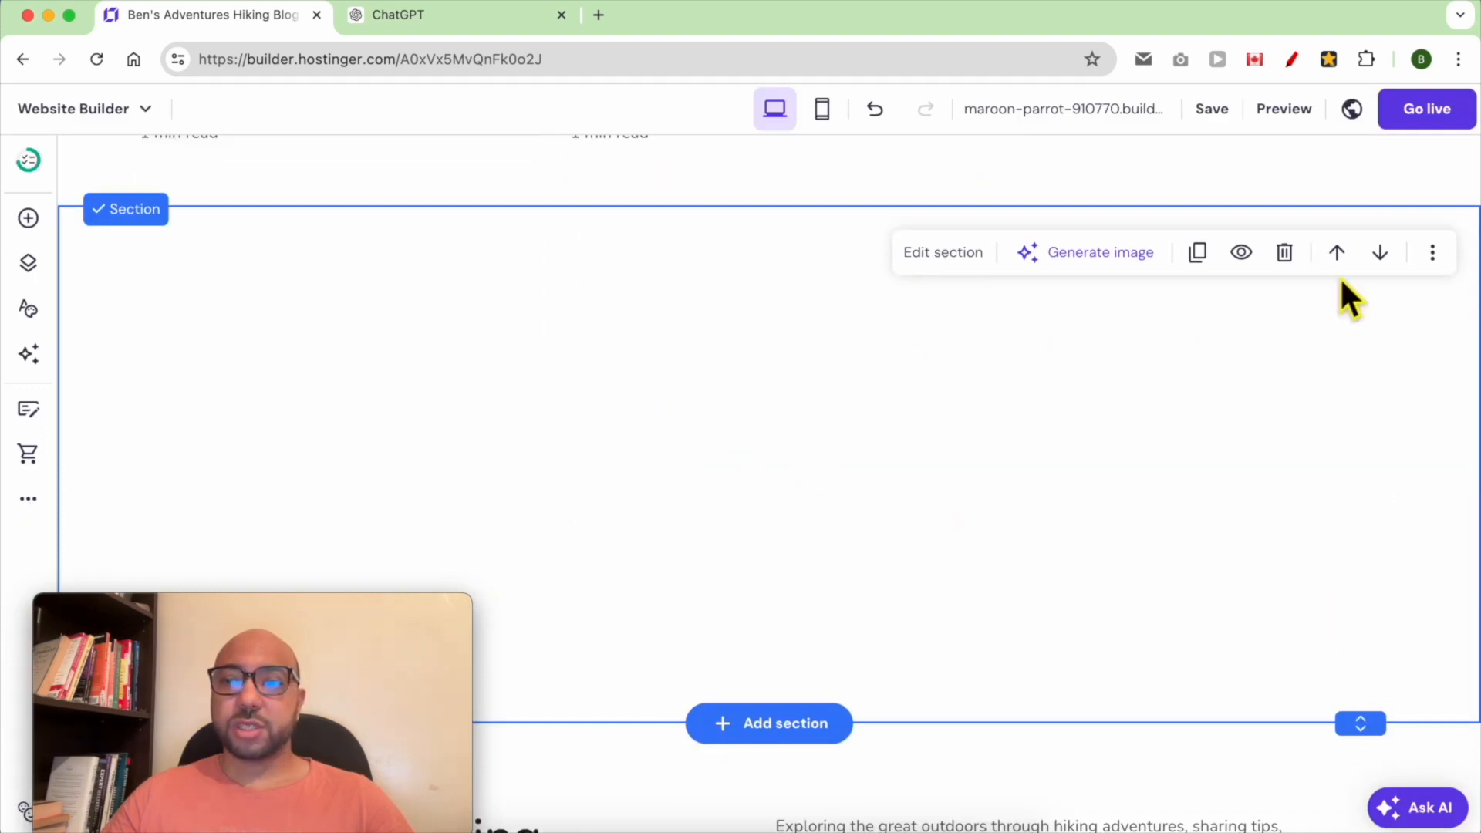
{"action": "left_click", "coordinate": [1336, 252]}
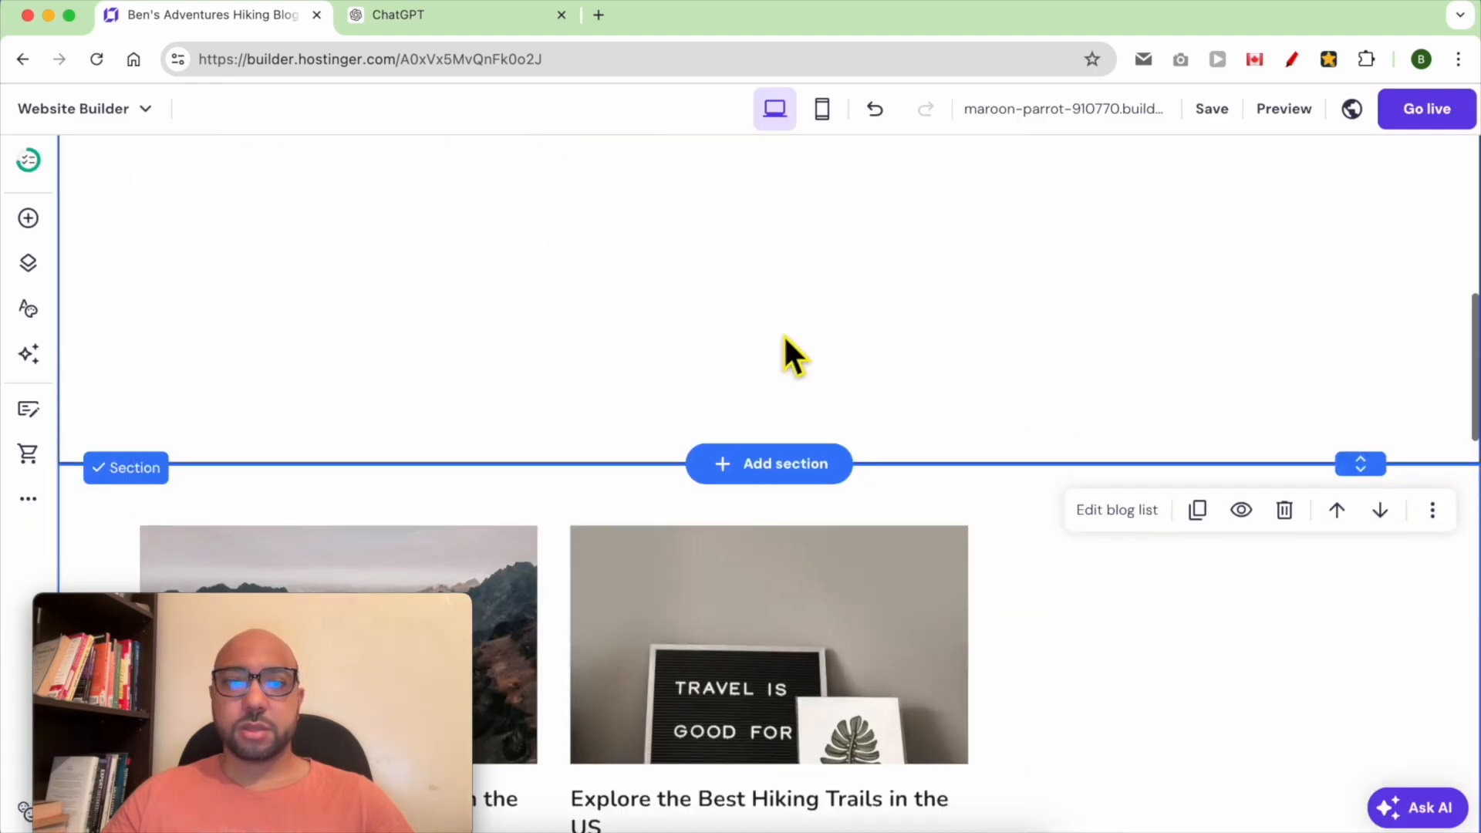
{"action": "left_click_drag", "start_coordinate": [1385, 714], "coordinate": [1379, 309]}
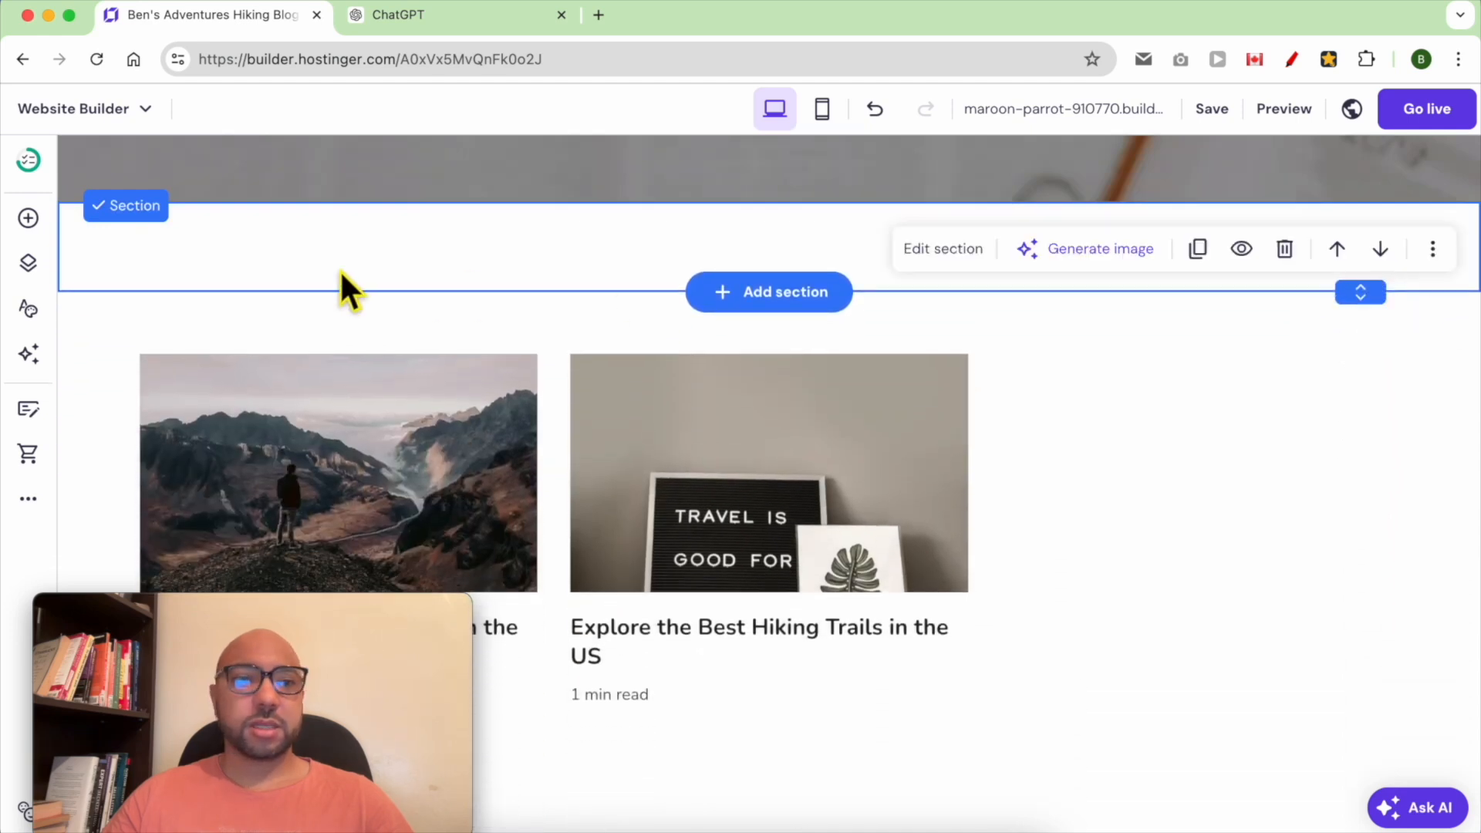
Add a text element to the new blank section
{"action": "left_click", "coordinate": [28, 218]}
{"action": "left_click_drag", "start_coordinate": [128, 337], "coordinate": [638, 247]}
{"action": "scroll", "coordinate": [805, 679], "scroll_direction": "up", "scroll_amount": 7}
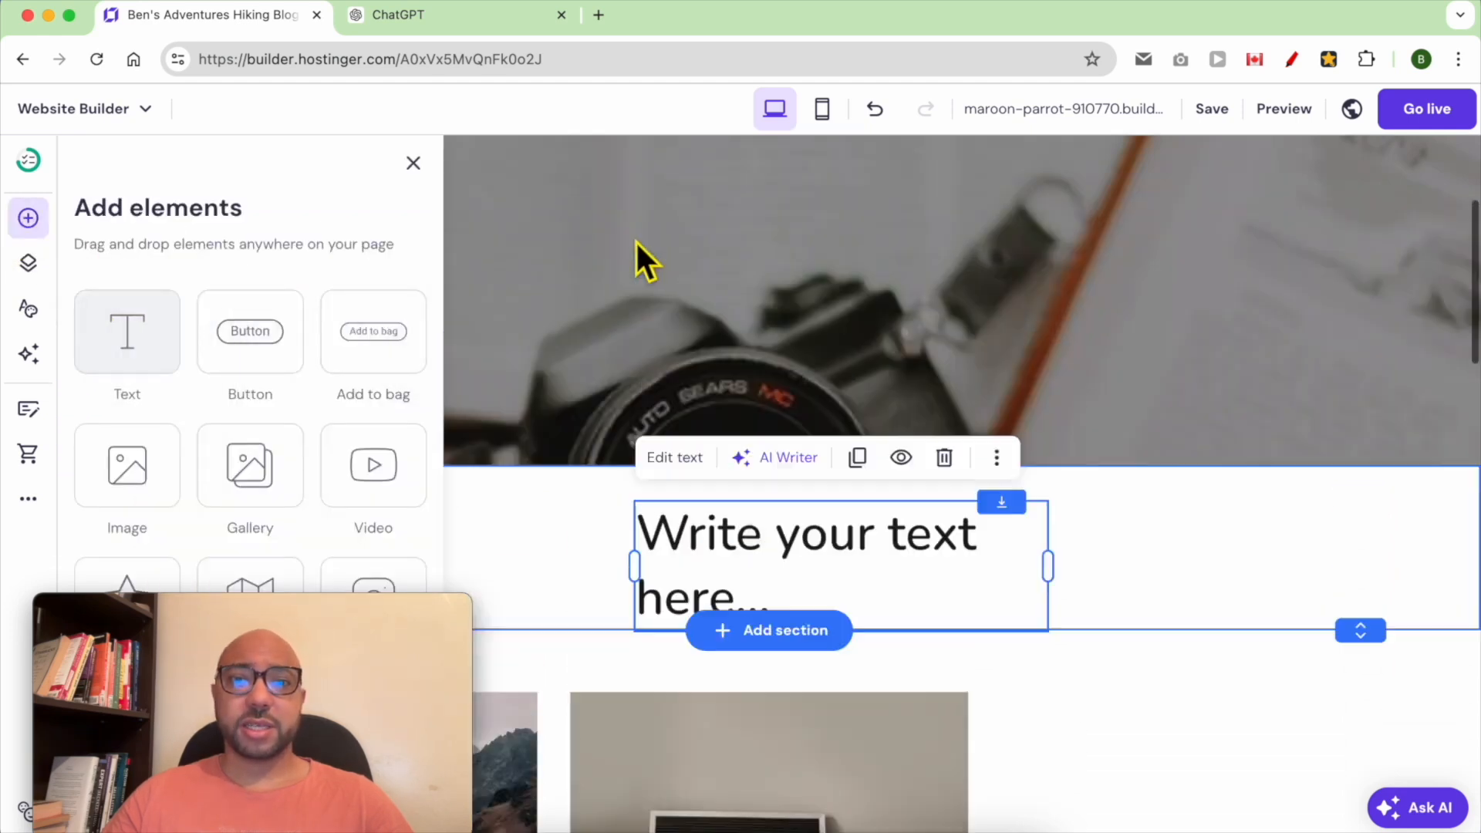
Replace the new text element's text with "Latest Posts:"
{"action": "scroll", "coordinate": [731, 669], "scroll_direction": "down", "scroll_amount": 2}
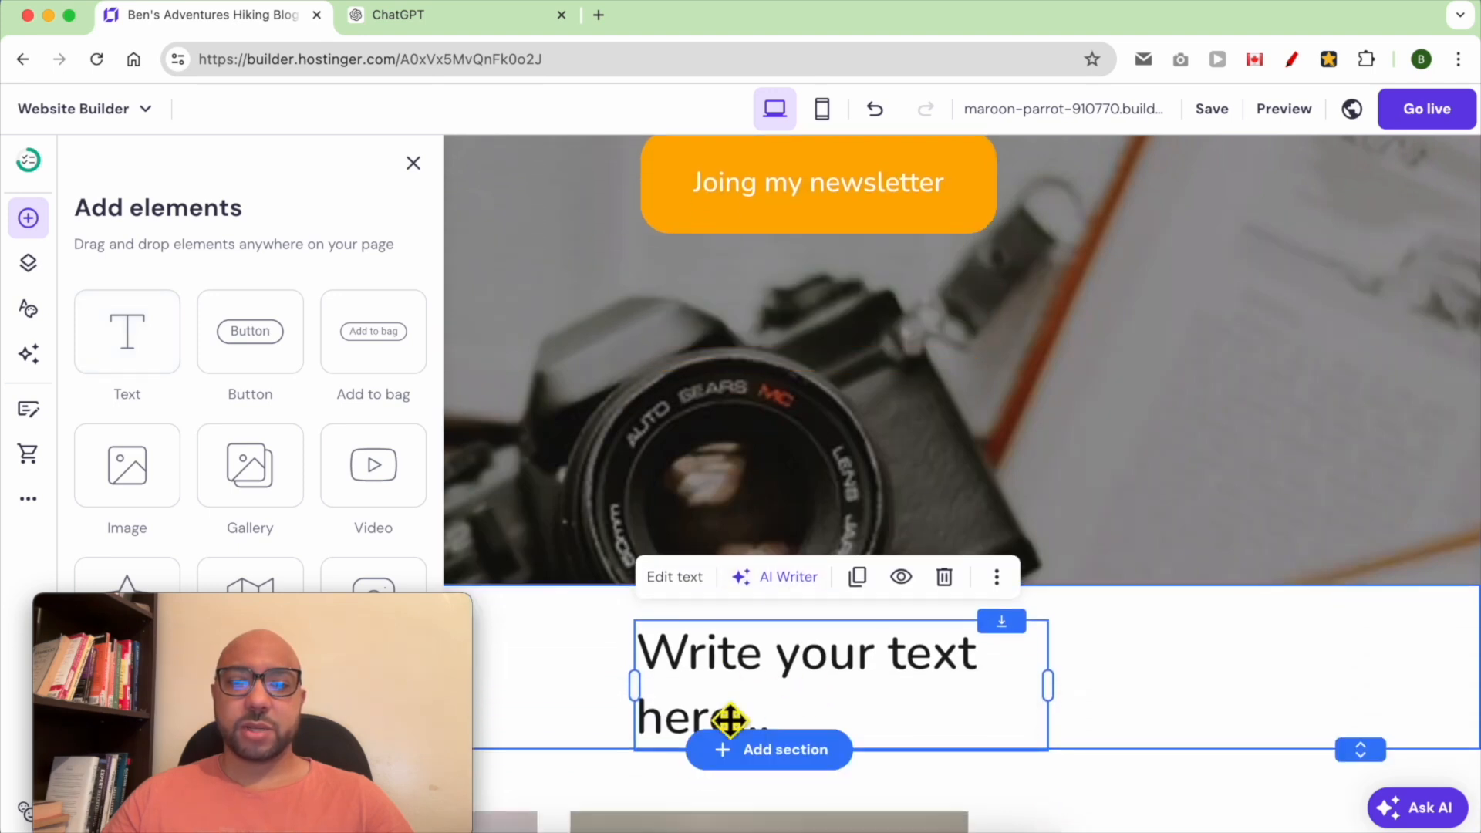
{"action": "left_click", "coordinate": [730, 719]}
{"action": "left_click", "coordinate": [722, 725]}
{"action": "type", "text": "Latest Posts:"}
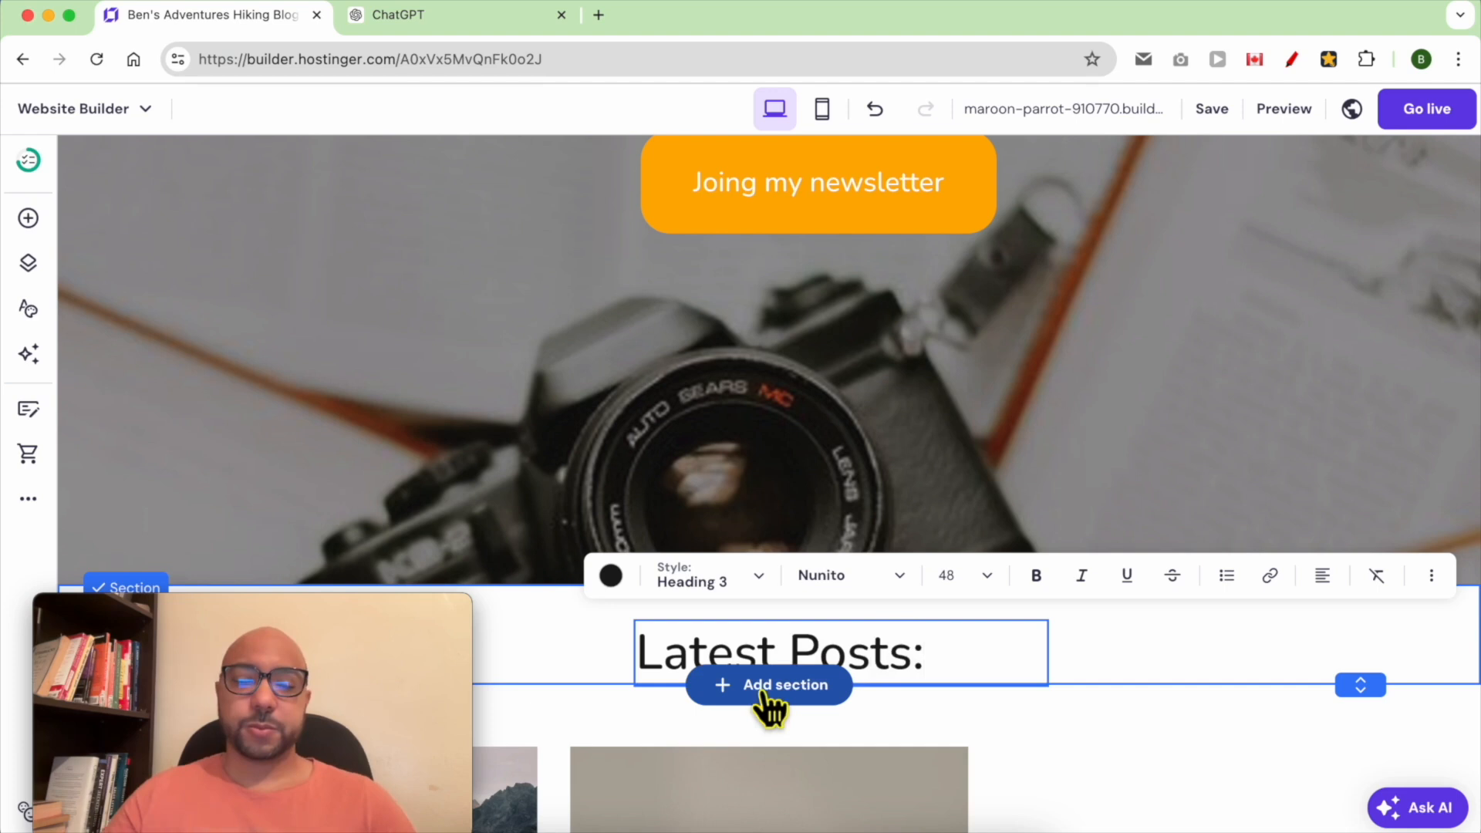
{"action": "scroll", "coordinate": [756, 545], "scroll_direction": "down", "scroll_amount": 3}
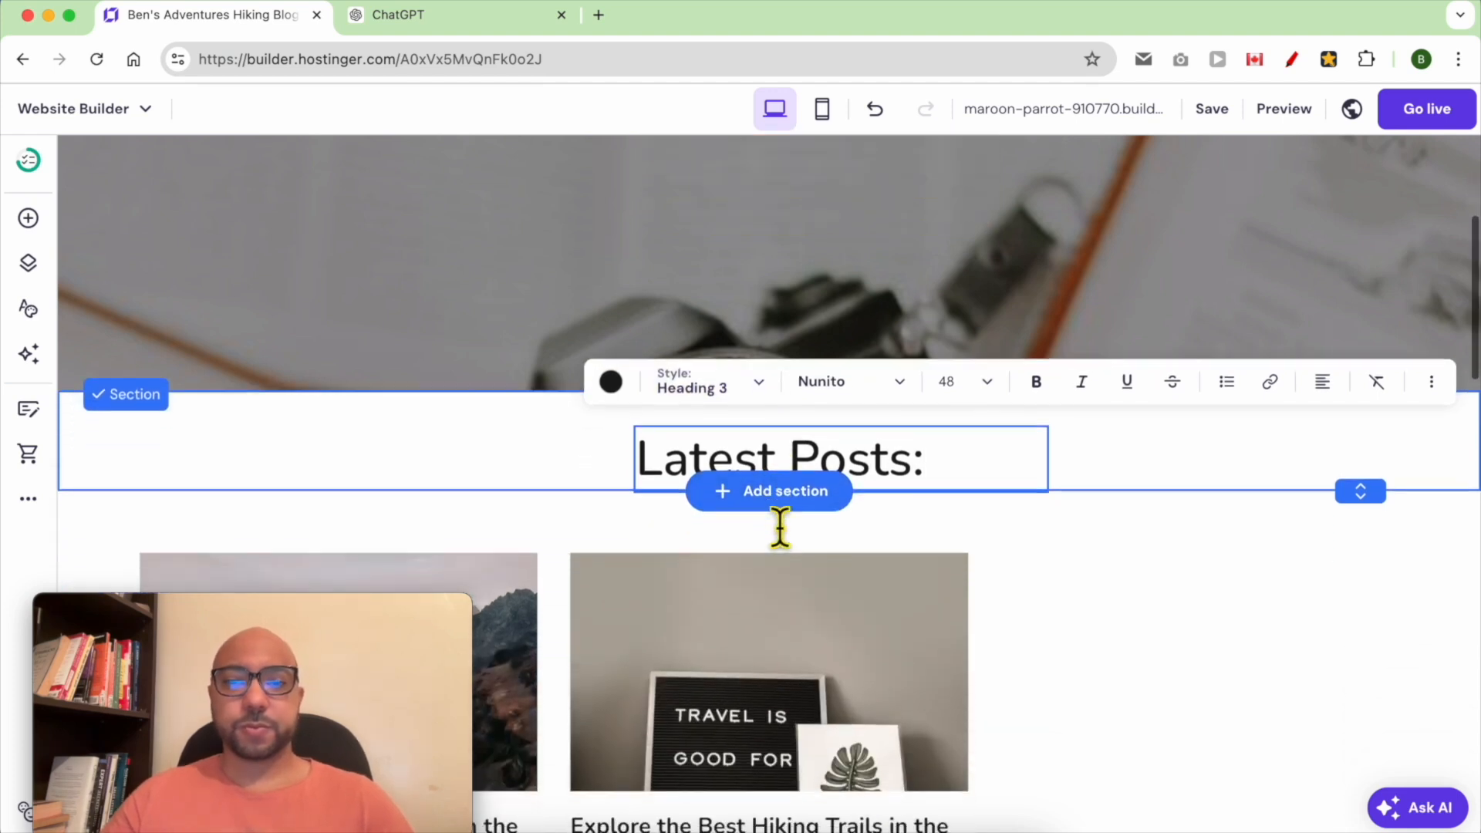
{"action": "key", "text": "Escape"}
{"action": "scroll", "coordinate": [1067, 571], "scroll_direction": "down", "scroll_amount": 3}
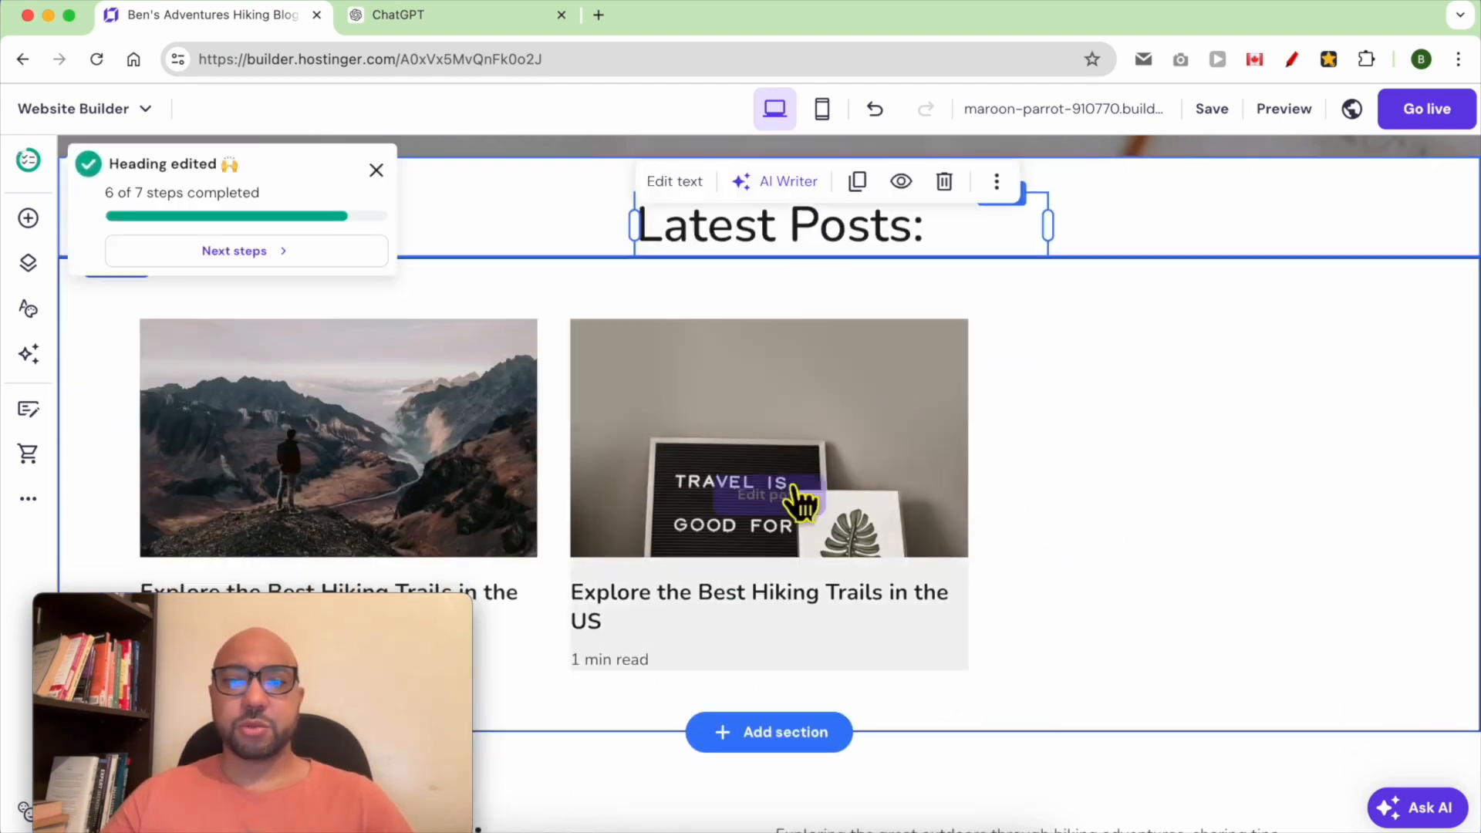
{"action": "left_click", "coordinate": [1157, 382]}
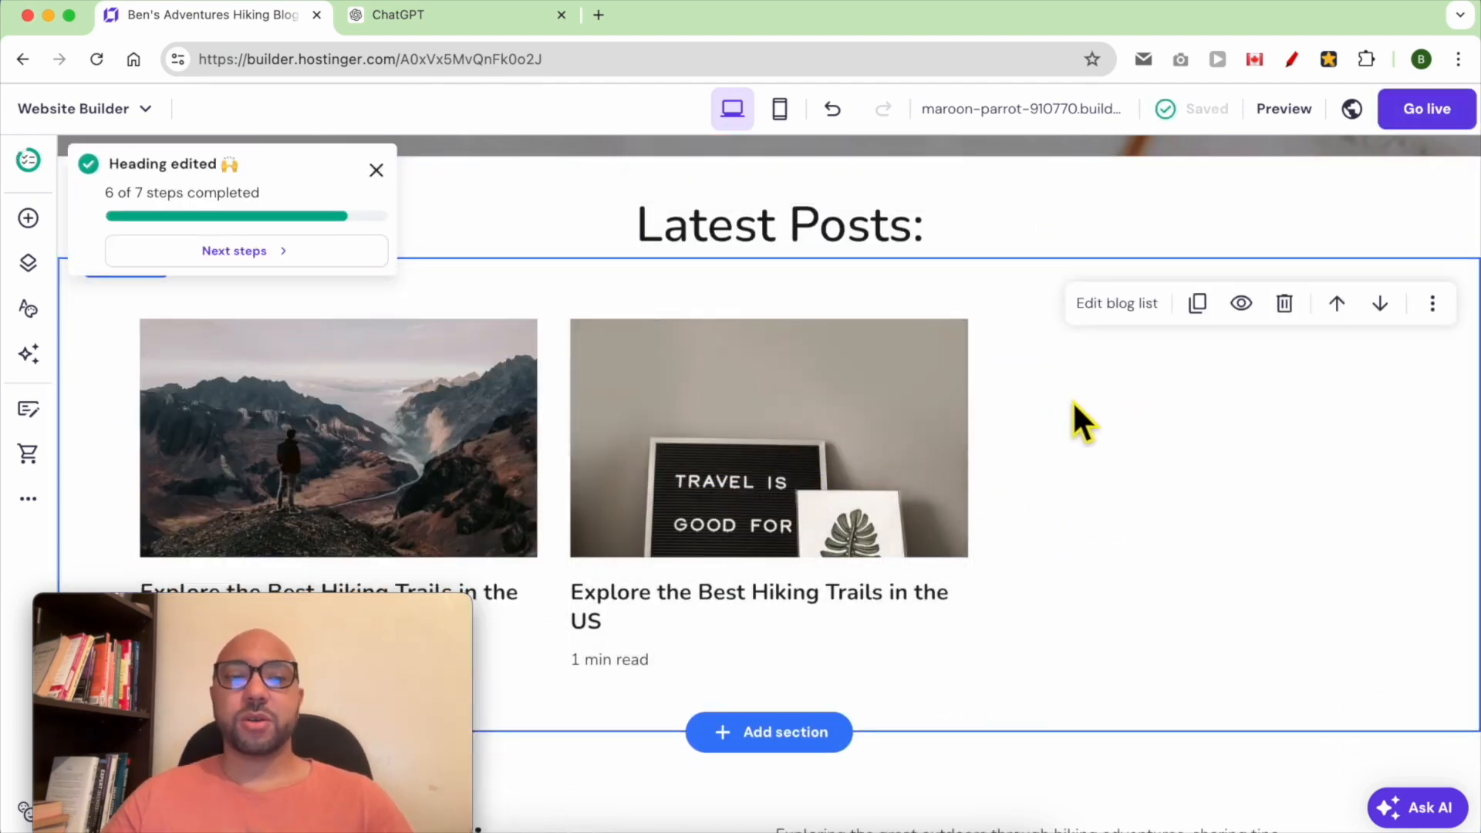
Delete the "Passionate Hiking Enthusiast" section below the blog list
{"action": "scroll", "coordinate": [625, 509], "scroll_direction": "down", "scroll_amount": 5}
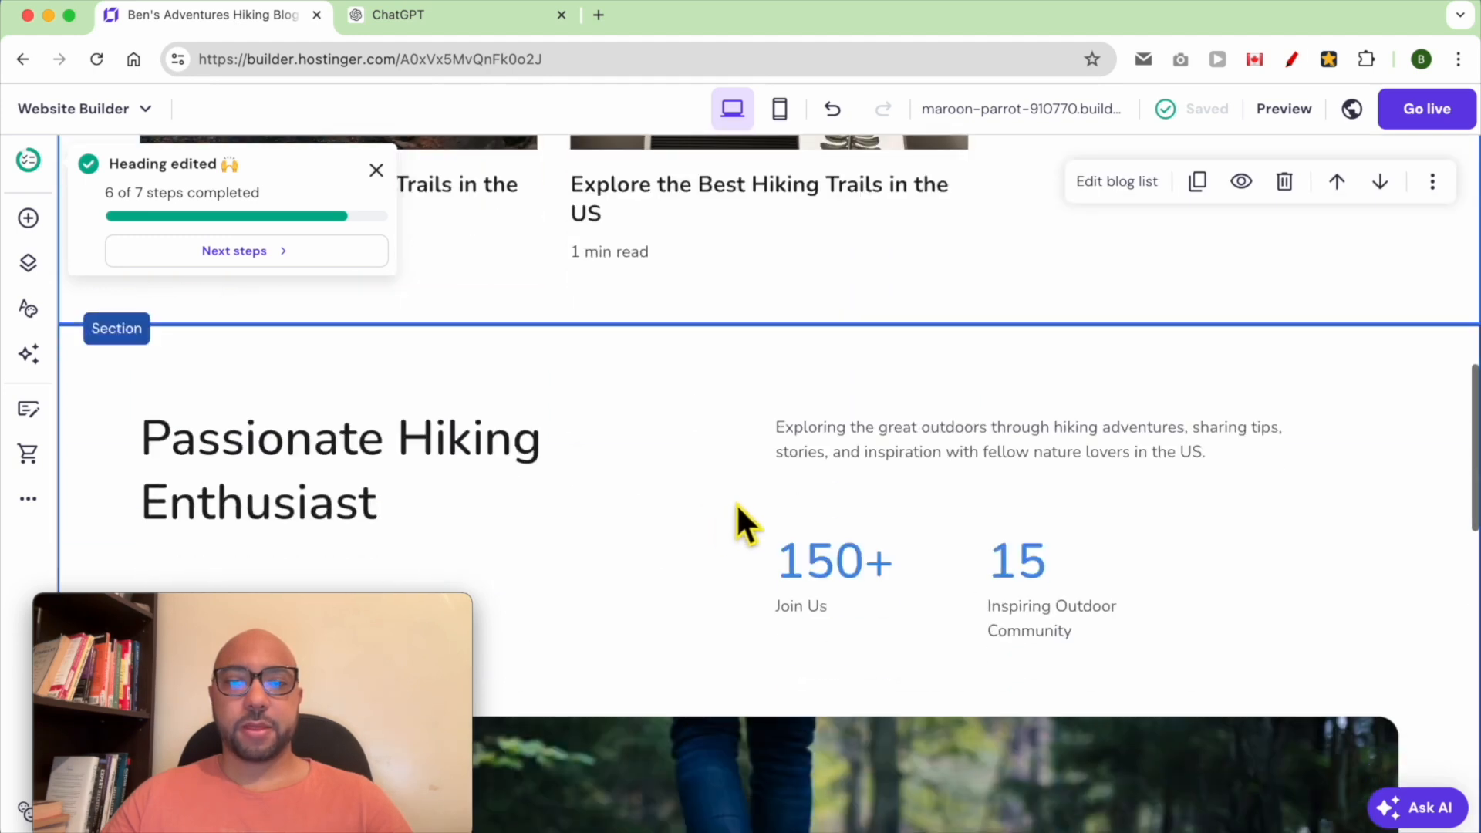
{"action": "scroll", "coordinate": [734, 512], "scroll_direction": "down", "scroll_amount": 3}
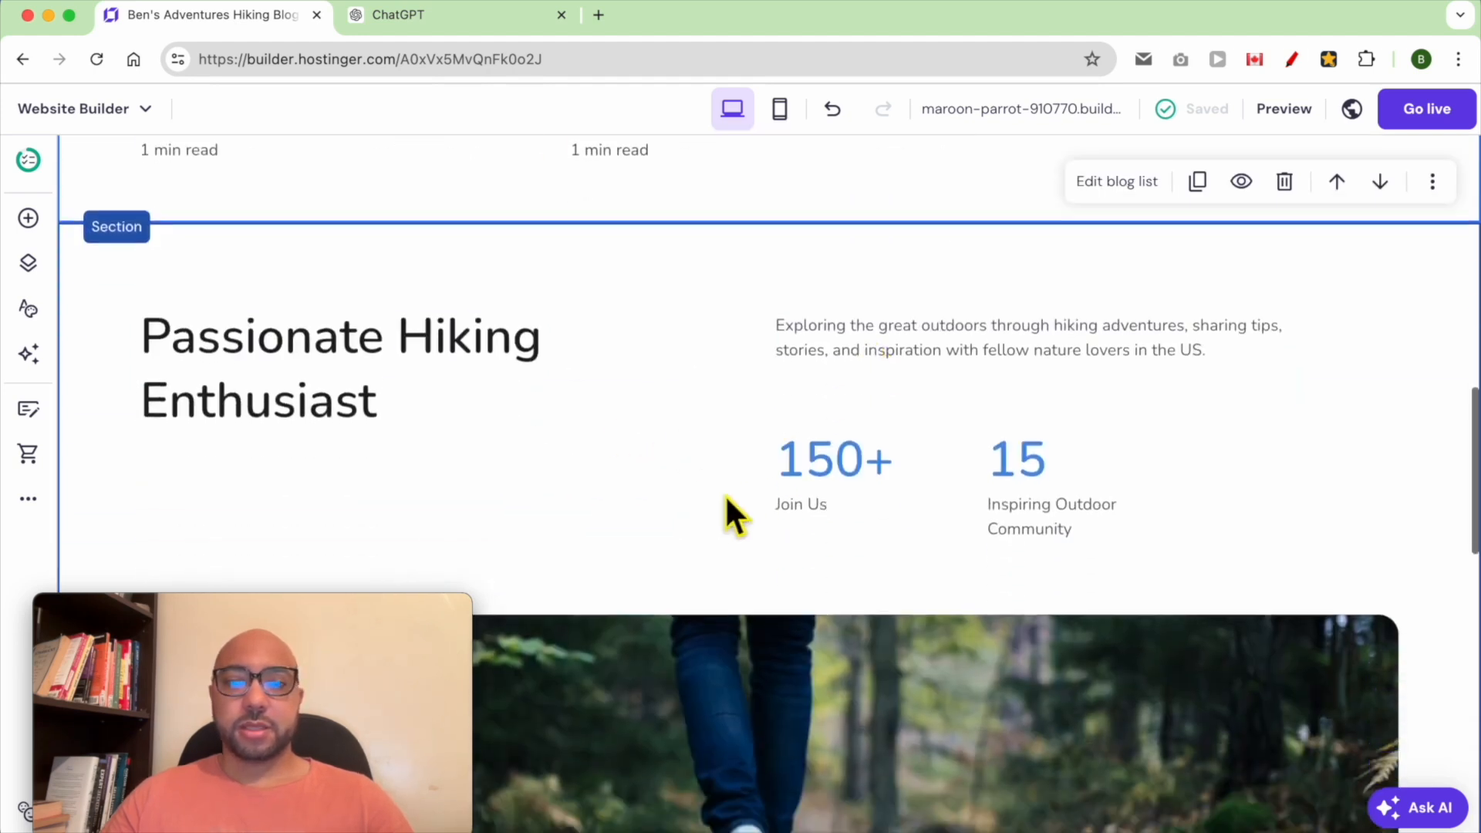
{"action": "left_click", "coordinate": [735, 505]}
{"action": "scroll", "coordinate": [735, 505], "scroll_direction": "down", "scroll_amount": 2}
{"action": "scroll", "coordinate": [733, 502], "scroll_direction": "up", "scroll_amount": 4}
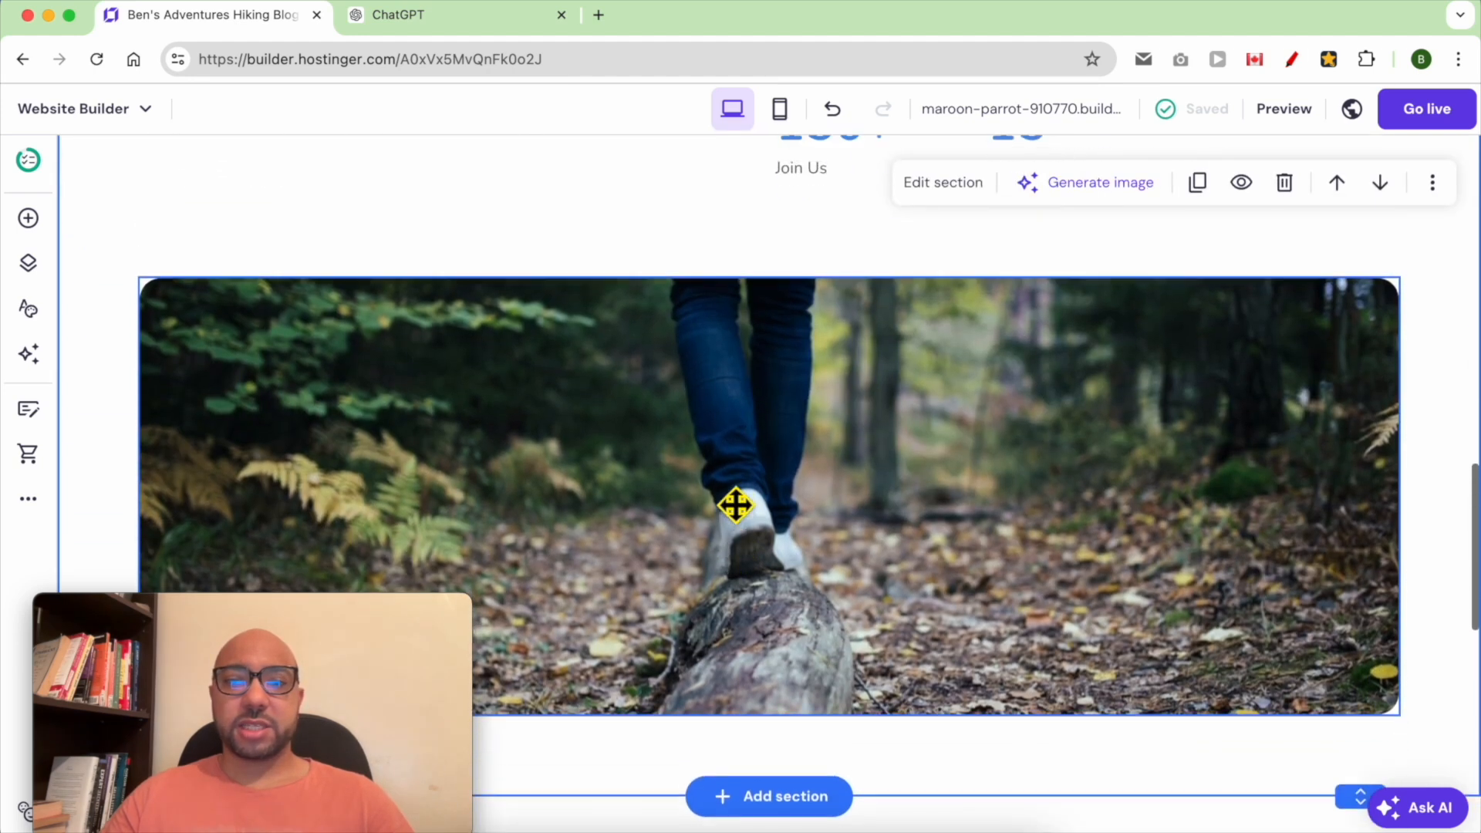
{"action": "scroll", "coordinate": [701, 438], "scroll_direction": "up", "scroll_amount": 1}
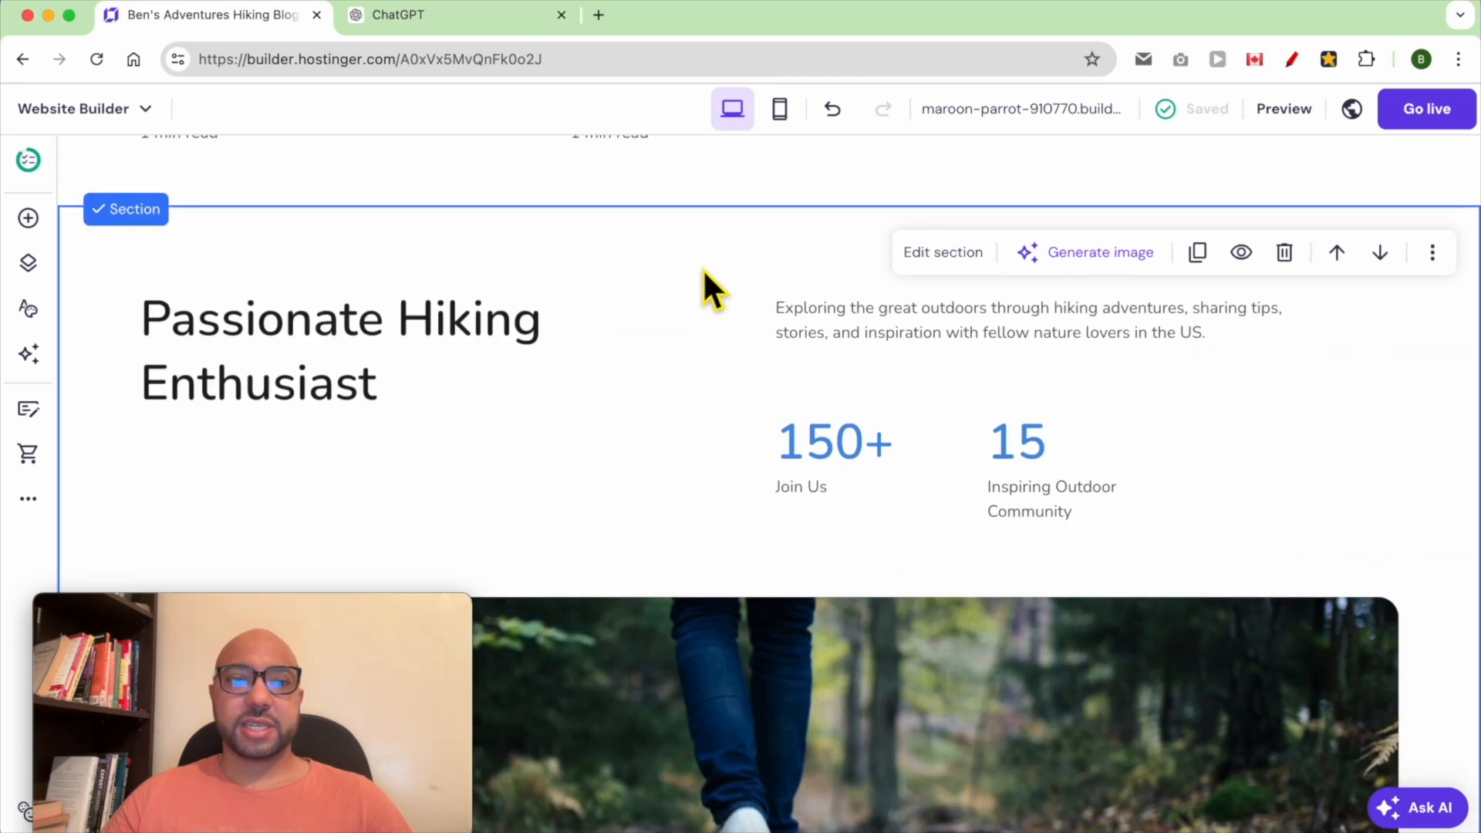
{"action": "left_click", "coordinate": [1285, 255]}
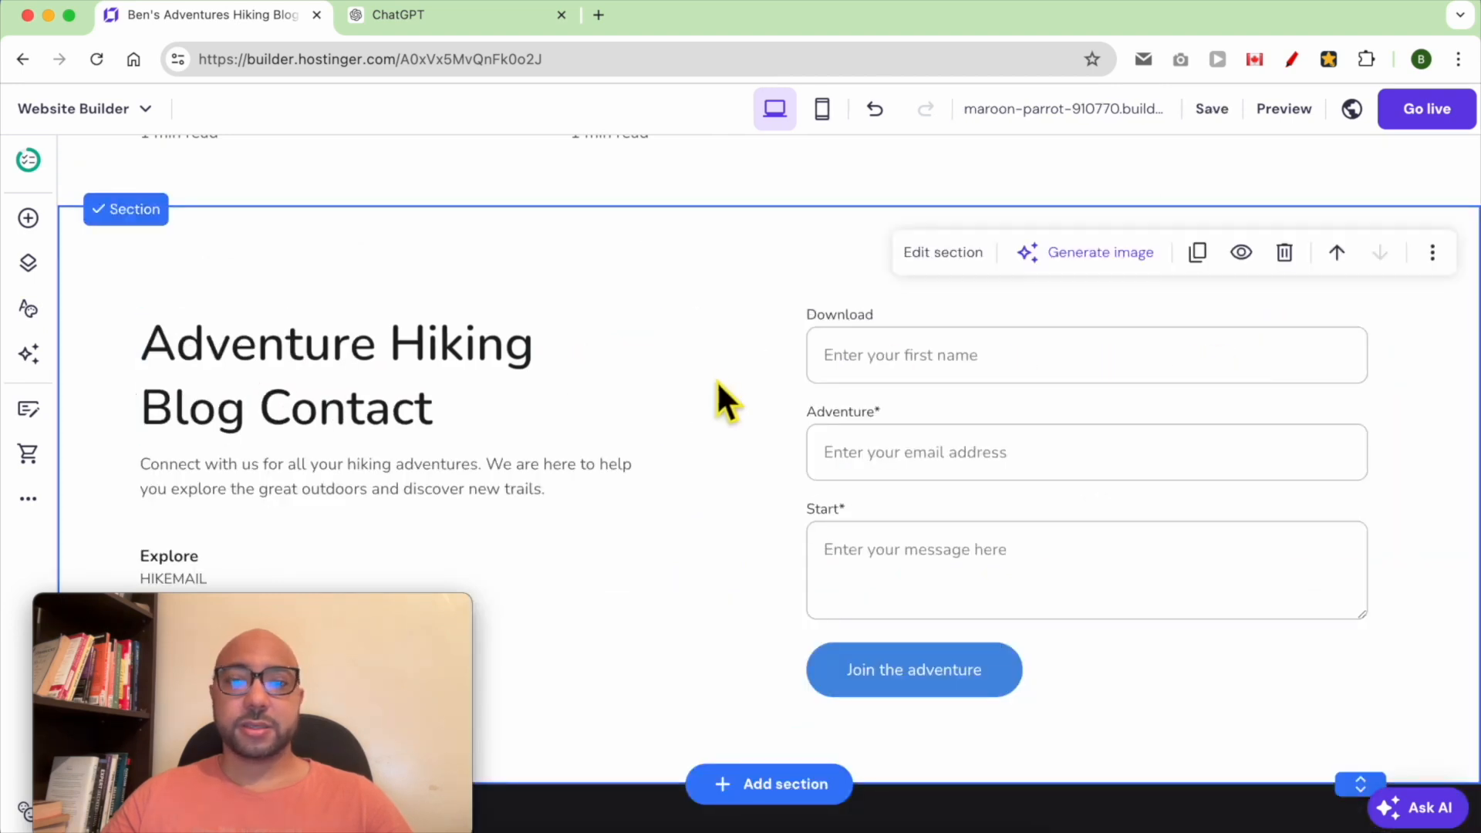
Change the contact section heading to "Contact me"
{"action": "left_click_drag", "start_coordinate": [282, 626], "coordinate": [1289, 613]}
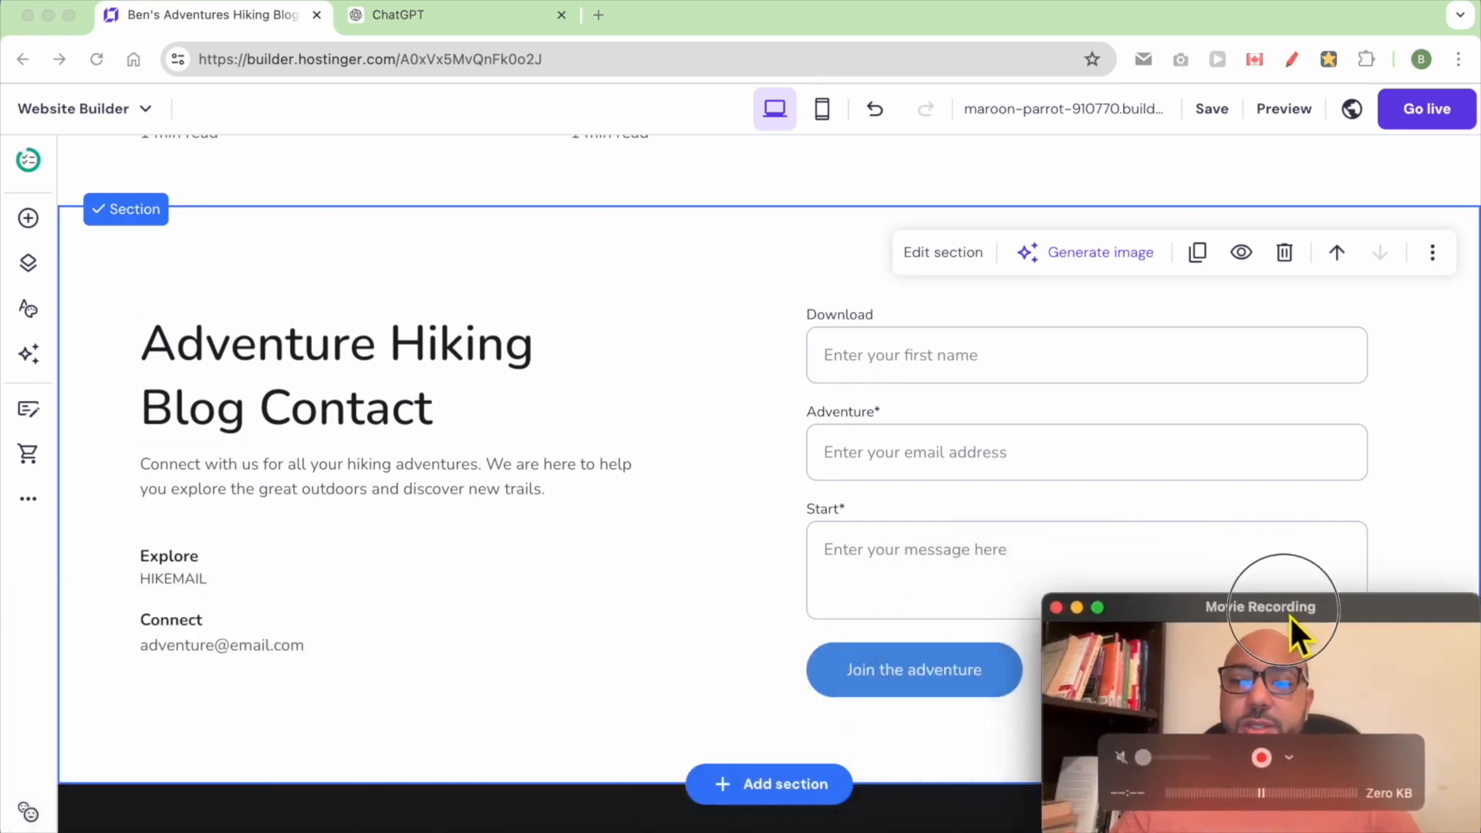
{"action": "double_click", "coordinate": [312, 382]}
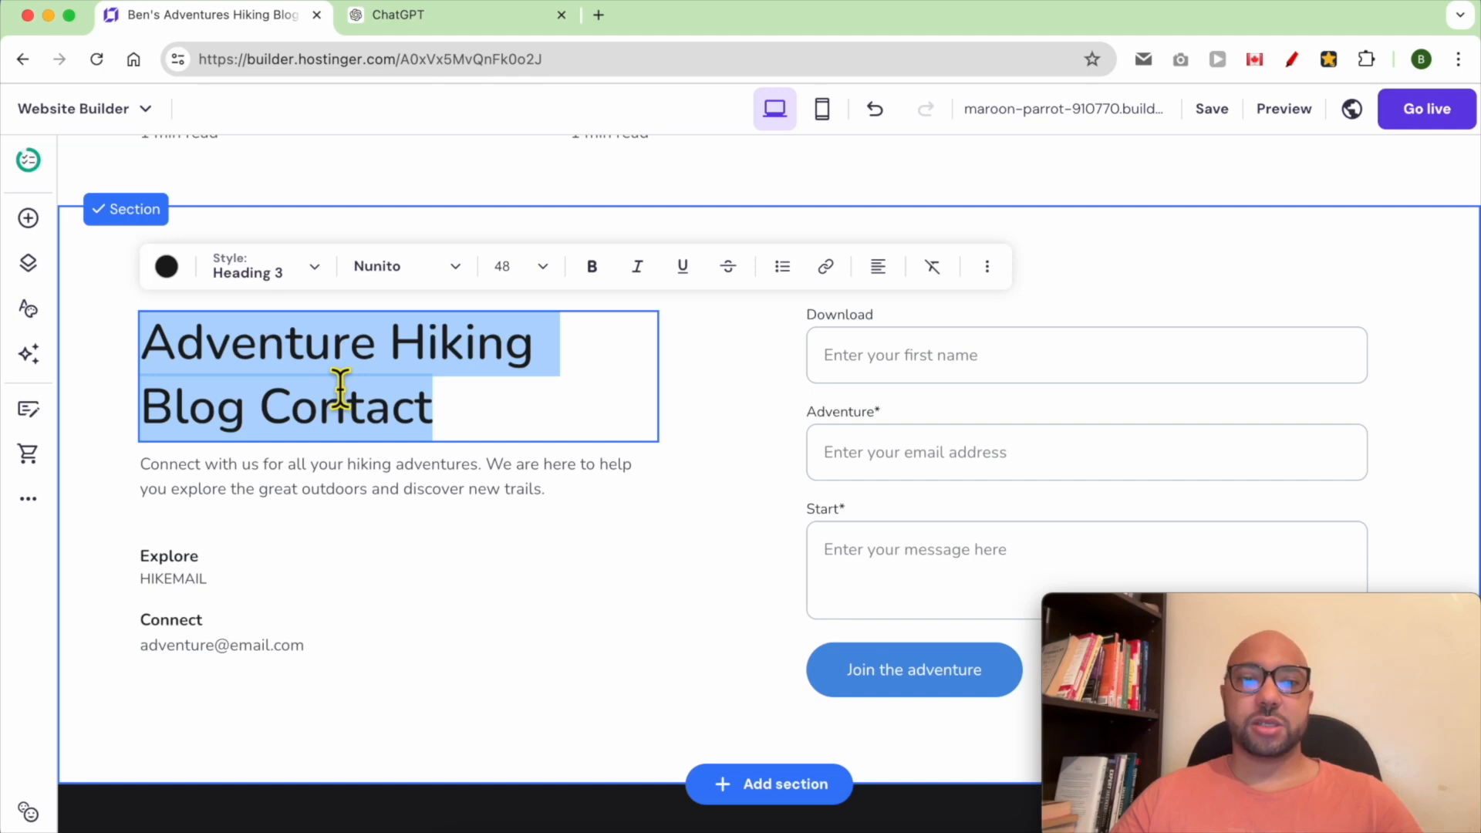
{"action": "type", "text": "Contq"}
{"action": "key", "text": "BackSpace"}
{"action": "type", "text": "act me"}
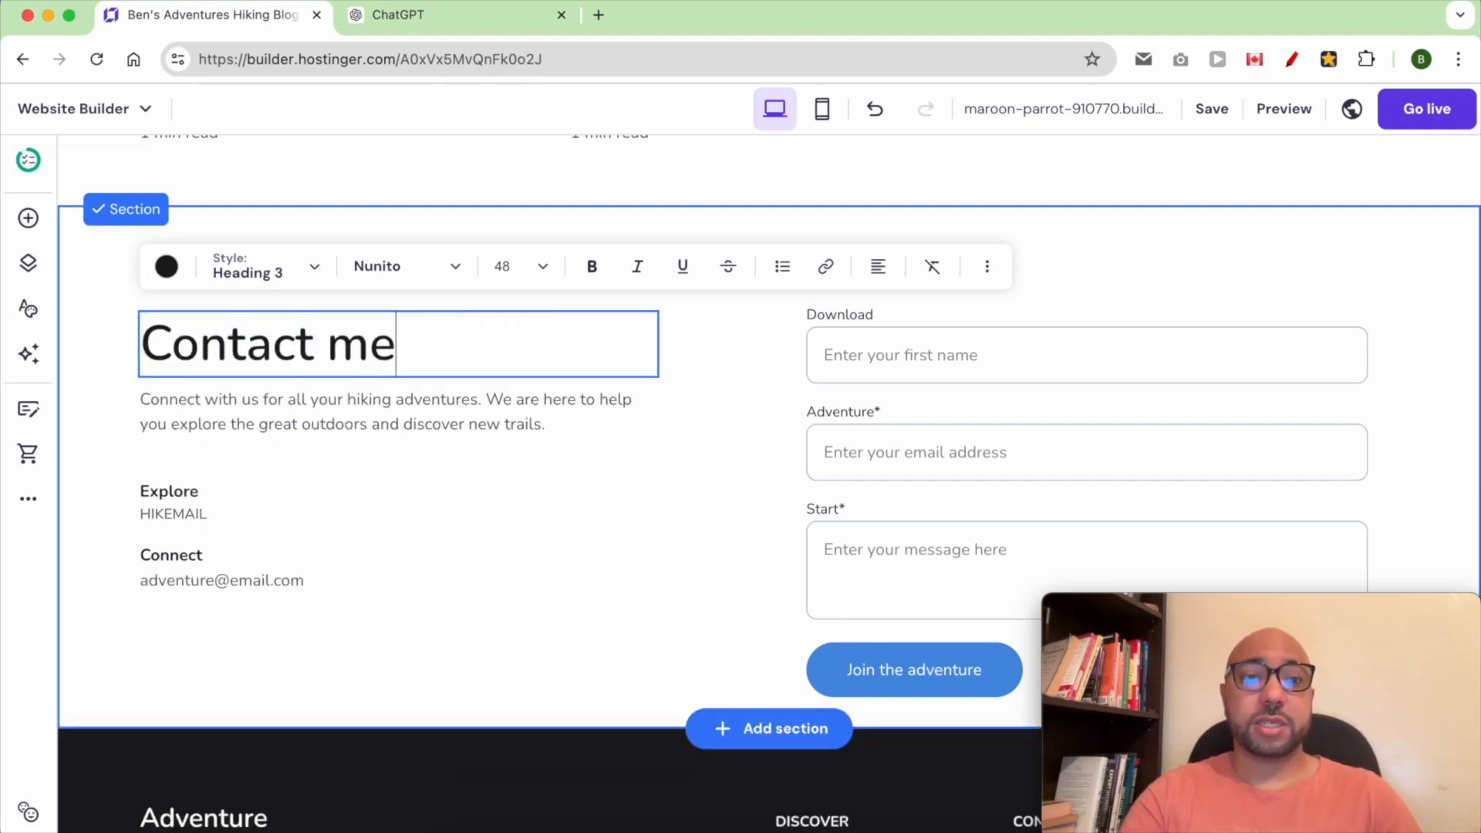
Change the contact section paragraph to "Connect with me using this form:"
{"action": "left_click", "coordinate": [250, 425]}
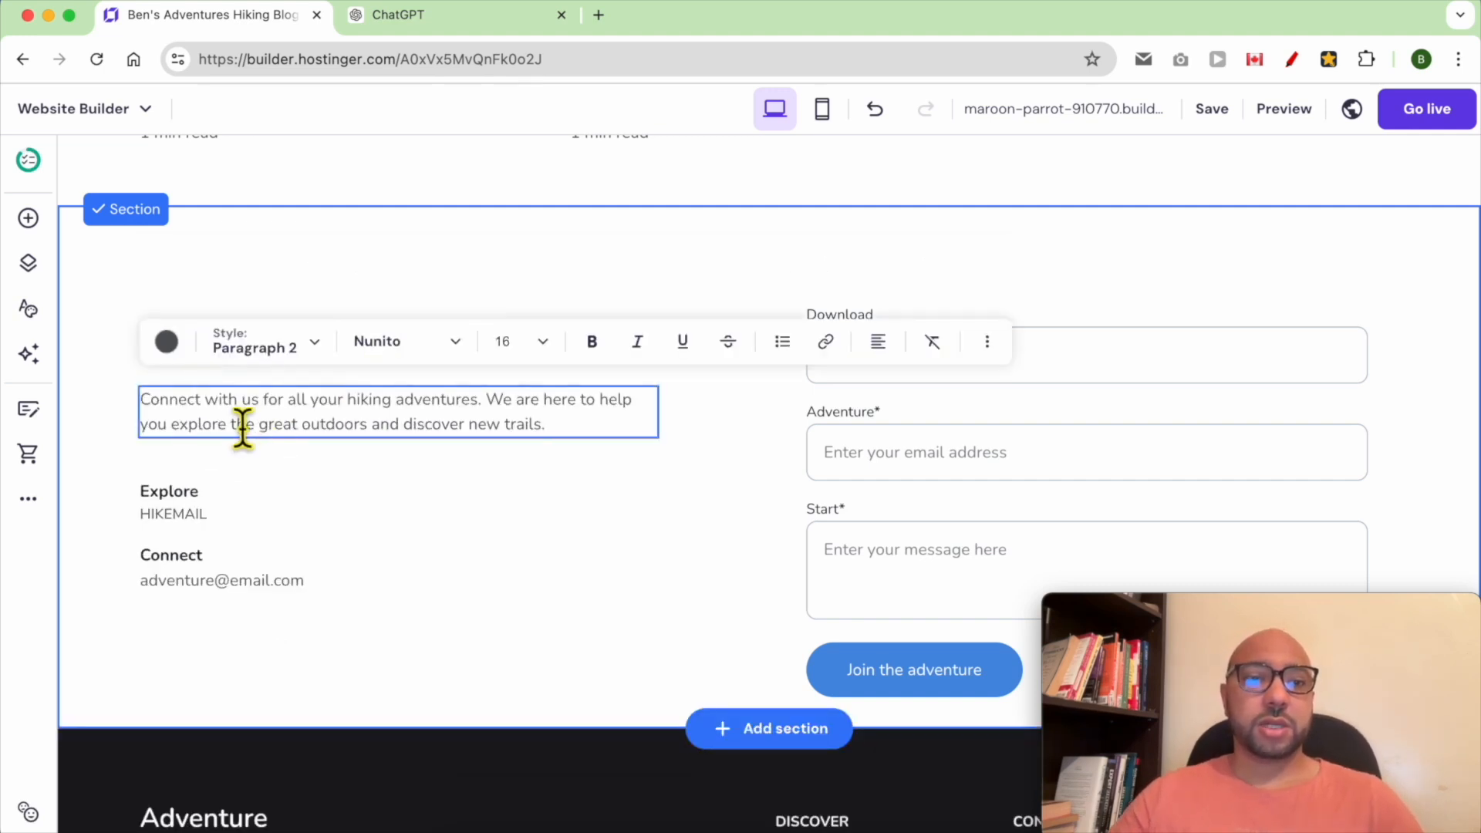
{"action": "left_click_drag", "start_coordinate": [241, 399], "coordinate": [522, 440]}
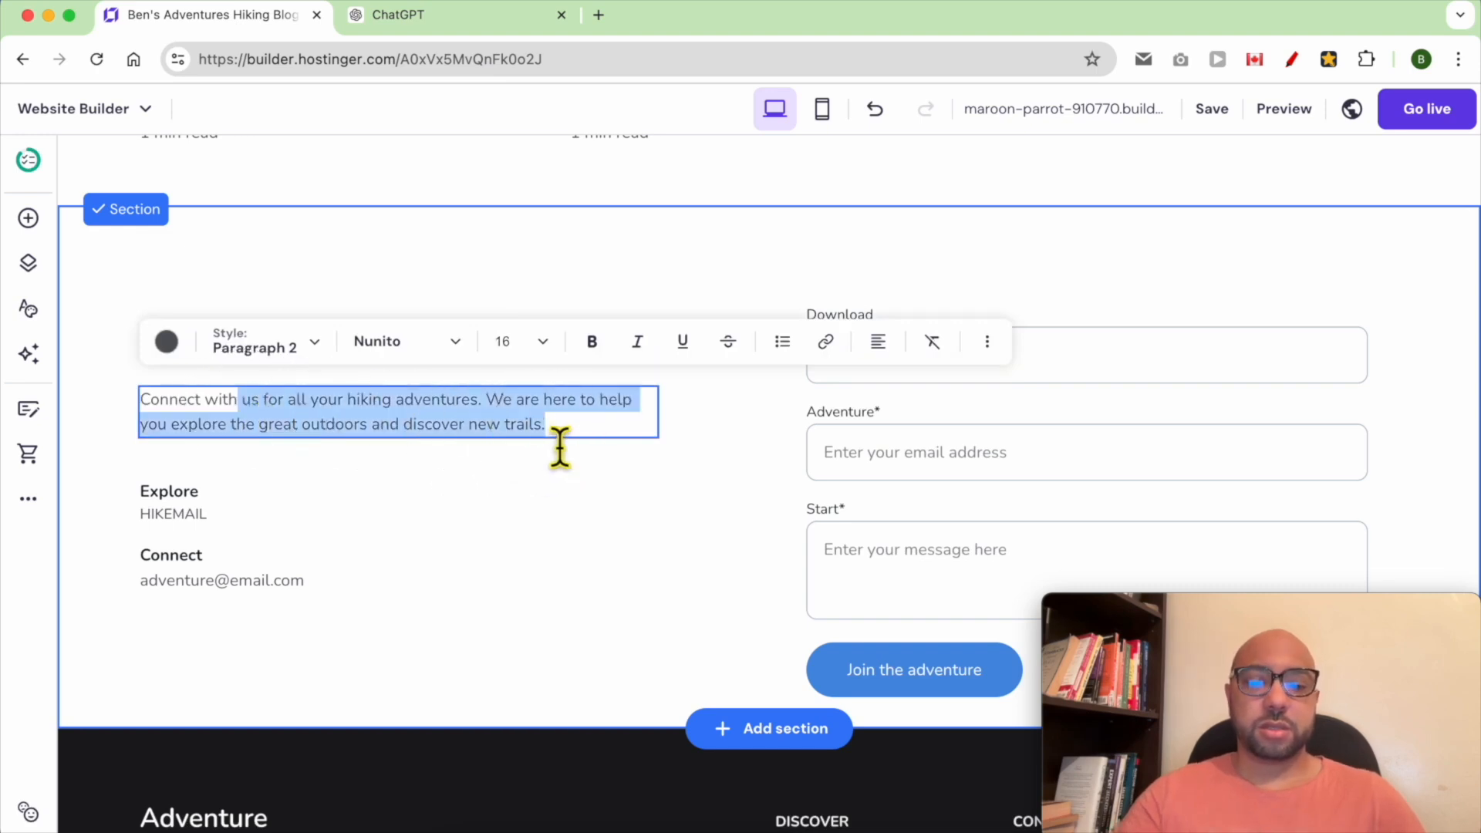
{"action": "type", "text": "me using this form:"}
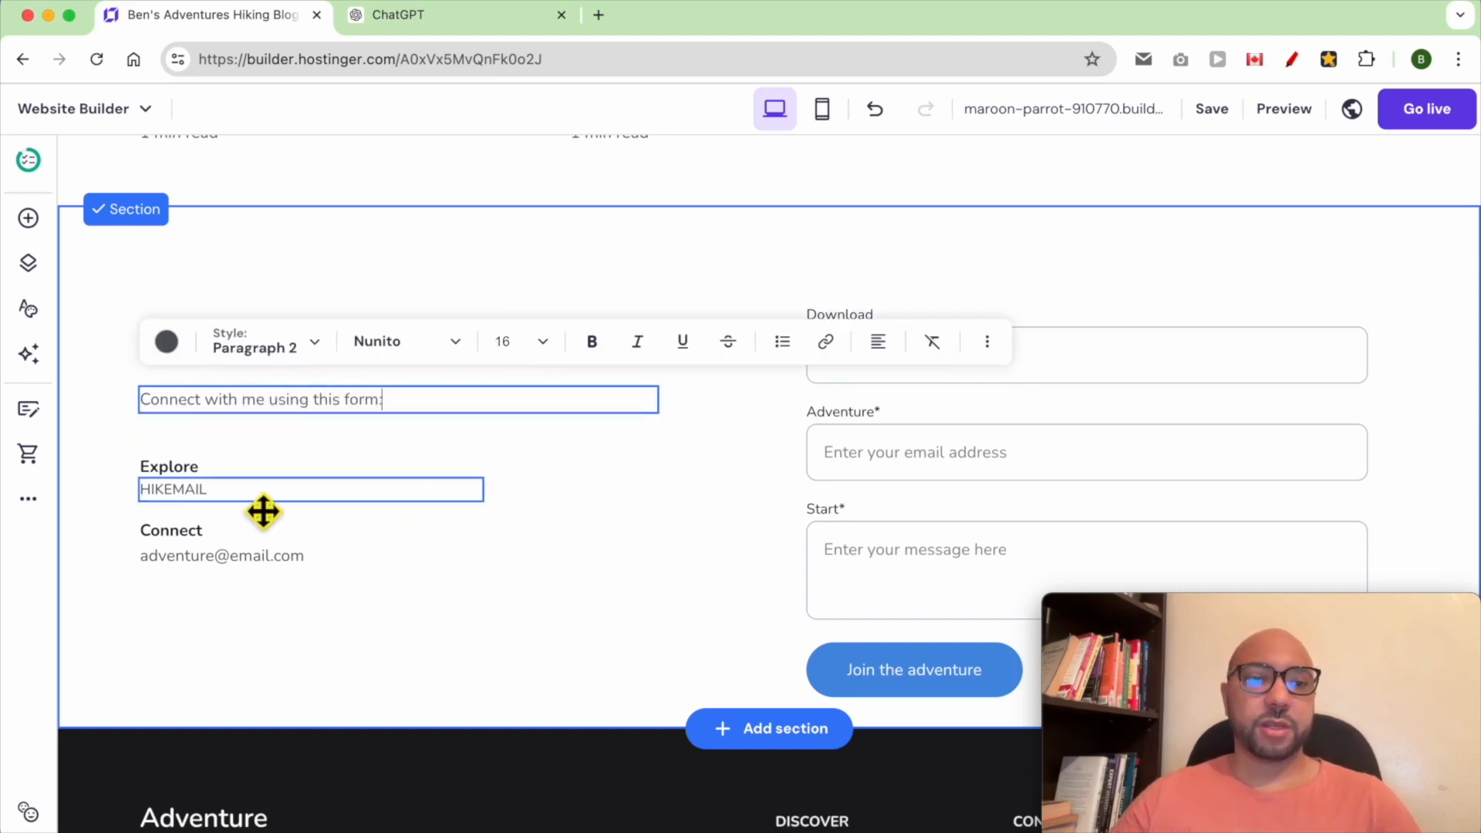
Delete the "HIKEMAIL" text and the "Explore" heading from the contact section
{"action": "double_click", "coordinate": [363, 492]}
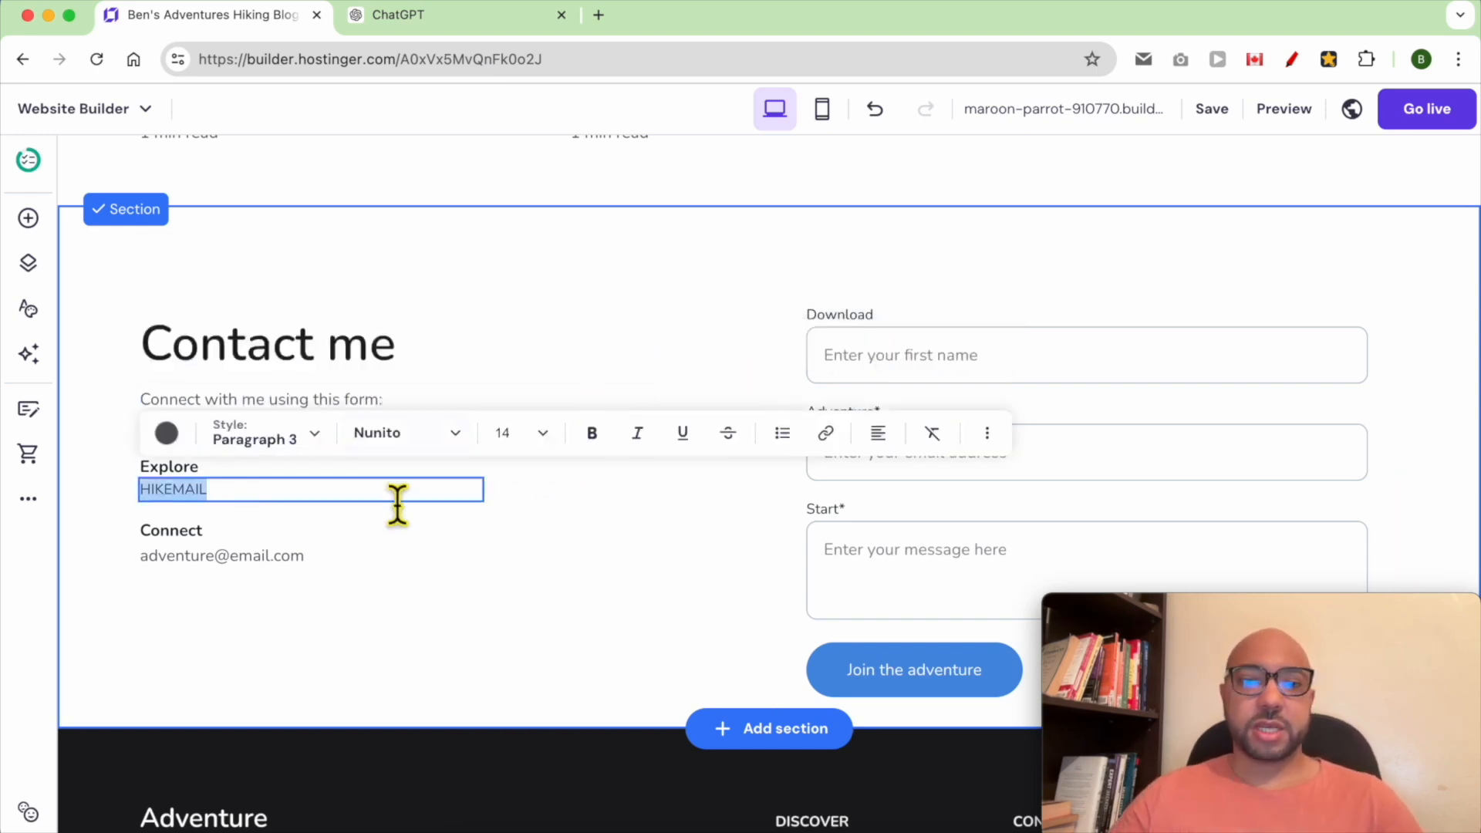
{"action": "left_click", "coordinate": [333, 493]}
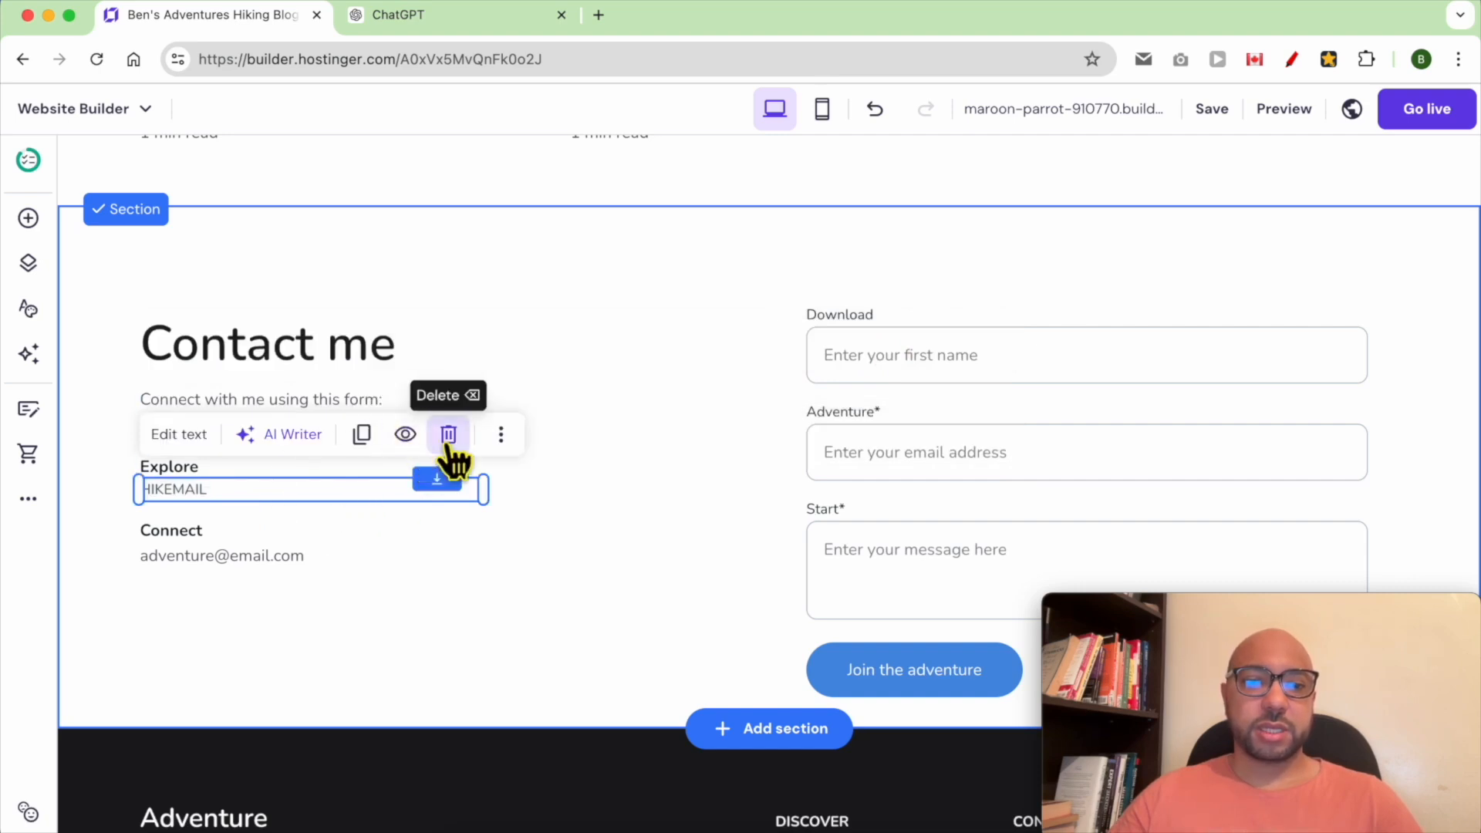
{"action": "left_click", "coordinate": [449, 436]}
{"action": "left_click", "coordinate": [379, 480]}
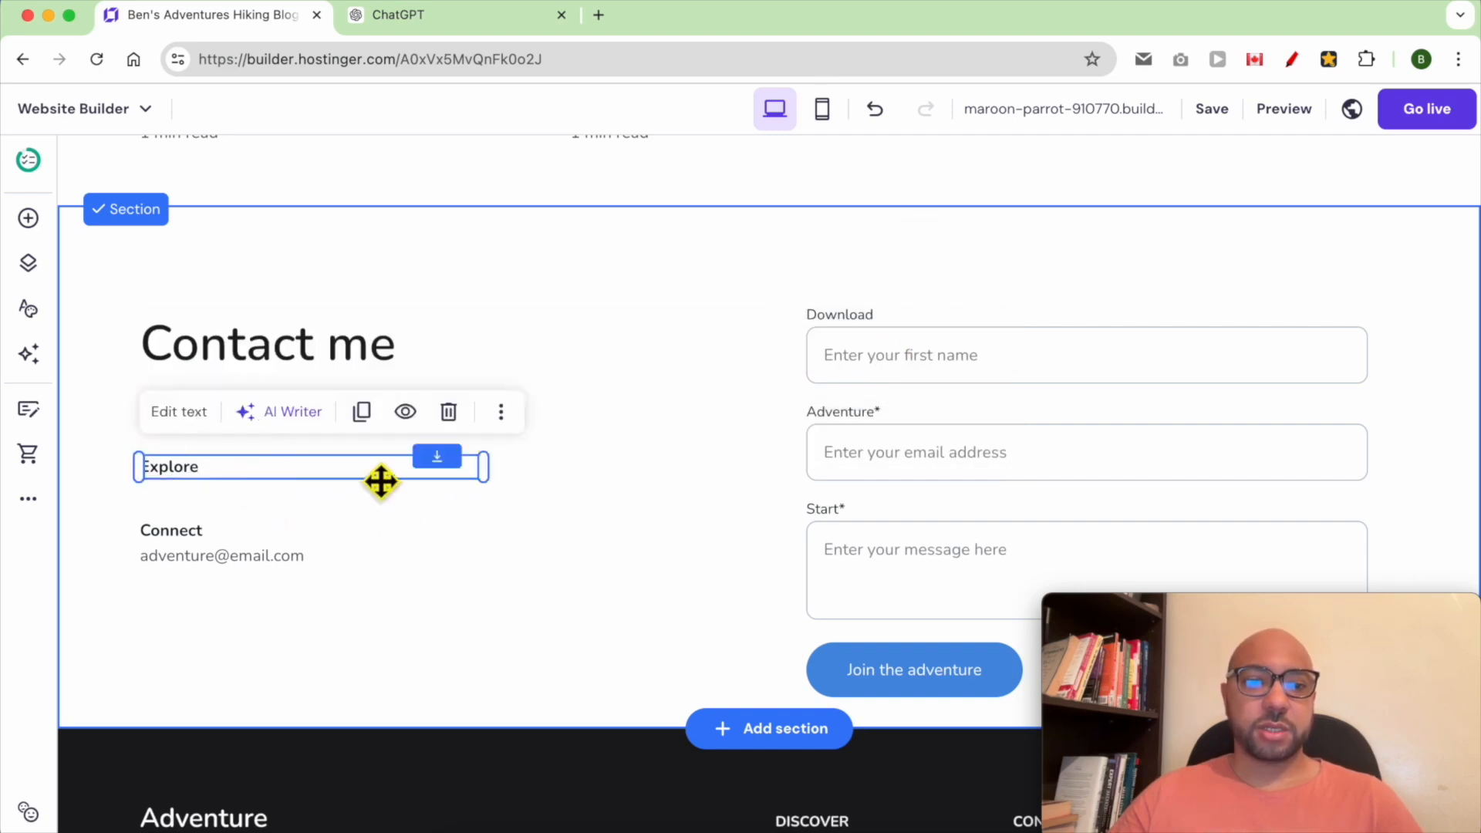
{"action": "left_click", "coordinate": [445, 411]}
Move the Connect block up below the paragraph and rename its heading to "My email:"
{"action": "left_click", "coordinate": [275, 563]}
{"action": "left_click_drag", "start_coordinate": [189, 561], "coordinate": [182, 439]}
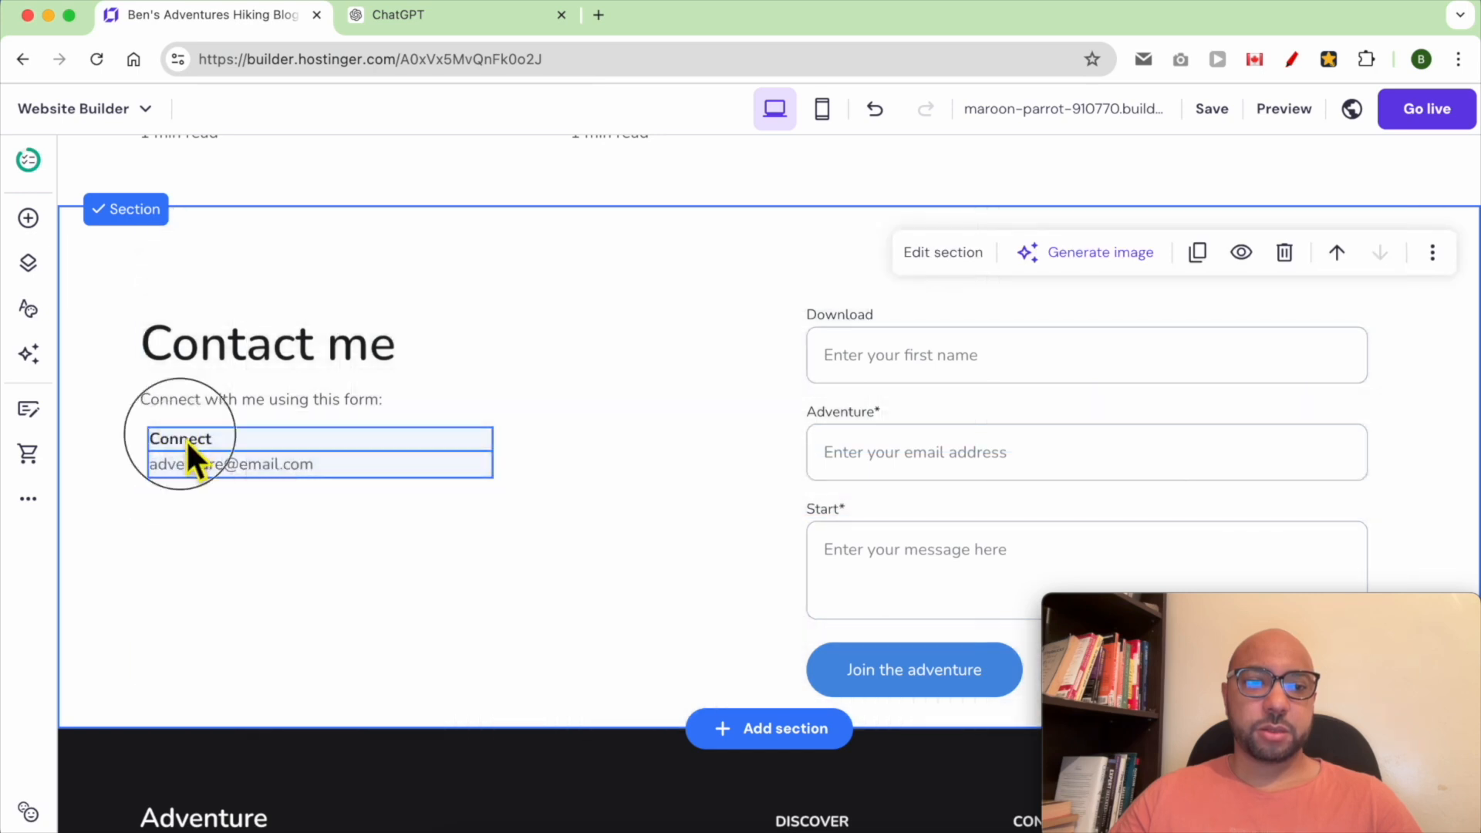
{"action": "double_click", "coordinate": [185, 439]}
{"action": "type", "text": "My email:"}
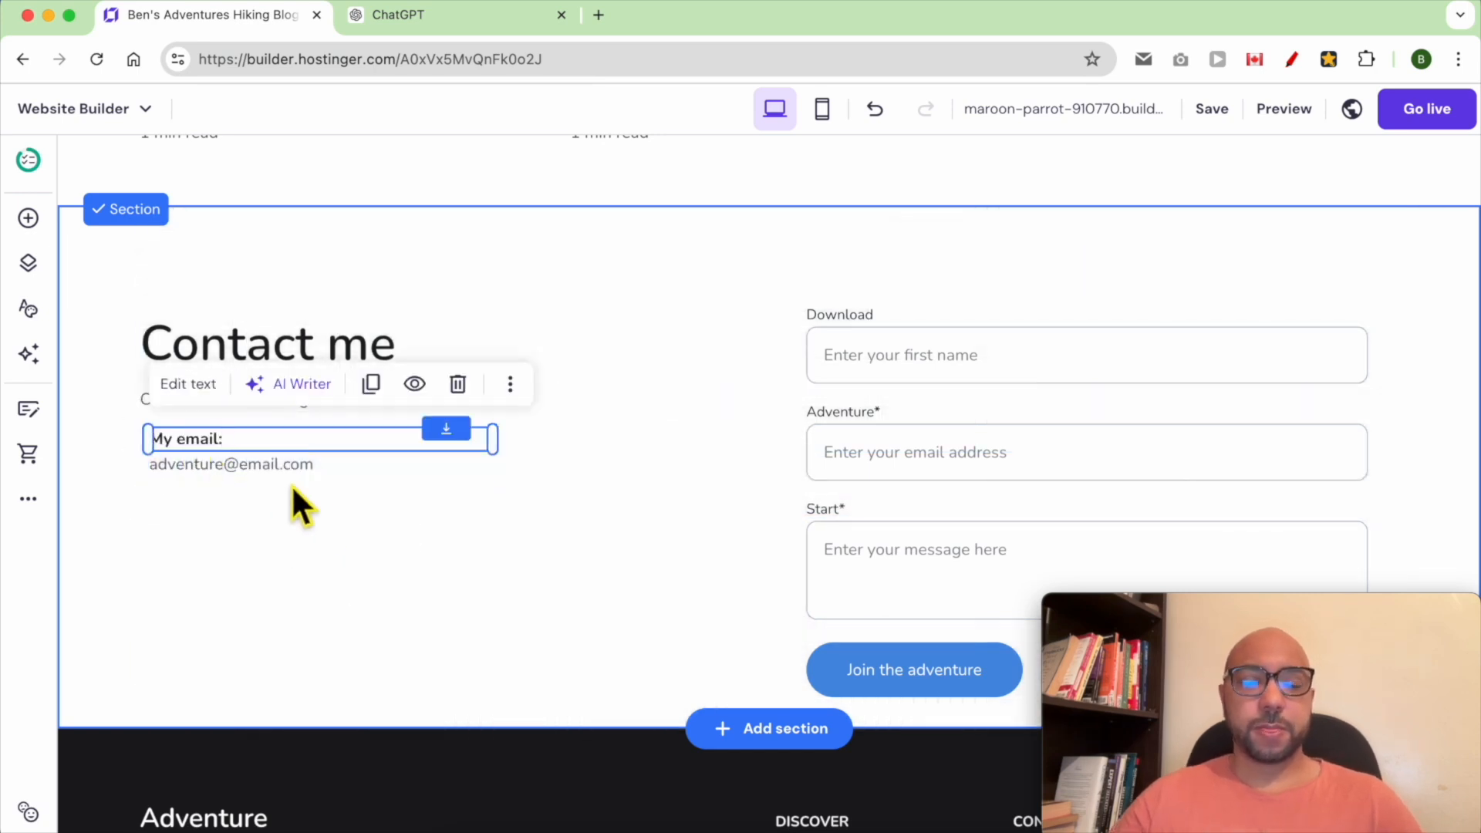
Replace the sample email address below it with the site owner's email address
{"action": "double_click", "coordinate": [185, 463]}
{"action": "double_click", "coordinate": [210, 464]}
{"action": "key", "text": "Escape"}
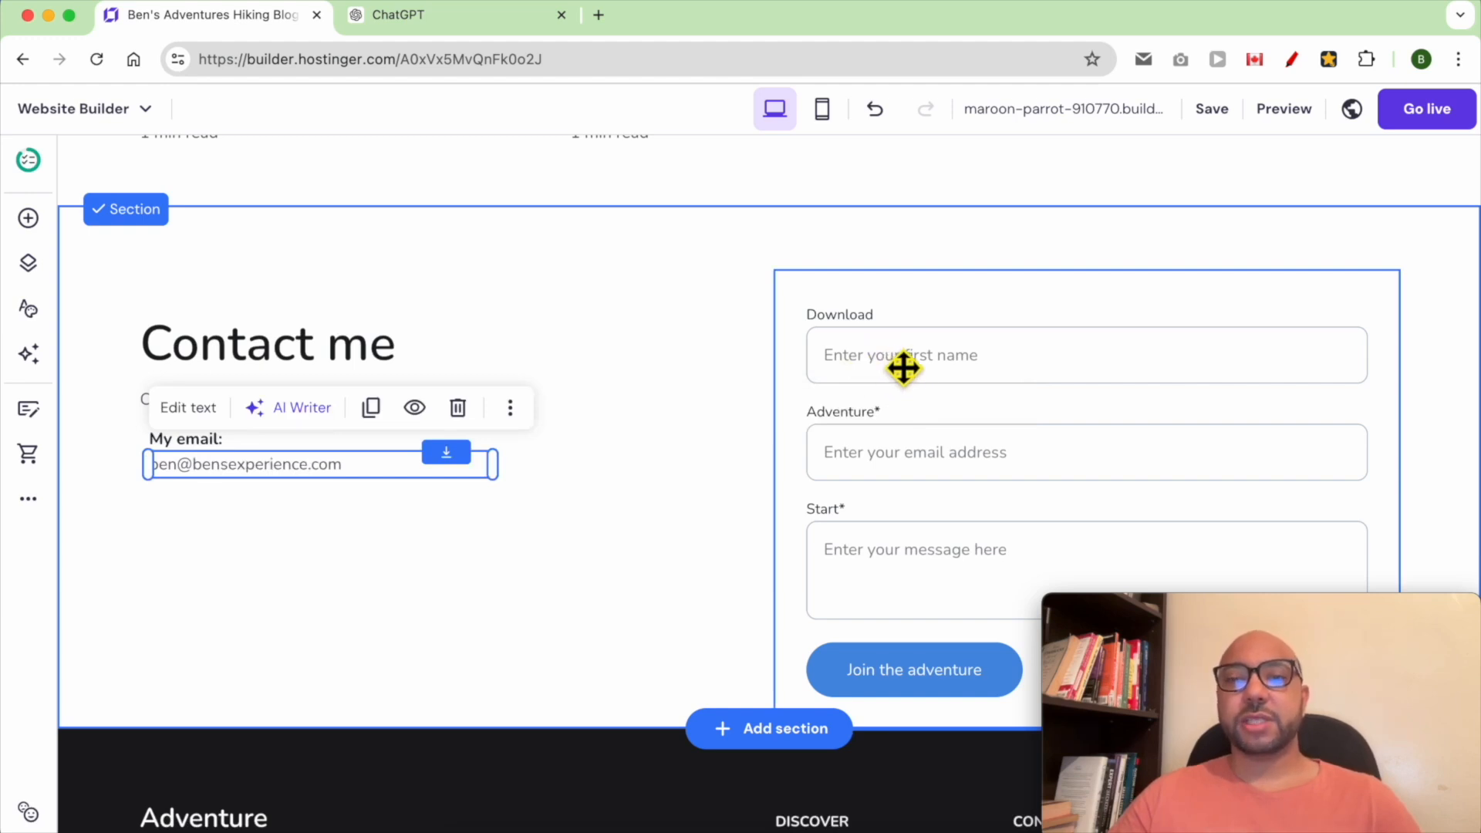
Open the contact form's field settings and rename the first field to "Name" with placeholder "Enter your name"
{"action": "left_click", "coordinate": [951, 374]}
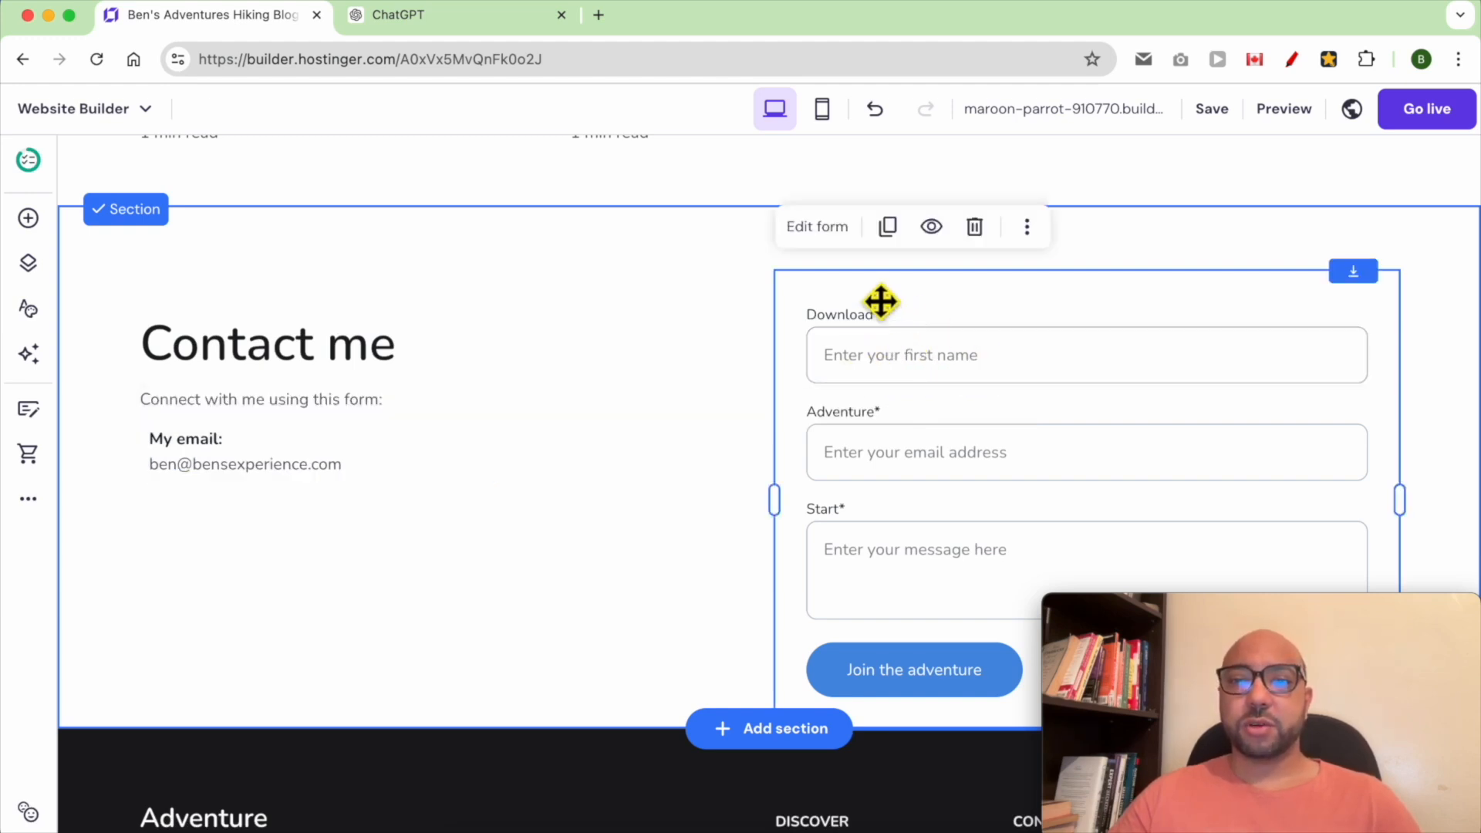
{"action": "left_click", "coordinate": [819, 227]}
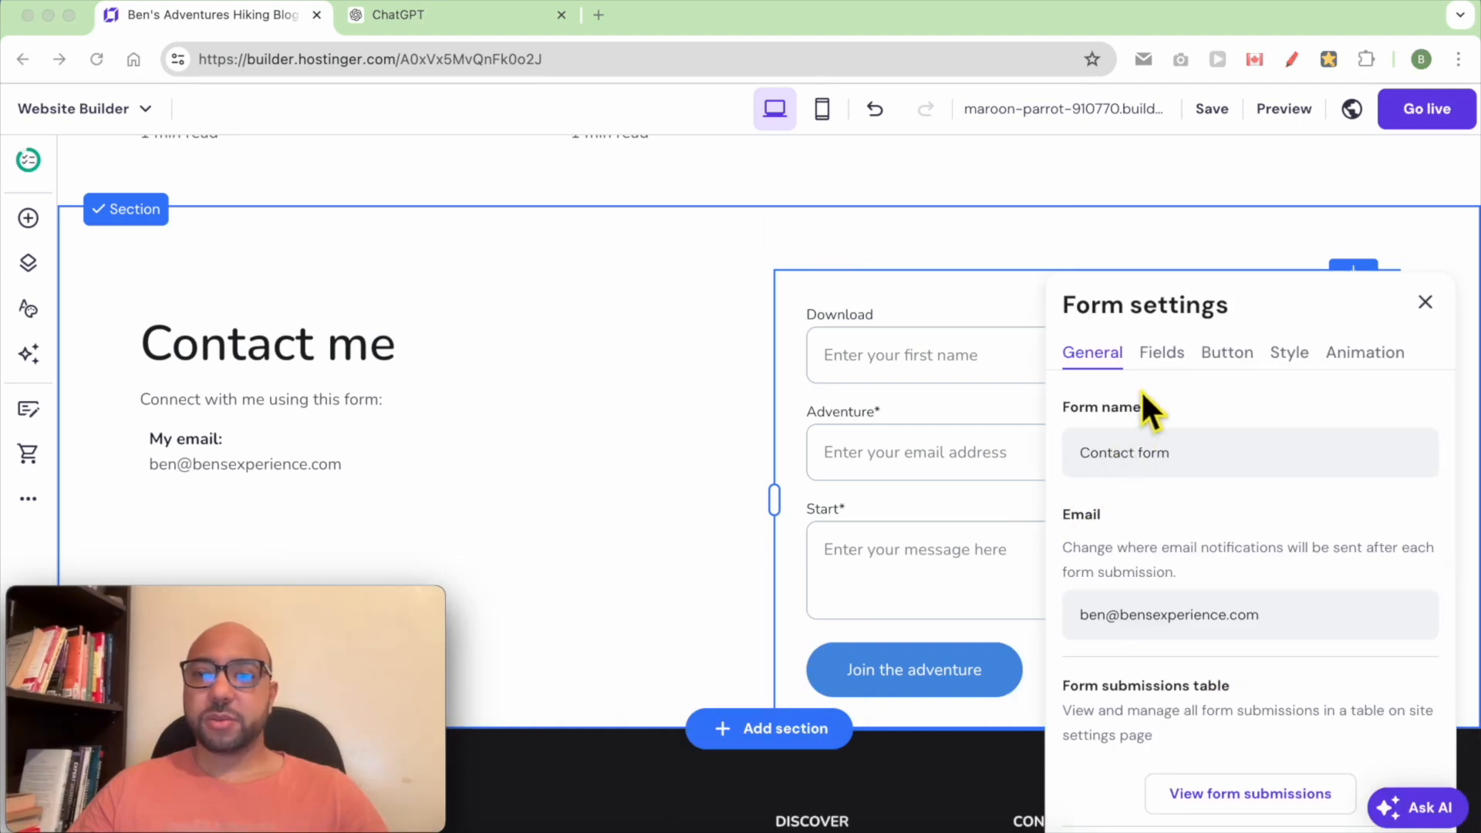
{"action": "left_click", "coordinate": [1169, 356]}
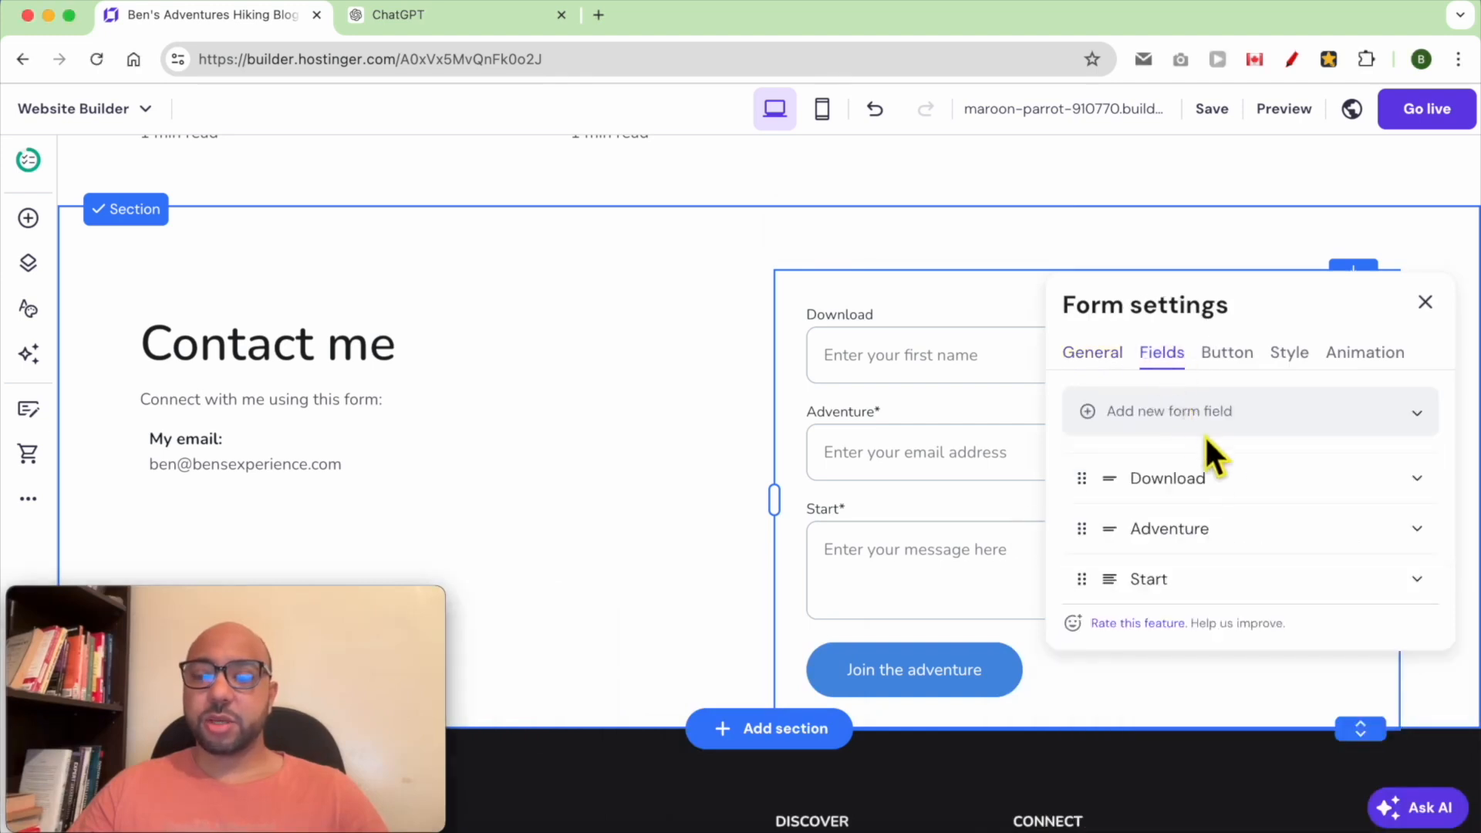
{"action": "left_click", "coordinate": [1418, 480]}
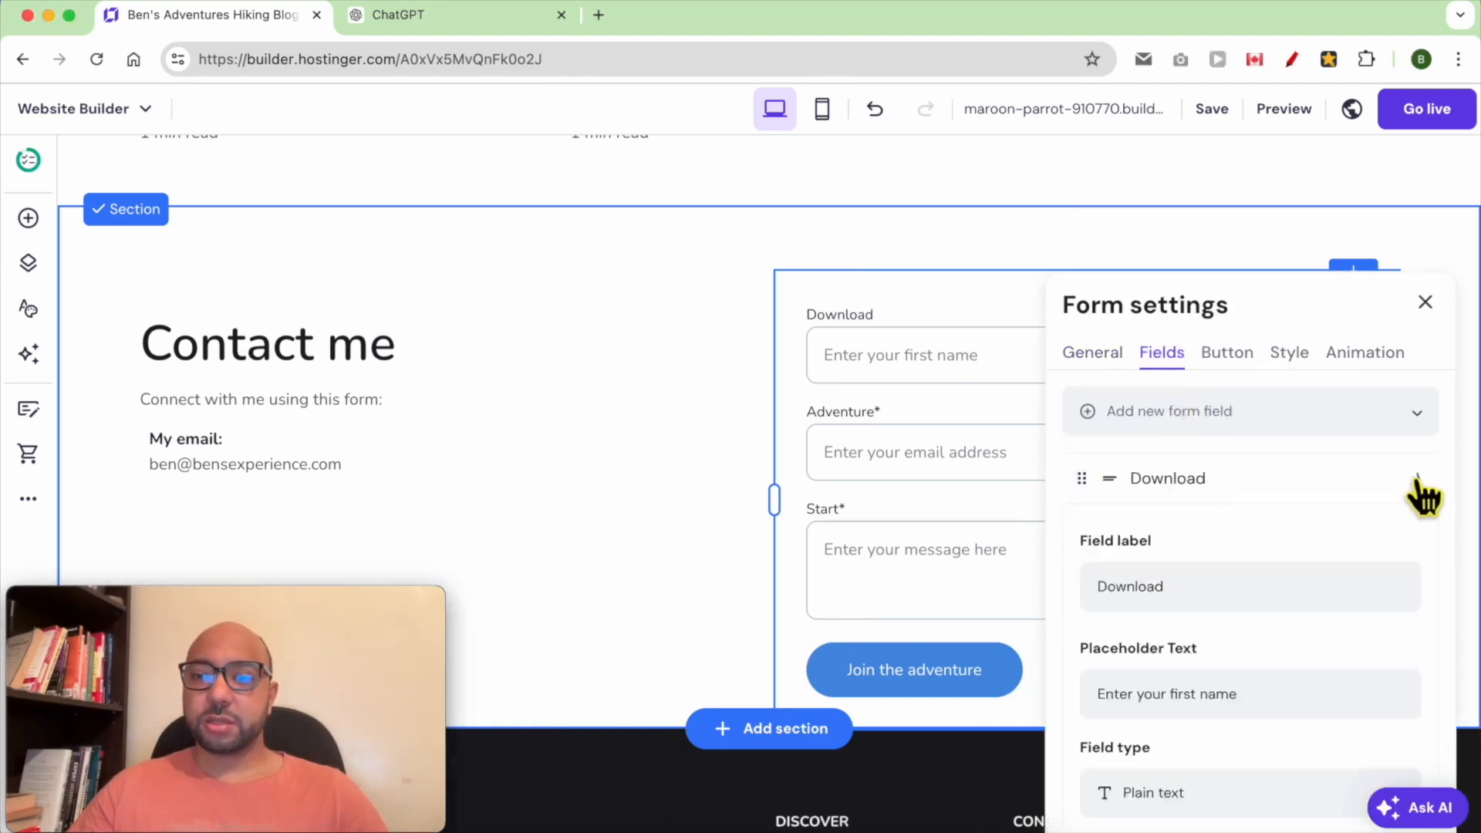
{"action": "double_click", "coordinate": [1227, 601]}
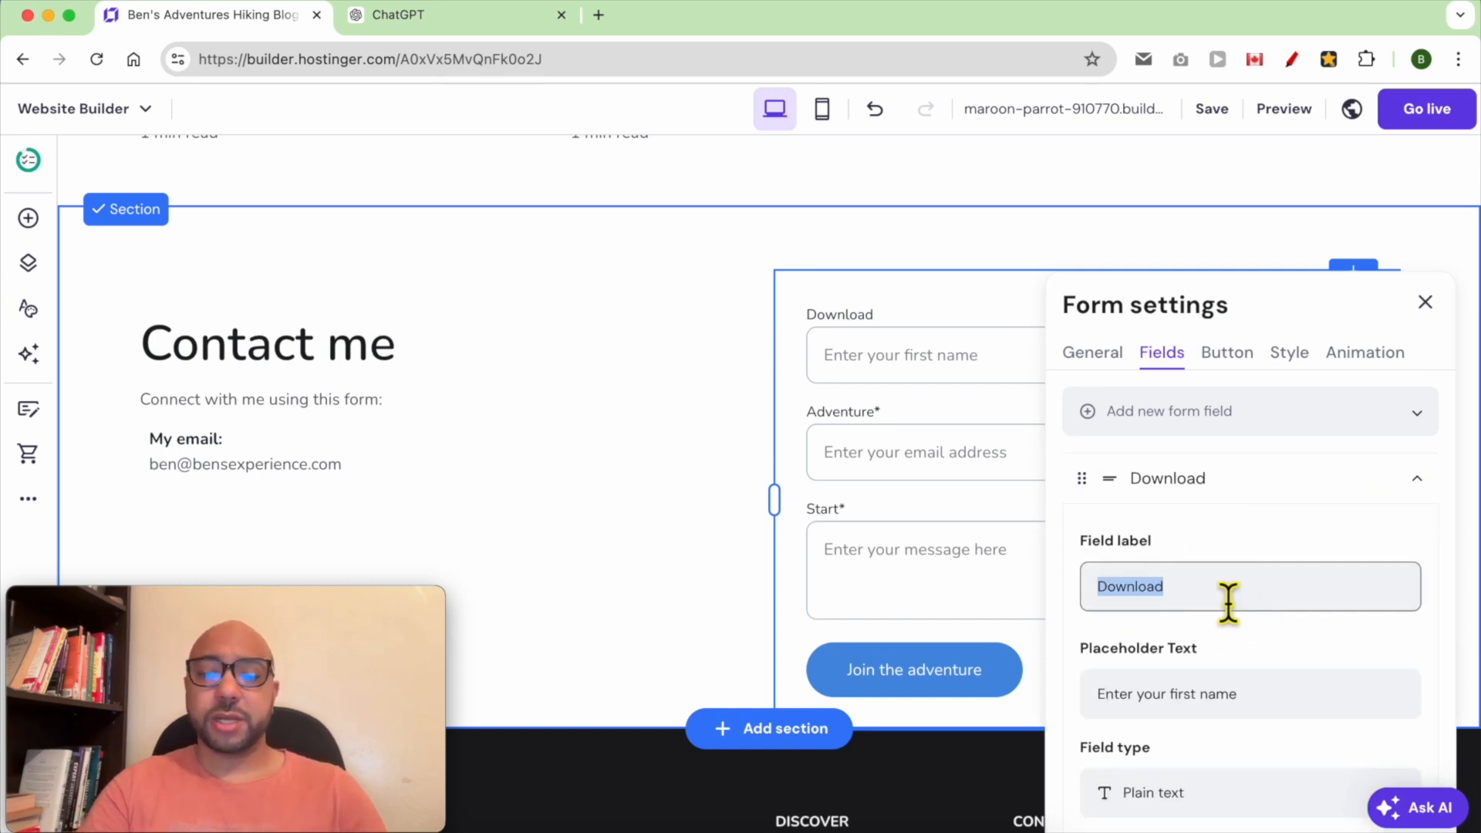
{"action": "type", "text": "Fir"}
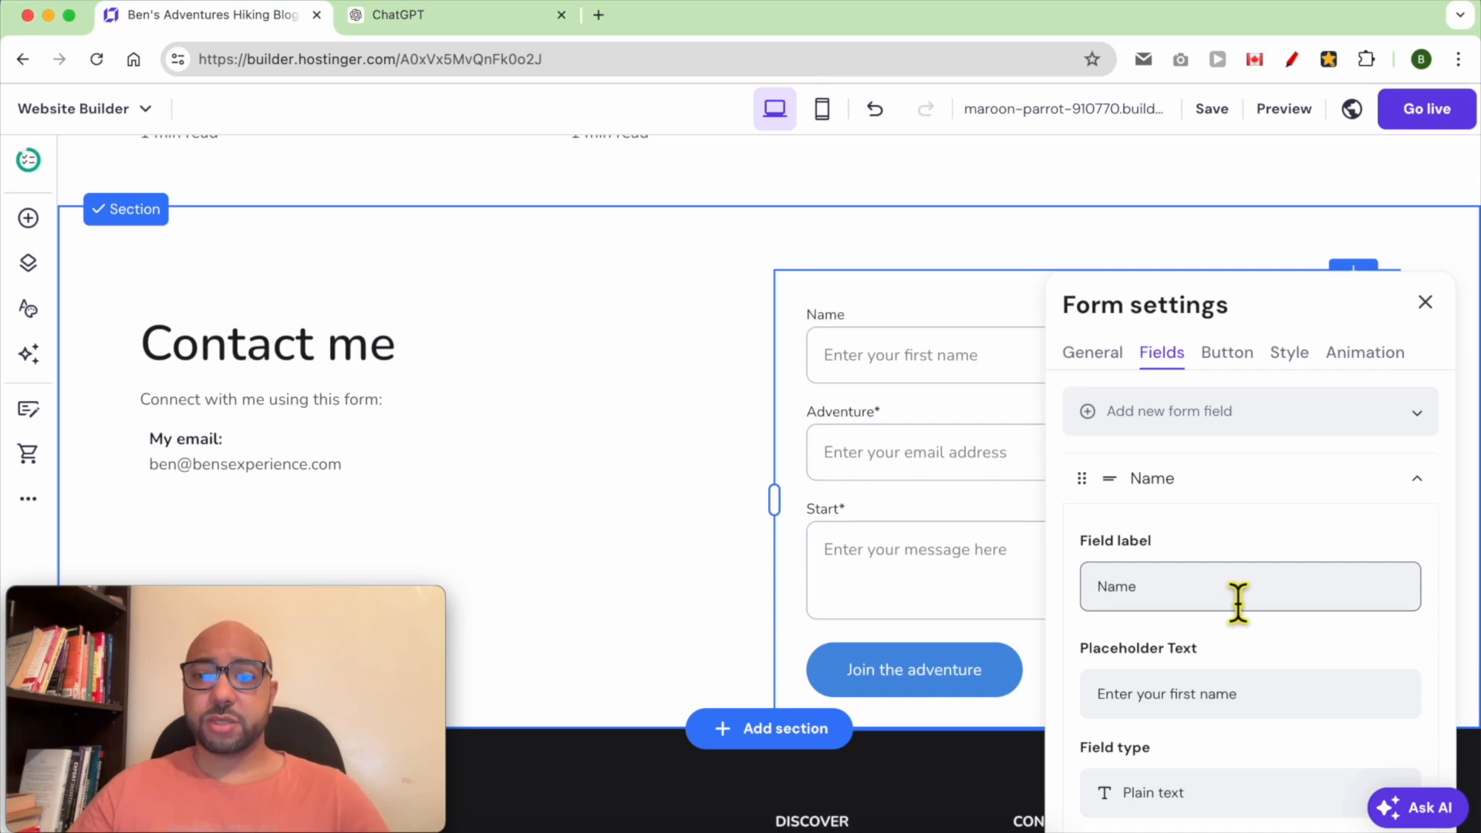
{"action": "double_click", "coordinate": [1196, 698]}
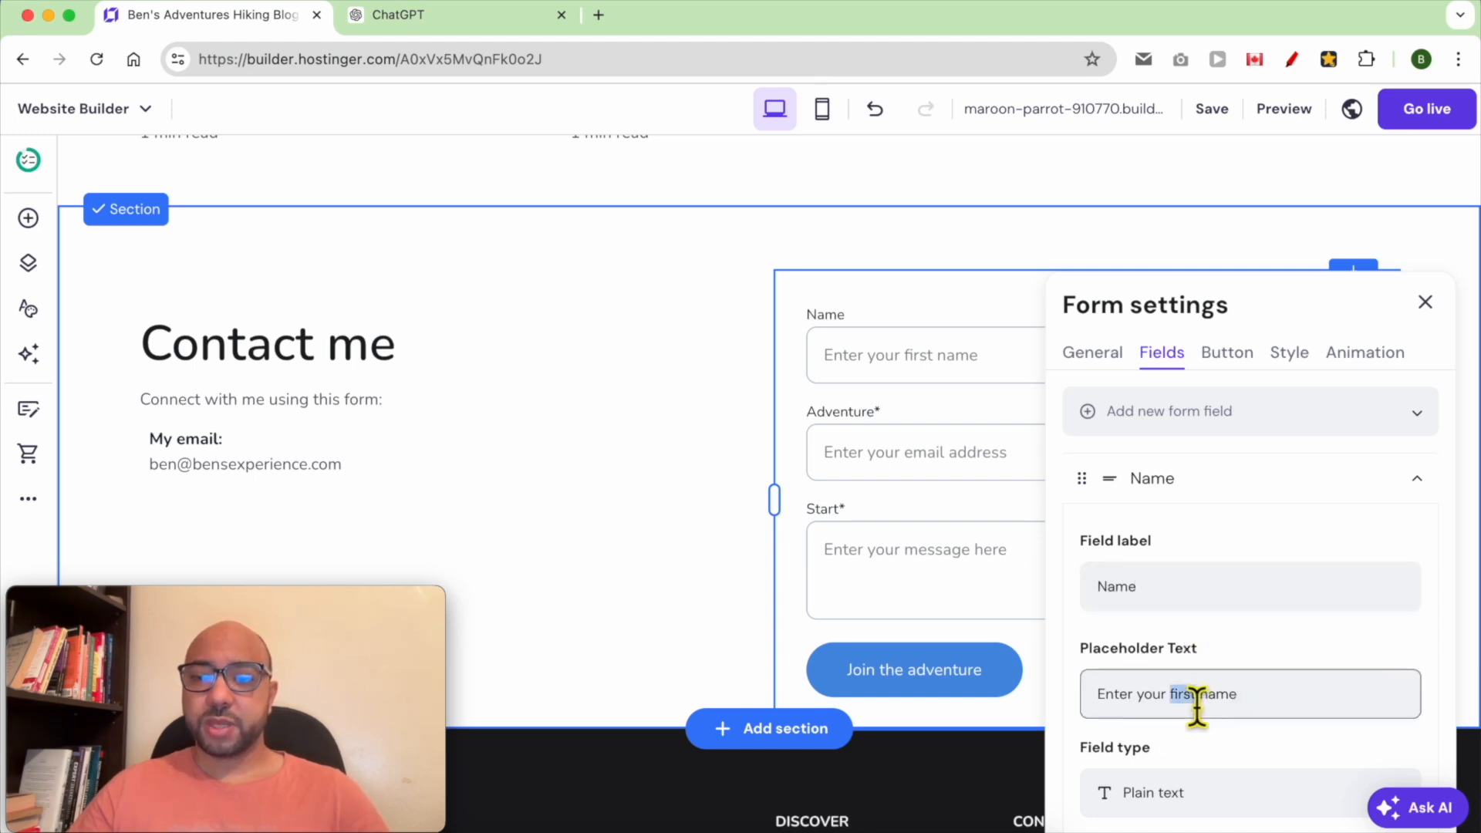
{"action": "key", "text": "BackSpace"}
{"action": "key", "text": "BackSpace"}
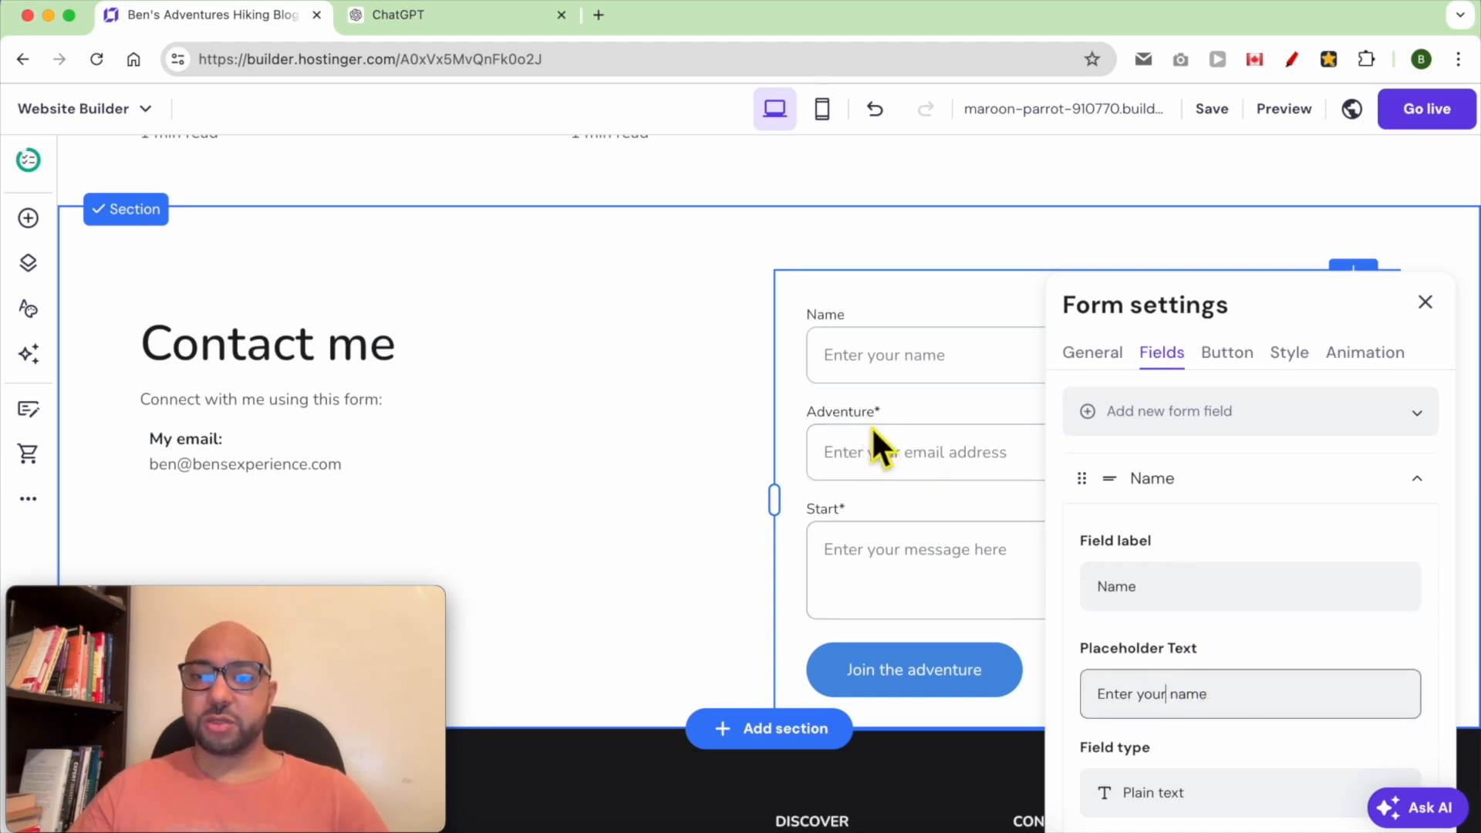
Rename the second form field's label to "Your email address"
{"action": "left_click", "coordinate": [1418, 480]}
{"action": "left_click", "coordinate": [1416, 534]}
{"action": "double_click", "coordinate": [1220, 651]}
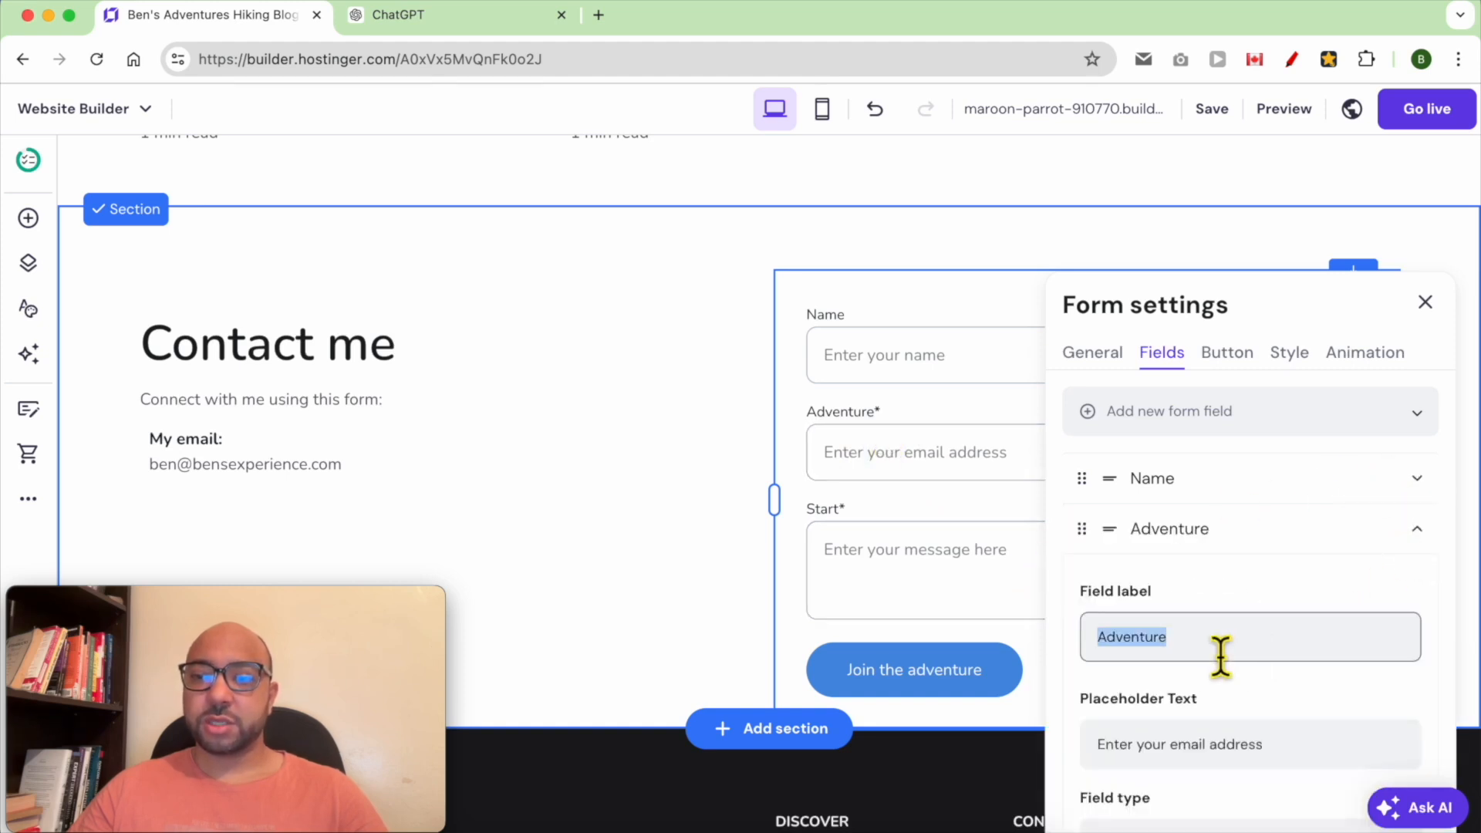
{"action": "type", "text": "Emai"}
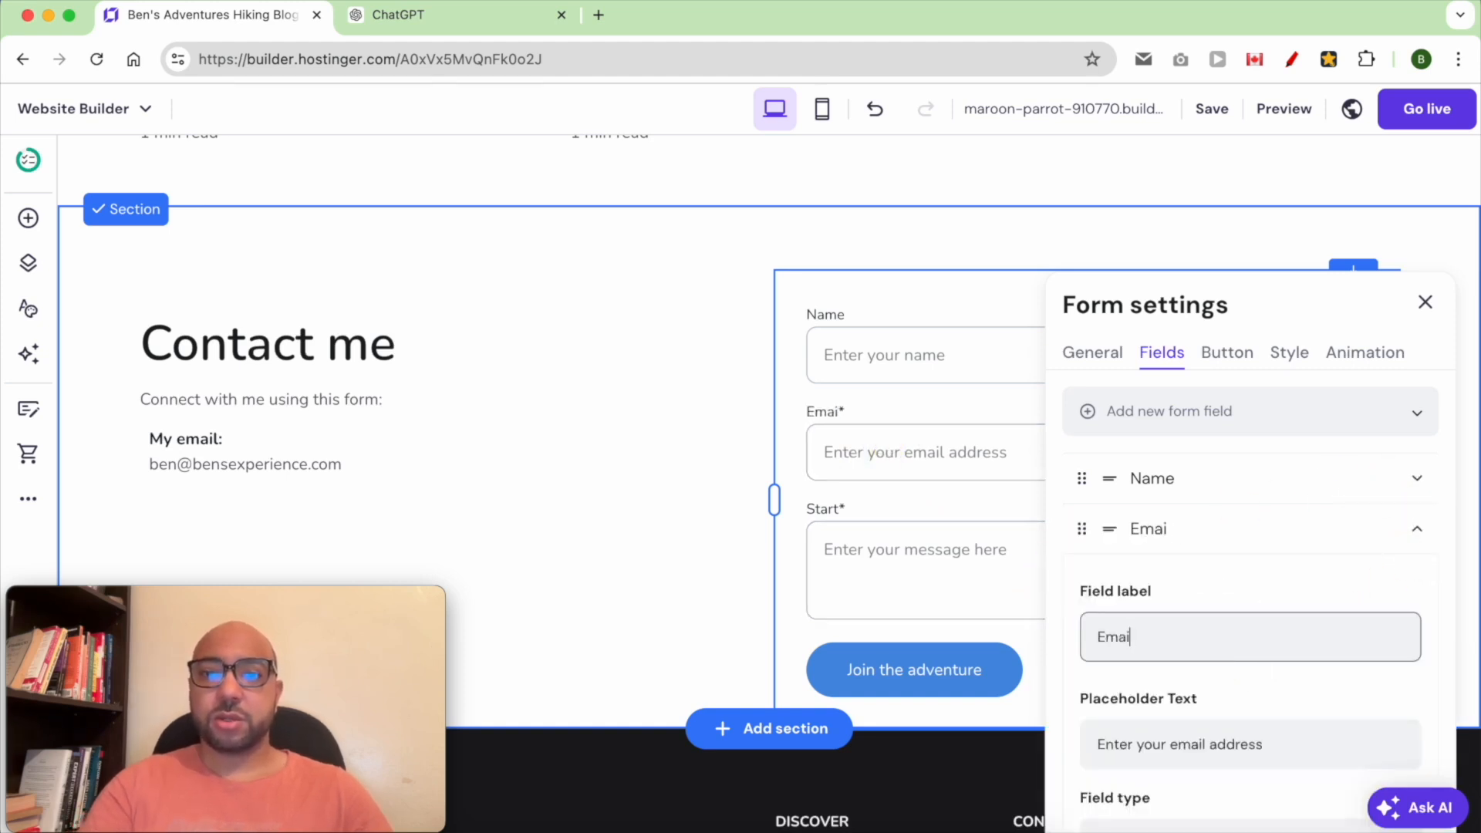
{"action": "type", "text": "Your"}
{"action": "key", "text": "Delete"}
{"action": "type", "text": "e"}
{"action": "key", "text": "End"}
{"action": "type", "text": "address"}
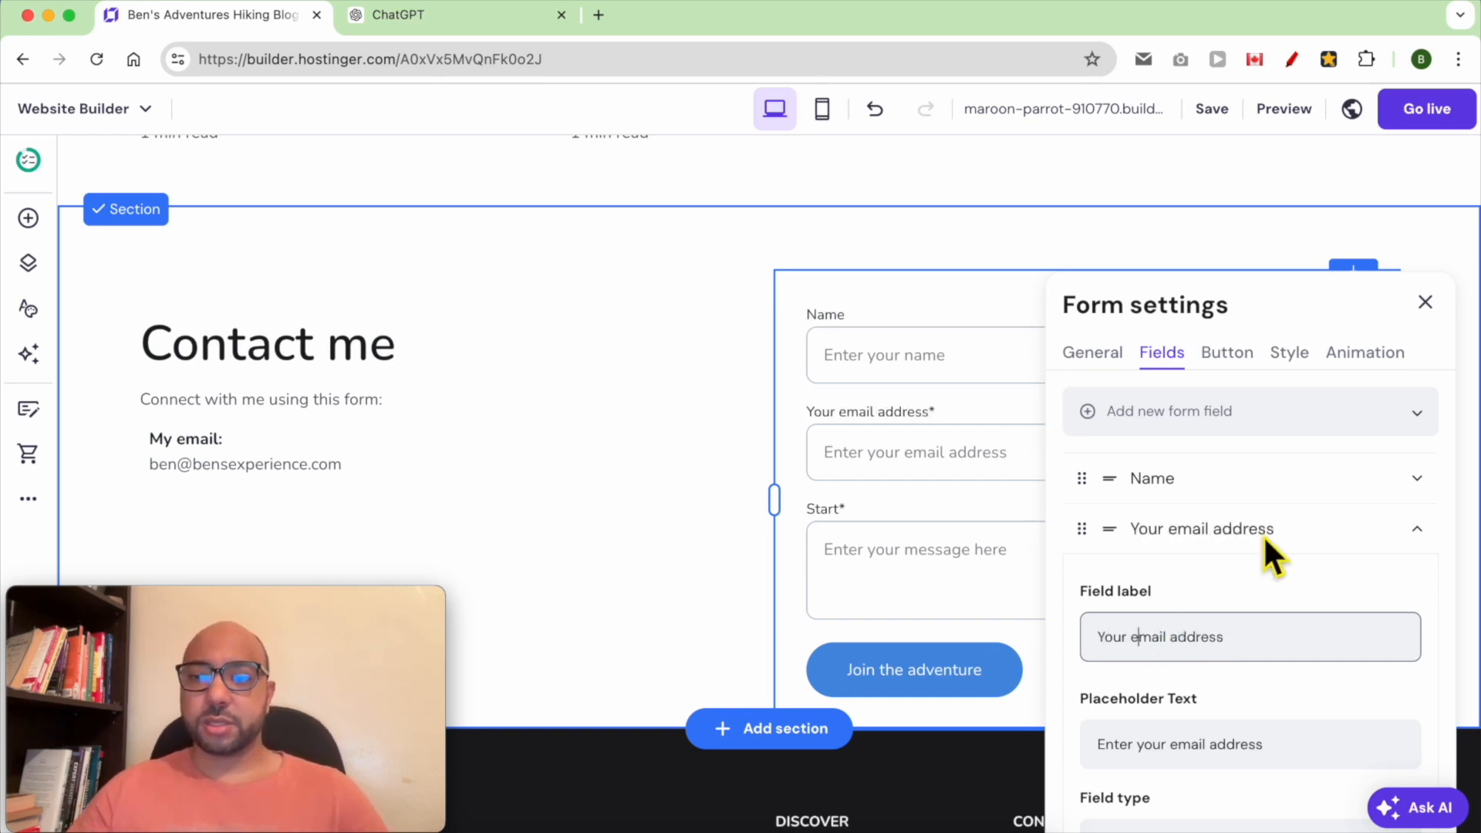
Rename the third form field's label to "Your message"
{"action": "left_click", "coordinate": [1414, 529]}
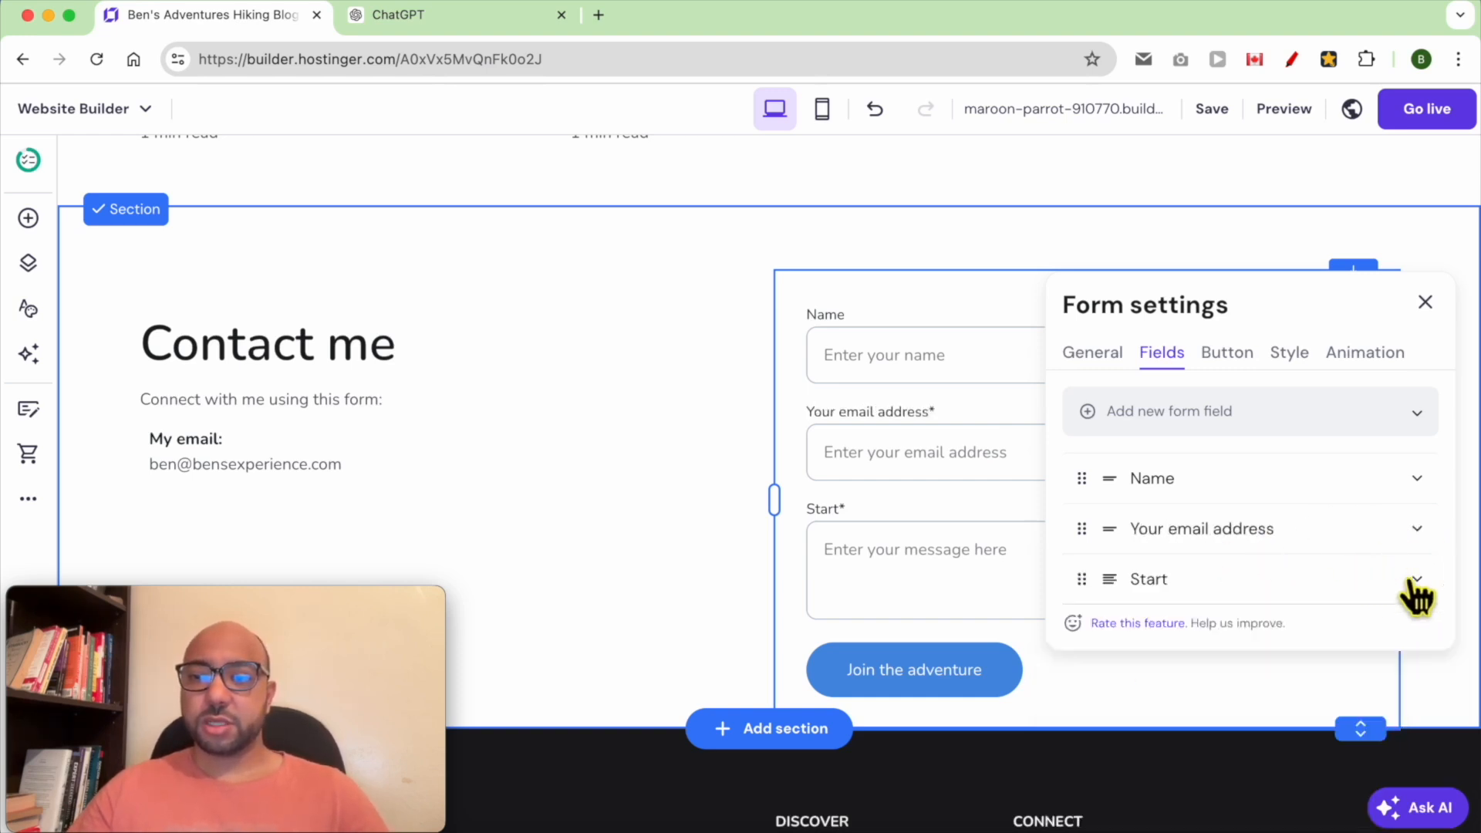
{"action": "left_click", "coordinate": [1411, 580]}
{"action": "left_click", "coordinate": [1226, 689]}
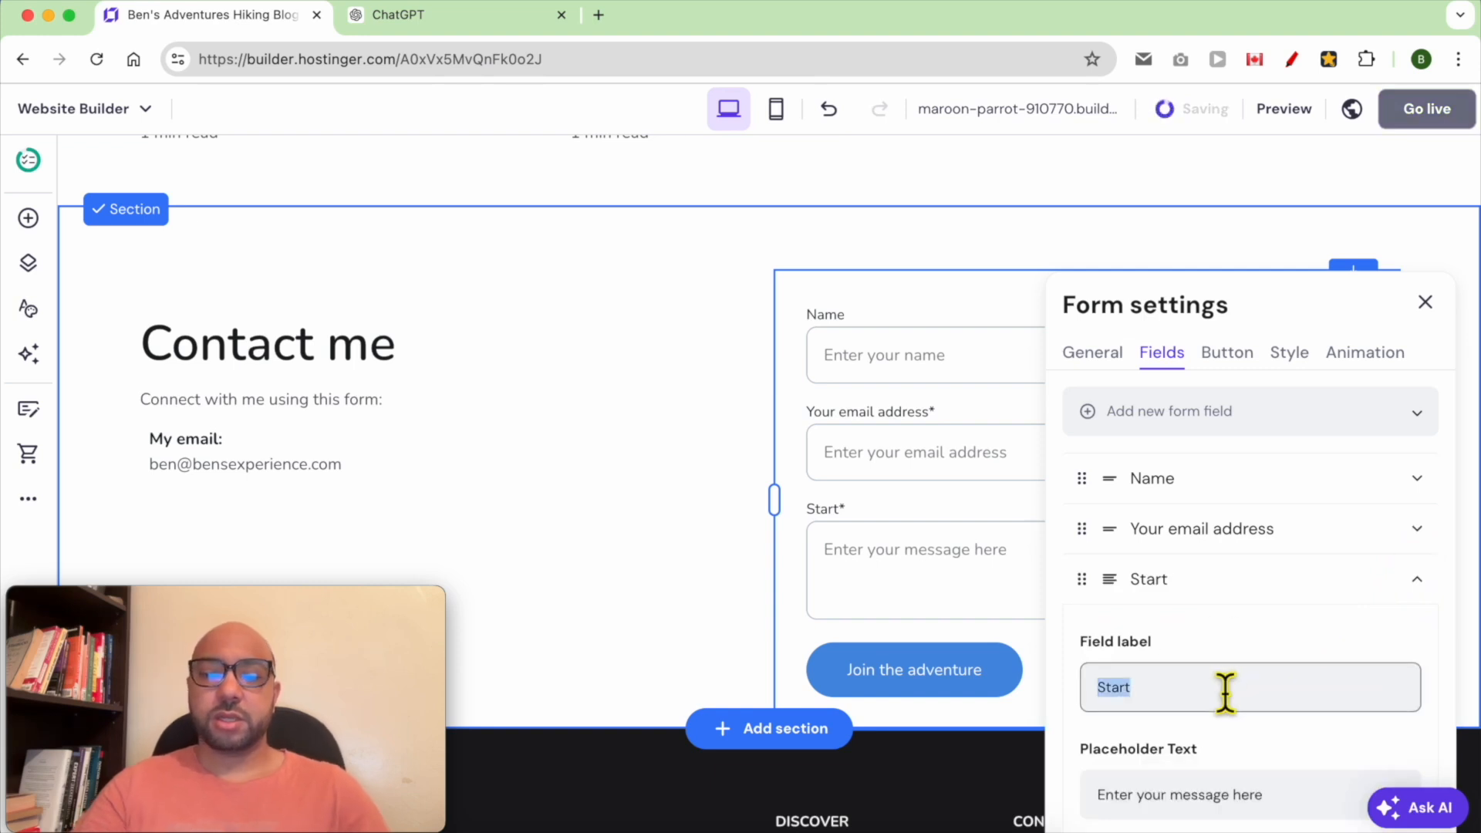
{"action": "type", "text": "Your message"}
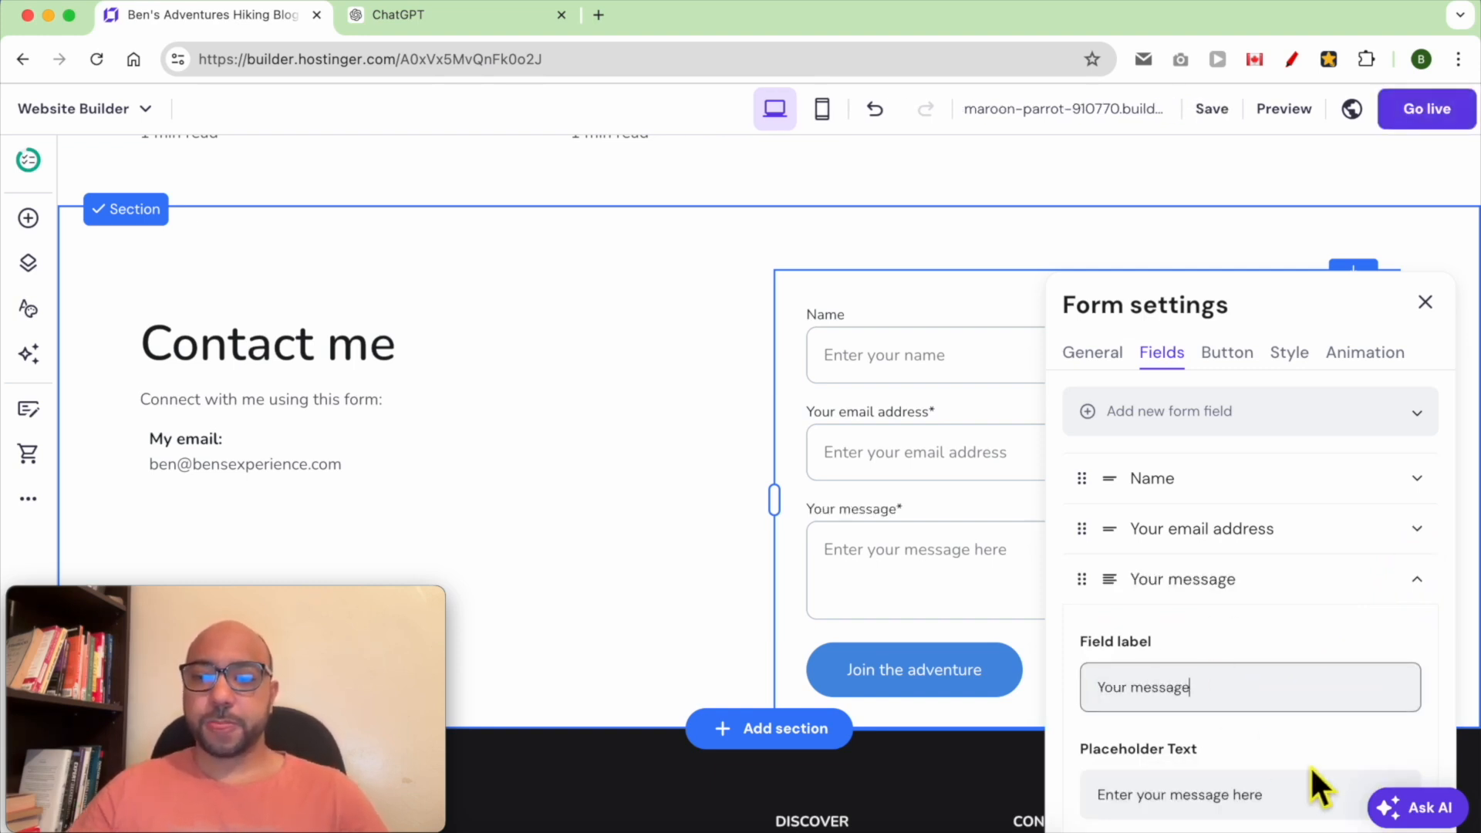
{"action": "scroll", "coordinate": [1320, 771], "scroll_direction": "down", "scroll_amount": 3}
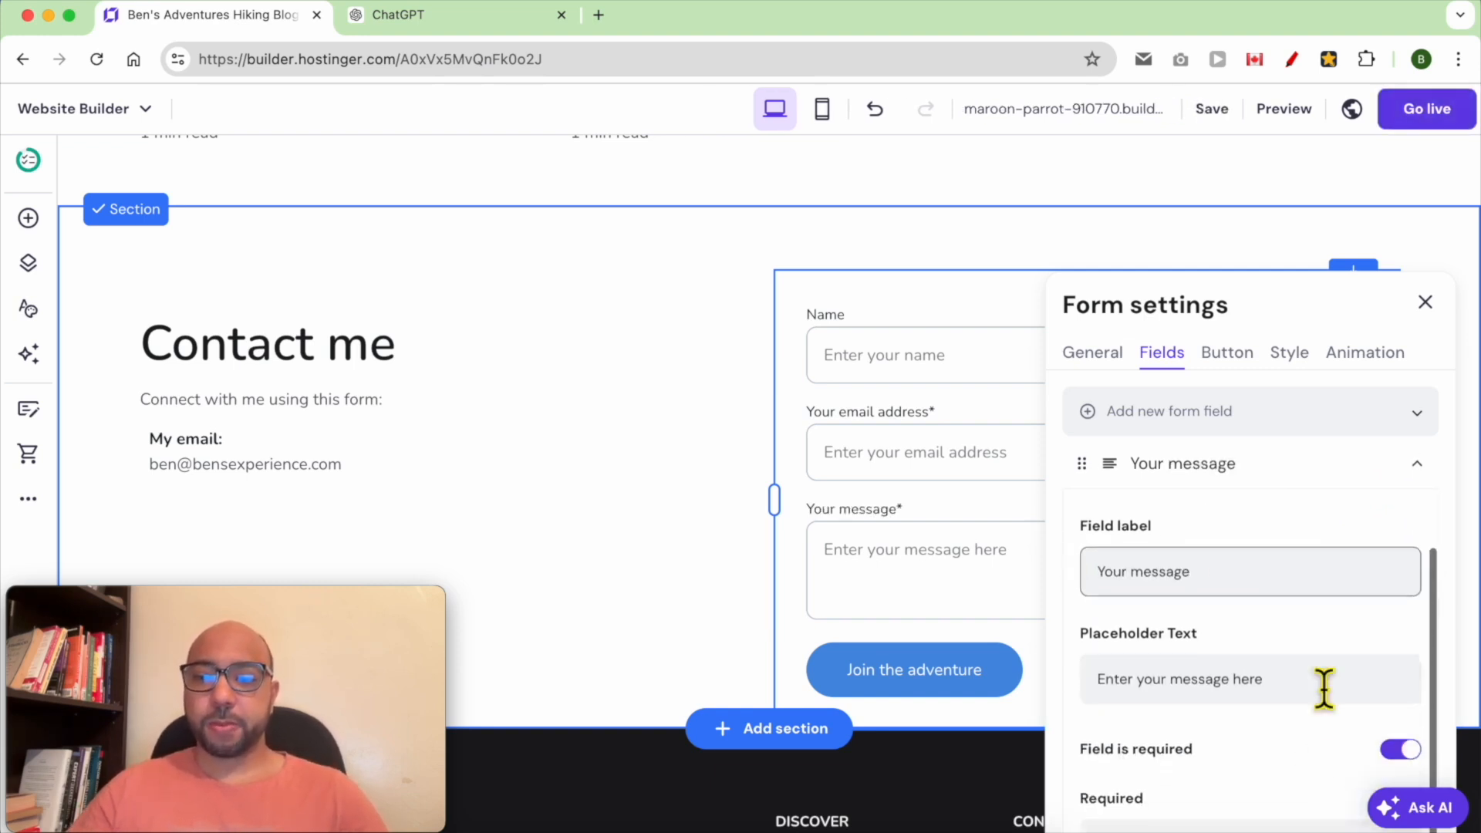
{"action": "left_click", "coordinate": [1418, 466]}
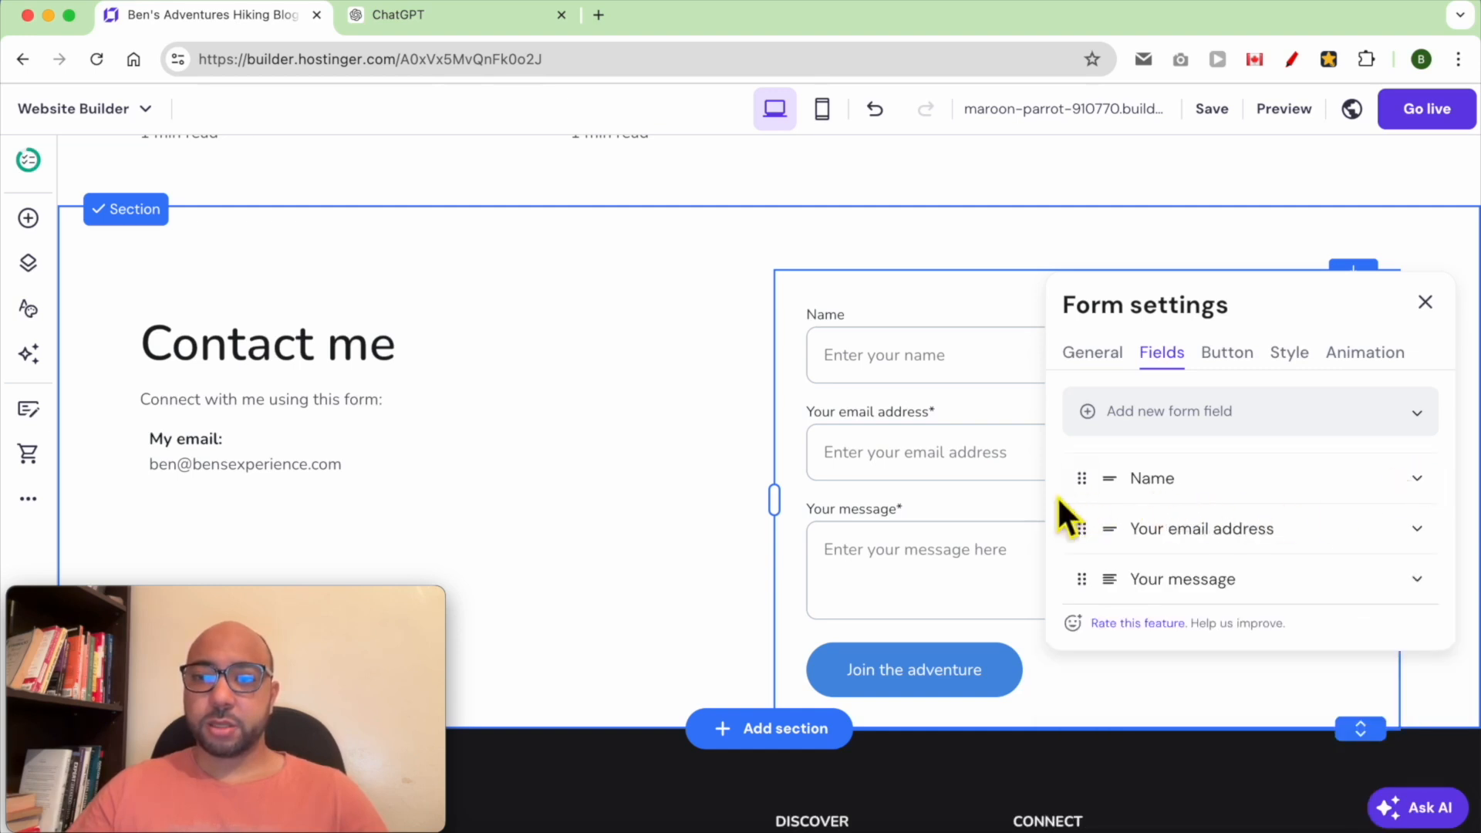
Make the Name field required
{"action": "left_click", "coordinate": [1416, 480]}
{"action": "scroll", "coordinate": [1303, 571], "scroll_direction": "down", "scroll_amount": 5}
{"action": "left_click", "coordinate": [1402, 705]}
Set the form's button text to "Send your message" and close the form settings
{"action": "left_click", "coordinate": [1228, 300]}
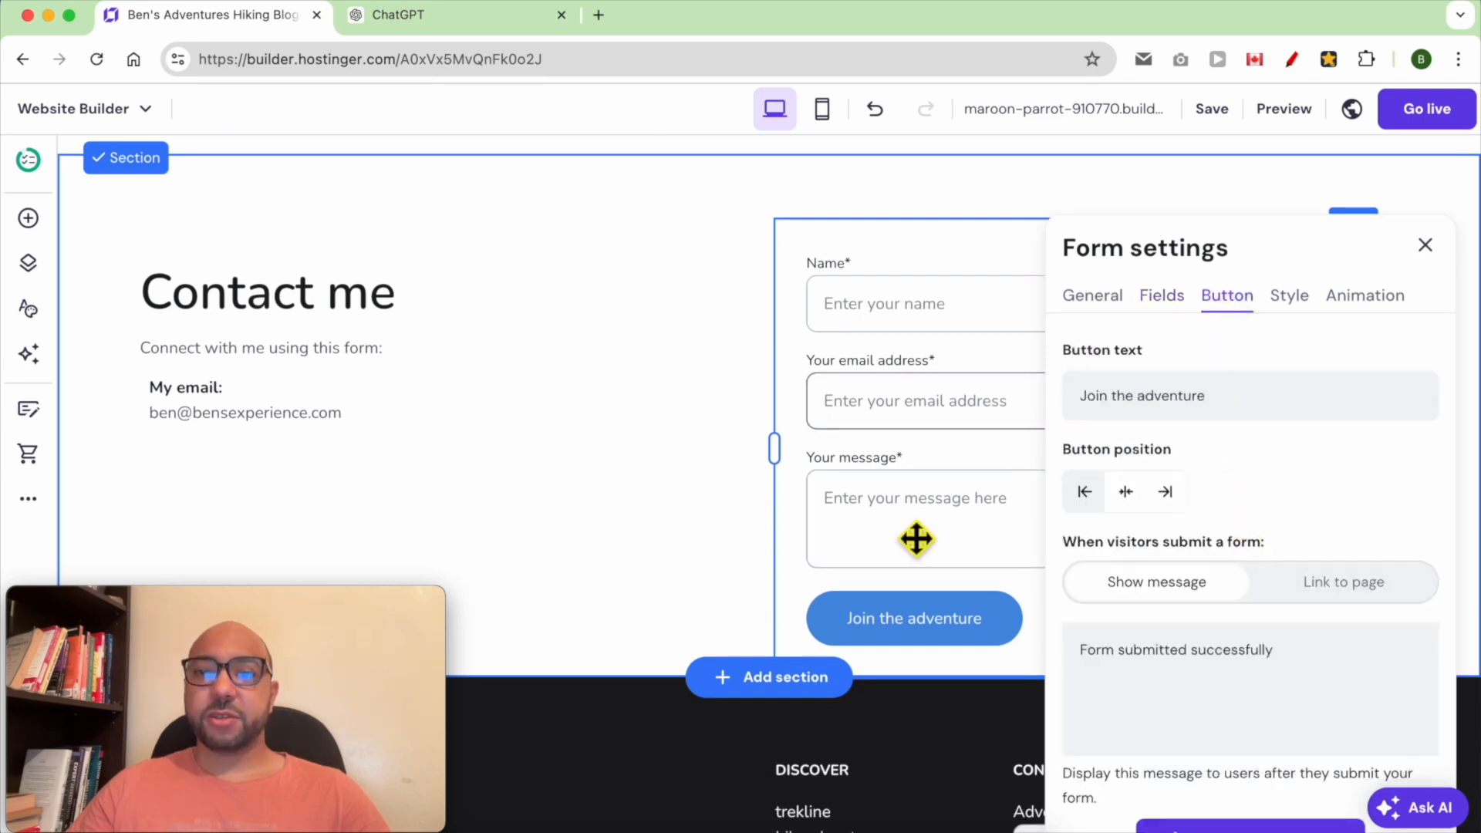
{"action": "double_click", "coordinate": [1247, 407]}
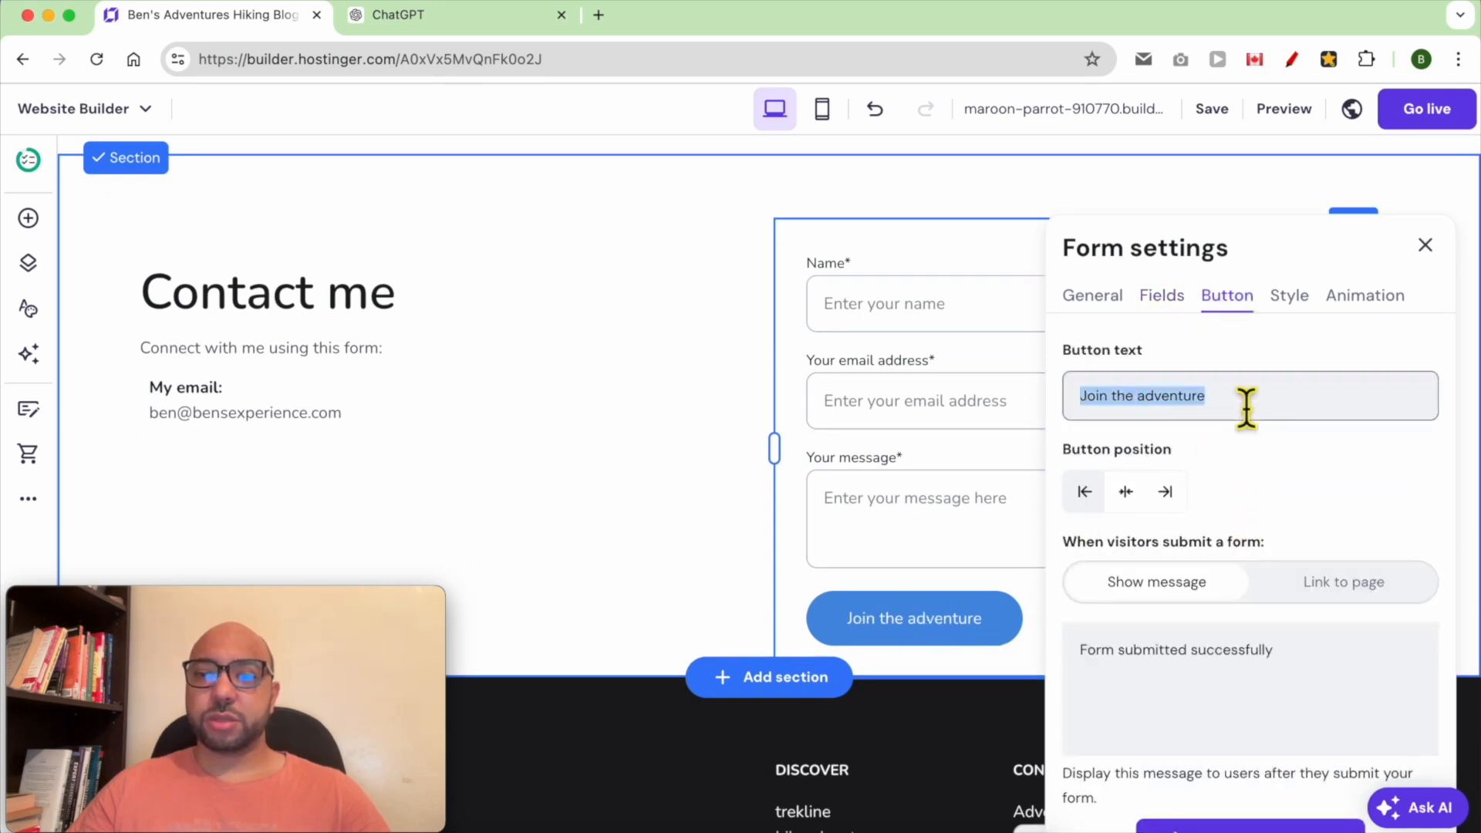
{"action": "type", "text": "Send your "}
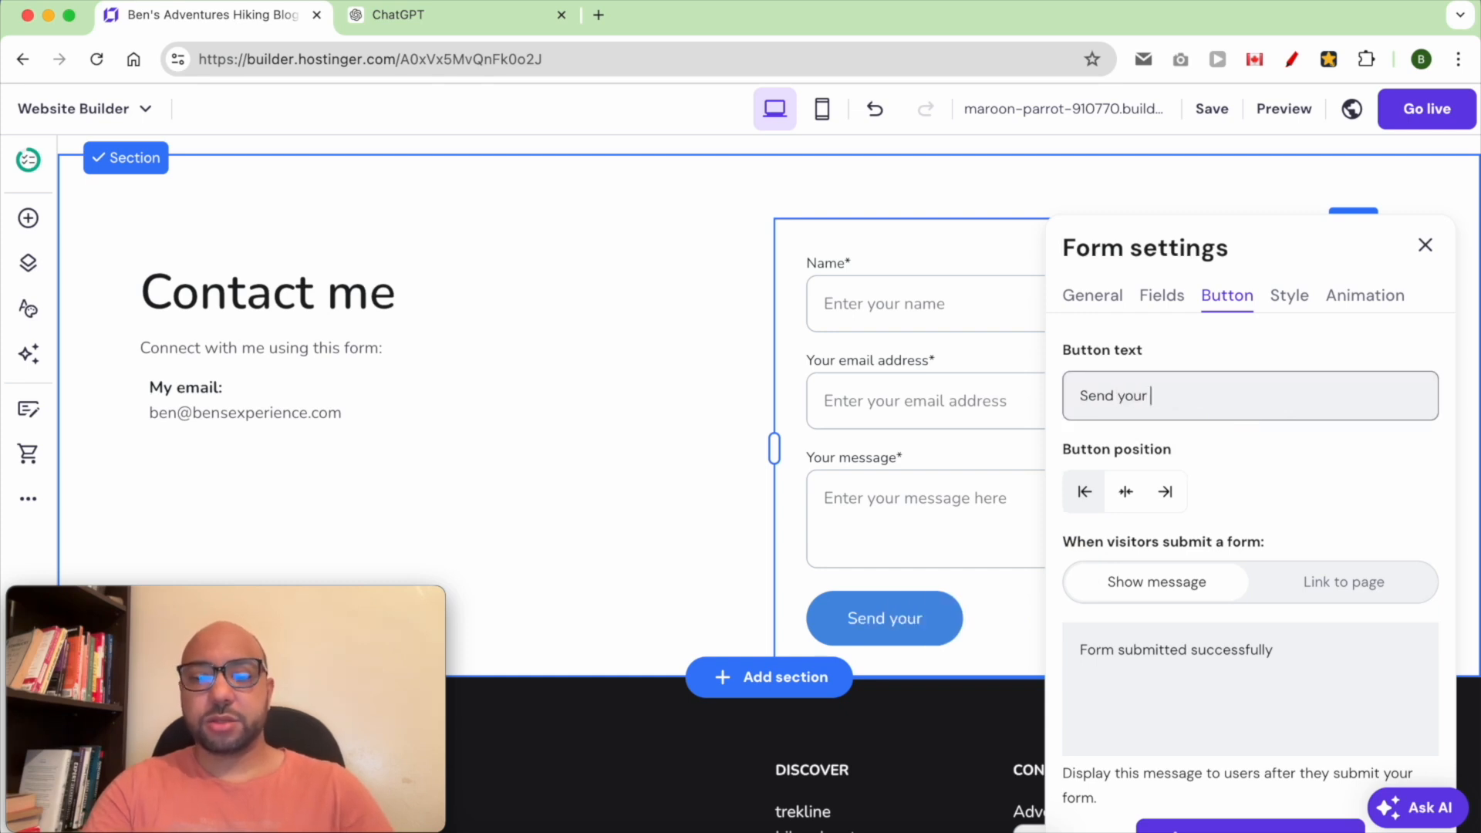
{"action": "type", "text": "message"}
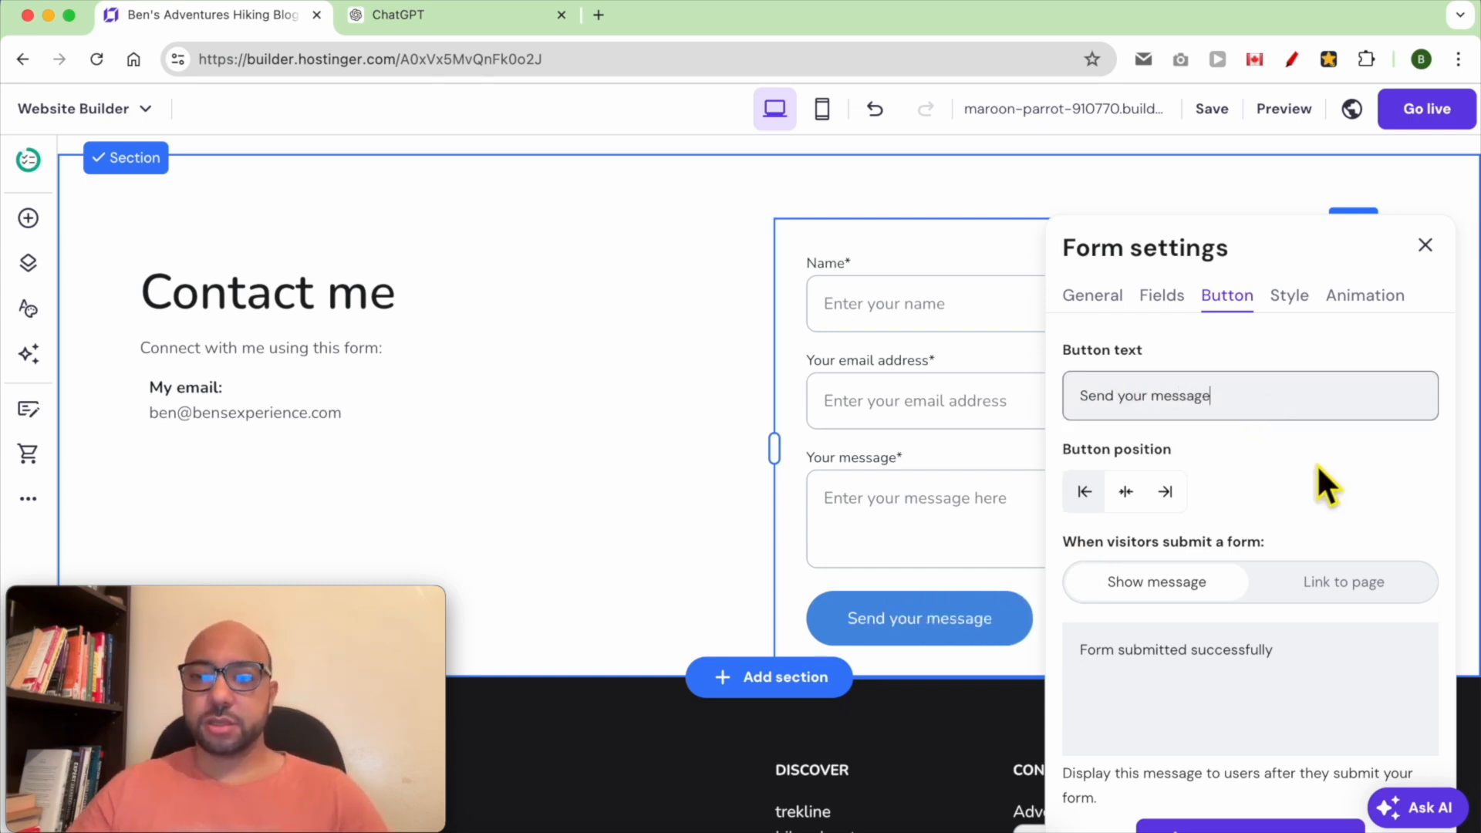
{"action": "triple_click", "coordinate": [1216, 694]}
{"action": "left_click", "coordinate": [1350, 689]}
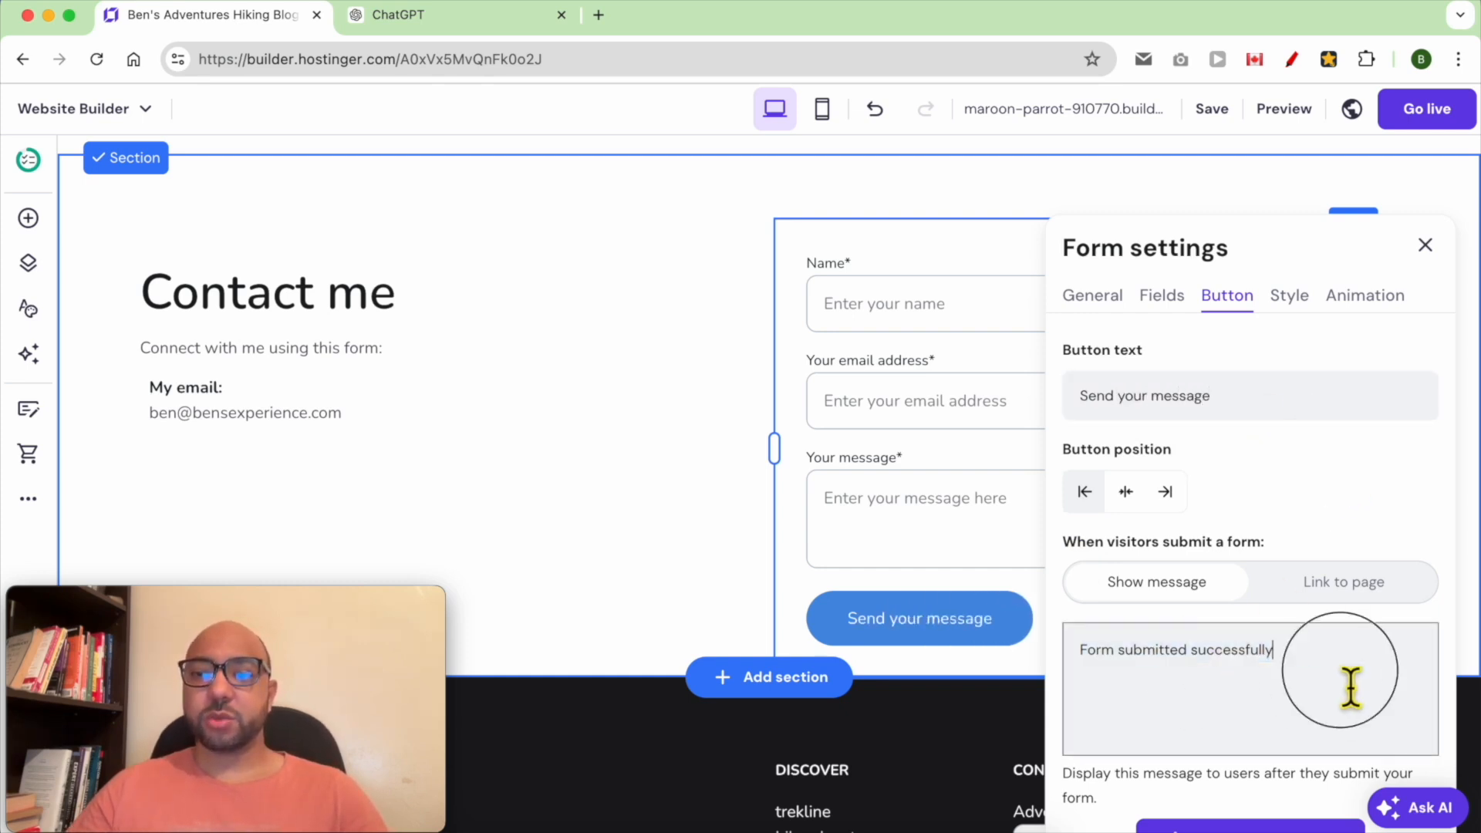
{"action": "triple_click", "coordinate": [1240, 671]}
{"action": "left_click", "coordinate": [1284, 669]}
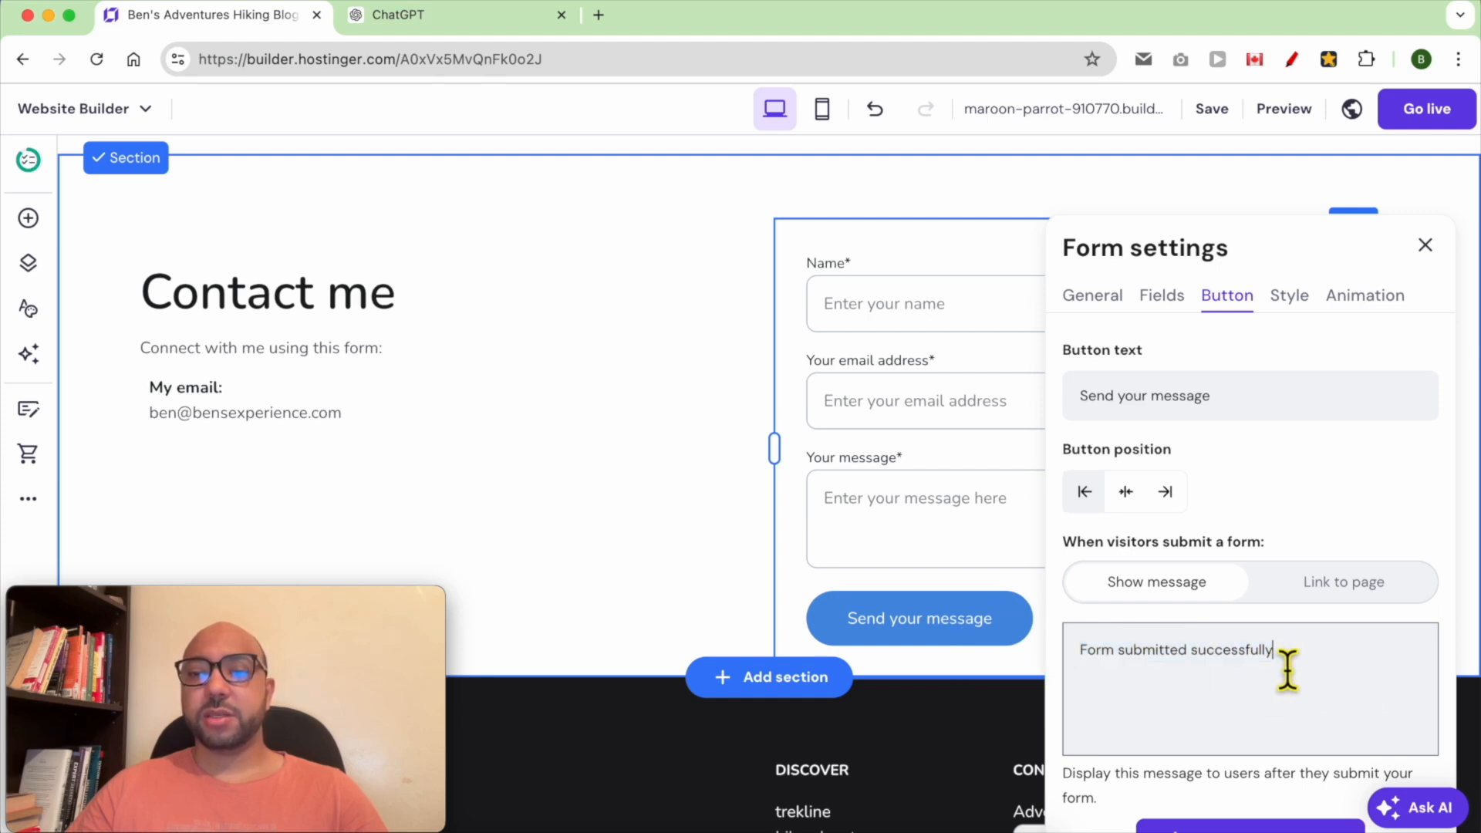
{"action": "left_click", "coordinate": [1342, 517]}
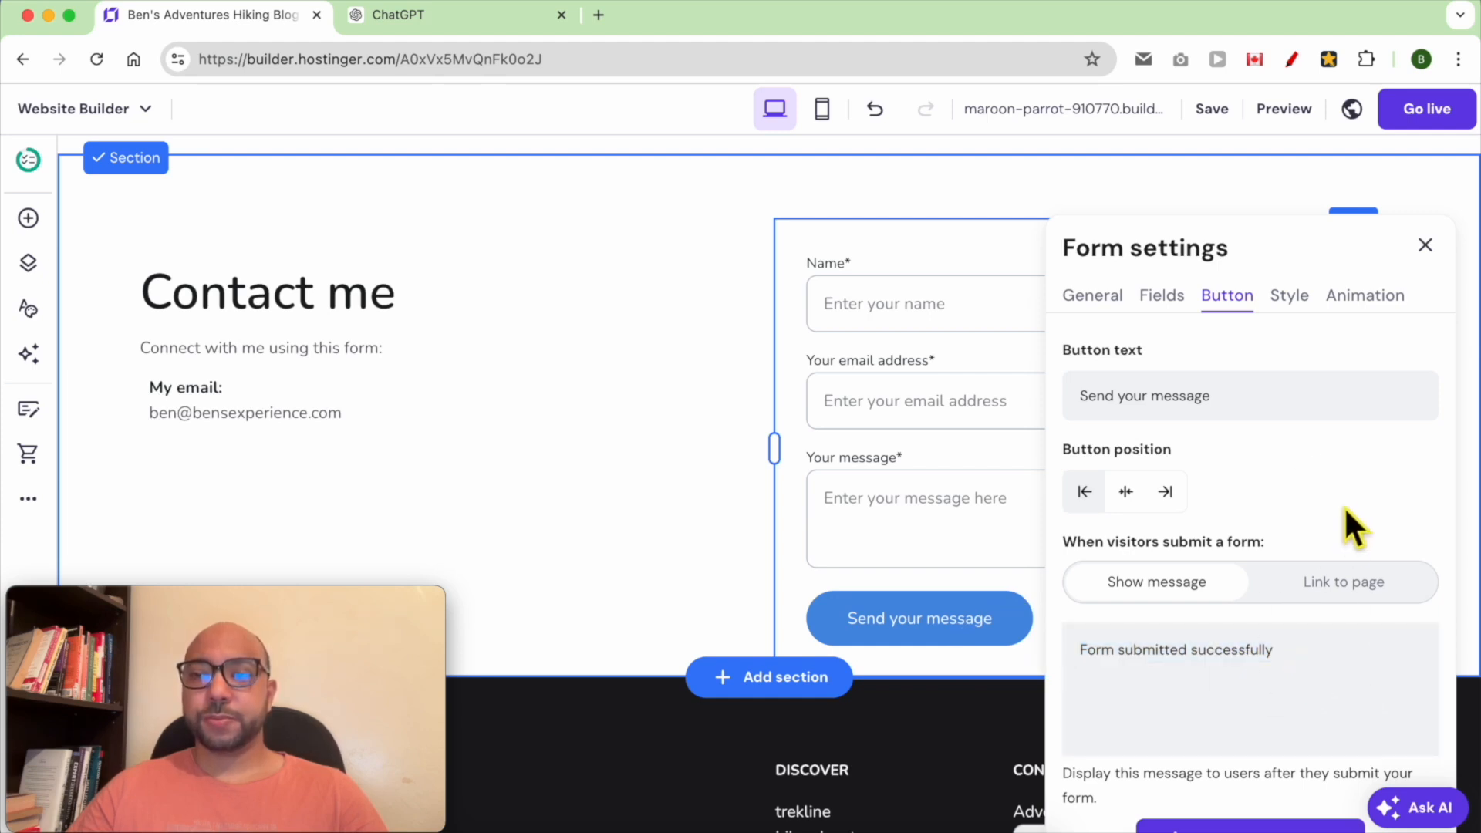
{"action": "left_click", "coordinate": [1424, 248]}
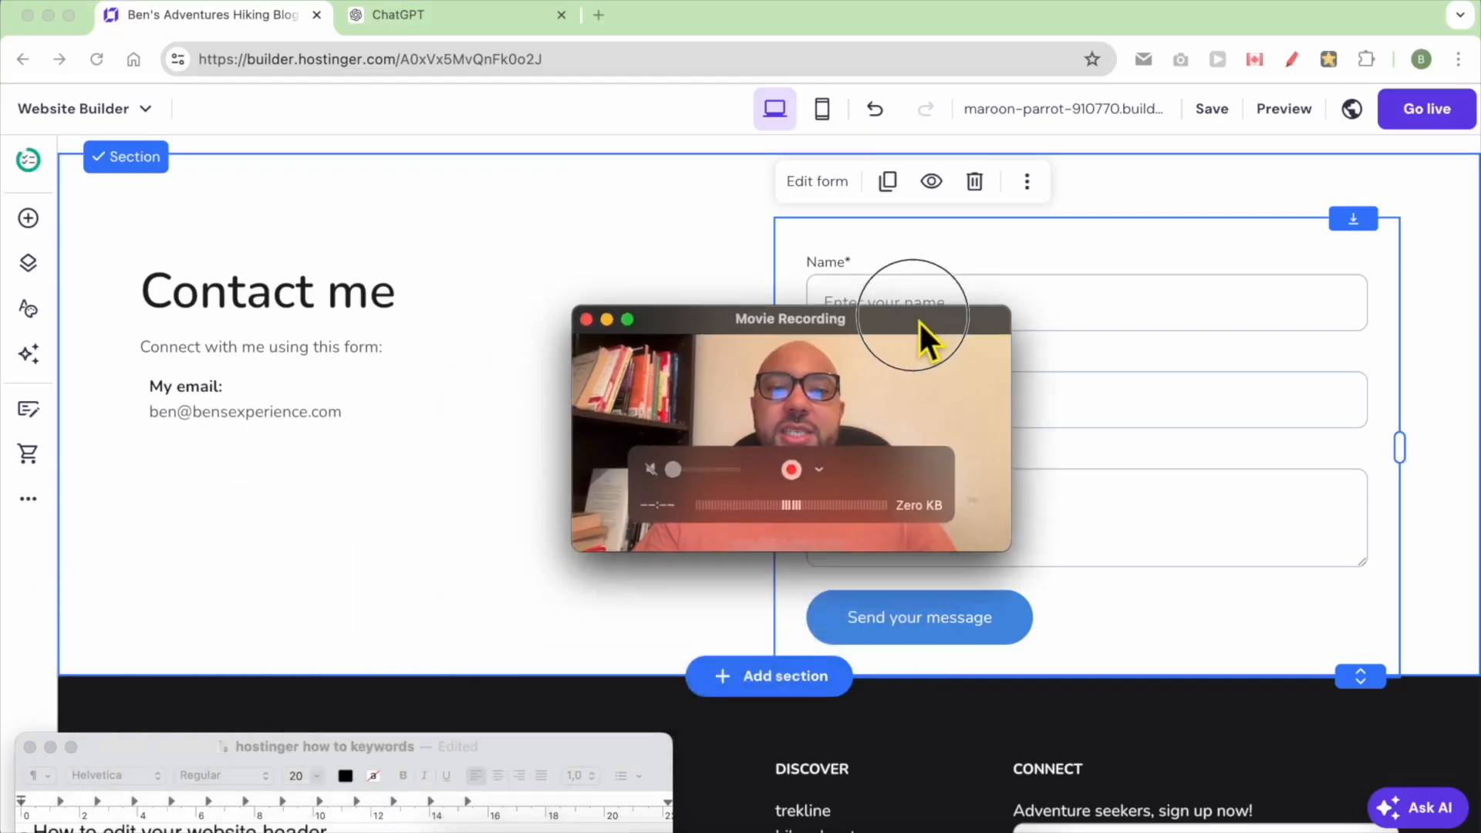
Scroll to the footer and change its title to "Ben's Adventure"
{"action": "left_click_drag", "start_coordinate": [919, 321], "coordinate": [1372, 13]}
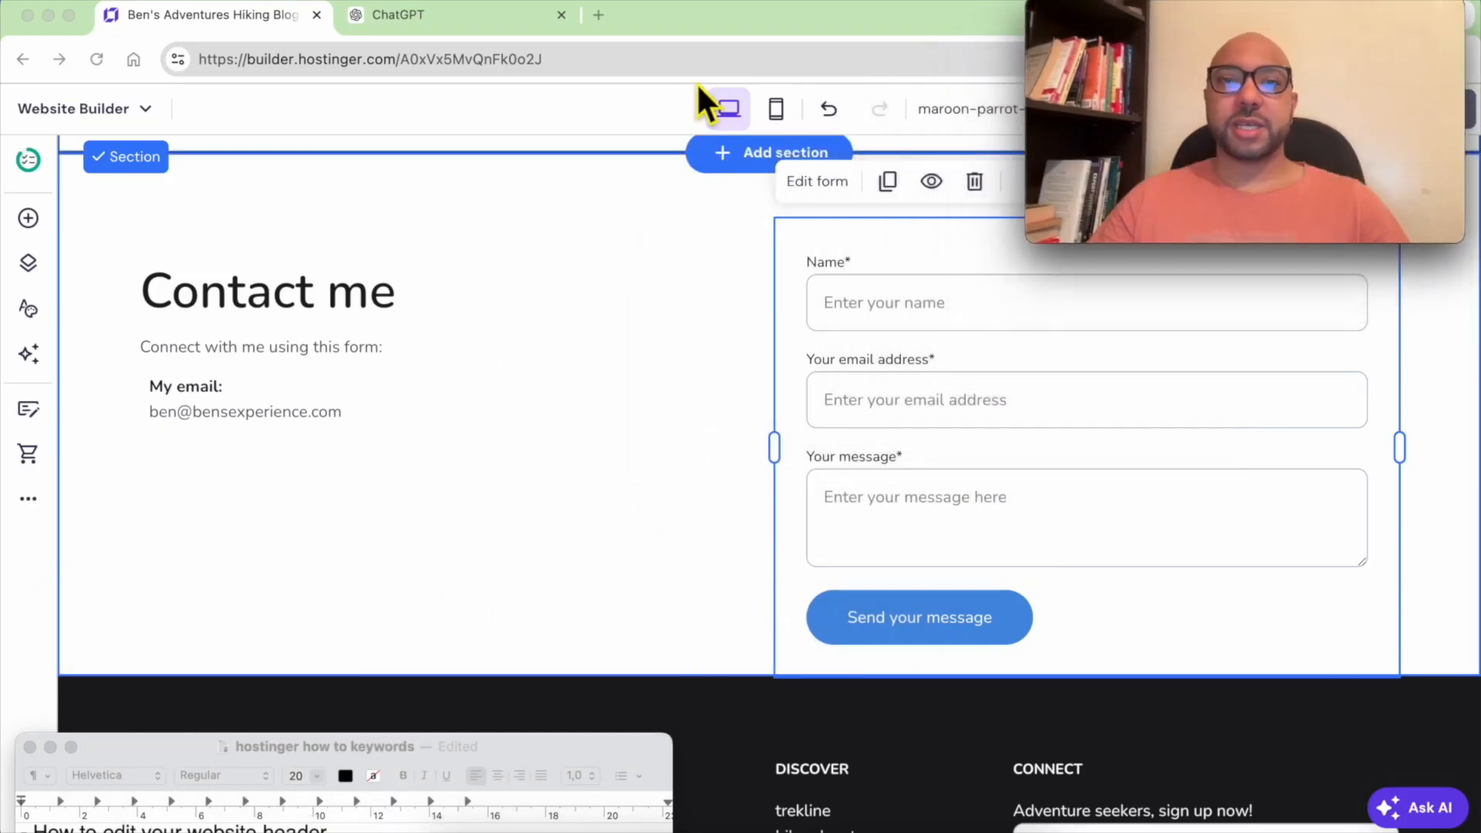
{"action": "left_click", "coordinate": [677, 12]}
{"action": "scroll", "coordinate": [646, 608], "scroll_direction": "down", "scroll_amount": 1}
{"action": "scroll", "coordinate": [647, 608], "scroll_direction": "down", "scroll_amount": 3}
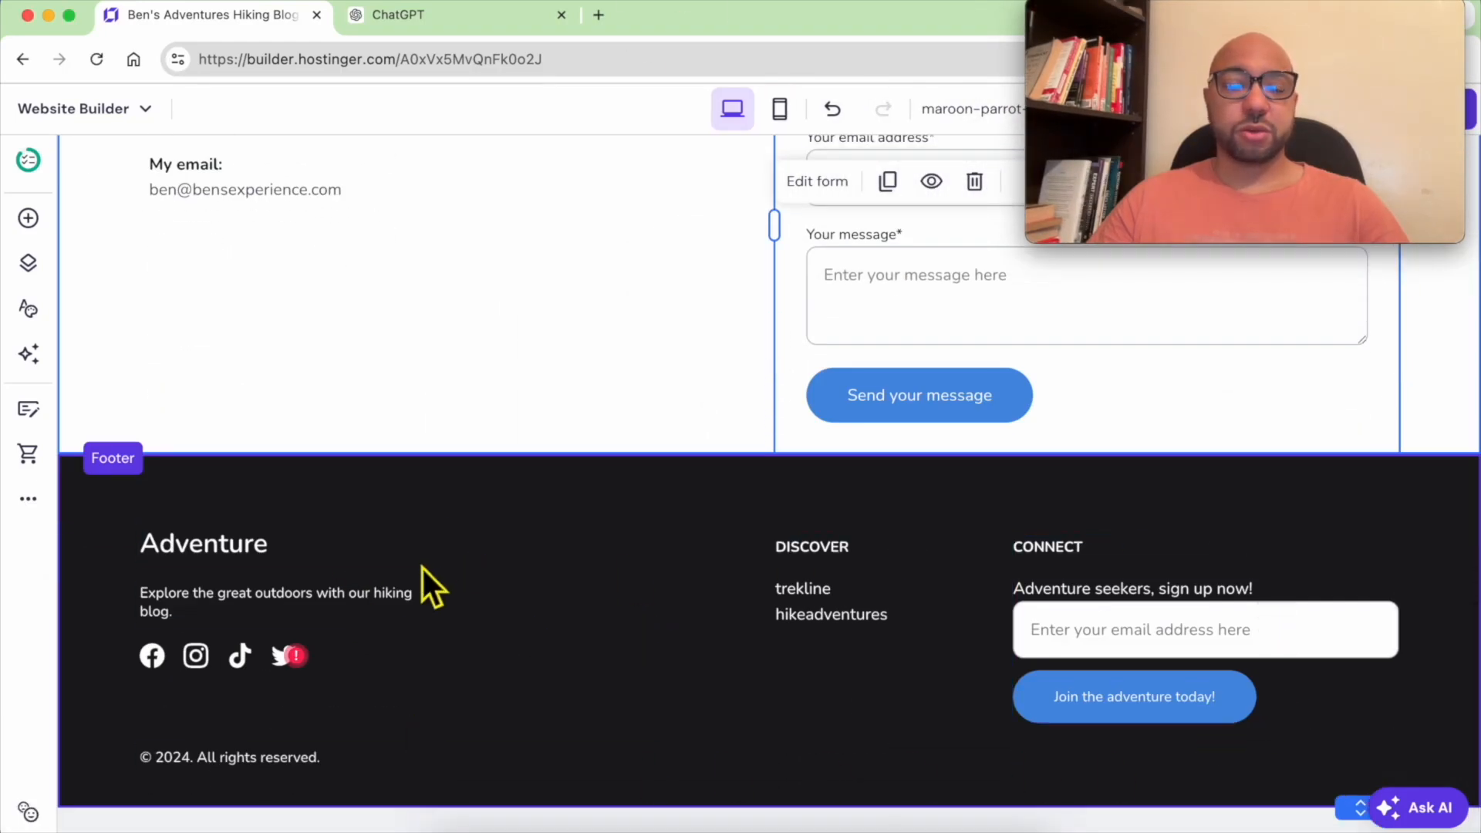
{"action": "double_click", "coordinate": [203, 572]}
{"action": "key", "text": "Left"}
{"action": "type", "text": "Ben's"}
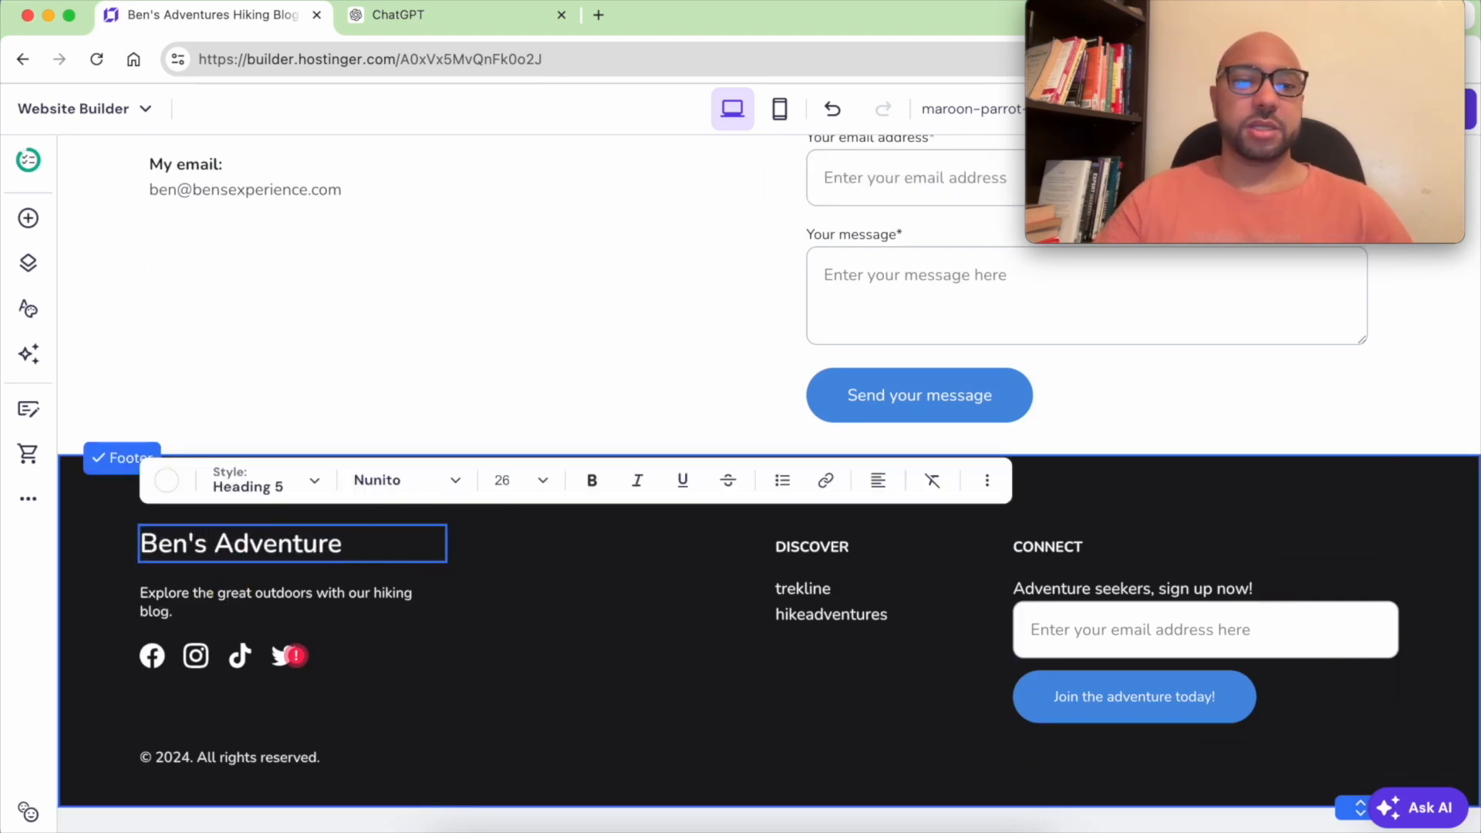
Remove the Facebook link from the footer's social icons
{"action": "left_click", "coordinate": [246, 601]}
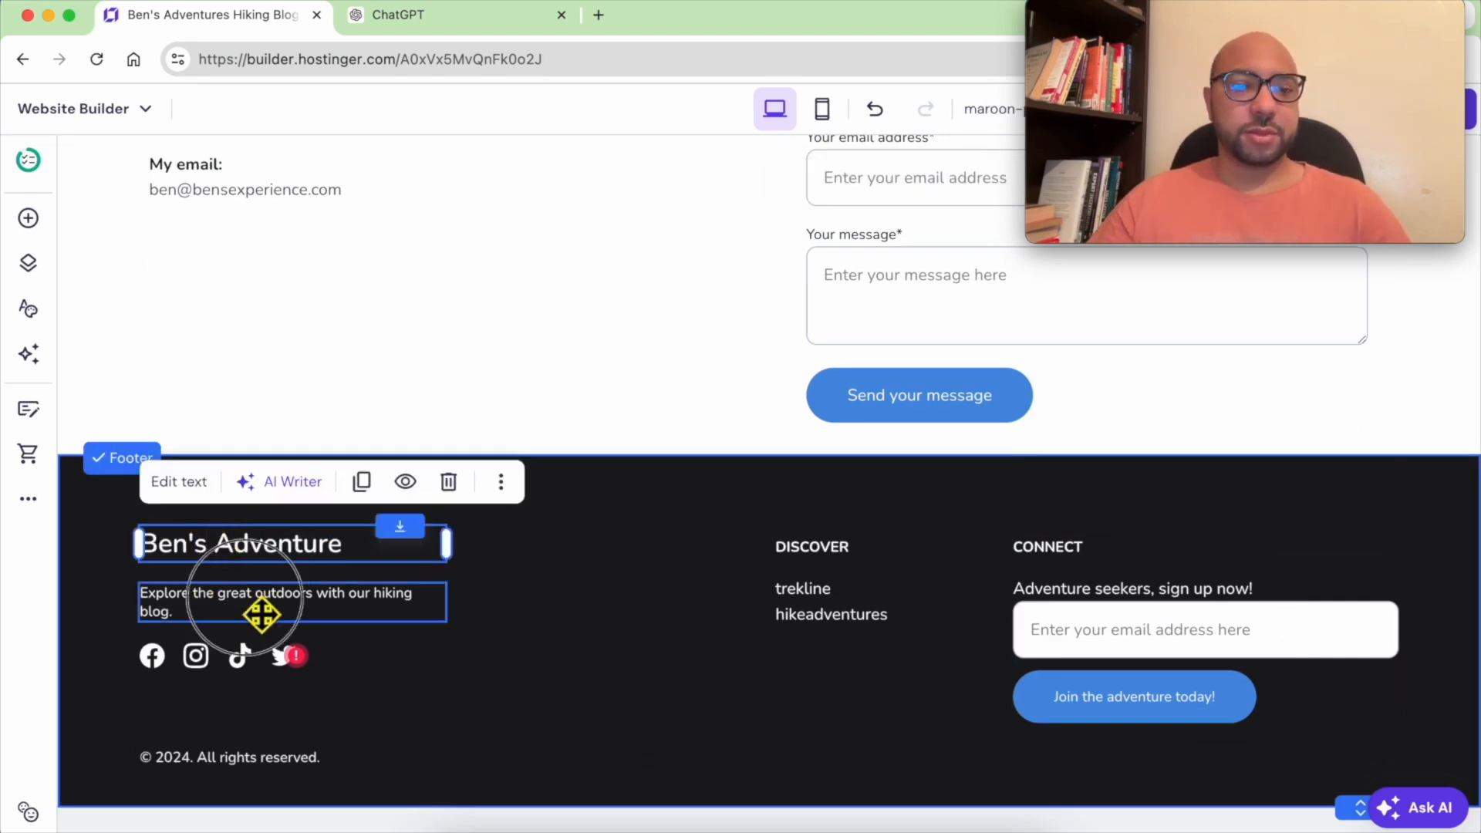
{"action": "left_click", "coordinate": [224, 657]}
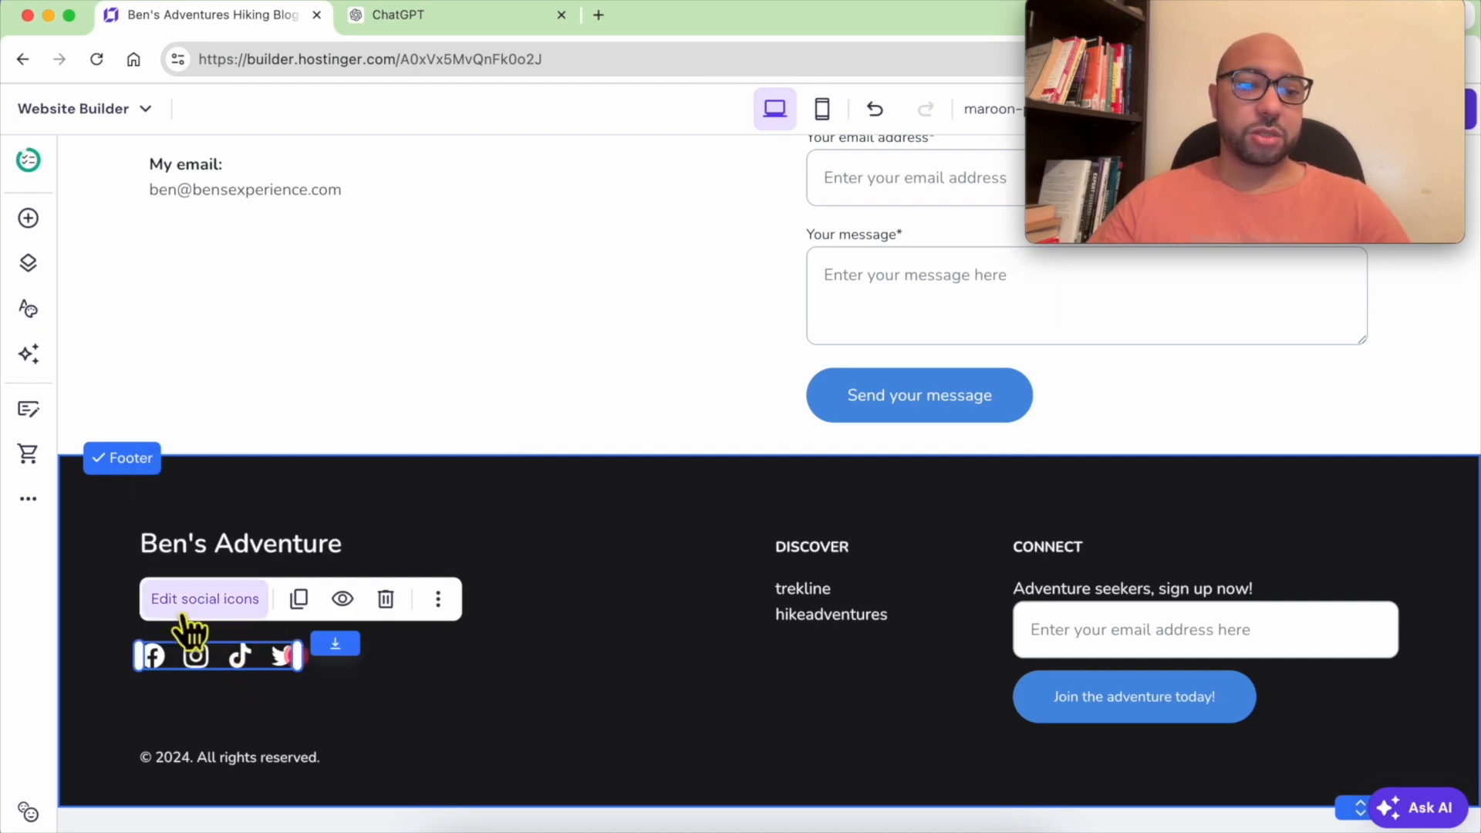
{"action": "left_click", "coordinate": [202, 599]}
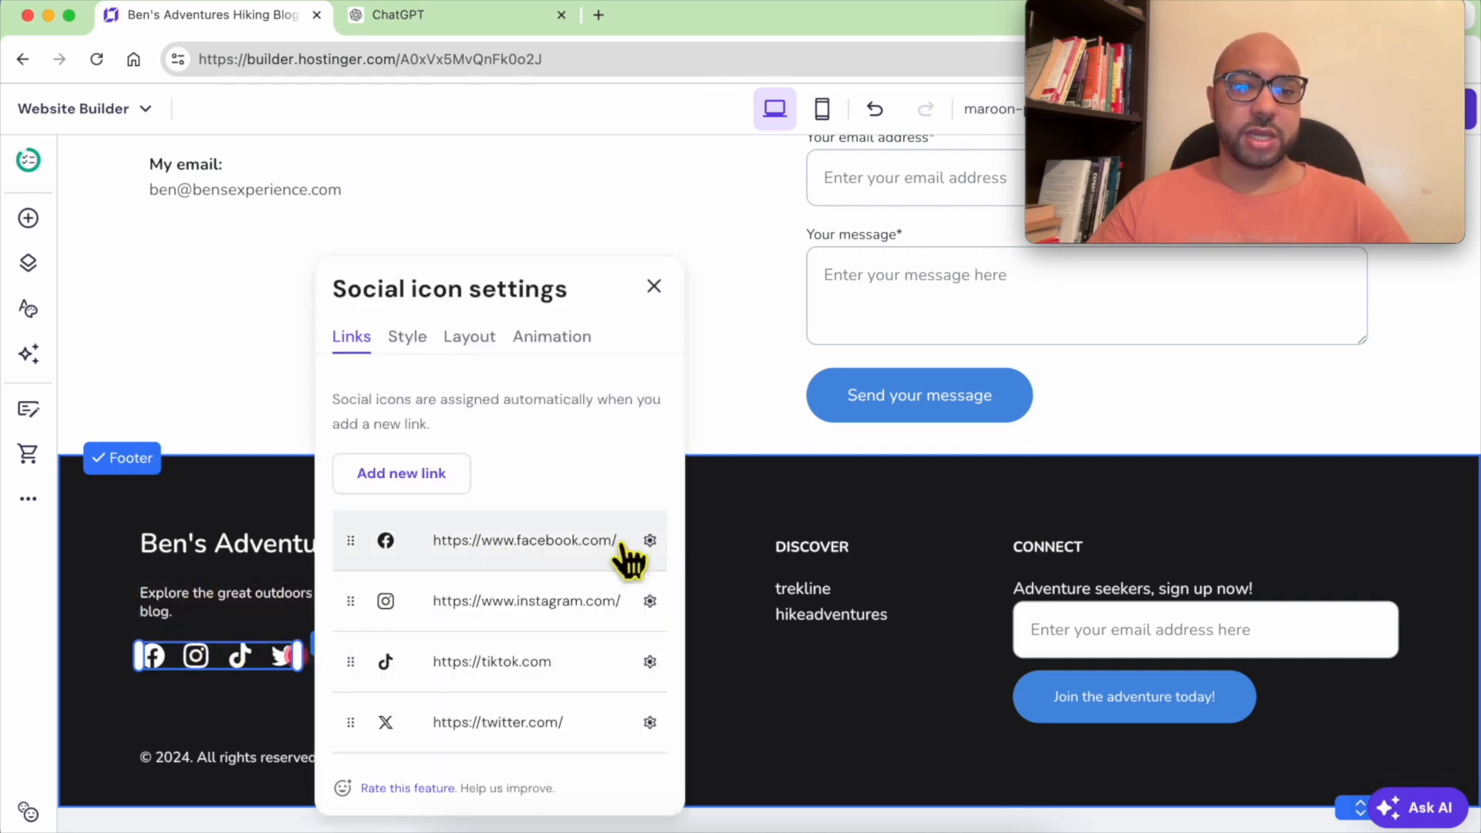
{"action": "left_click", "coordinate": [650, 542]}
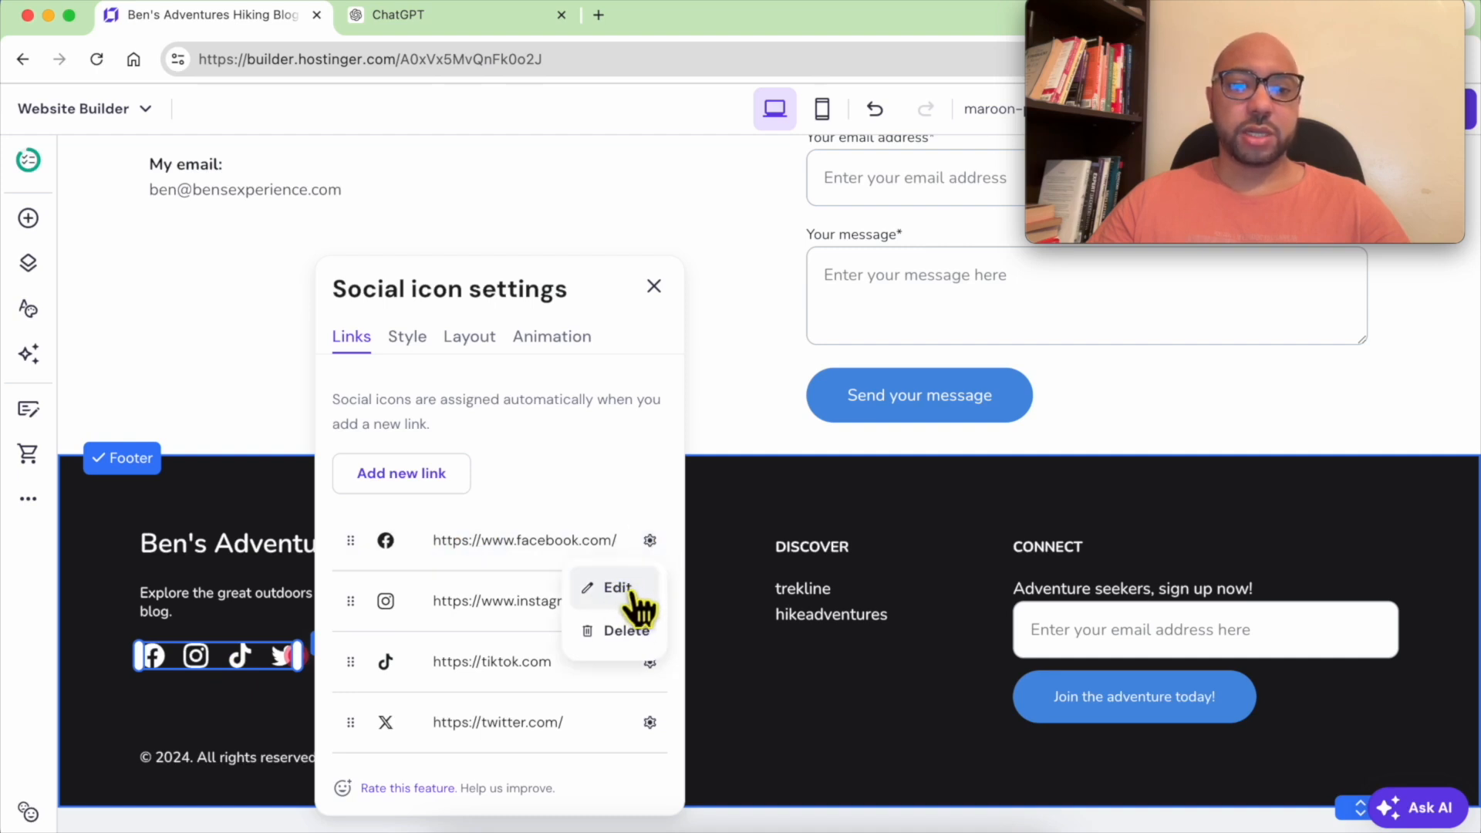
{"action": "left_click", "coordinate": [625, 631]}
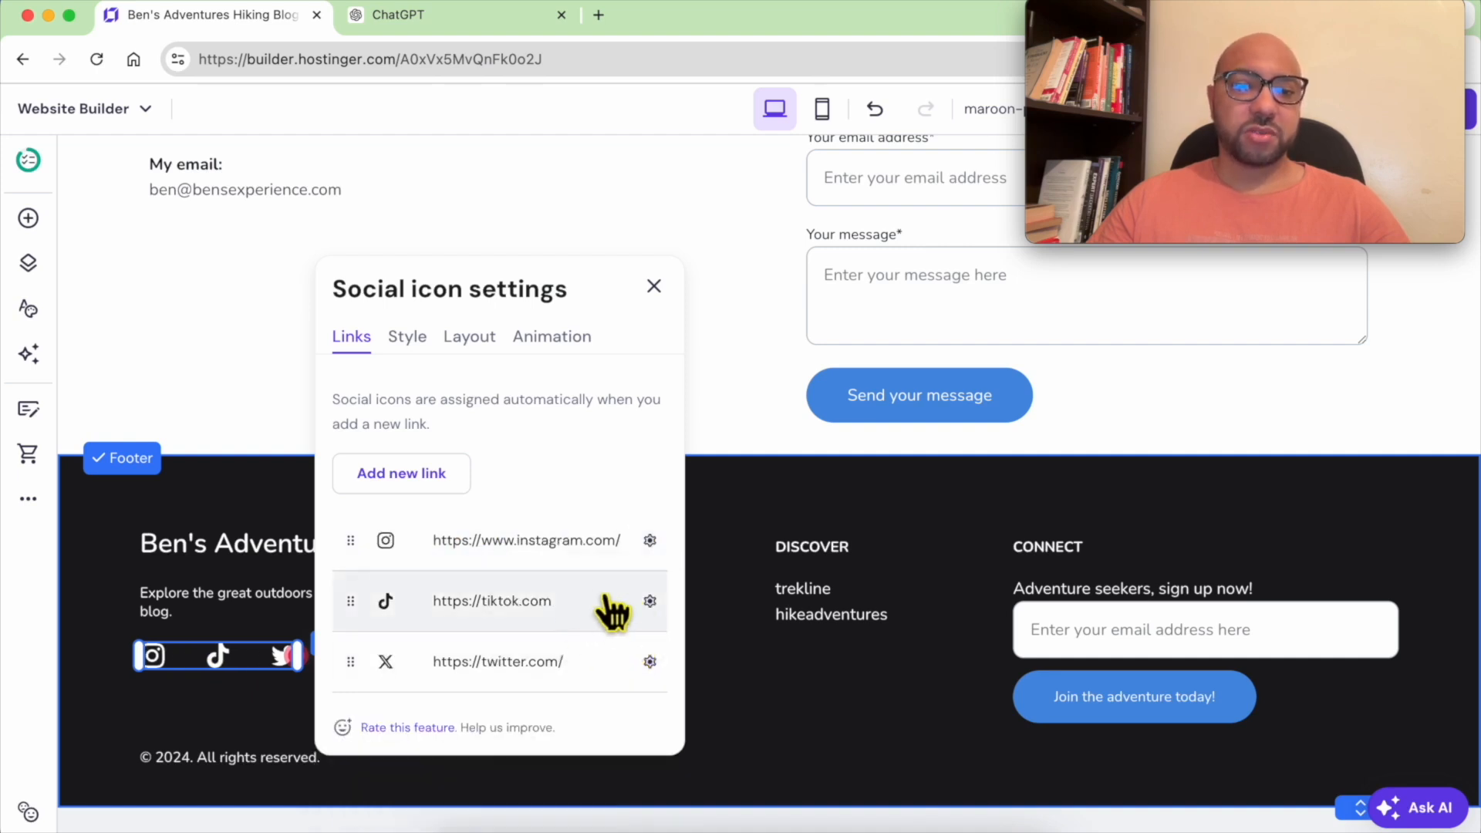
Examine the social icons' style and layout options and close the settings
{"action": "left_click", "coordinate": [407, 340]}
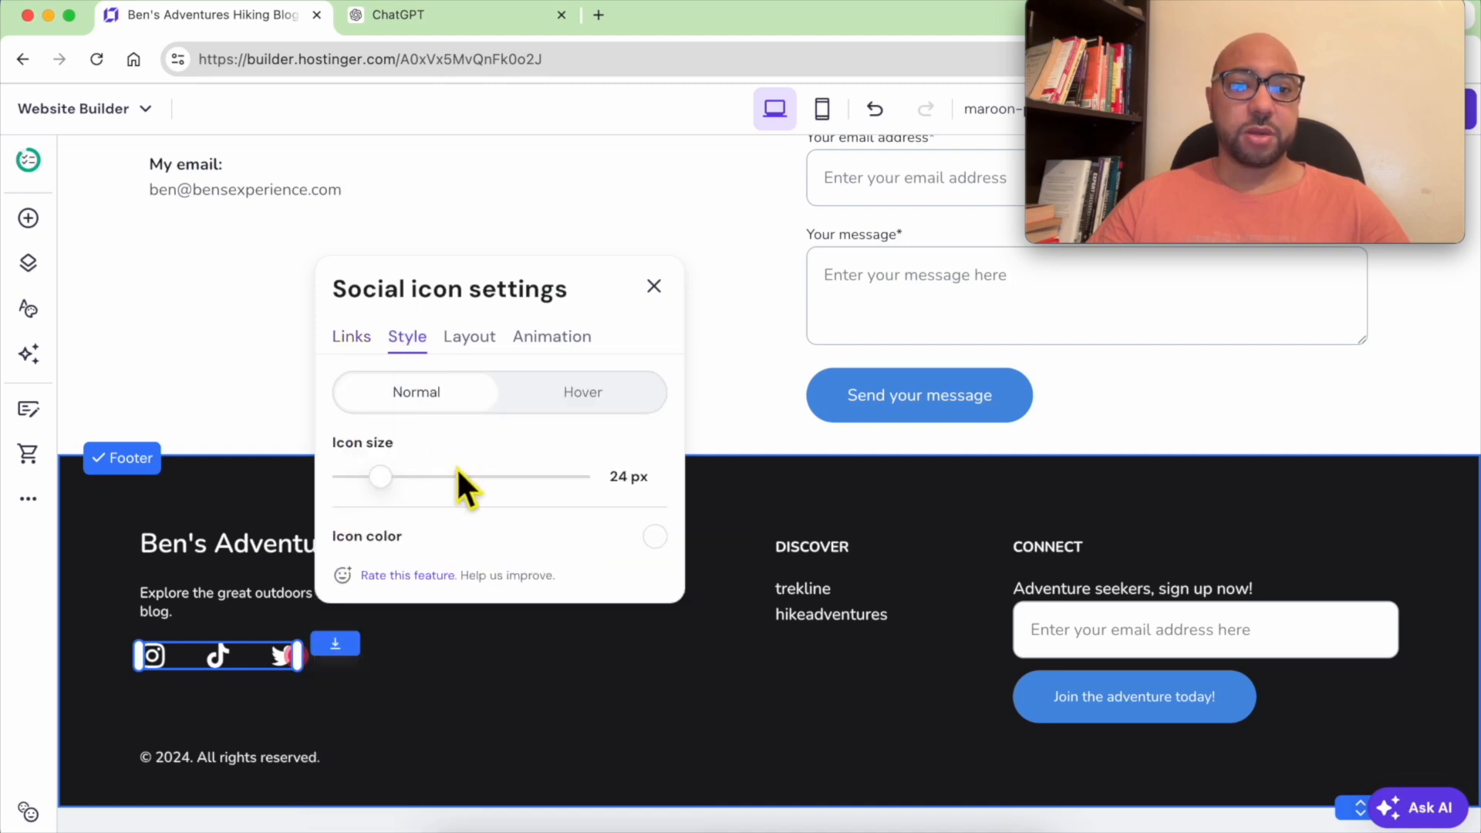
{"action": "mouse_move", "coordinate": [405, 490]}
{"action": "left_mouse_down"}
{"action": "mouse_move", "coordinate": [440, 488]}
{"action": "mouse_move", "coordinate": [408, 495]}
{"action": "left_mouse_up"}
{"action": "left_click", "coordinate": [468, 338]}
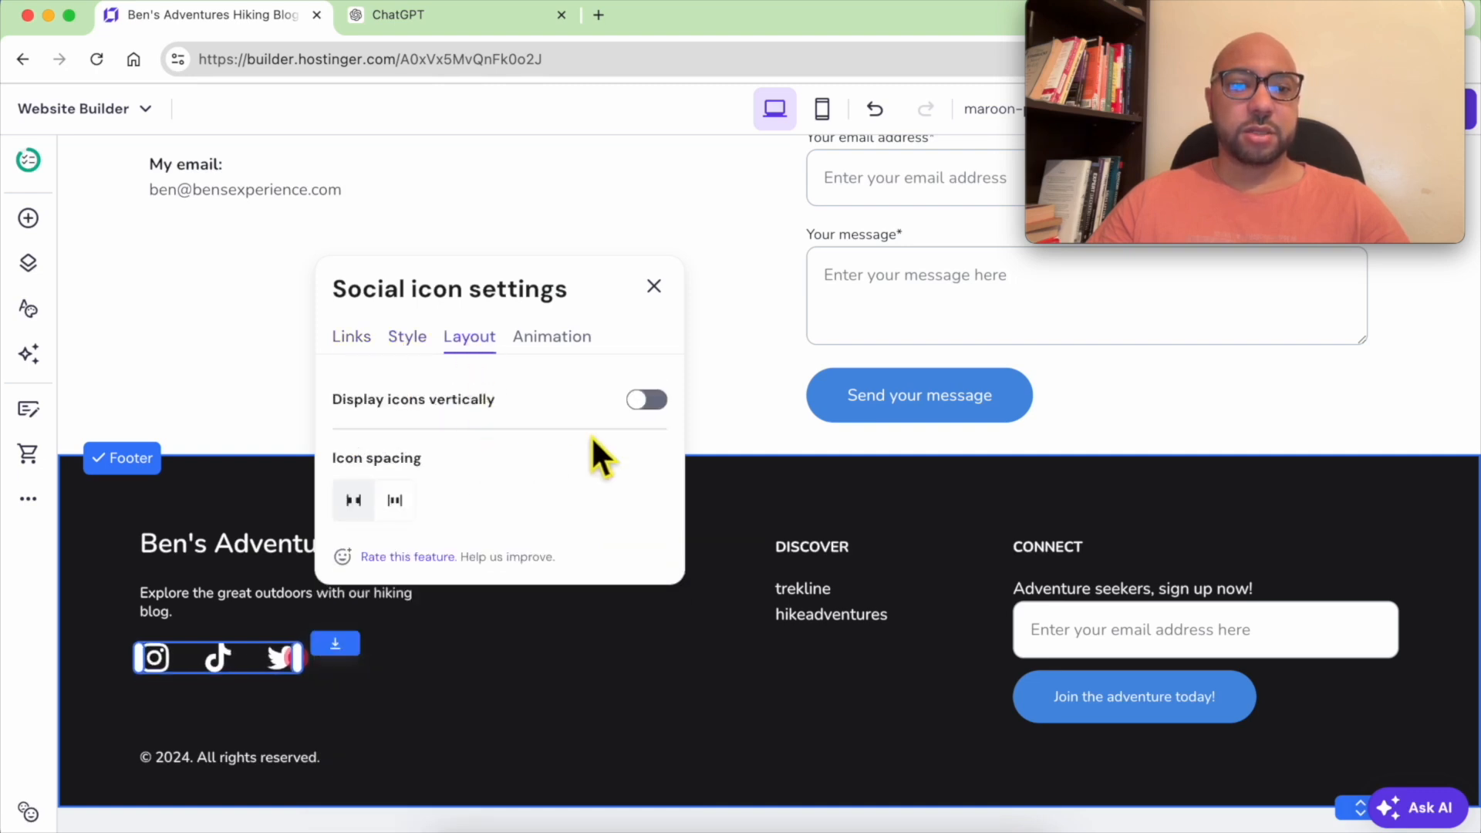
{"action": "left_click", "coordinate": [640, 401]}
{"action": "left_click", "coordinate": [648, 400]}
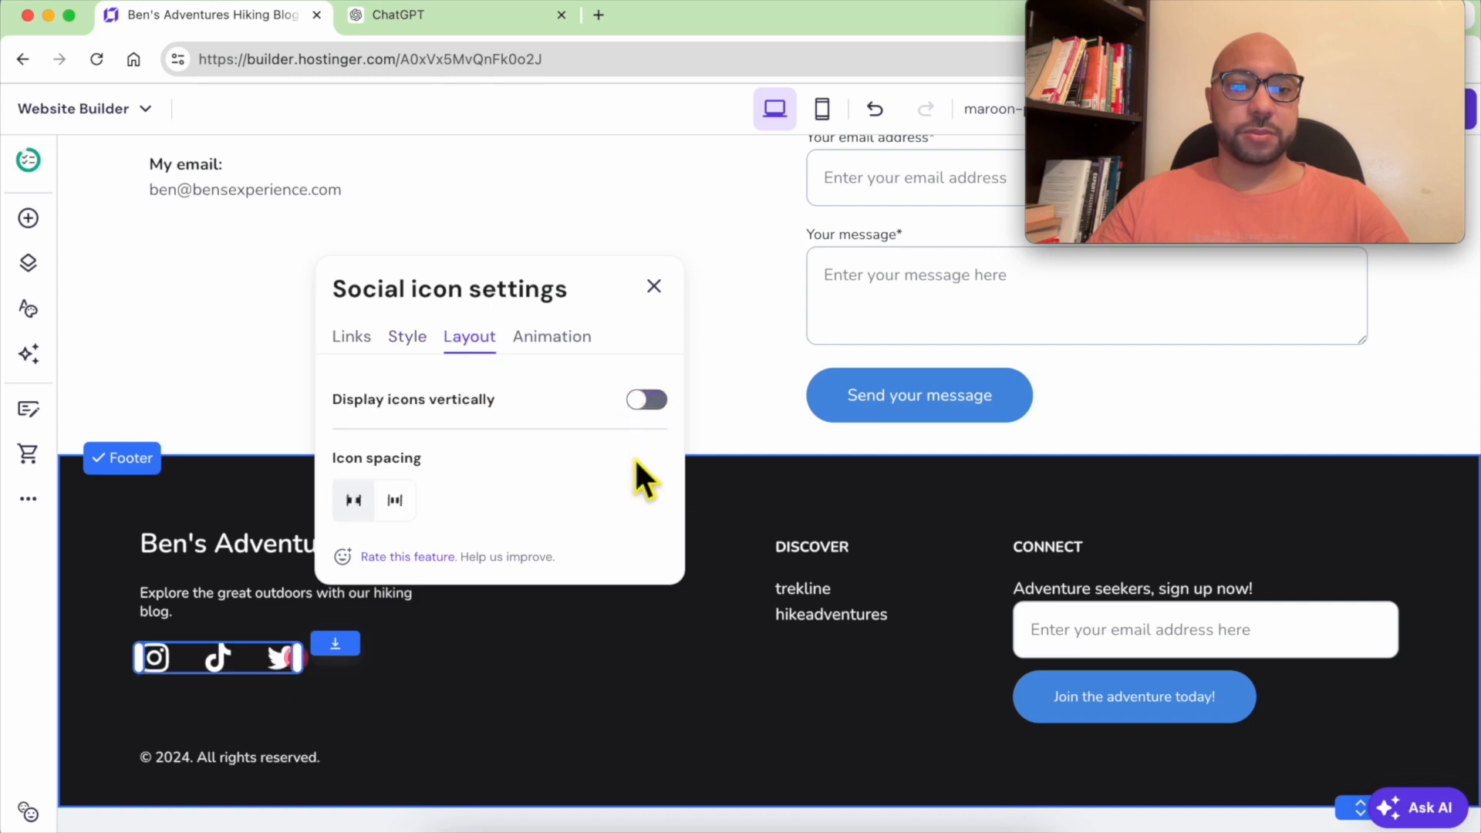
{"action": "left_click", "coordinate": [721, 616]}
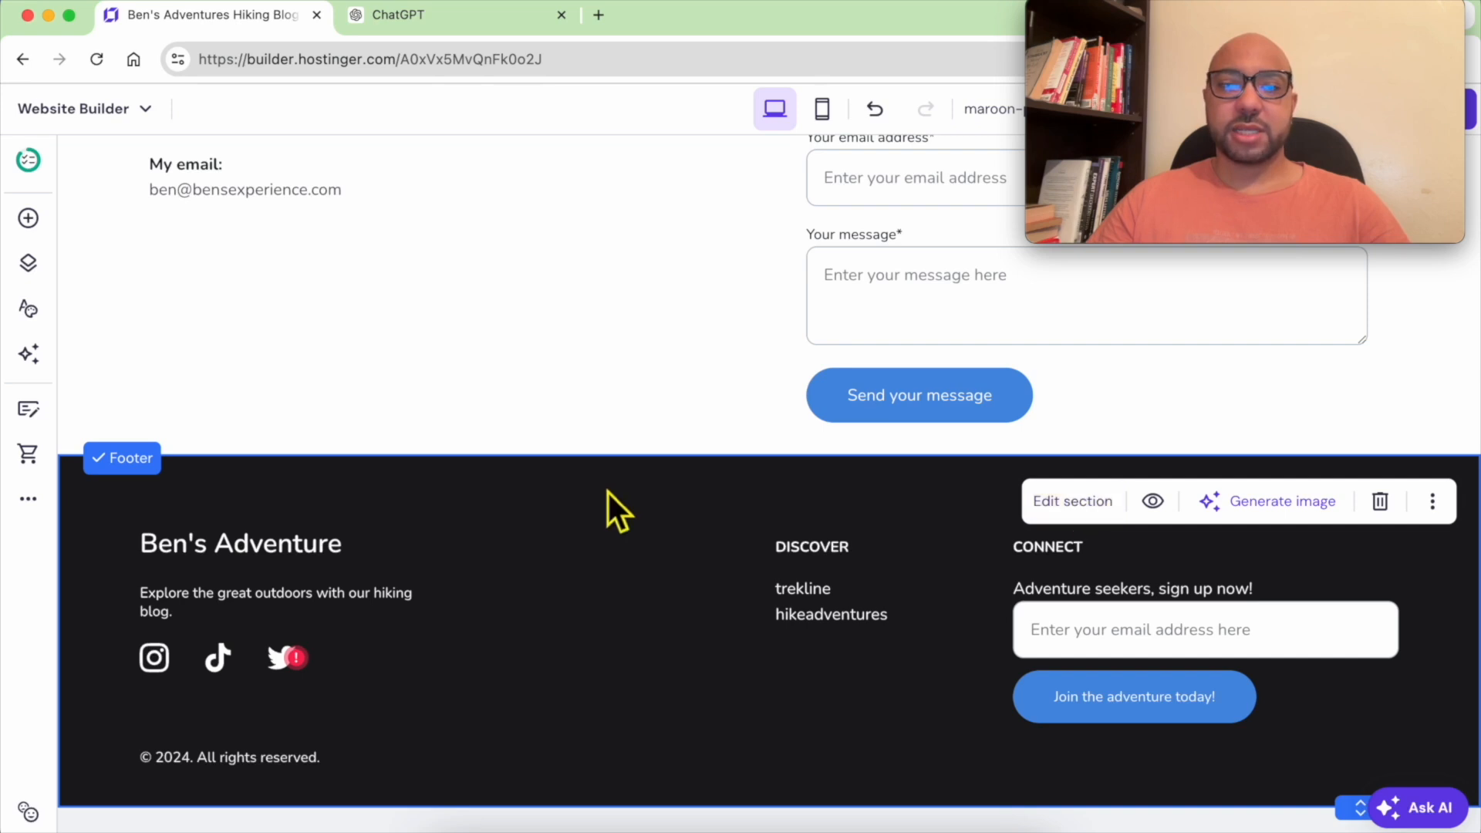
Change the footer section's background color to the dark gray website color #56585e
{"action": "left_click", "coordinate": [1060, 503]}
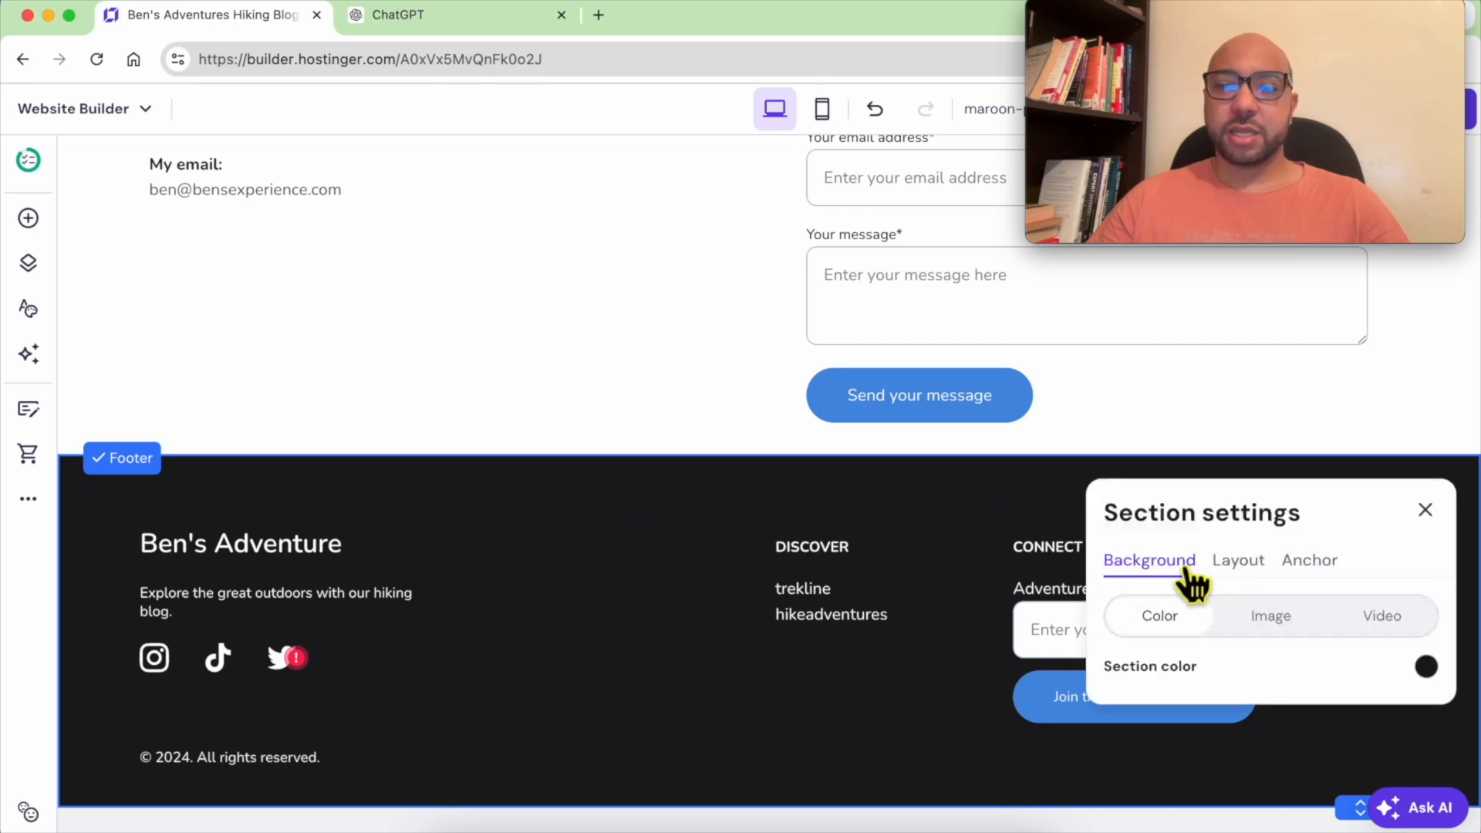
{"action": "left_click", "coordinate": [1426, 666]}
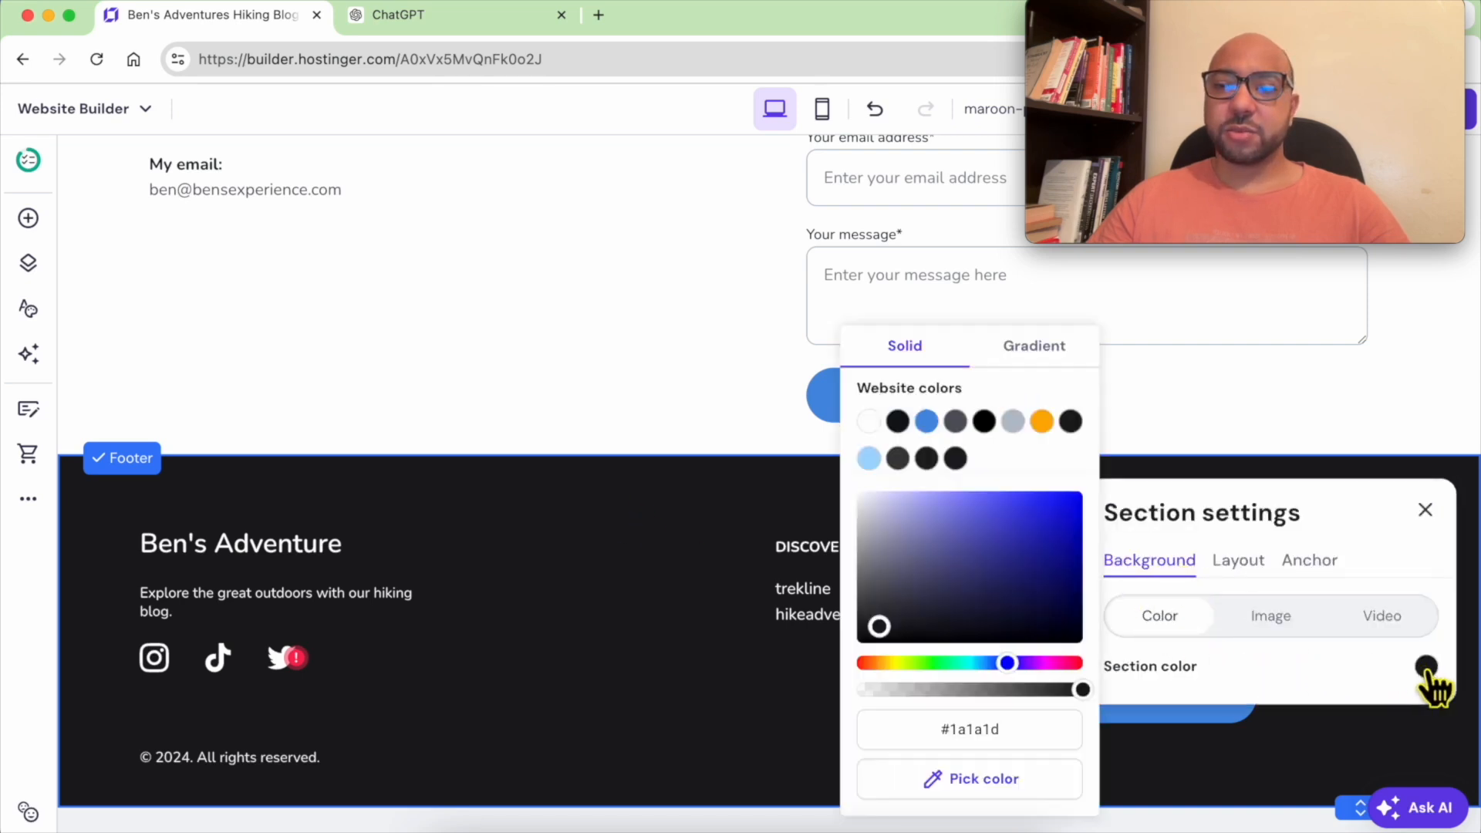
{"action": "mouse_move", "coordinate": [973, 560]}
{"action": "left_mouse_down"}
{"action": "mouse_move", "coordinate": [915, 539]}
{"action": "mouse_move", "coordinate": [885, 506]}
{"action": "left_mouse_up"}
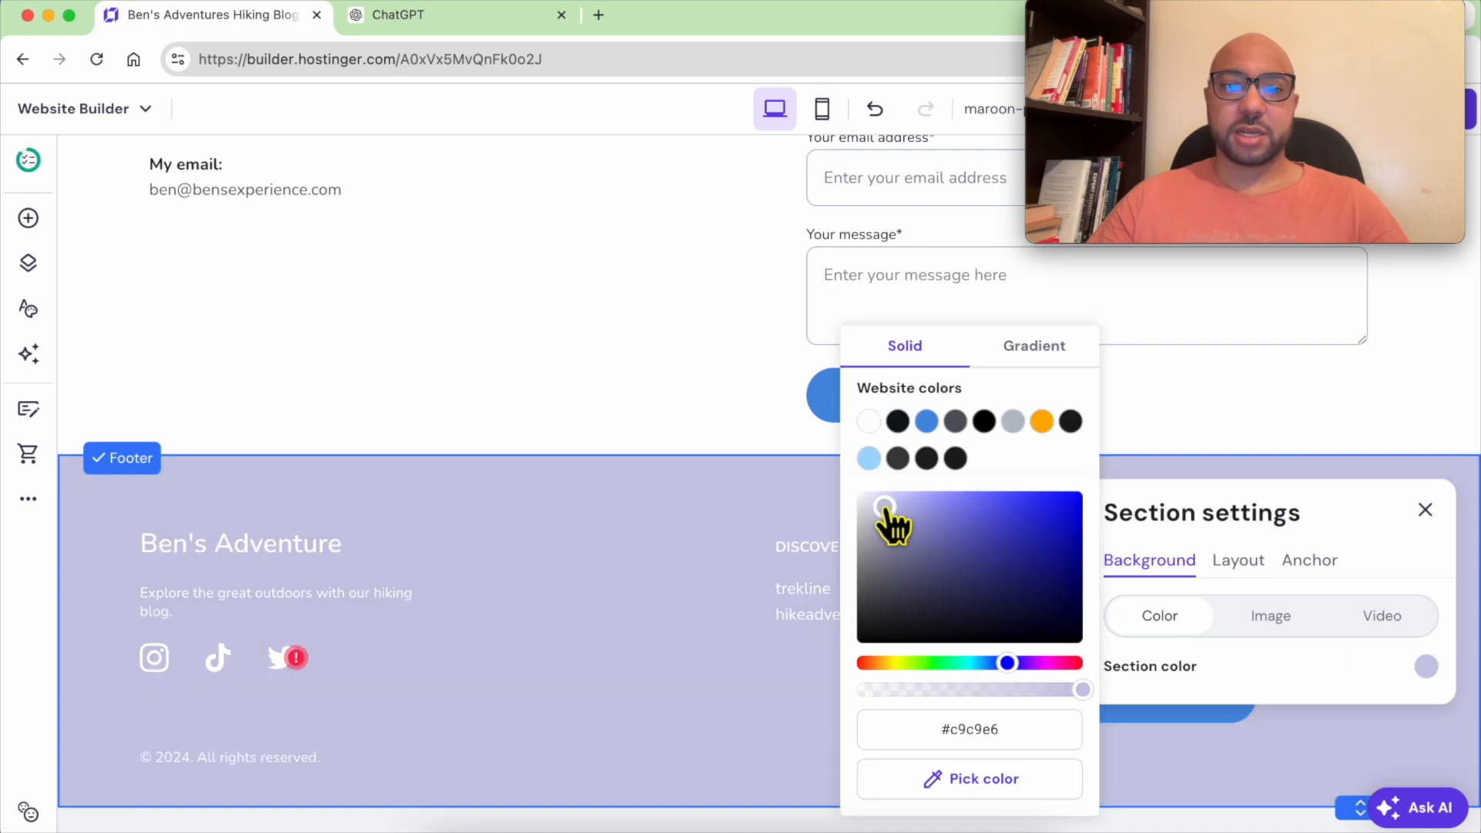
{"action": "left_click", "coordinate": [1041, 421]}
{"action": "left_click", "coordinate": [955, 421]}
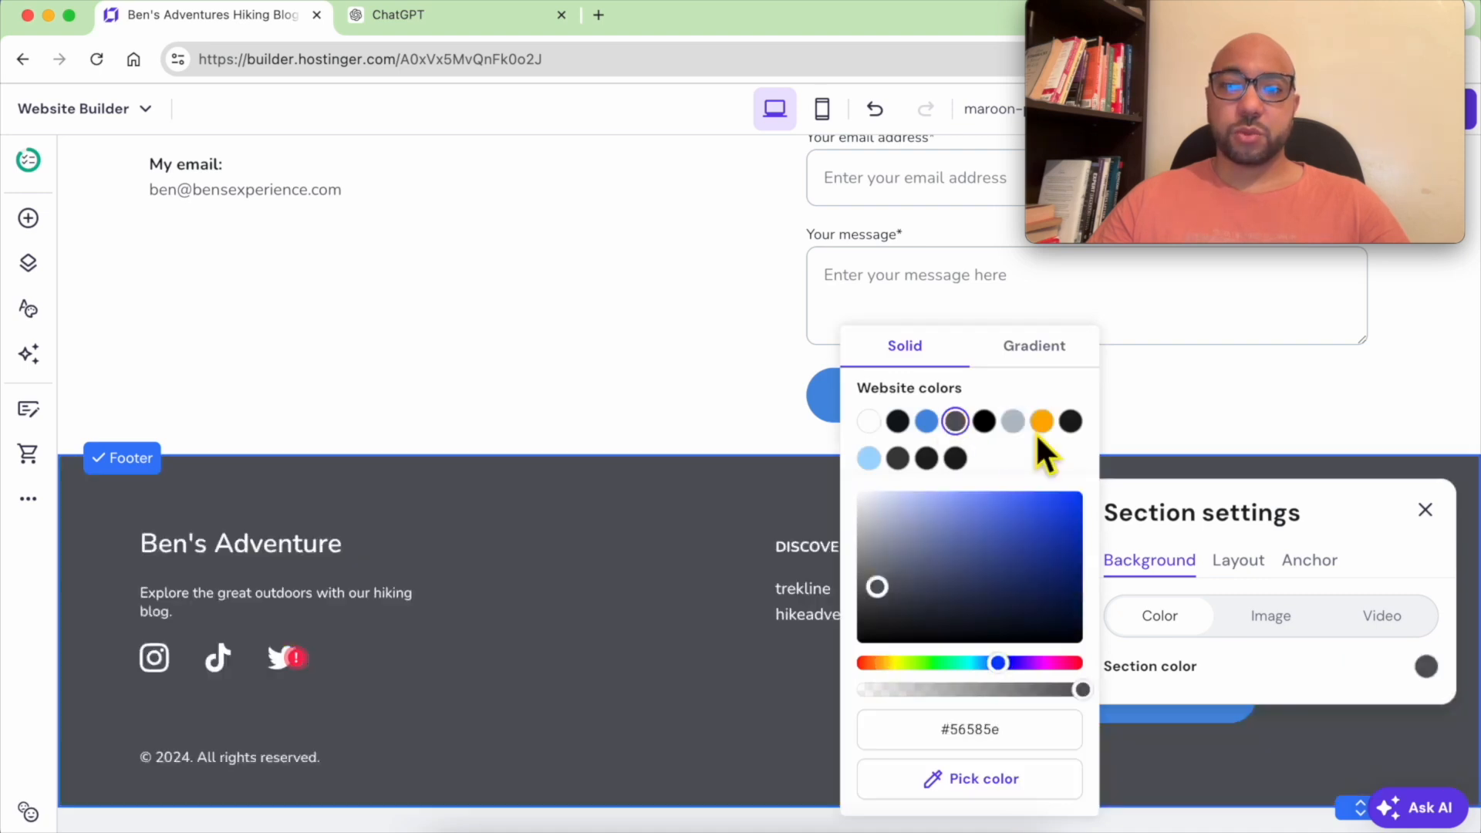
{"action": "left_click", "coordinate": [1012, 421]}
{"action": "left_click", "coordinate": [955, 421]}
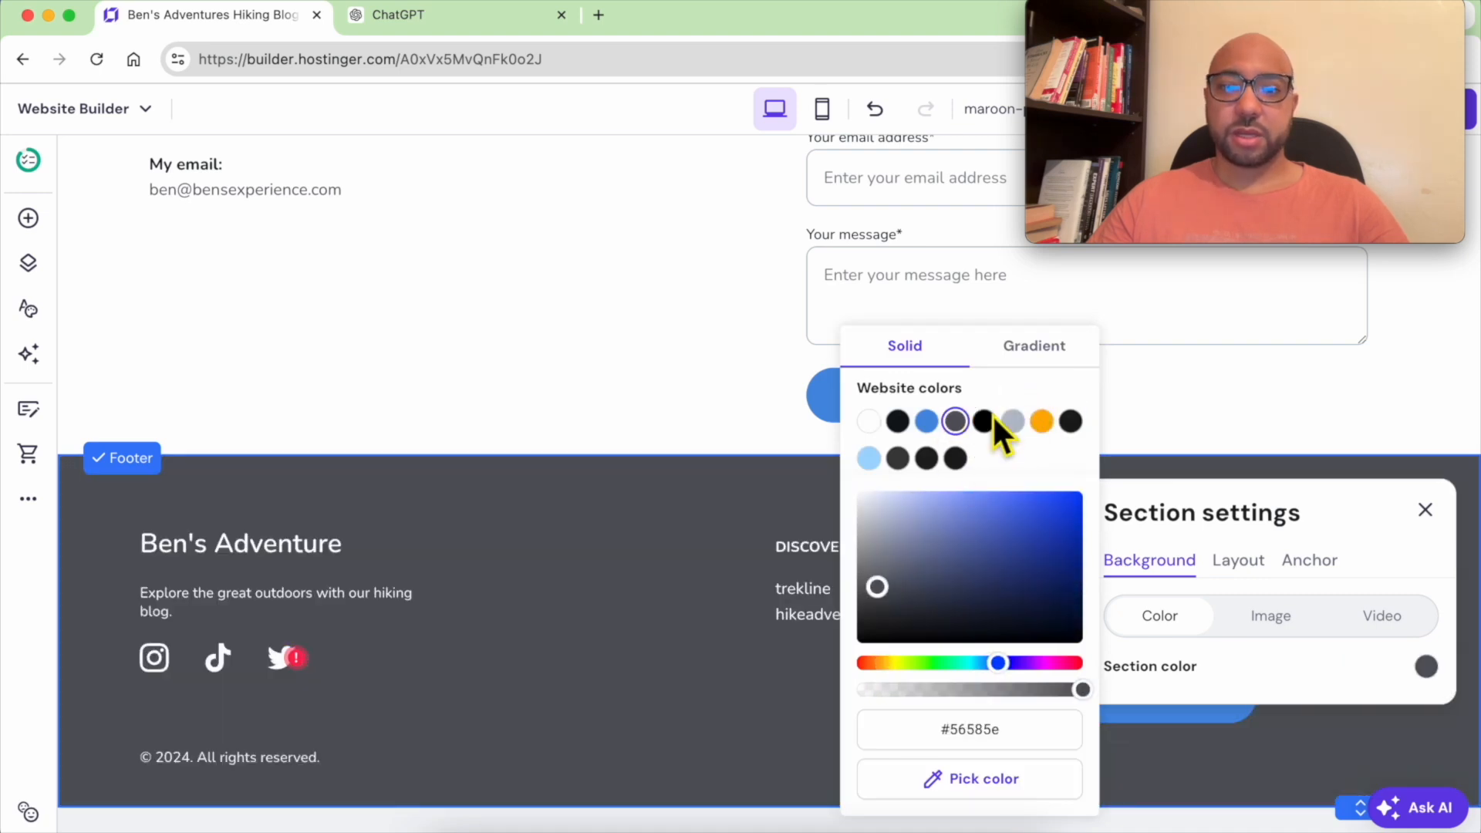
{"action": "left_click", "coordinate": [727, 604]}
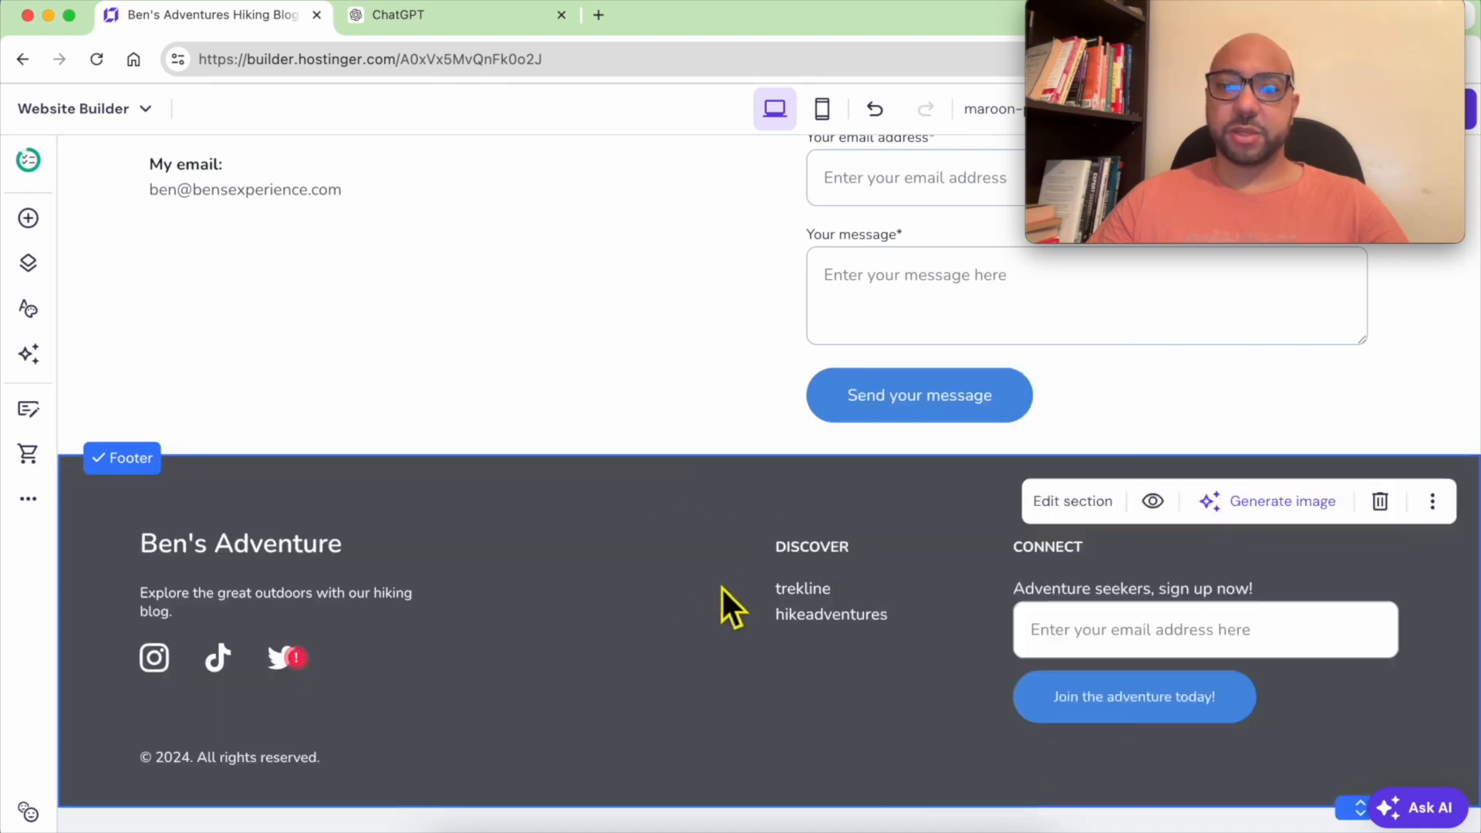
Delete the footer's Discover heading and its trekline and hikeadventures links
{"action": "left_click", "coordinate": [910, 613]}
{"action": "left_click", "coordinate": [1088, 536]}
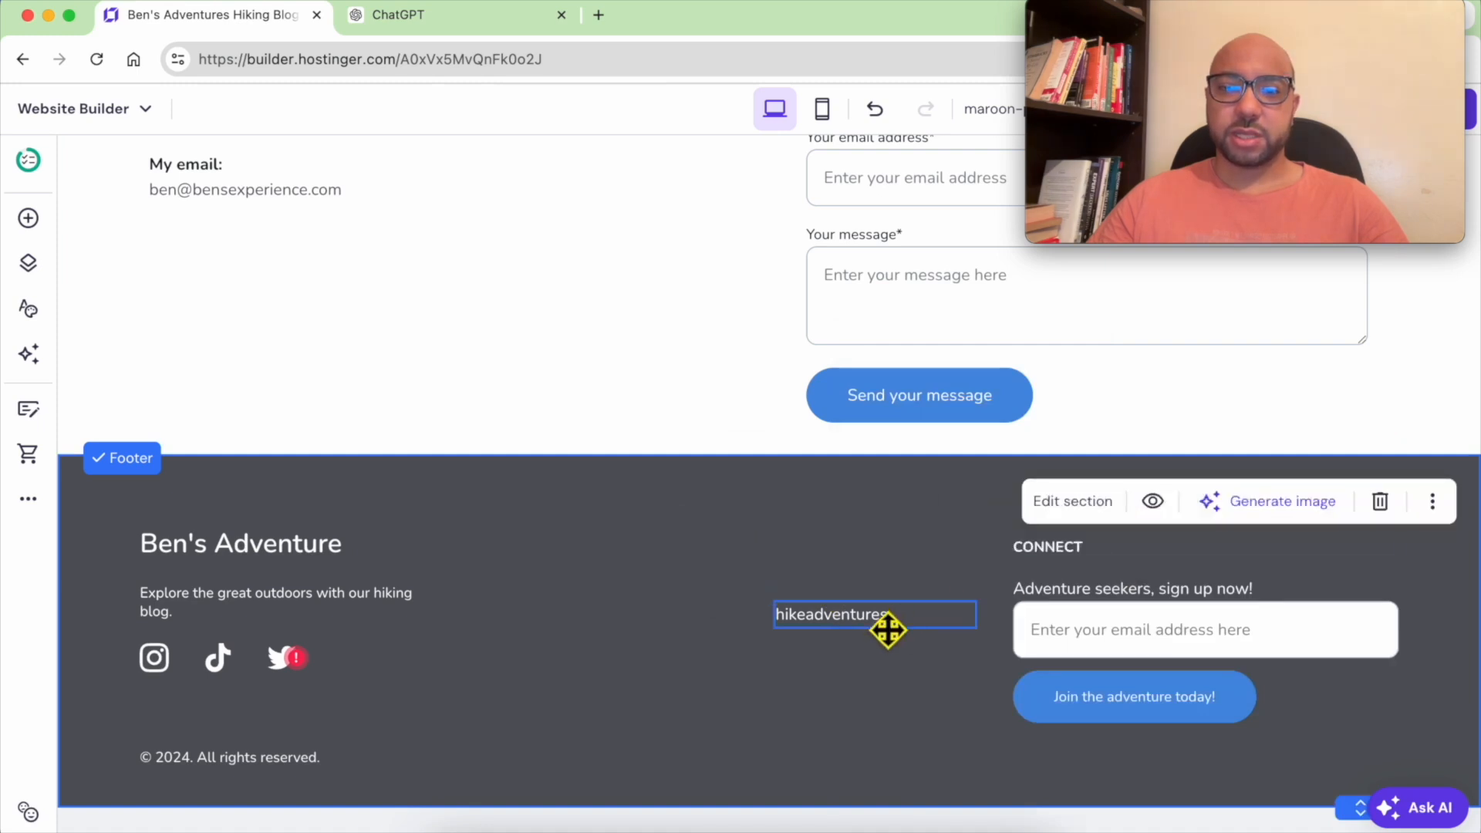
{"action": "left_click", "coordinate": [886, 623]}
{"action": "left_click", "coordinate": [1088, 560]}
Delete the footer's Connect heading and newsletter signup form
{"action": "left_click", "coordinate": [1137, 628]}
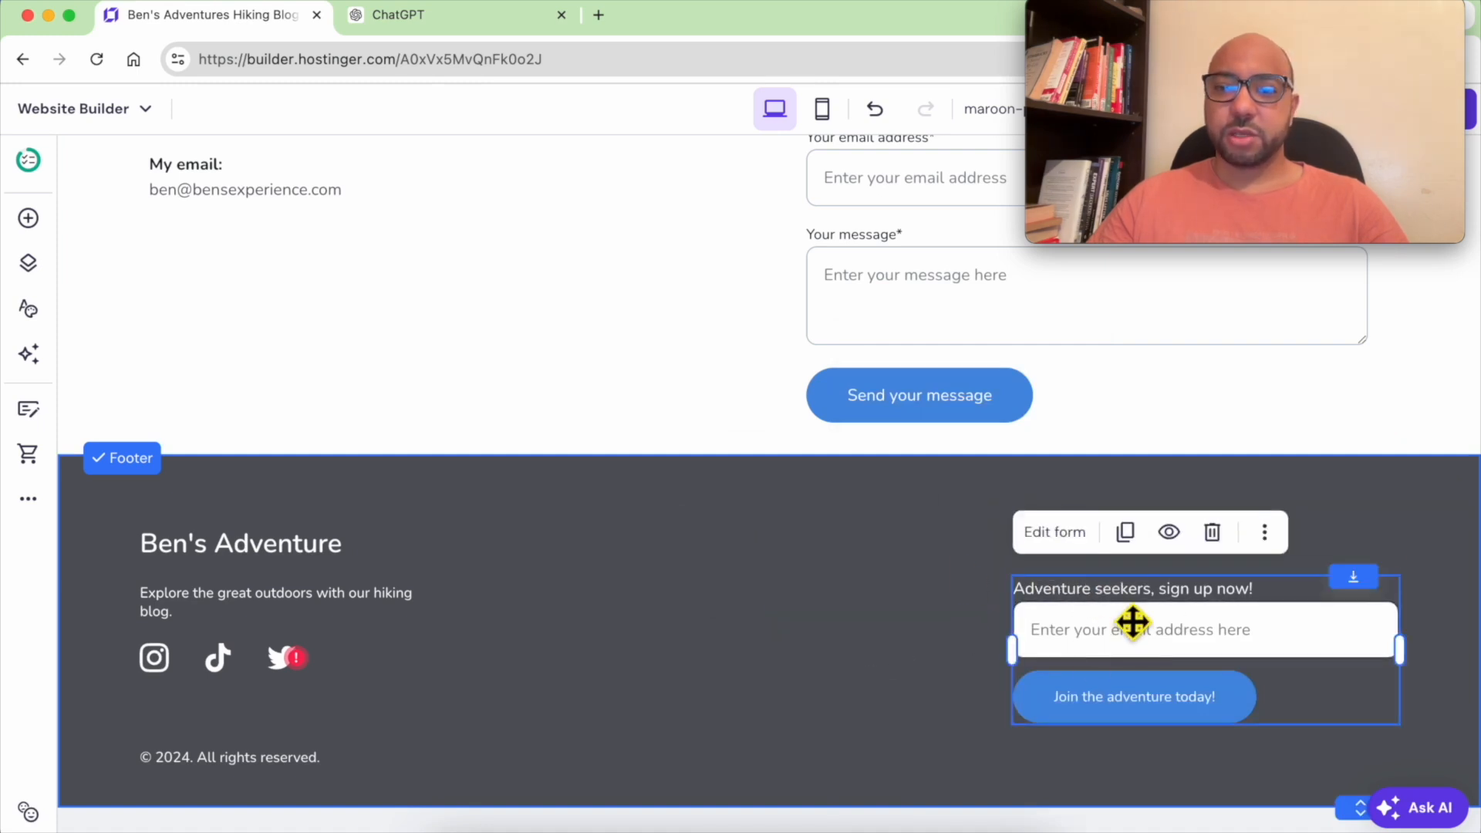
{"action": "left_click", "coordinate": [1210, 532]}
{"action": "left_click", "coordinate": [1210, 538]}
{"action": "left_click", "coordinate": [1321, 493]}
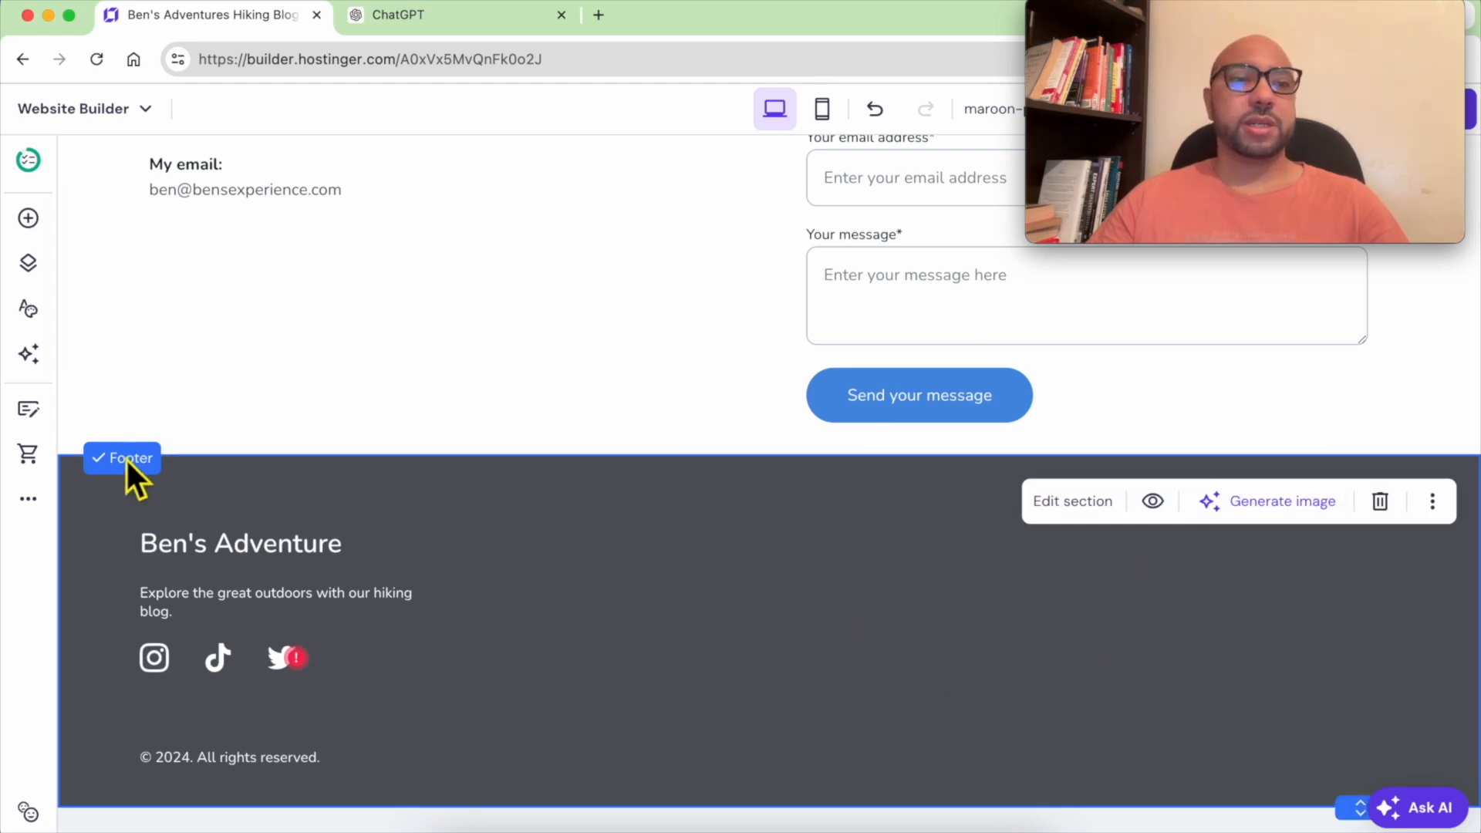
Add a text element to the footer's right side and set its style to Paragraph 1
{"action": "left_click", "coordinate": [28, 218]}
{"action": "left_click_drag", "start_coordinate": [159, 363], "coordinate": [1111, 614]}
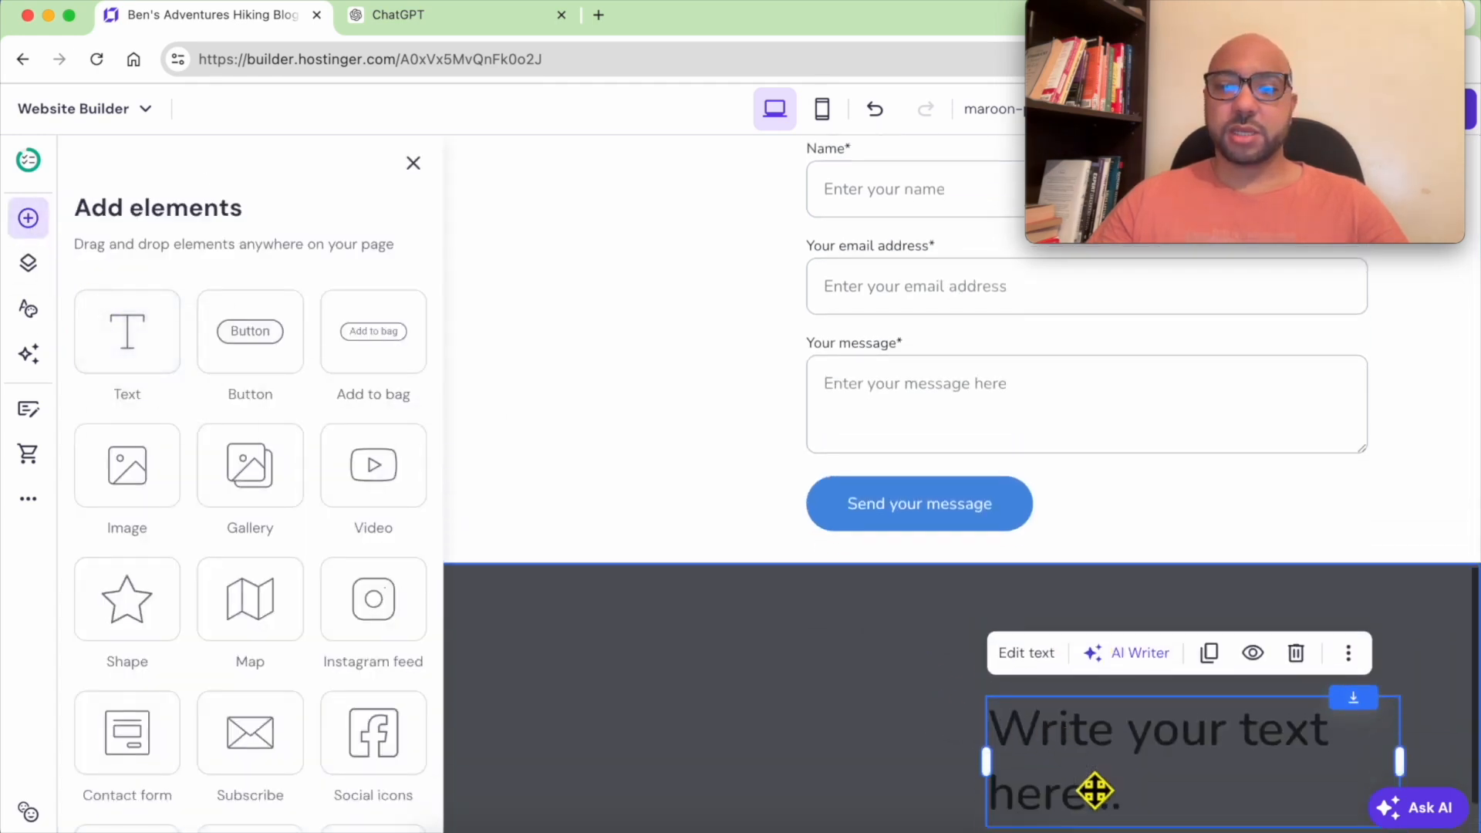
{"action": "double_click", "coordinate": [1091, 793]}
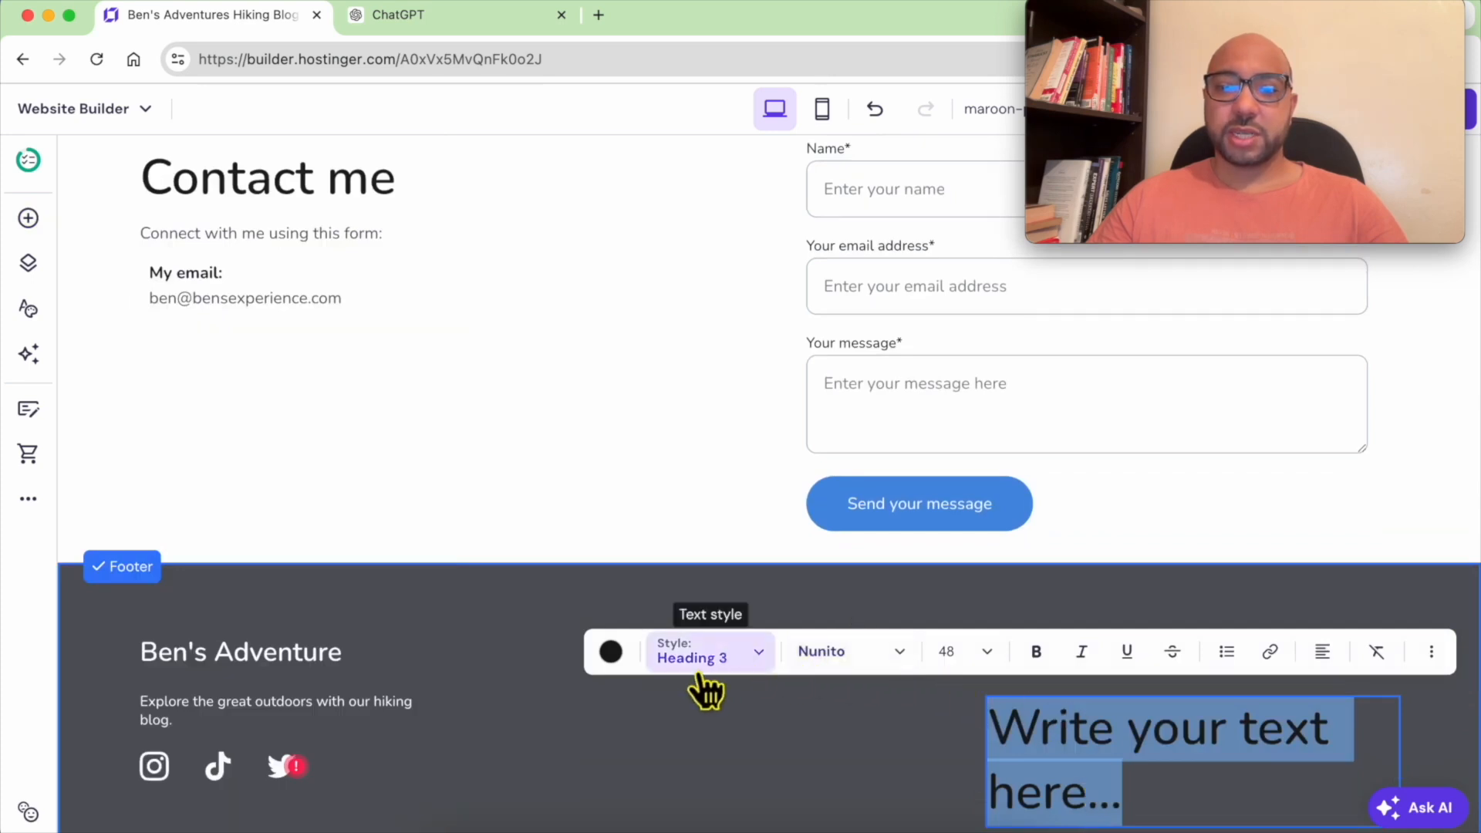
{"action": "left_click", "coordinate": [733, 658]}
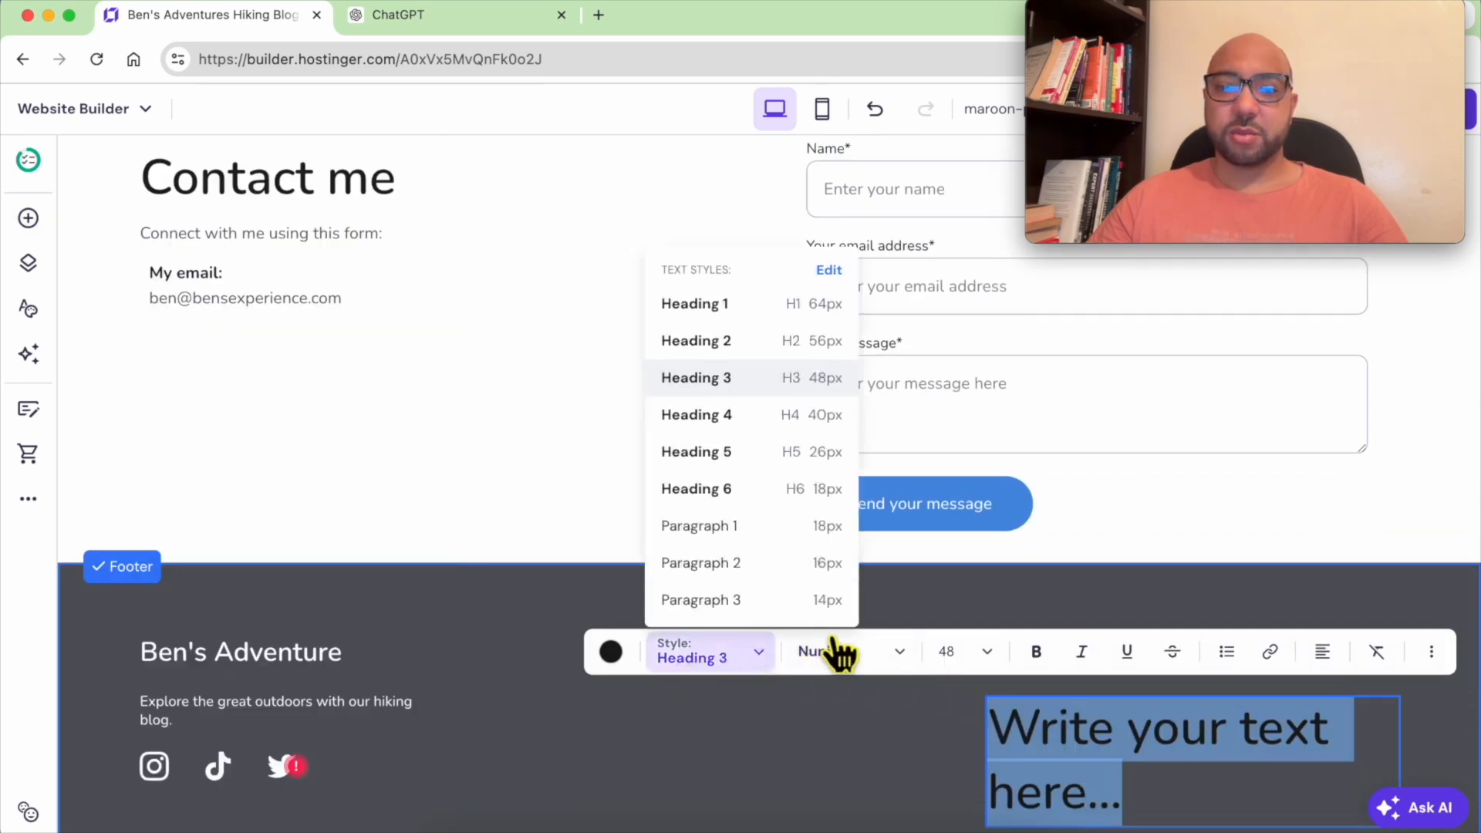
{"action": "left_click", "coordinate": [752, 539]}
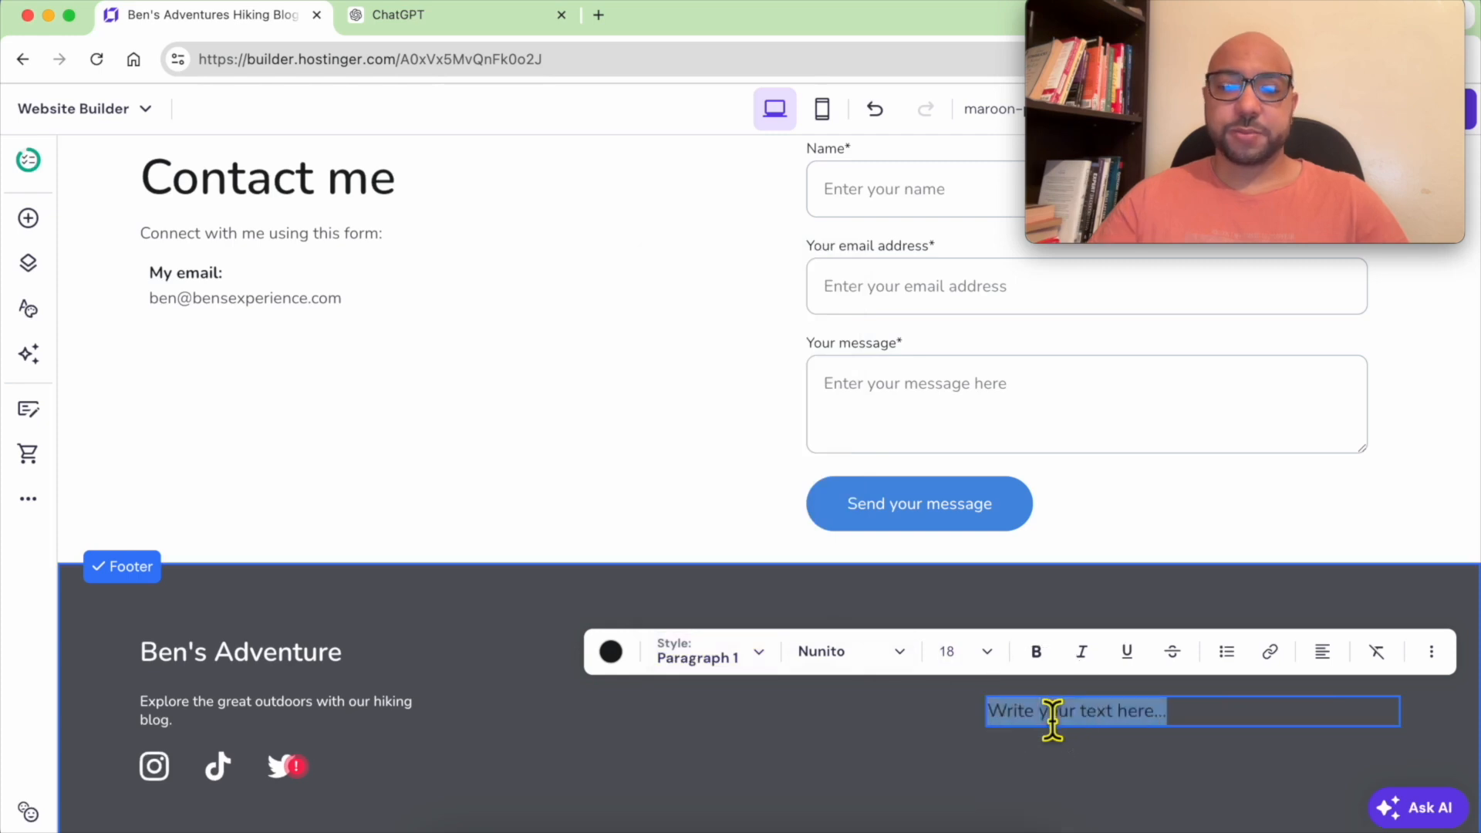
Enter "Terms and conditions" as the new text and color it white
{"action": "type", "text": "T"}
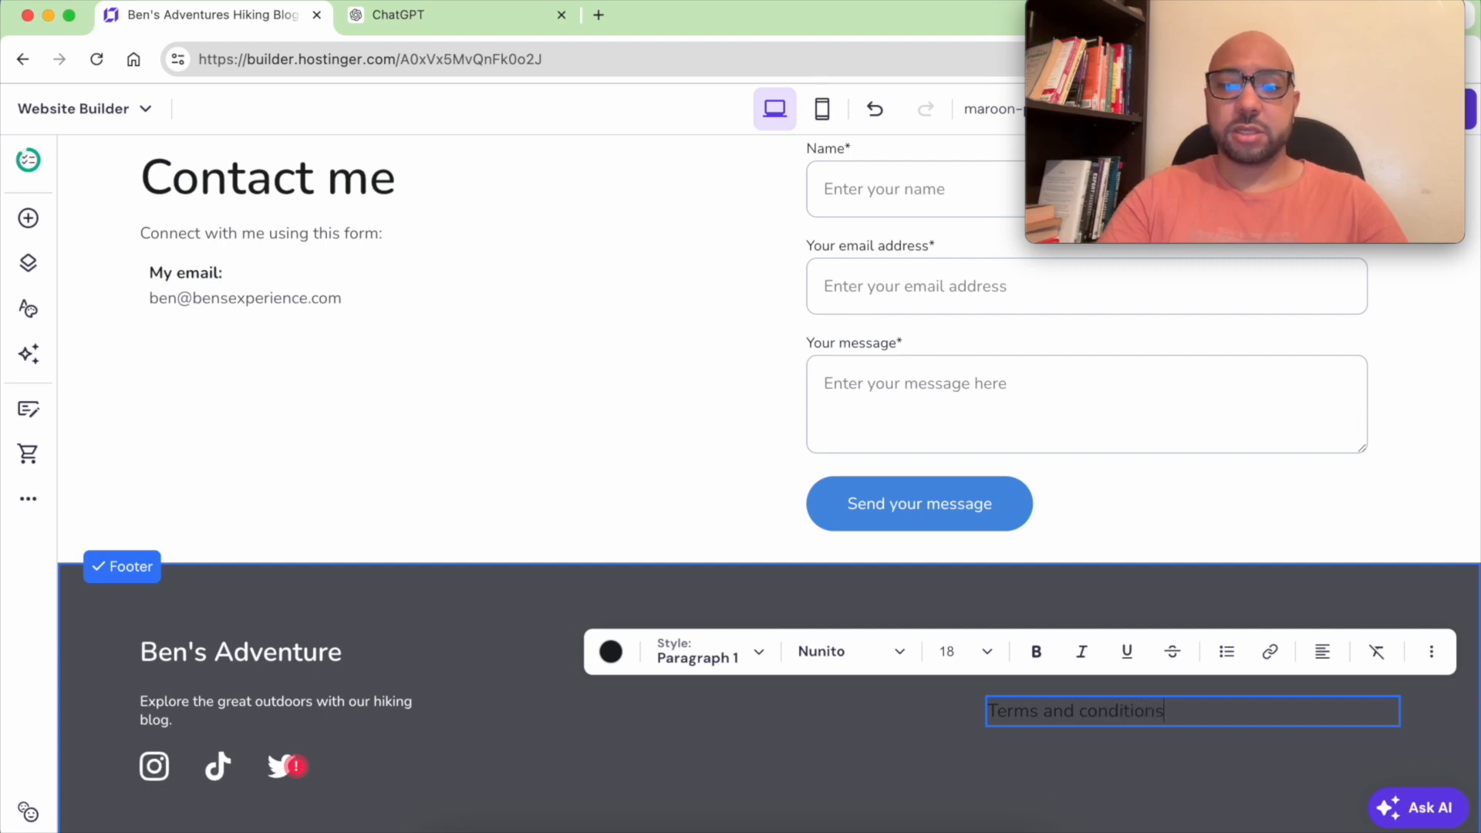
{"action": "type", "text": "erms and conditions"}
{"action": "triple_click", "coordinate": [1057, 721]}
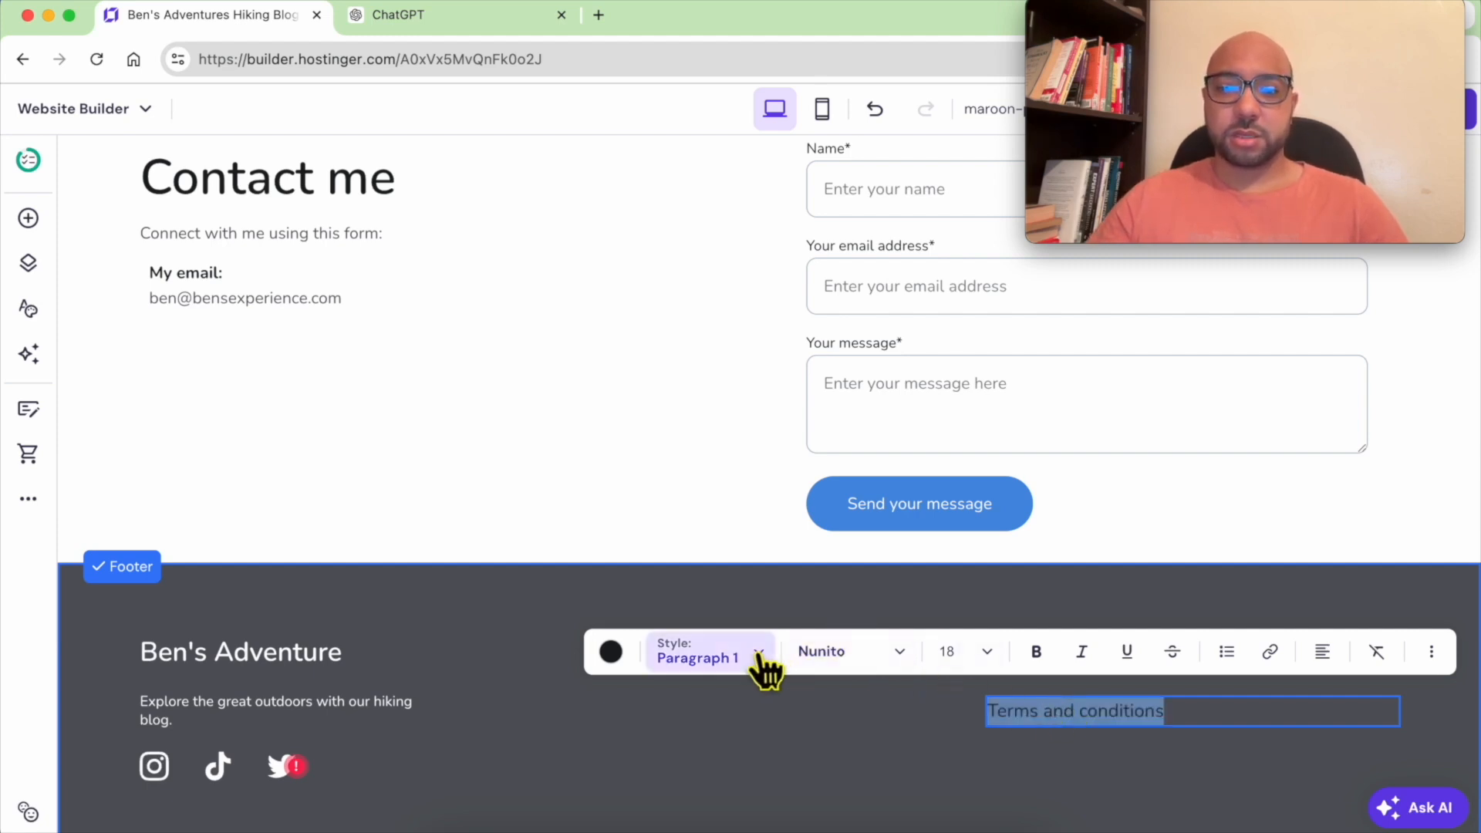
{"action": "left_click", "coordinate": [611, 653]}
{"action": "left_click", "coordinate": [615, 232]}
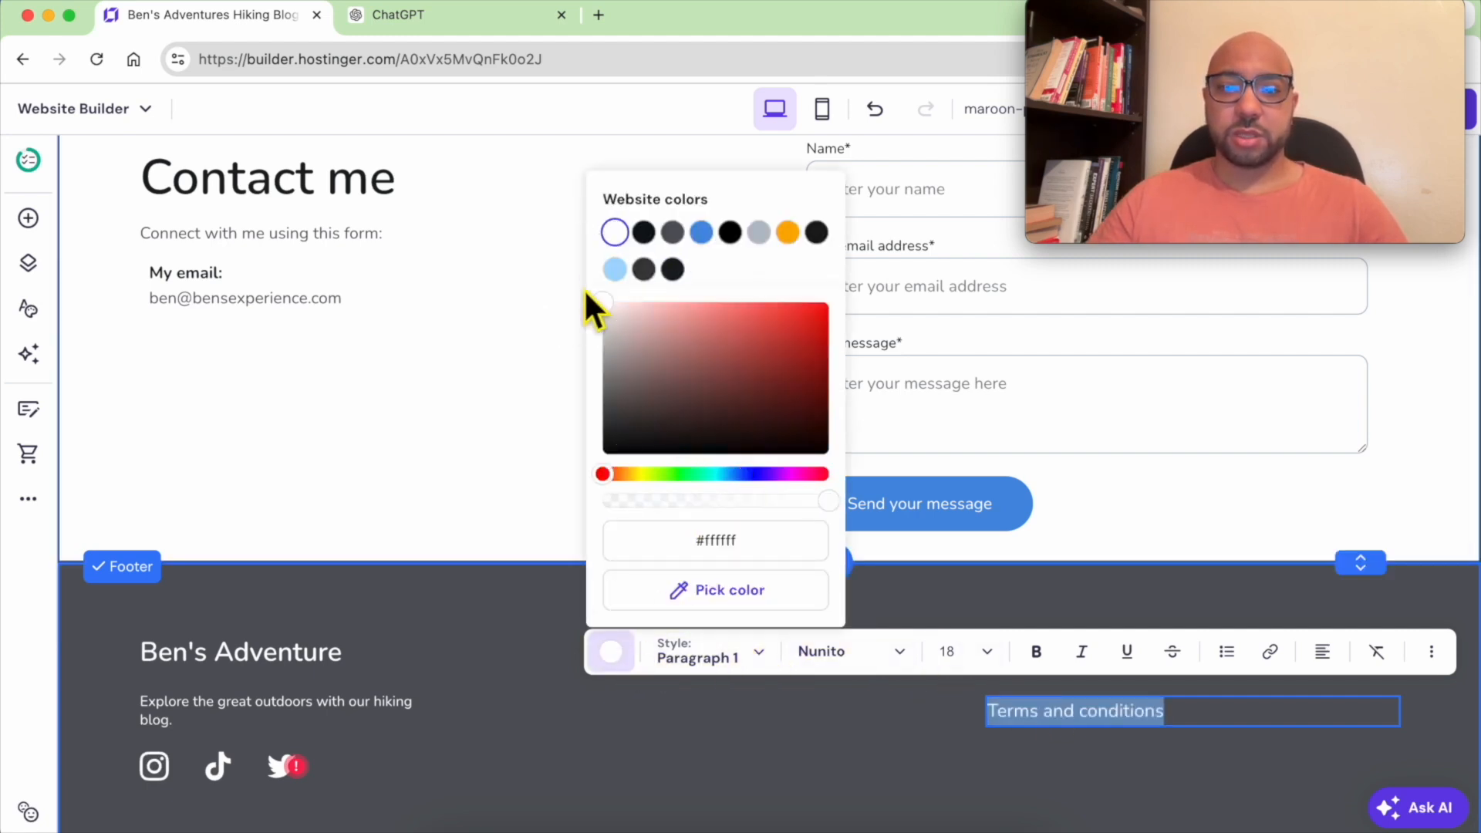
Duplicate the footer text and change the copy below it to "Privacy policy"
{"action": "left_click", "coordinate": [1188, 753]}
{"action": "mouse_move", "coordinate": [1203, 716]}
{"action": "left_mouse_down"}
{"action": "mouse_move", "coordinate": [1249, 720]}
{"action": "mouse_move", "coordinate": [1257, 626]}
{"action": "mouse_move", "coordinate": [1235, 639]}
{"action": "mouse_move", "coordinate": [1207, 711]}
{"action": "left_mouse_up"}
{"action": "left_click", "coordinate": [1297, 609]}
{"action": "double_click", "coordinate": [1204, 708]}
{"action": "type", "text": "Privacy policy"}
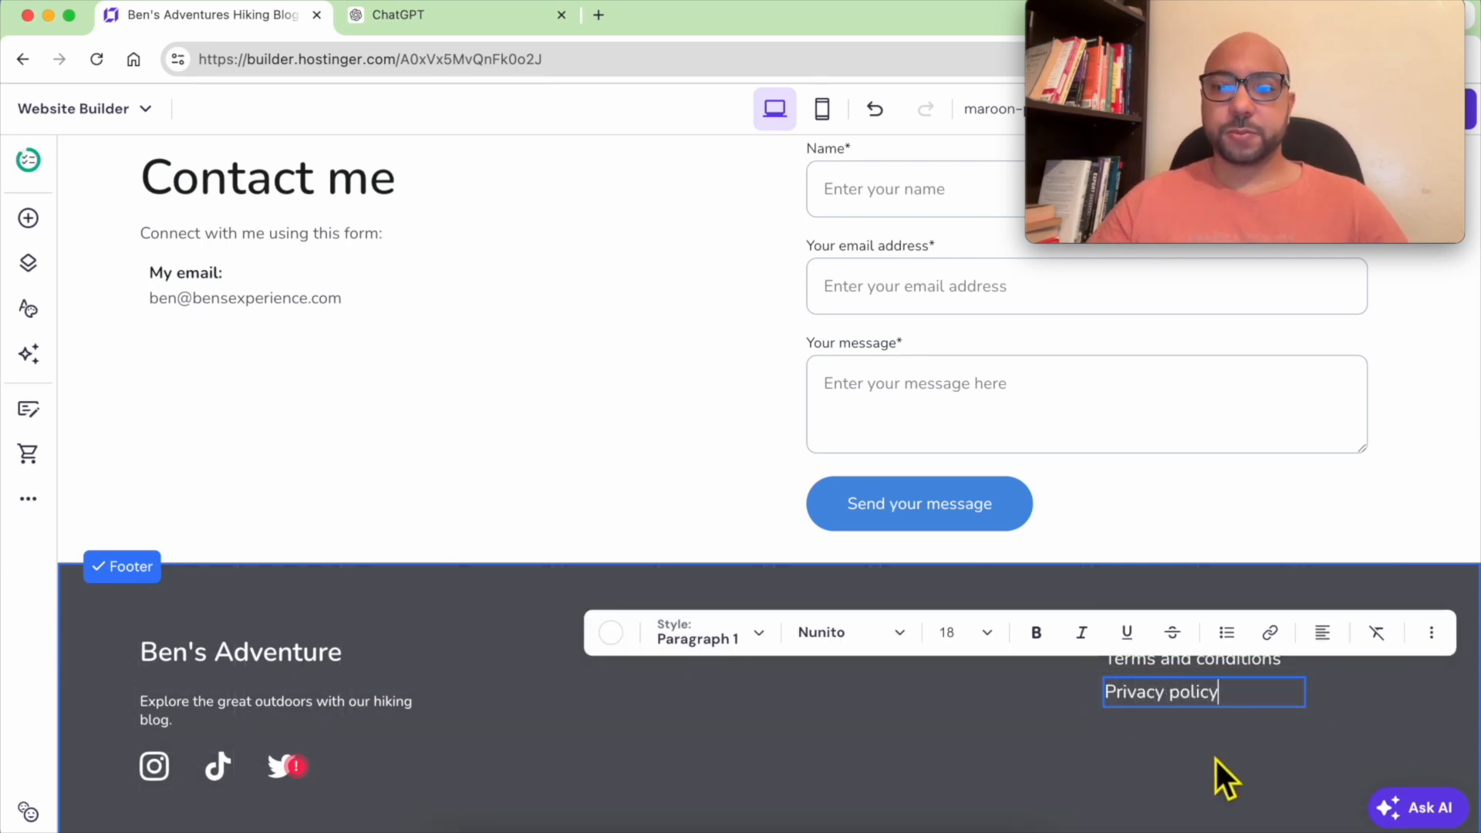
{"action": "left_click", "coordinate": [1214, 758]}
{"action": "left_click_drag", "start_coordinate": [1161, 696], "coordinate": [1163, 696]}
{"action": "left_click", "coordinate": [1173, 759]}
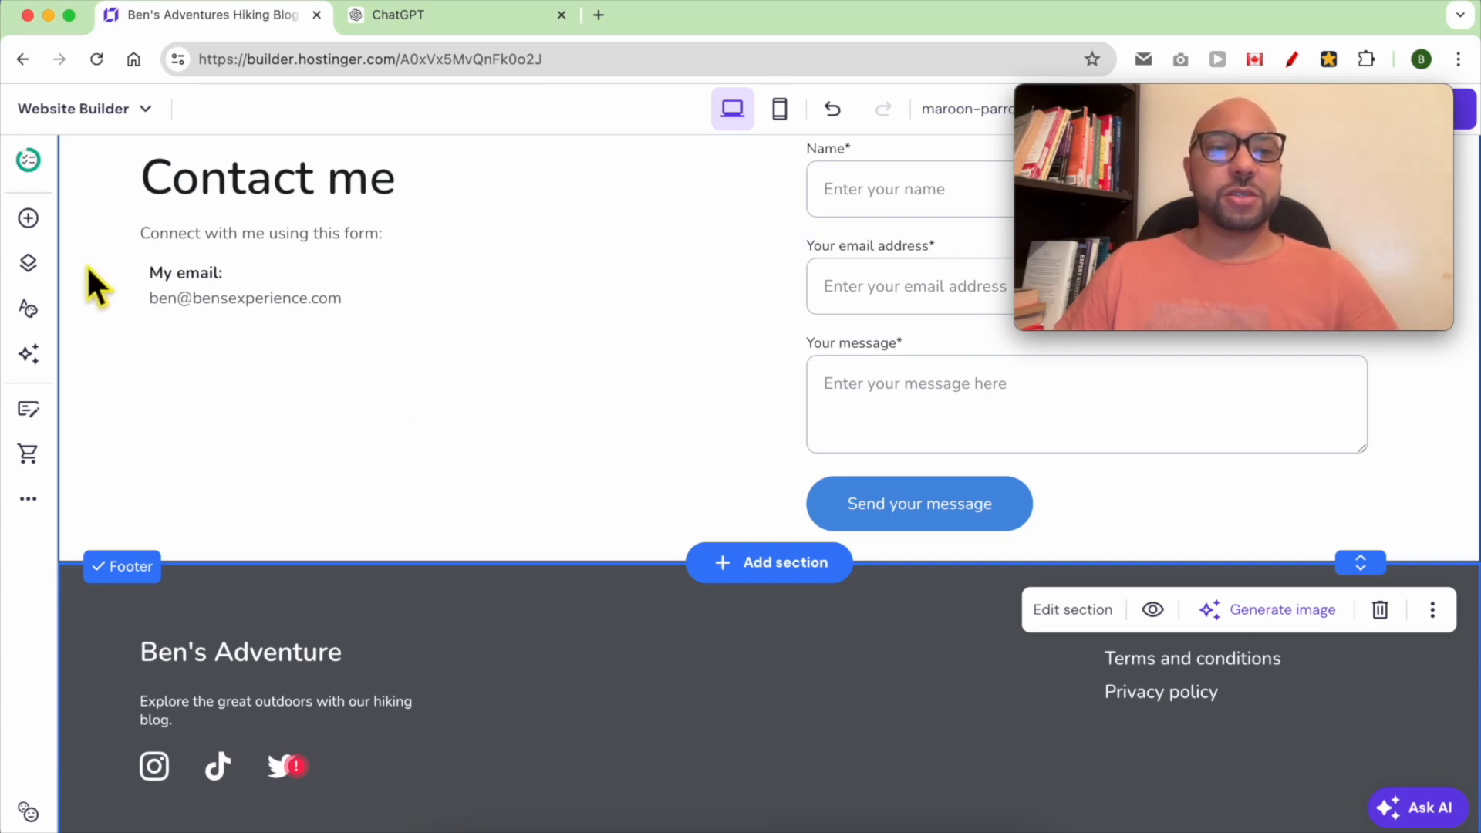
Open the pages list and choose the Privacy policy page template
{"action": "left_click", "coordinate": [29, 266]}
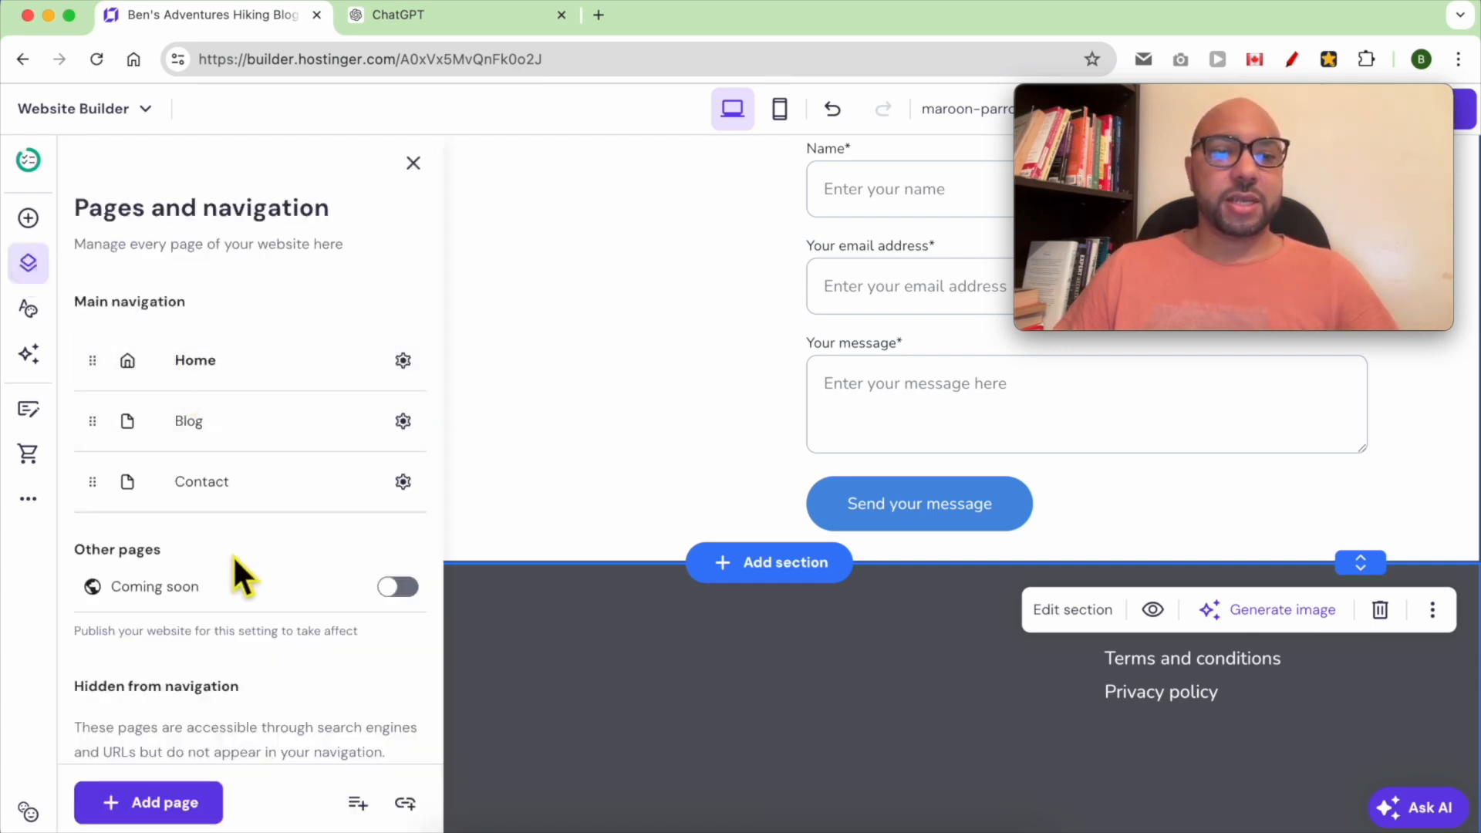
{"action": "left_click", "coordinate": [170, 809]}
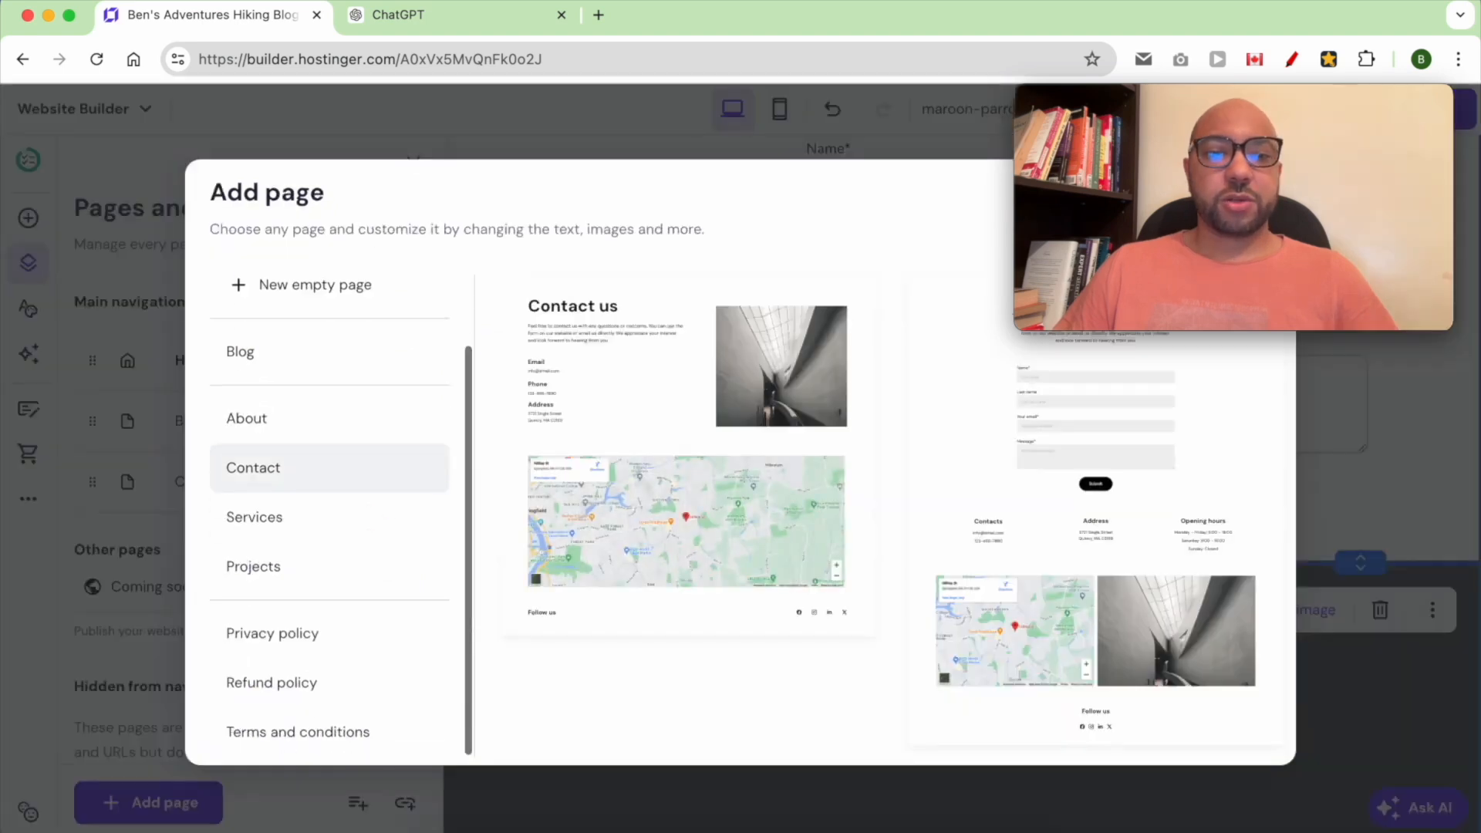
{"action": "left_click", "coordinate": [331, 644]}
Set the company name to "Ben's Adventures LLC" and add the Privacy policy page
{"action": "left_click", "coordinate": [686, 443]}
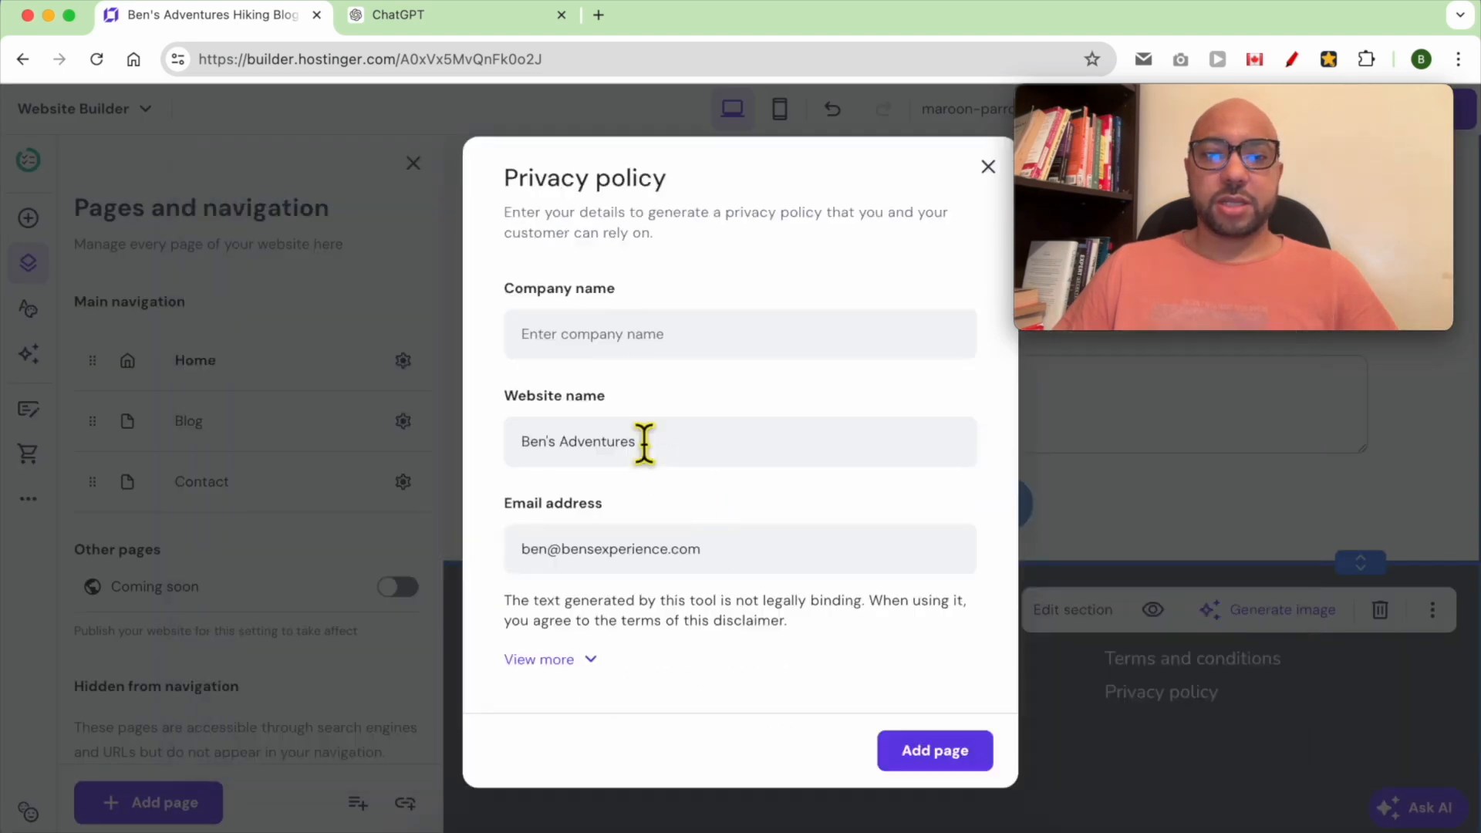
{"action": "left_click", "coordinate": [593, 357]}
{"action": "type", "text": "Ben"}
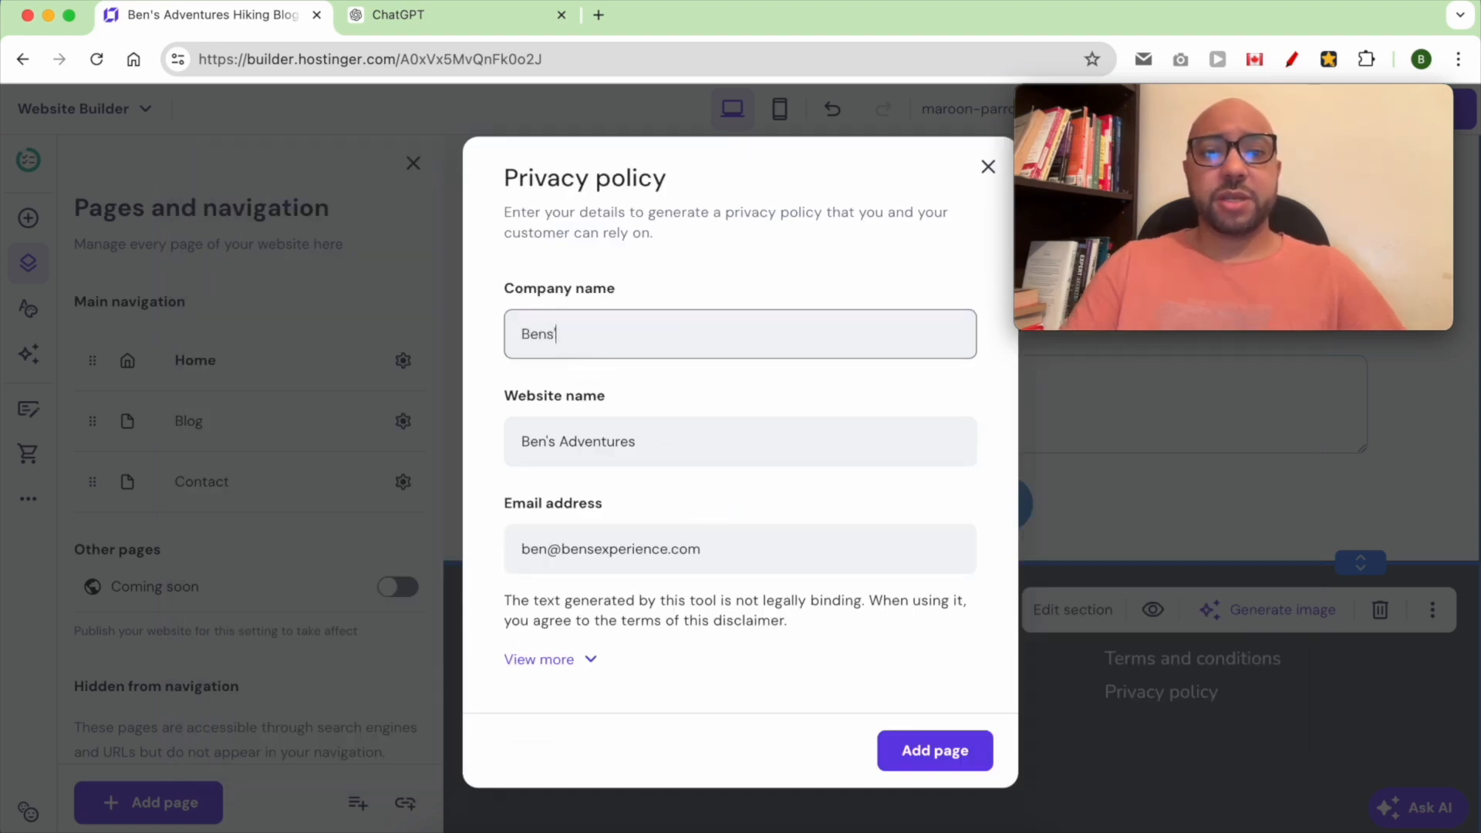
{"action": "type", "text": "'s Ad"}
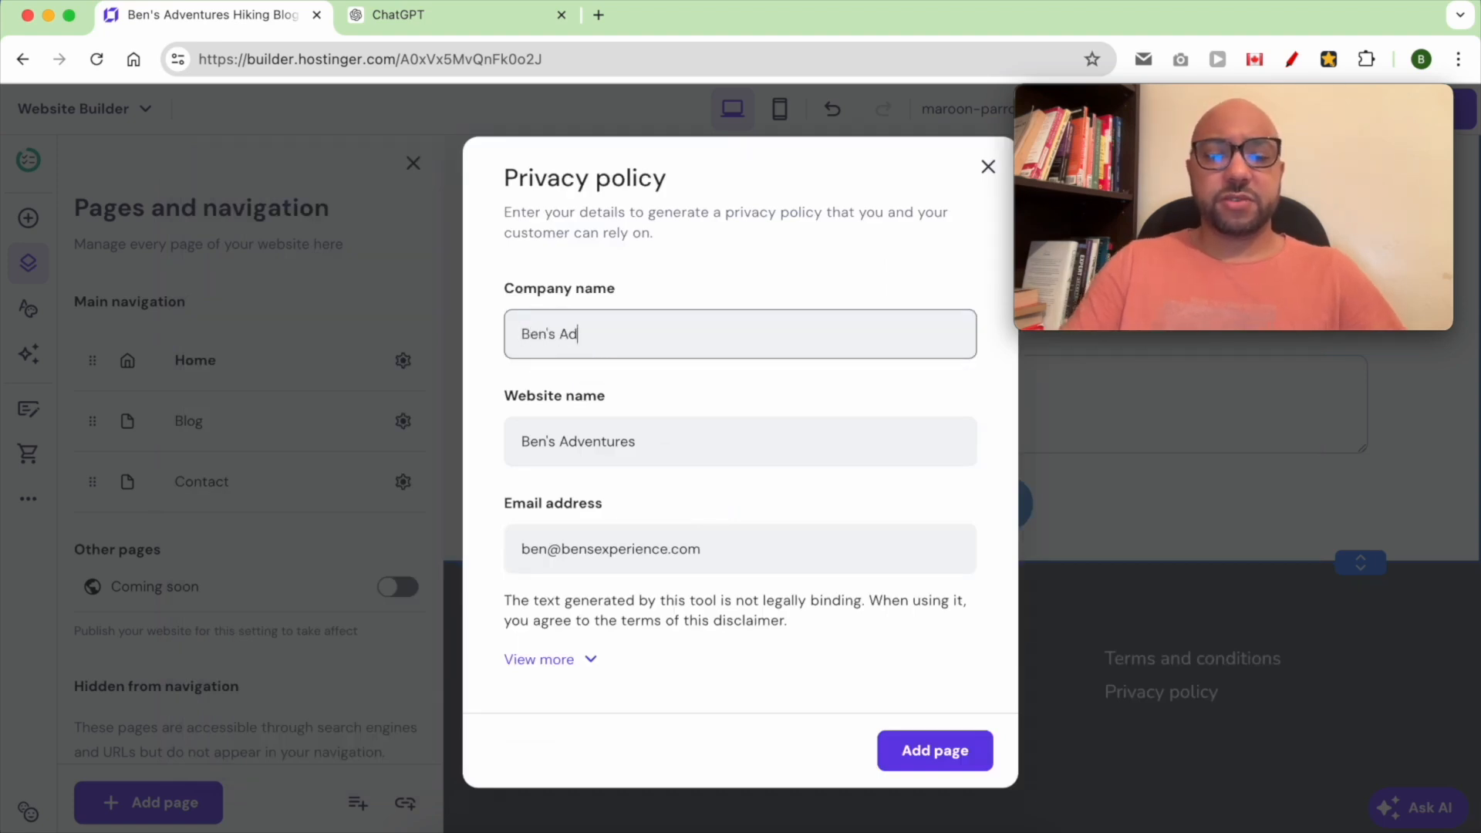
{"action": "type", "text": "ventures LLC"}
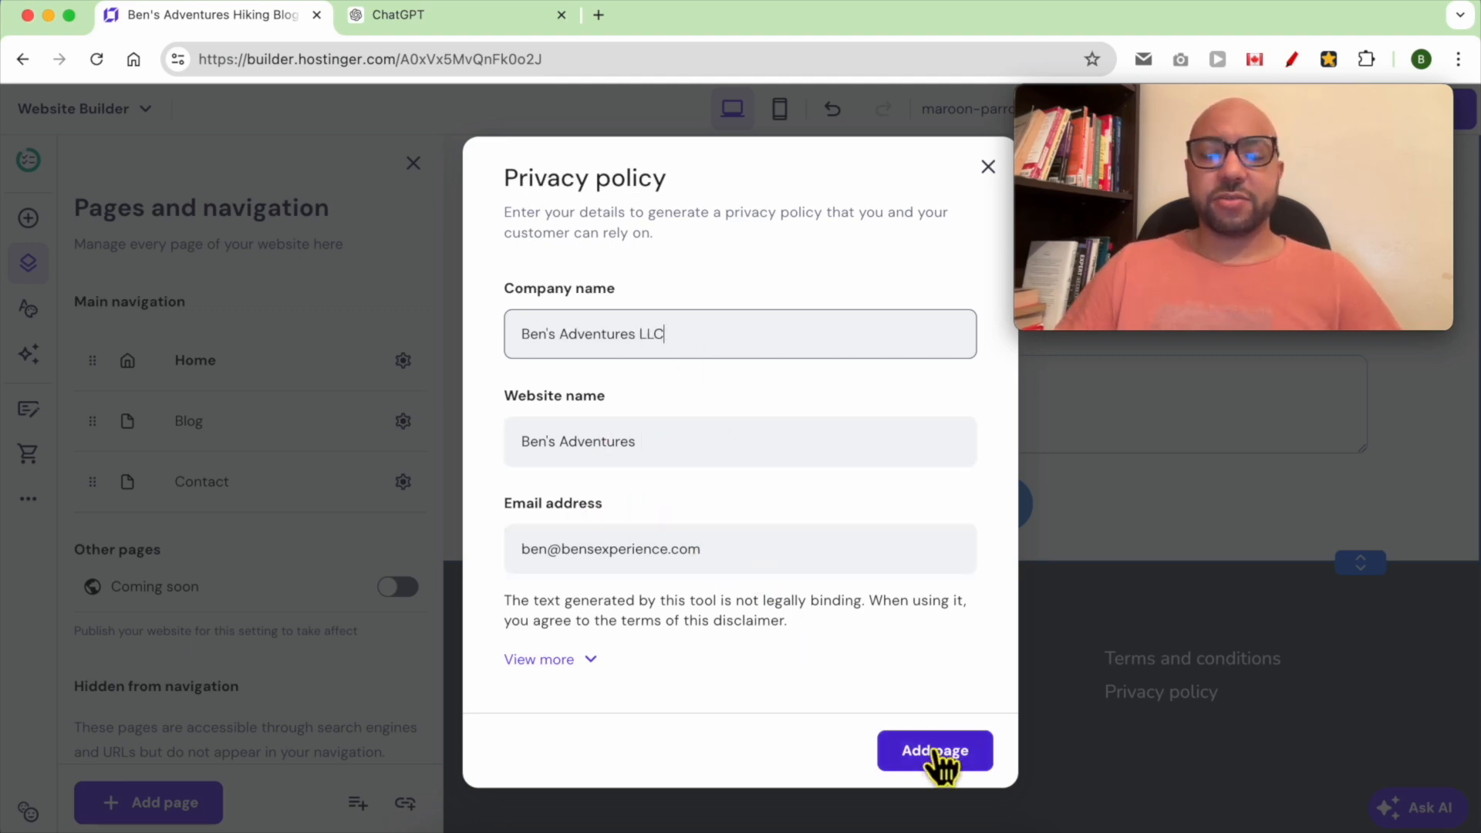
{"action": "left_click", "coordinate": [965, 760]}
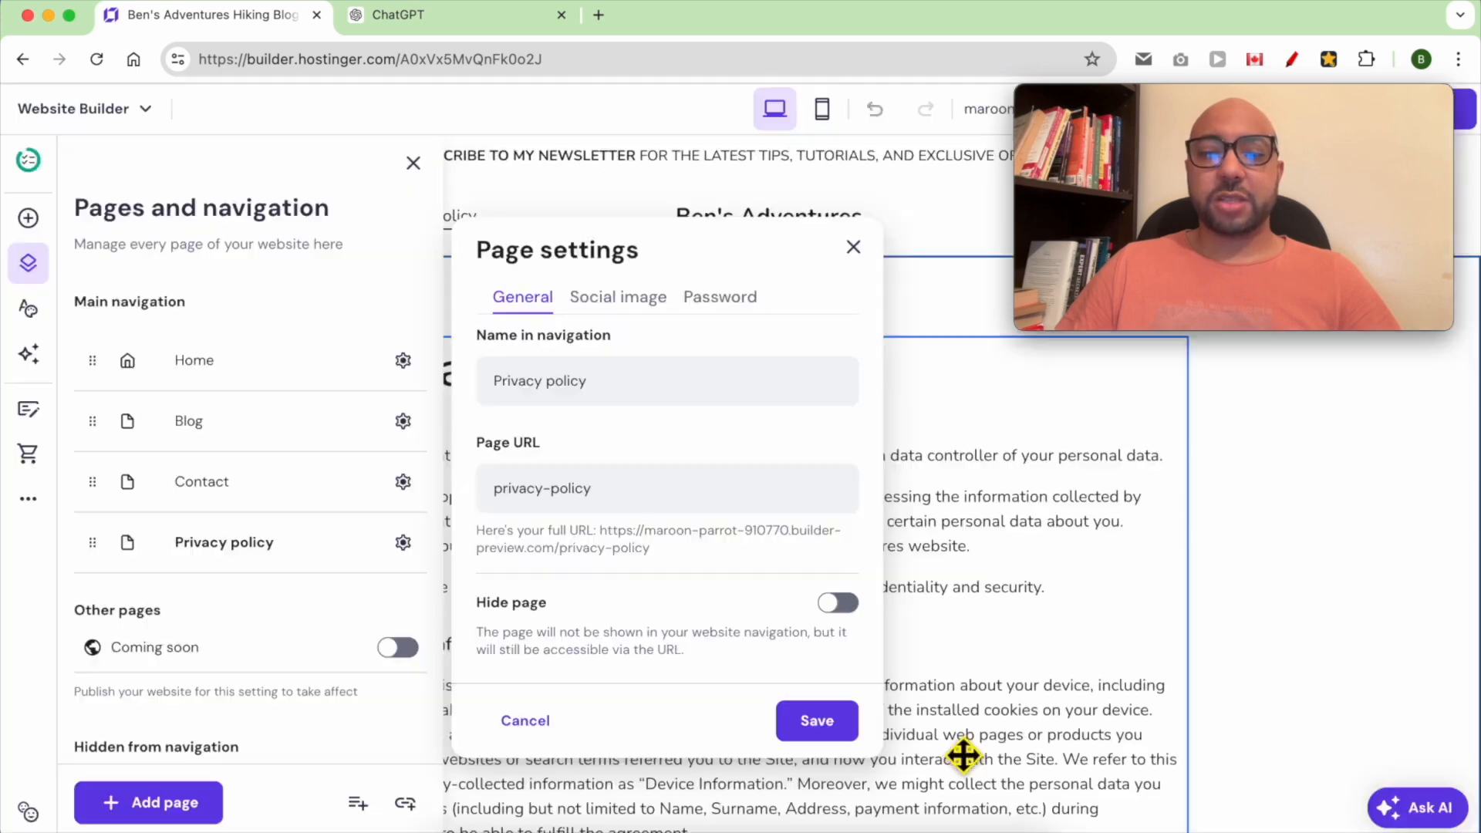
{"action": "left_click", "coordinate": [1205, 578]}
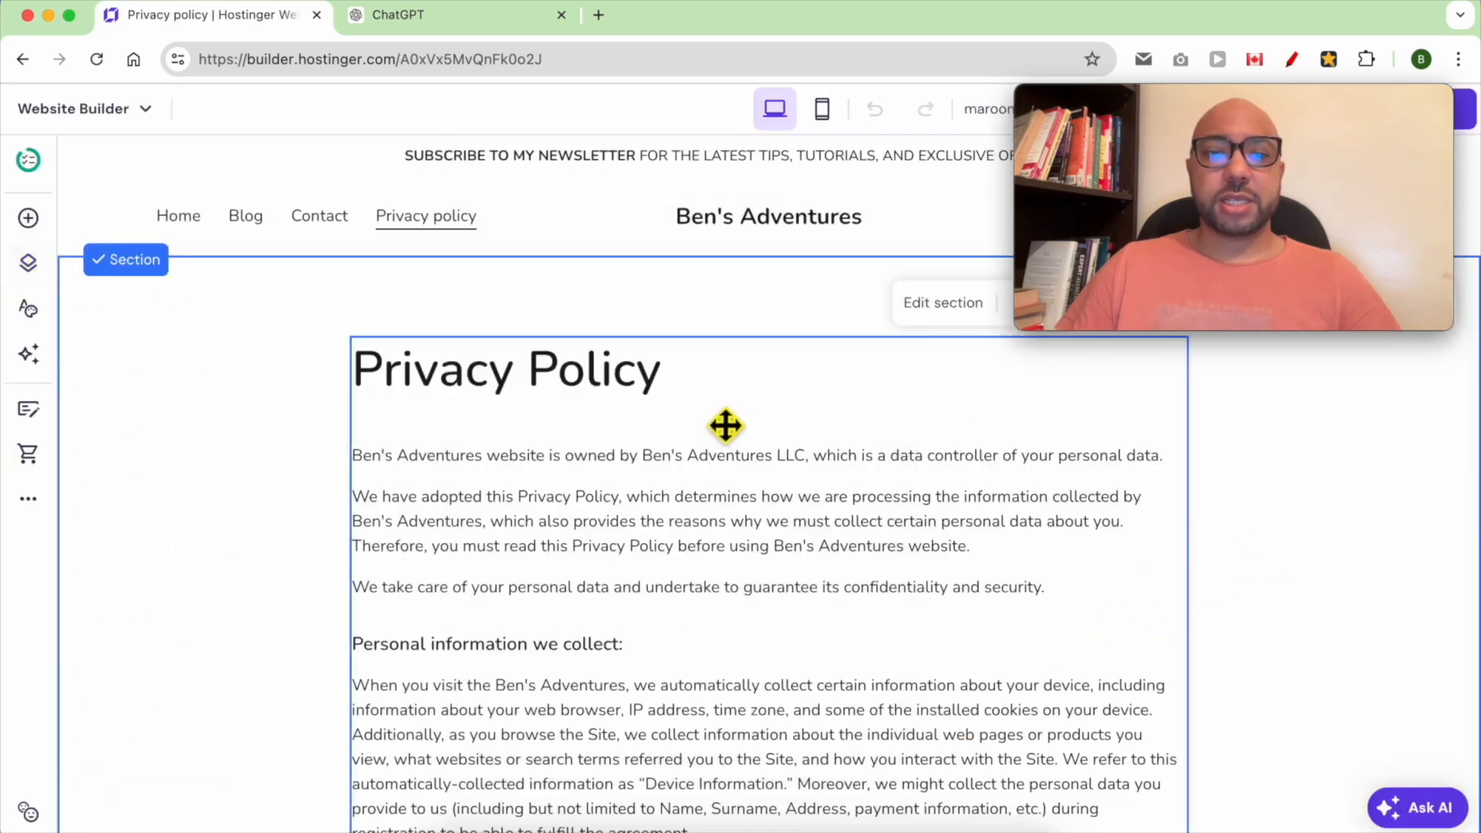
Scroll through the generated Privacy policy page and save the site
{"action": "scroll", "coordinate": [689, 484], "scroll_direction": "down", "scroll_amount": 1}
{"action": "scroll", "coordinate": [689, 485], "scroll_direction": "down", "scroll_amount": 15}
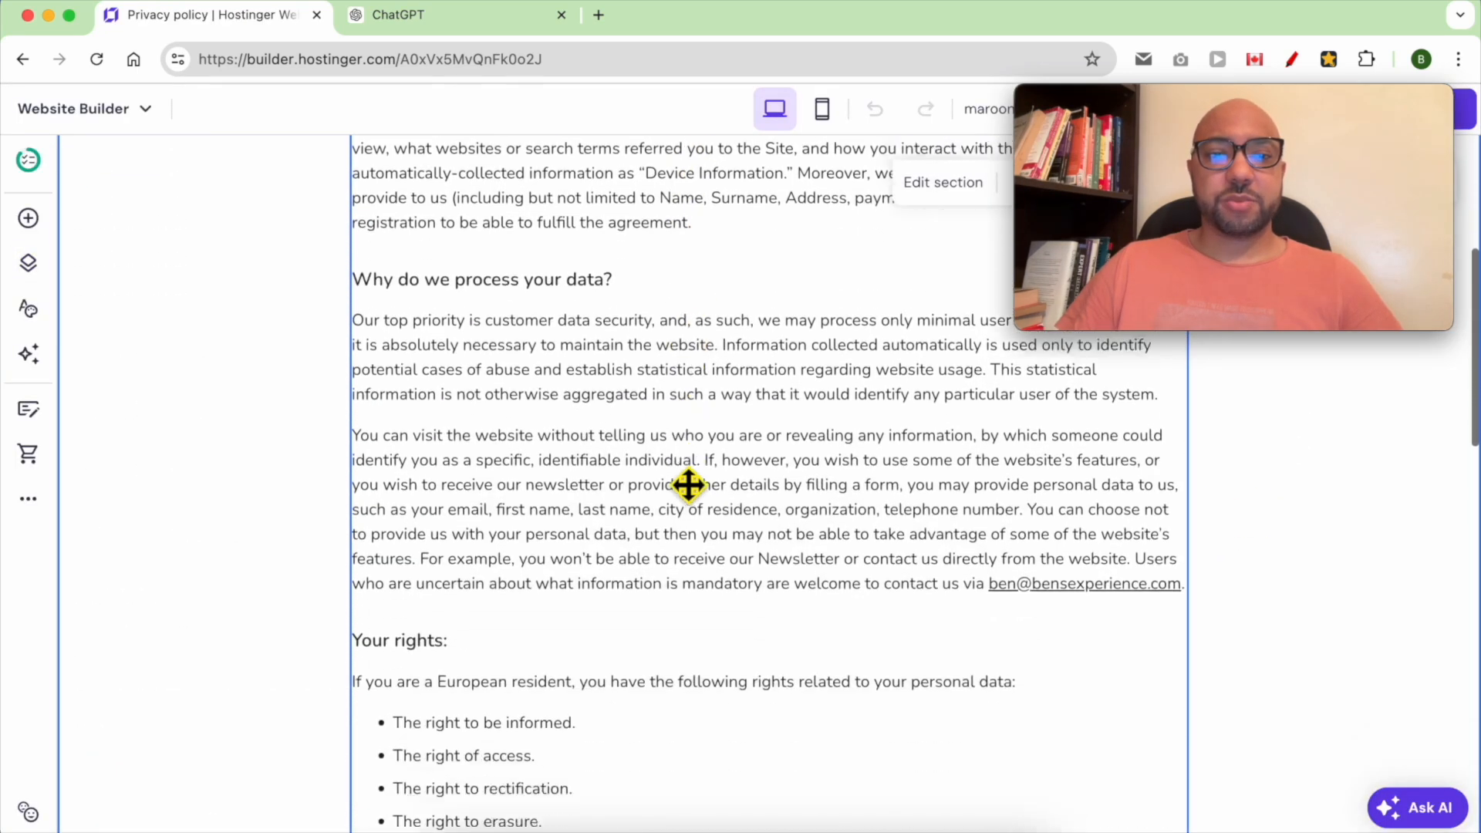
{"action": "scroll", "coordinate": [689, 485], "scroll_direction": "up", "scroll_amount": 5}
{"action": "scroll", "coordinate": [688, 485], "scroll_direction": "down", "scroll_amount": 12}
{"action": "scroll", "coordinate": [677, 473], "scroll_direction": "up", "scroll_amount": 20}
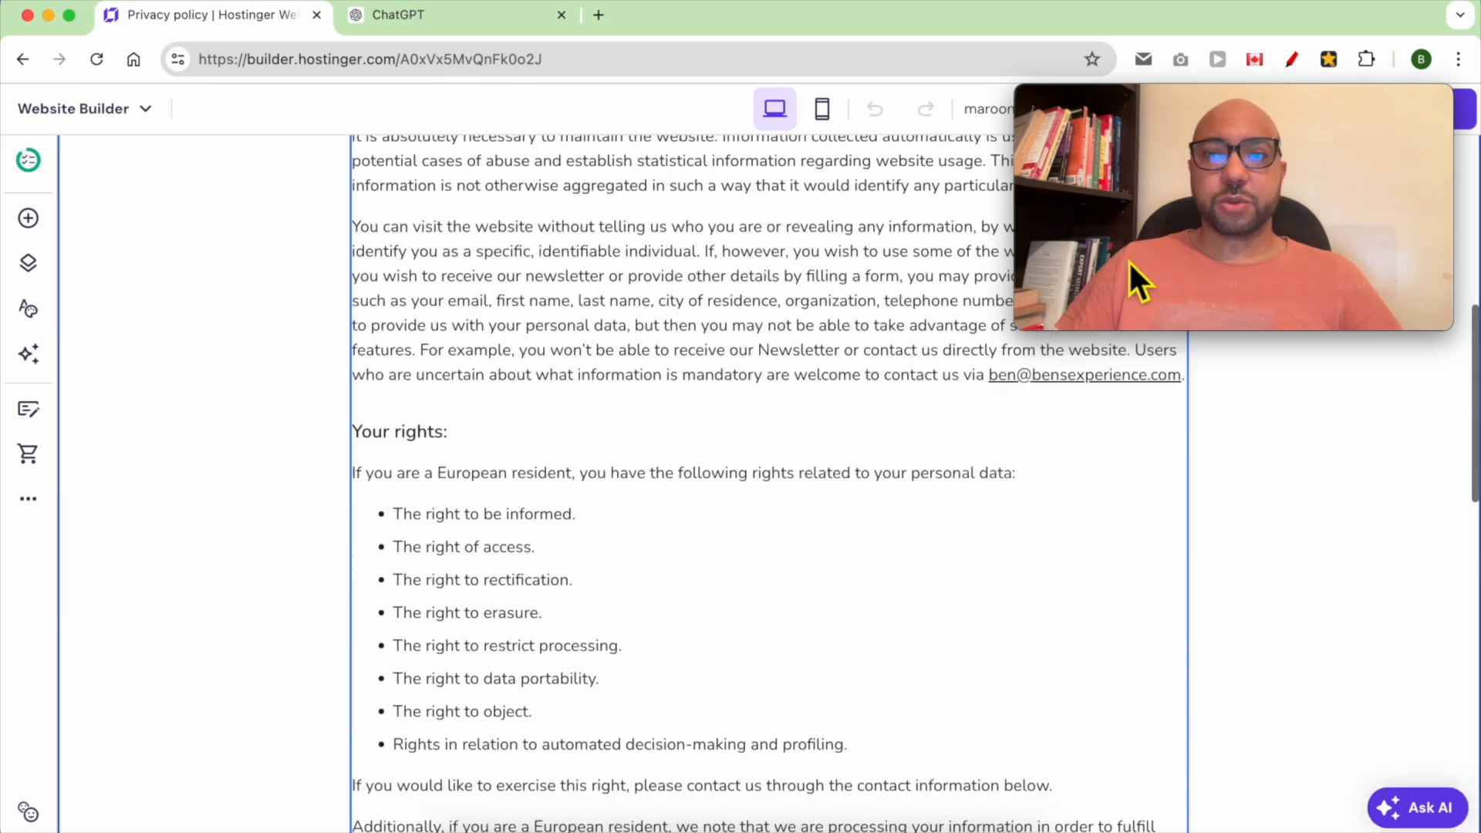
{"action": "mouse_move", "coordinate": [1310, 90]}
{"action": "left_click_drag", "start_coordinate": [1350, 104], "coordinate": [1377, 615]}
{"action": "left_click", "coordinate": [1212, 111]}
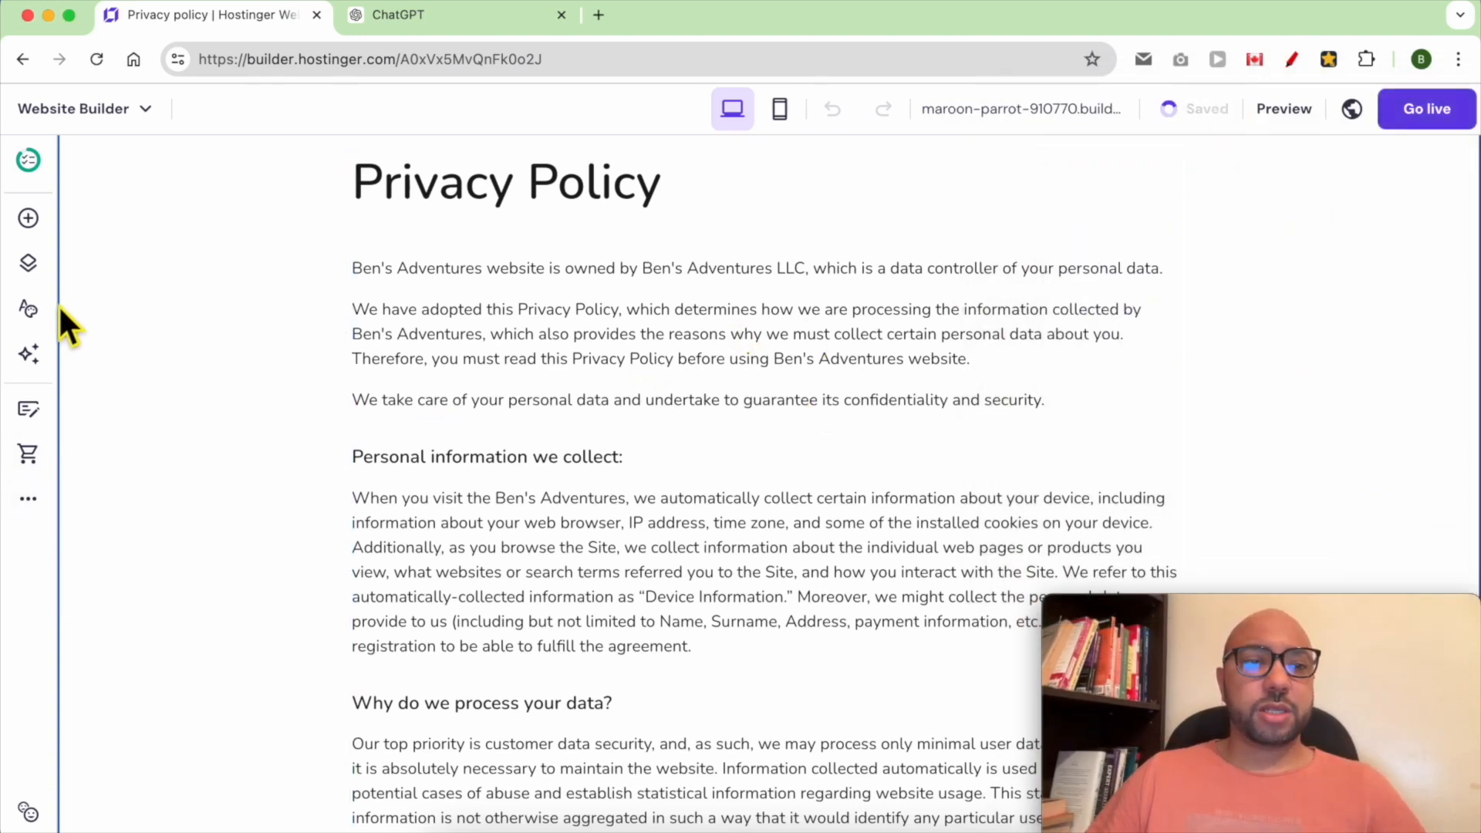
Open the pages list, start adding a page and choose the Terms and conditions template
{"action": "left_click", "coordinate": [29, 265]}
{"action": "scroll", "coordinate": [219, 729], "scroll_direction": "down", "scroll_amount": 3}
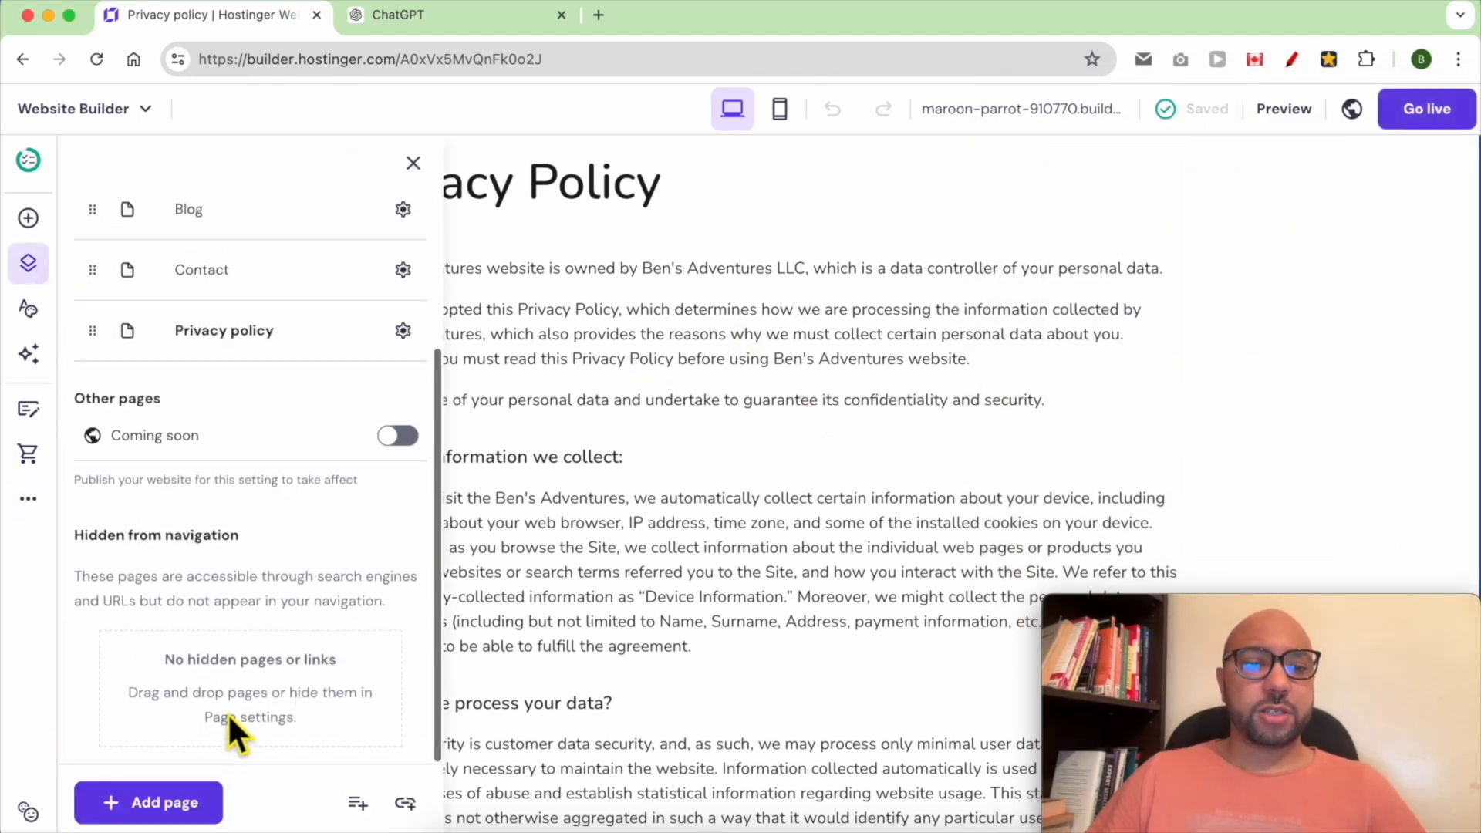
{"action": "left_click", "coordinate": [171, 803]}
{"action": "left_click", "coordinate": [332, 549]}
{"action": "scroll", "coordinate": [367, 617], "scroll_direction": "down", "scroll_amount": 2}
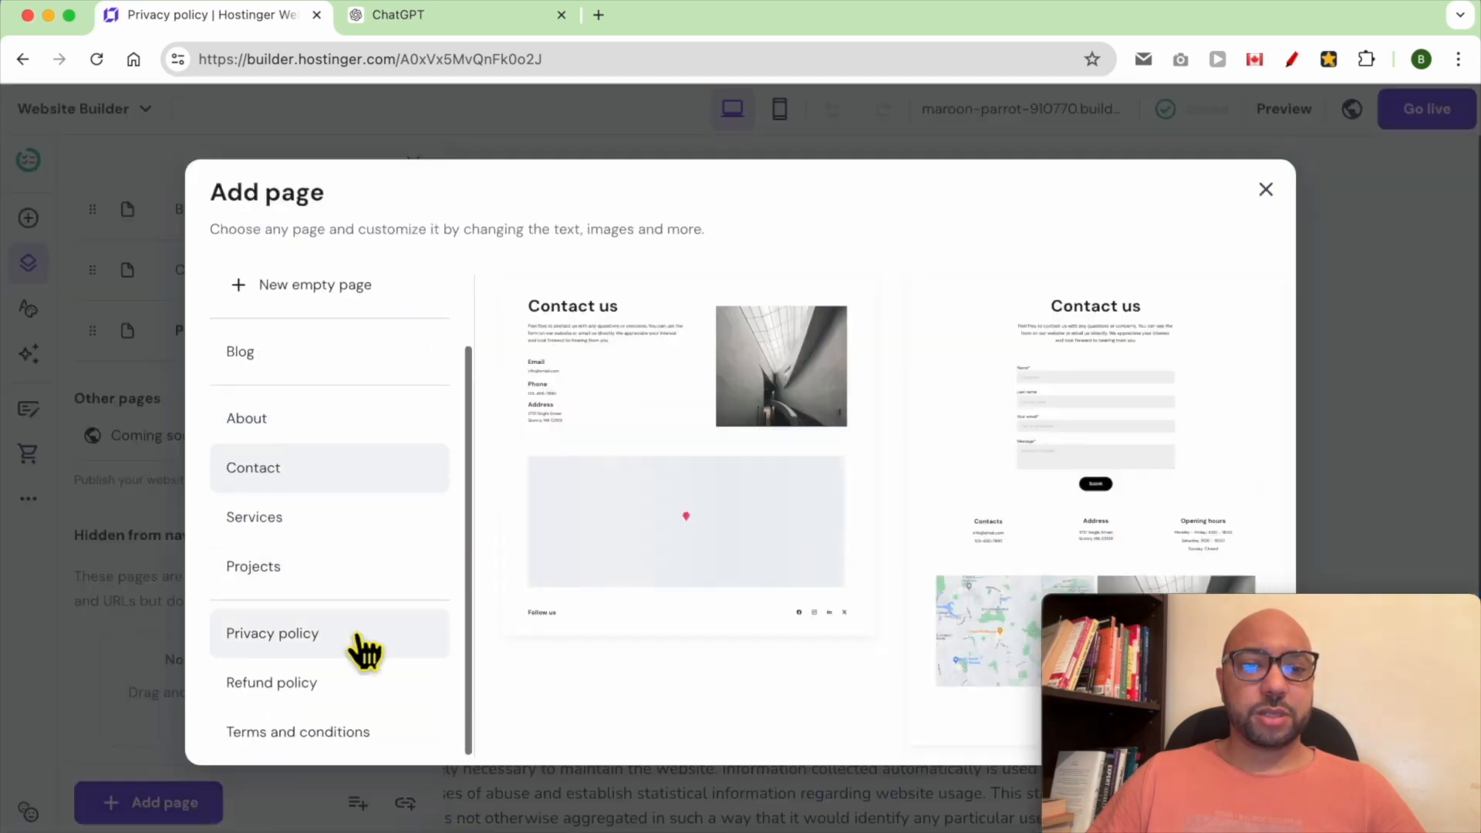
{"action": "left_click", "coordinate": [344, 733]}
{"action": "left_click", "coordinate": [604, 574]}
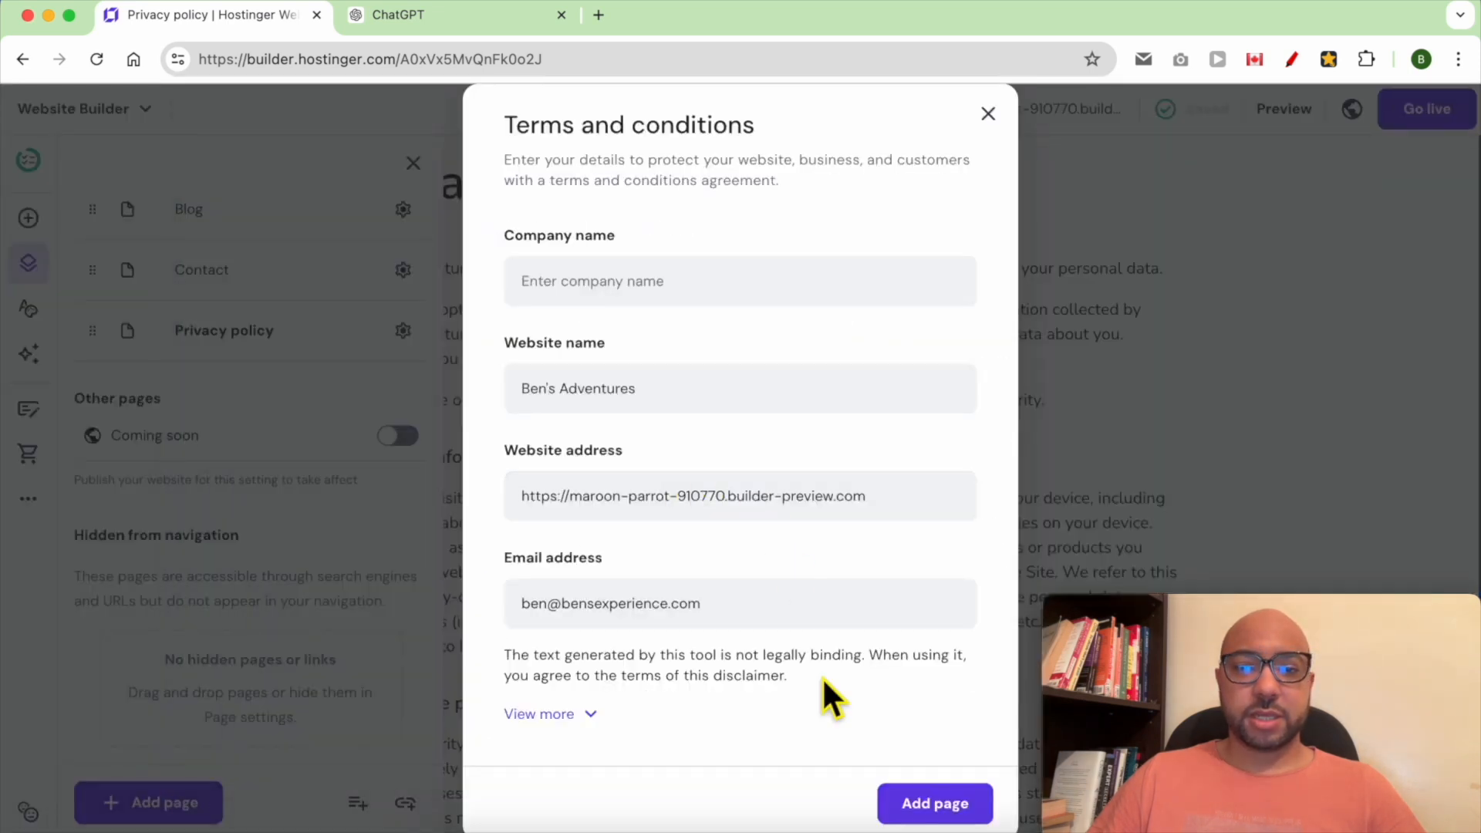
{"action": "left_click", "coordinate": [667, 301]}
{"action": "type", "text": "Ben's Adventures LLC"}
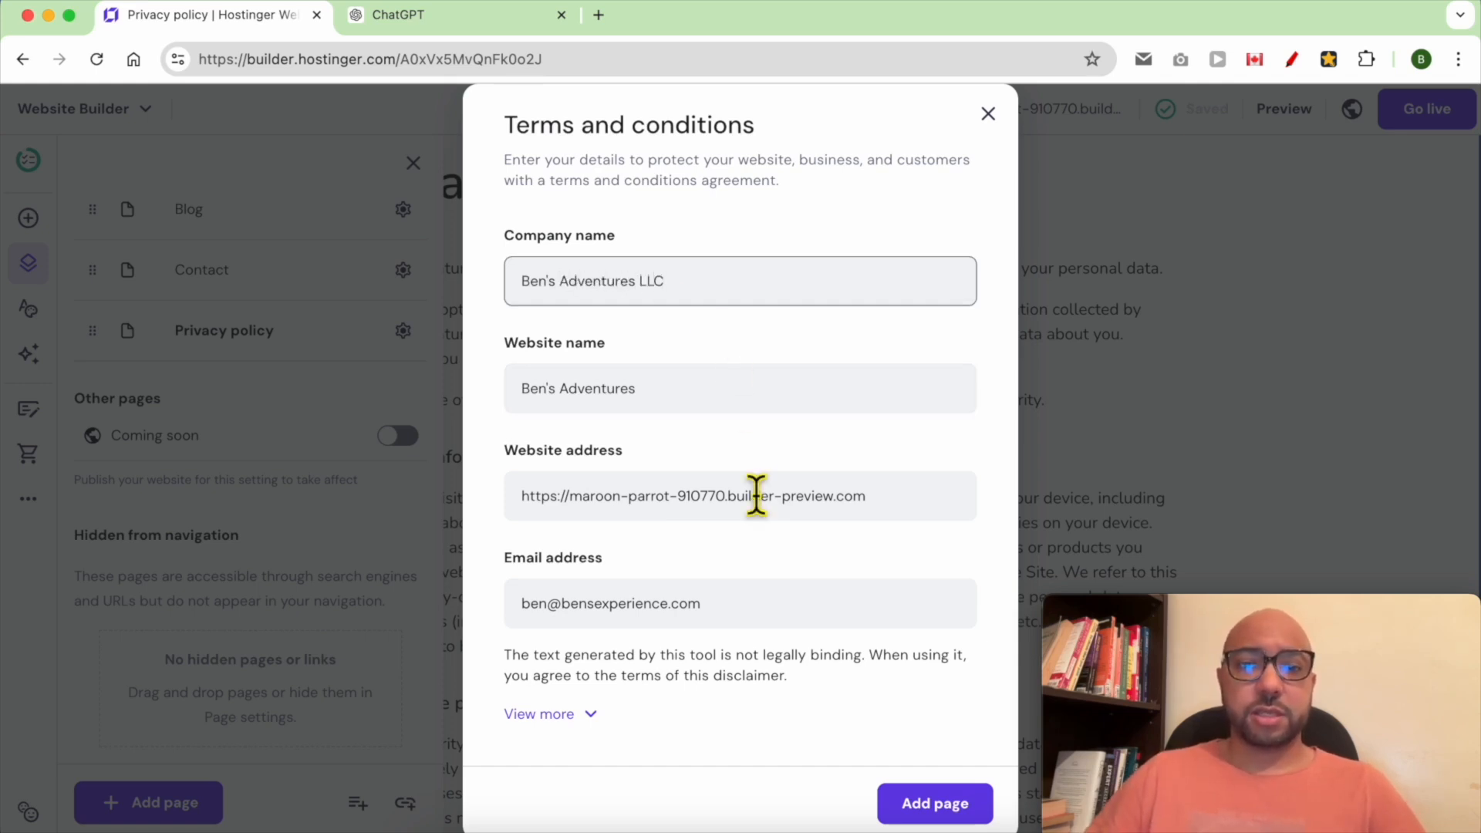
{"action": "left_click_drag", "start_coordinate": [570, 498], "coordinate": [831, 515]}
{"action": "type", "text": "b"}
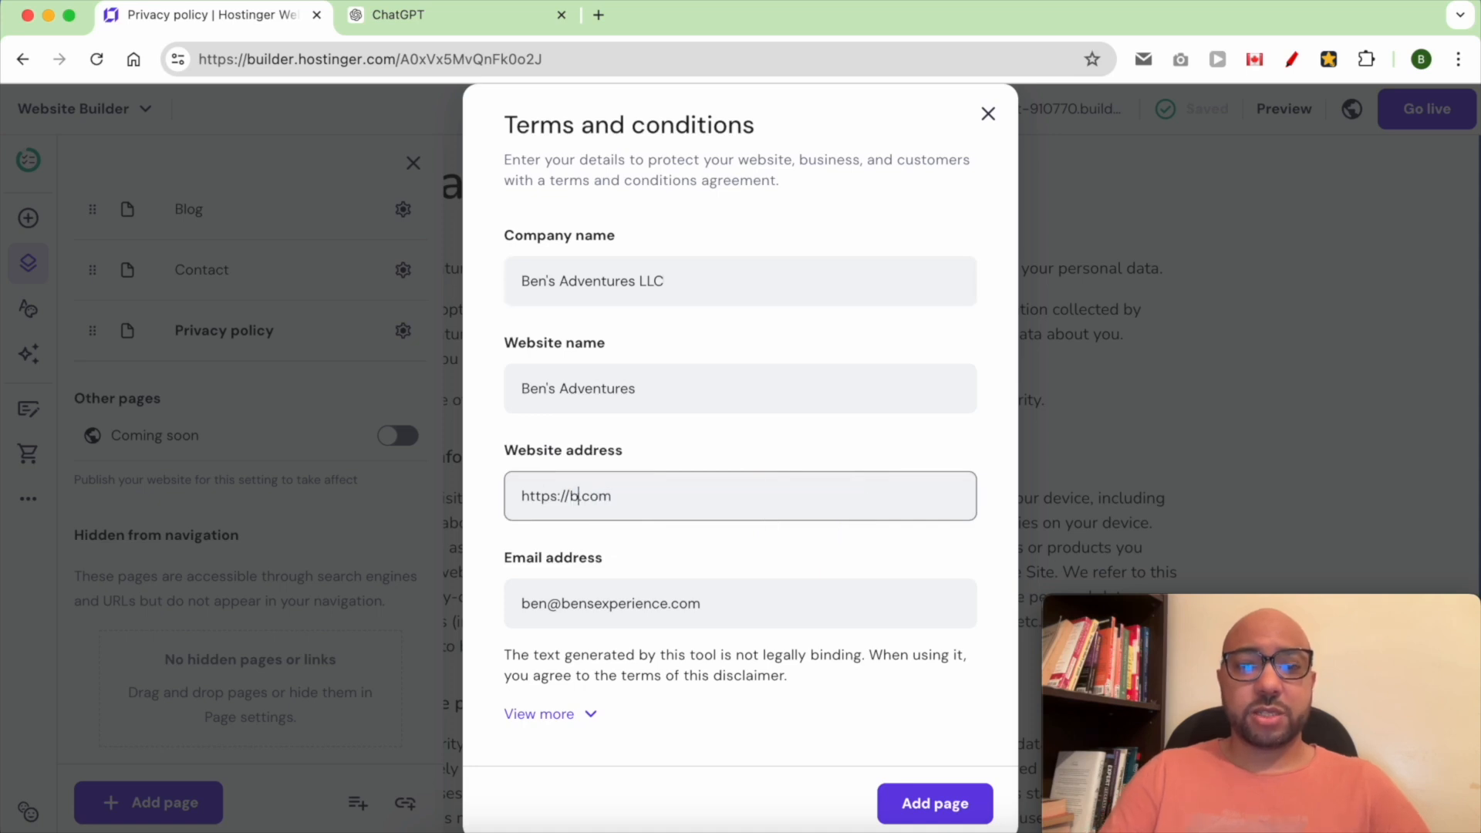
{"action": "type", "text": "ensadventures"}
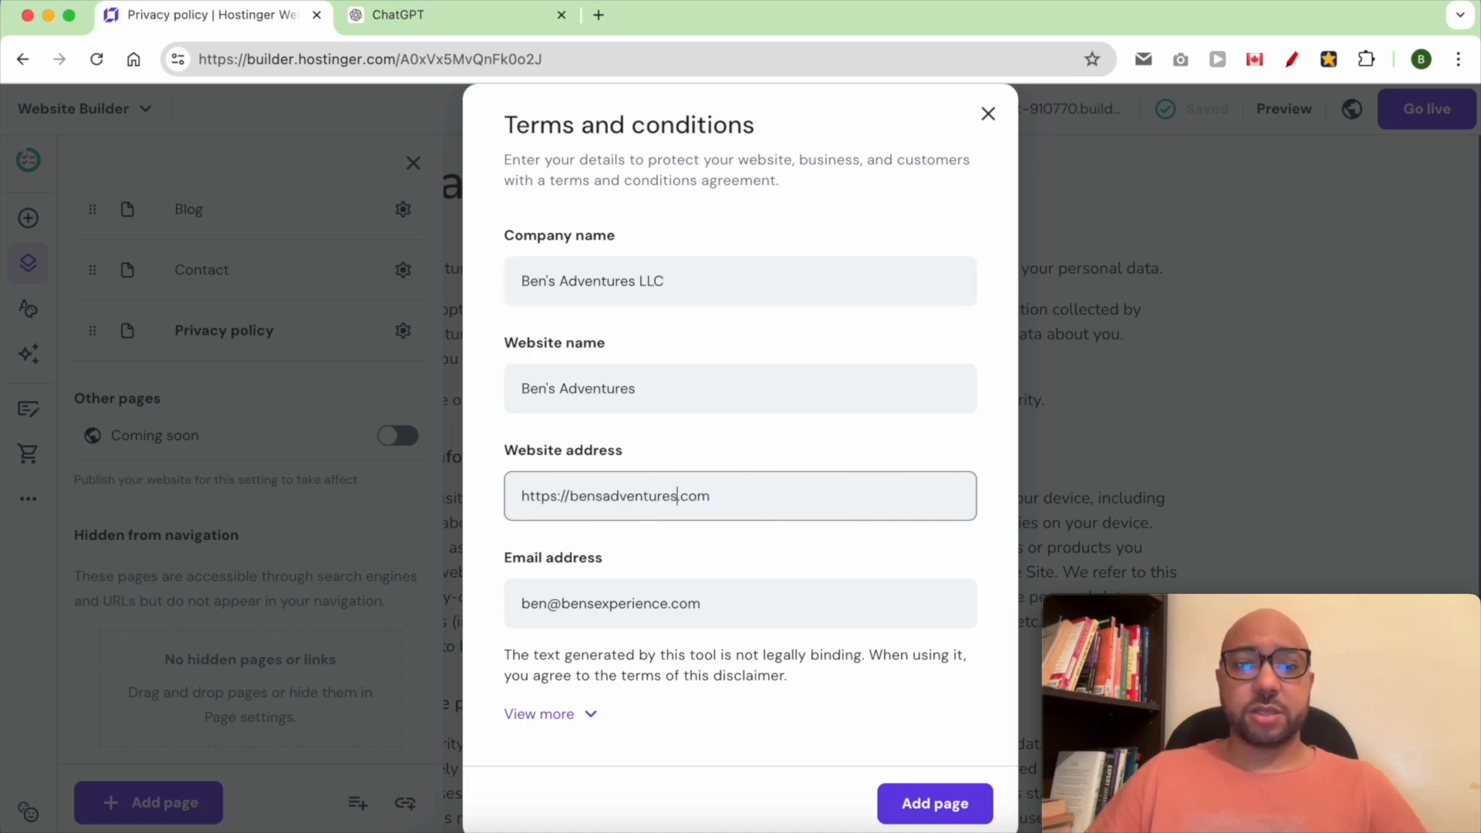
{"action": "left_click", "coordinate": [918, 802]}
Publish the website with Go live and close the confirmation
{"action": "left_click", "coordinate": [1371, 199]}
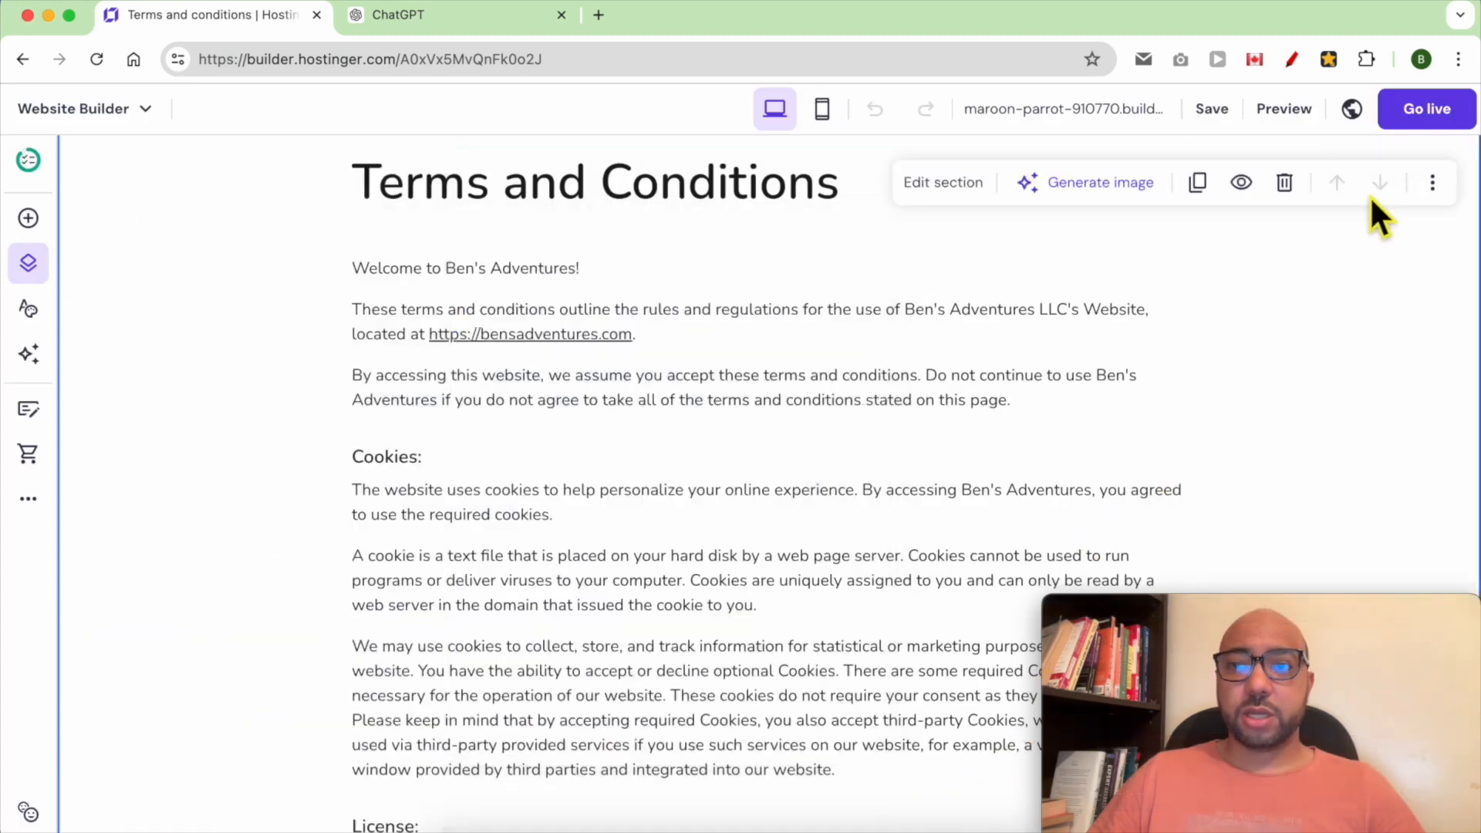
{"action": "left_click", "coordinate": [1413, 123]}
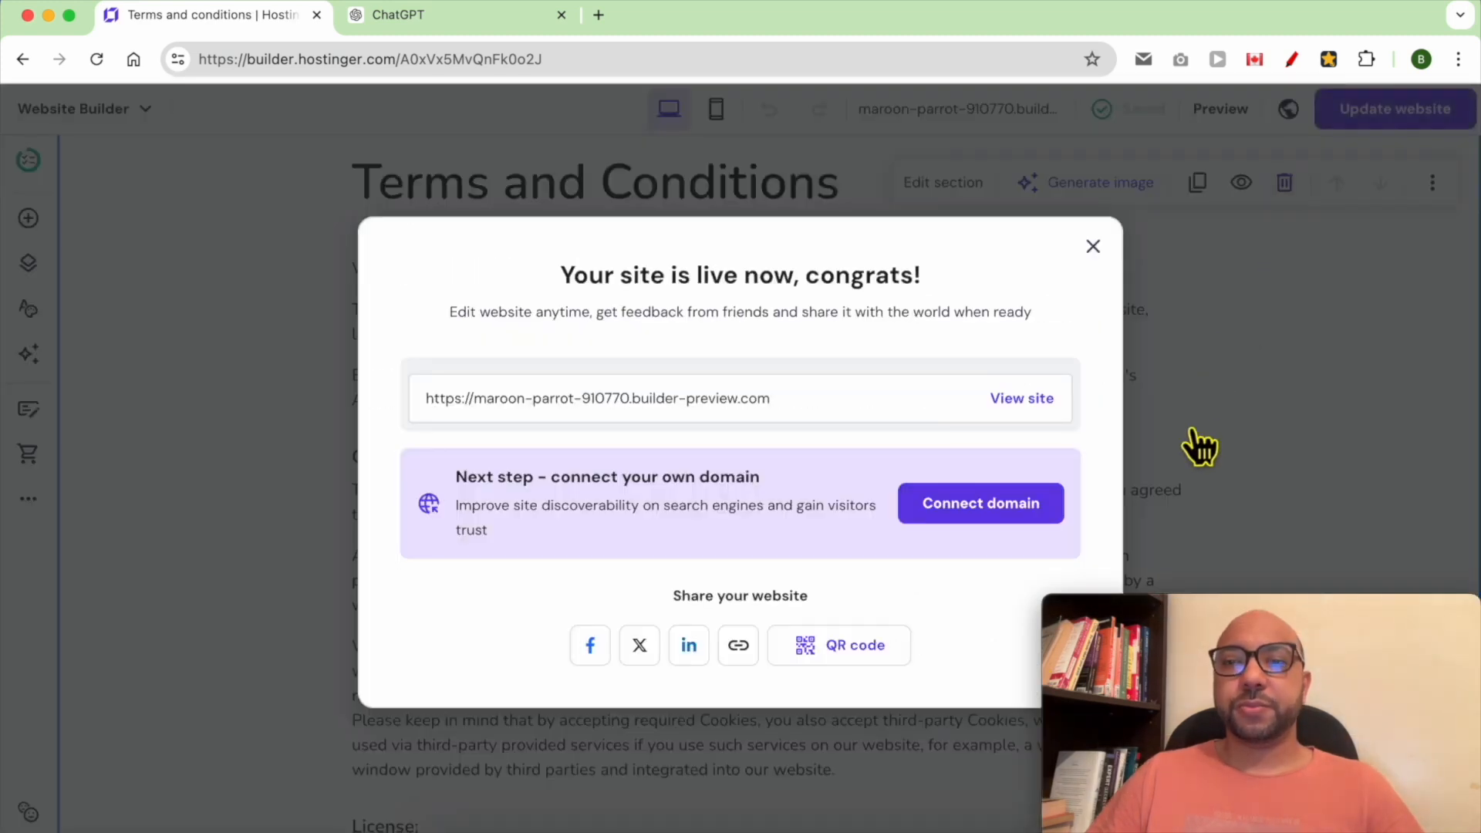
{"action": "left_click", "coordinate": [1093, 247]}
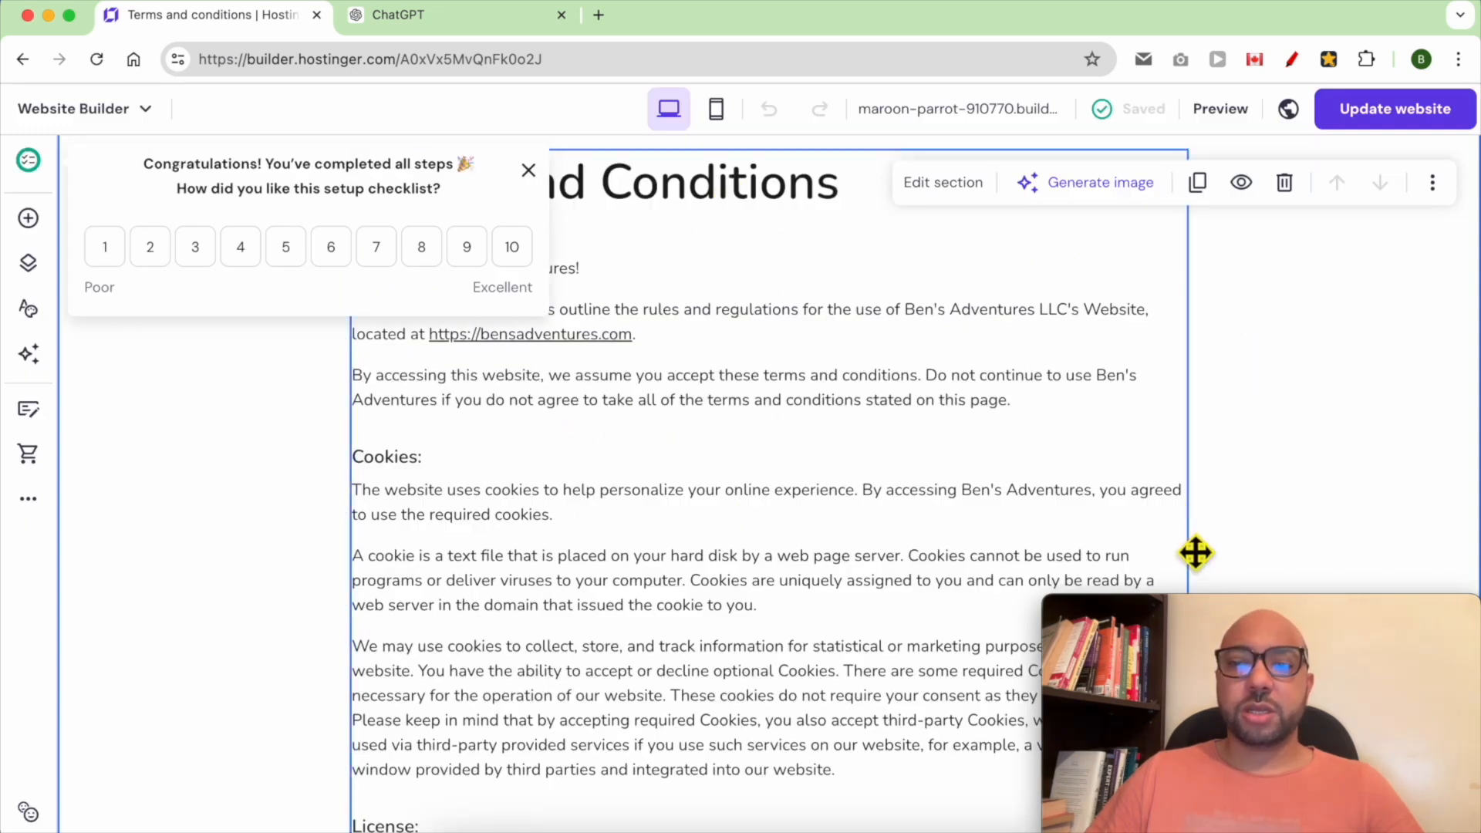
Link the footer's "Terms and conditions" text to the Terms and conditions page
{"action": "scroll", "coordinate": [936, 539], "scroll_direction": "down", "scroll_amount": 20}
{"action": "scroll", "coordinate": [926, 535], "scroll_direction": "down", "scroll_amount": 2}
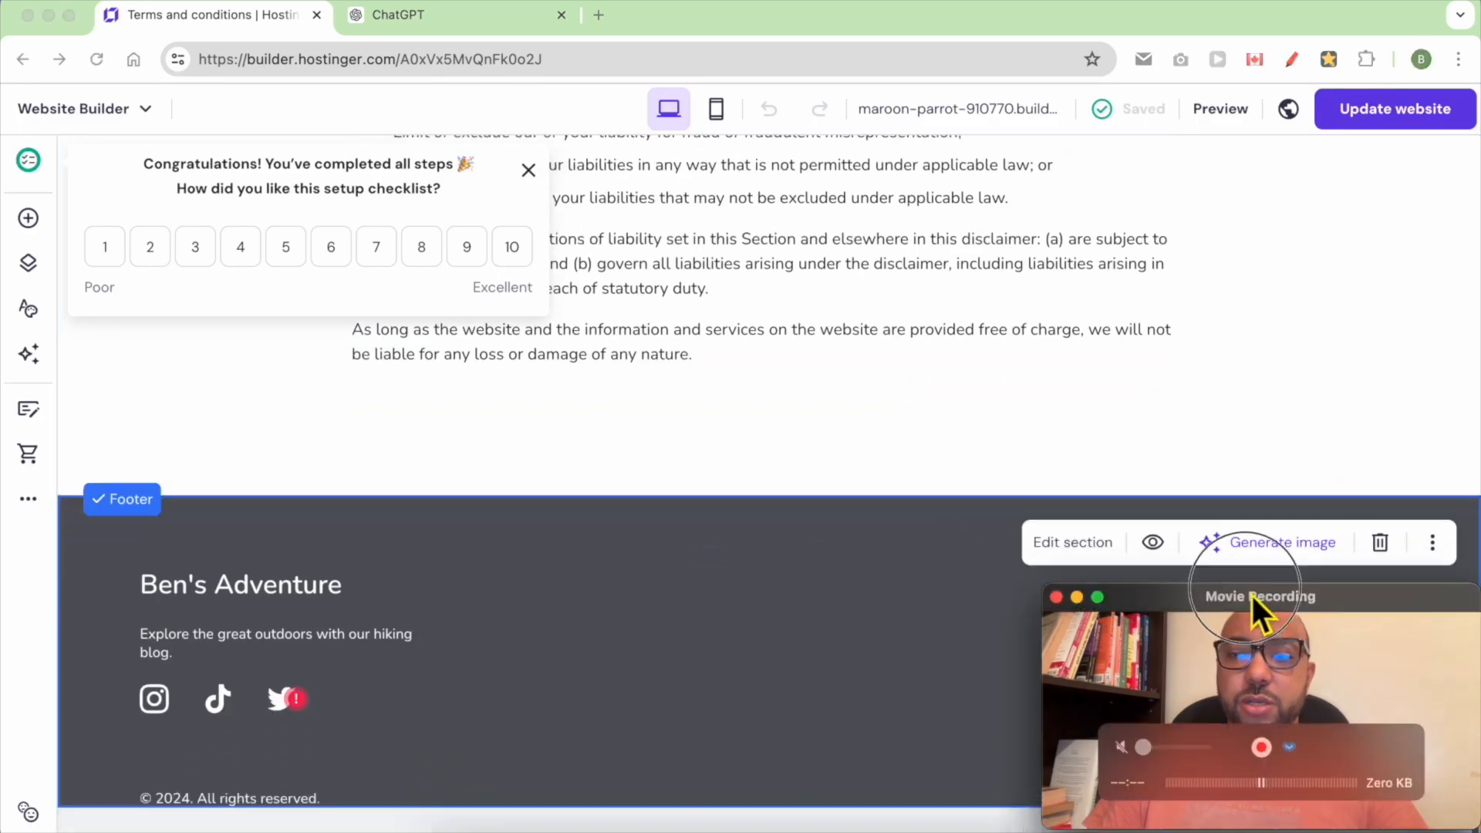
{"action": "left_click_drag", "start_coordinate": [1259, 618], "coordinate": [1229, 239]}
{"action": "double_click", "coordinate": [1217, 607]}
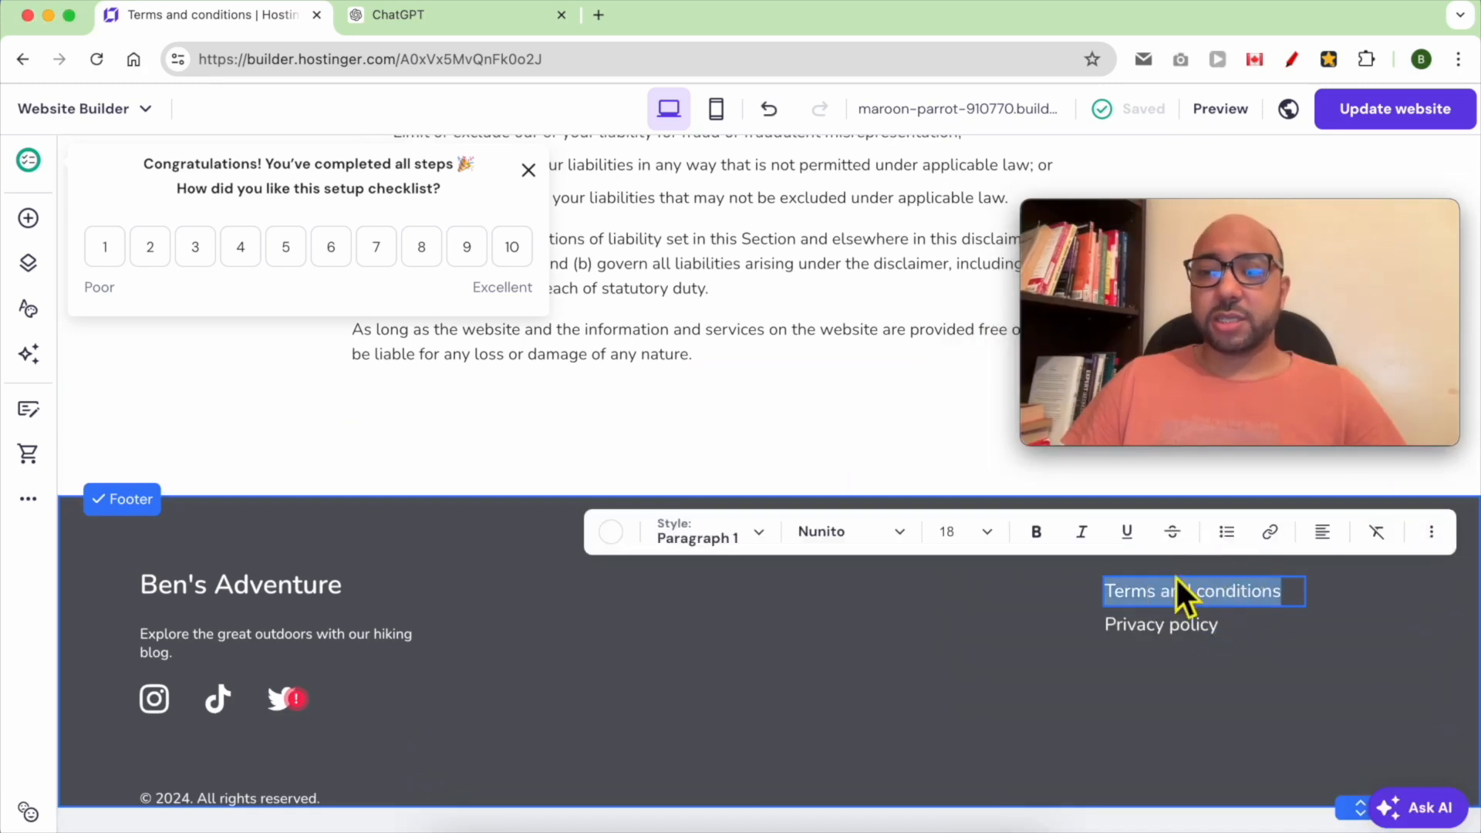
{"action": "left_click", "coordinate": [1277, 540]}
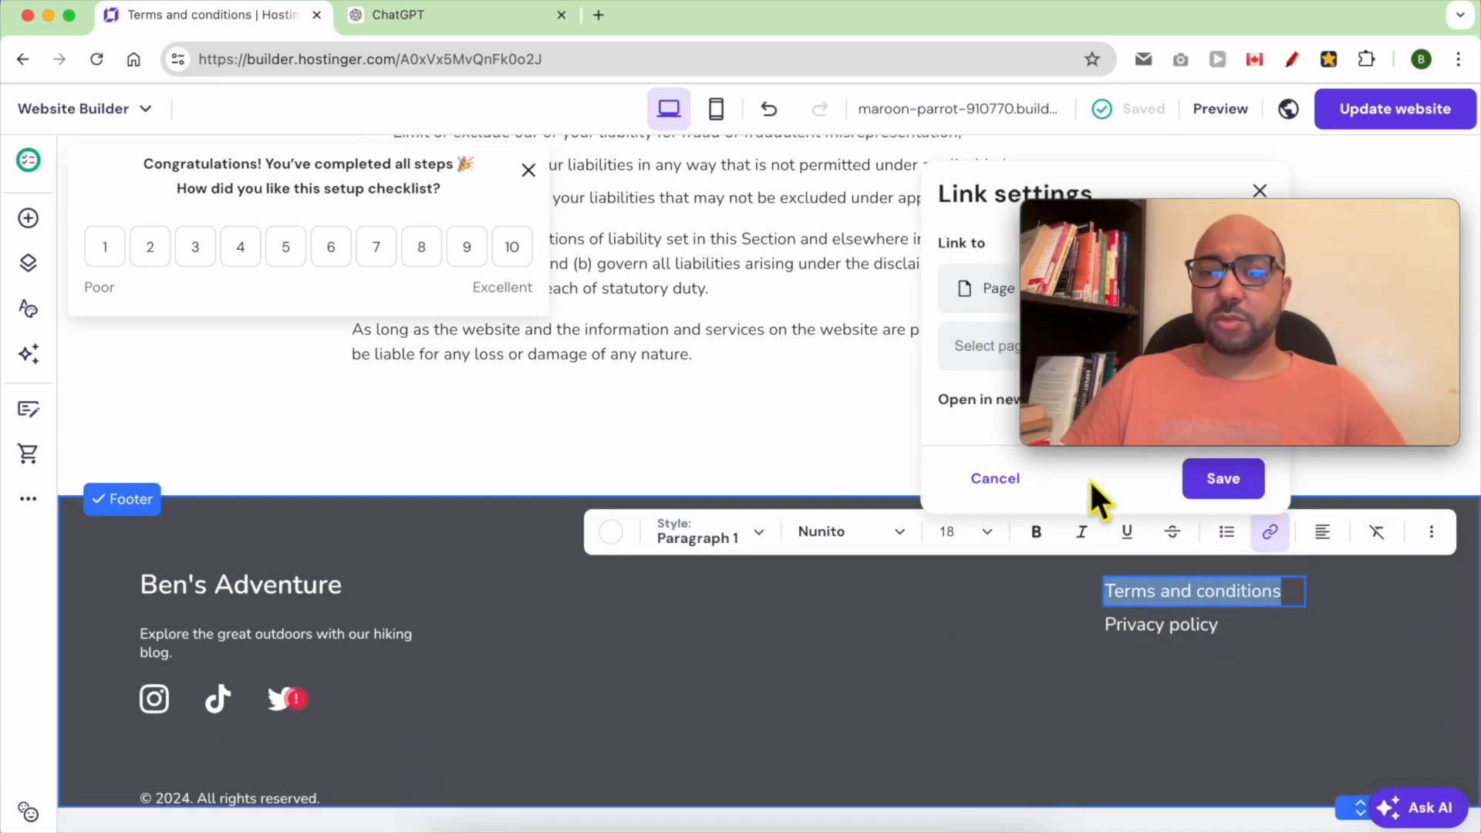
{"action": "left_click_drag", "start_coordinate": [1155, 232], "coordinate": [440, 205]}
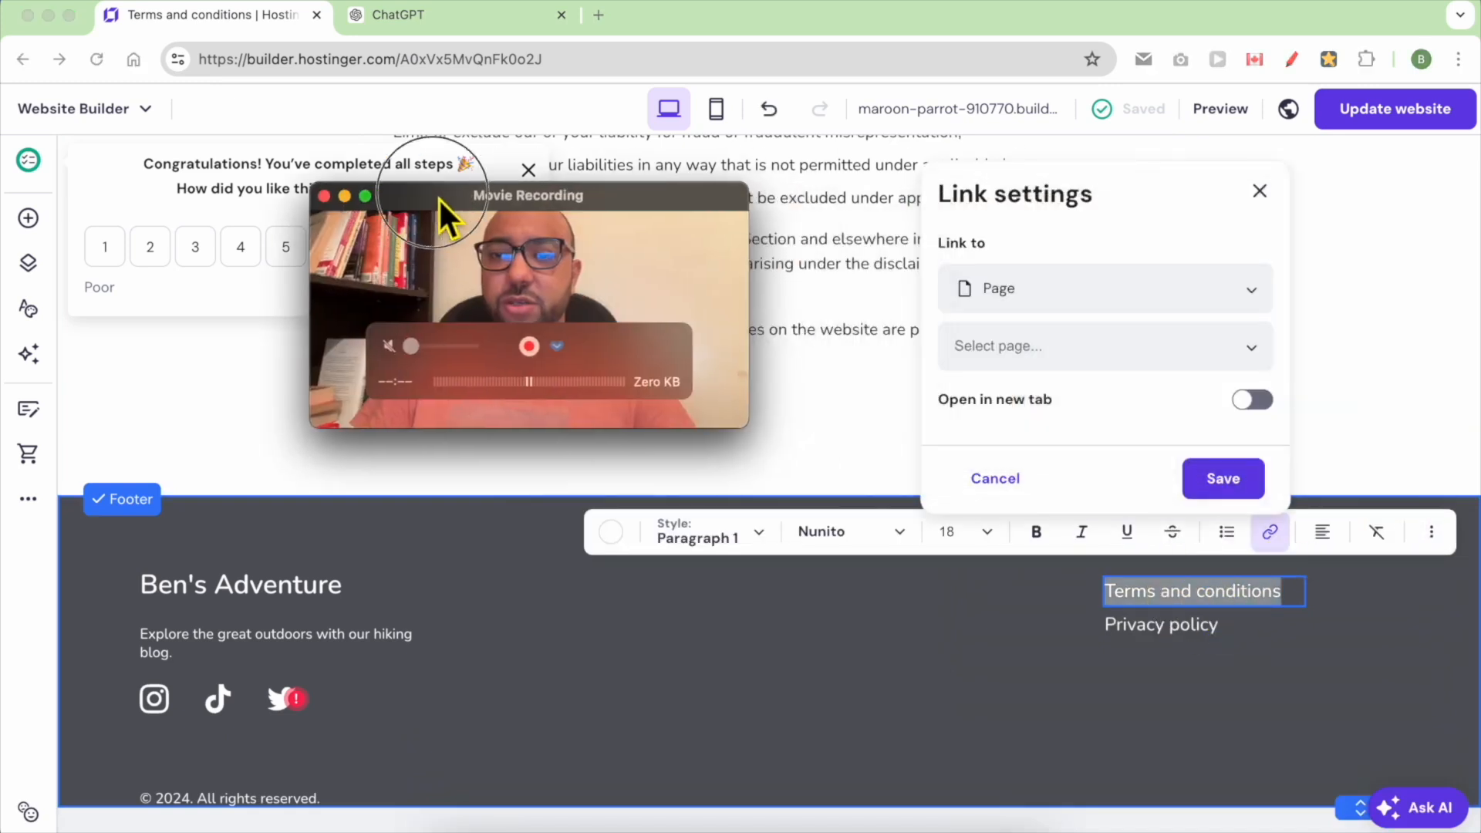
{"action": "left_click", "coordinate": [1095, 356]}
{"action": "left_click", "coordinate": [1124, 305]}
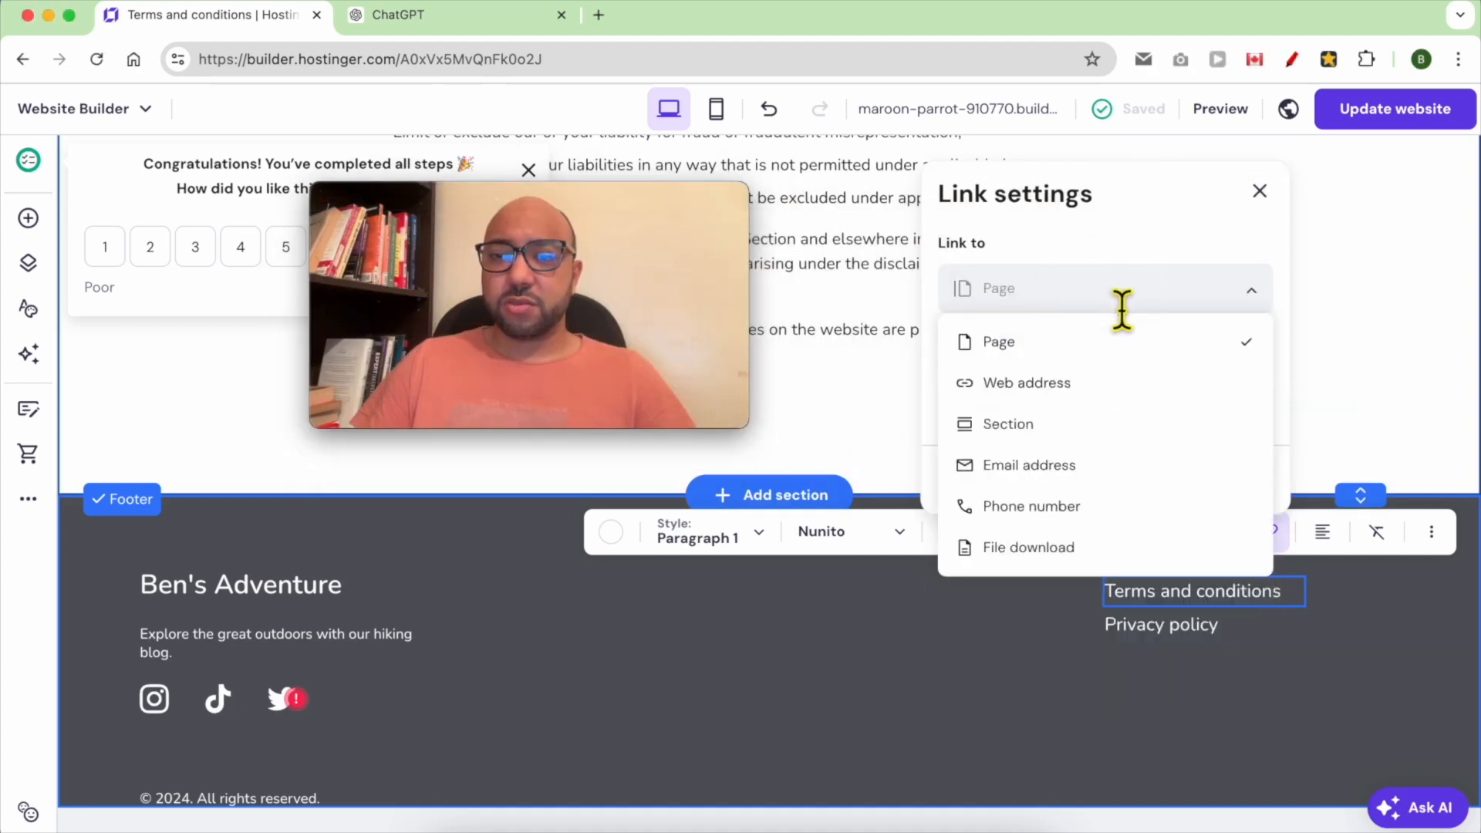
{"action": "left_click", "coordinate": [1068, 340]}
{"action": "left_click", "coordinate": [1067, 340]}
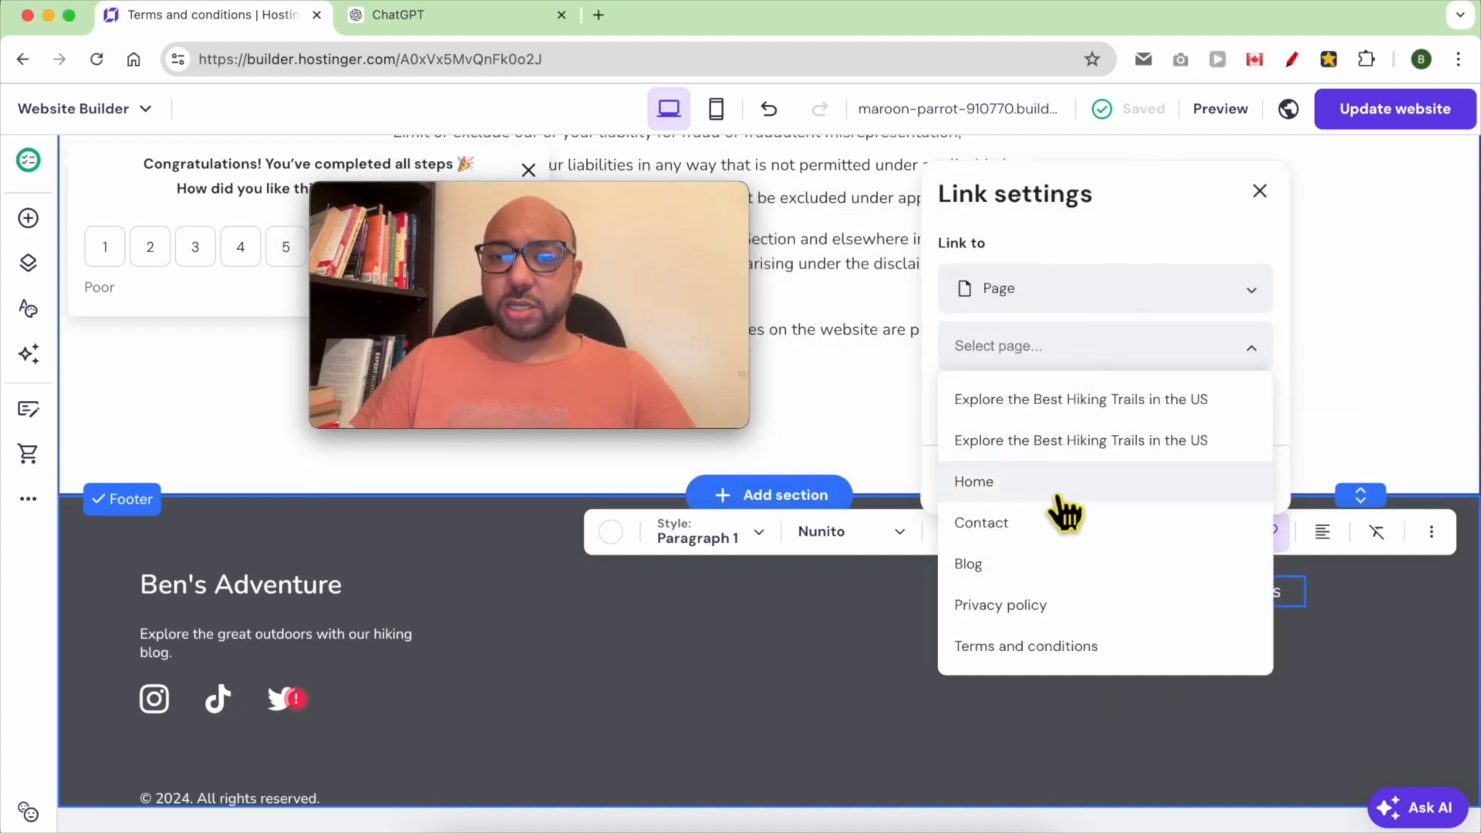
{"action": "left_click", "coordinate": [1055, 647]}
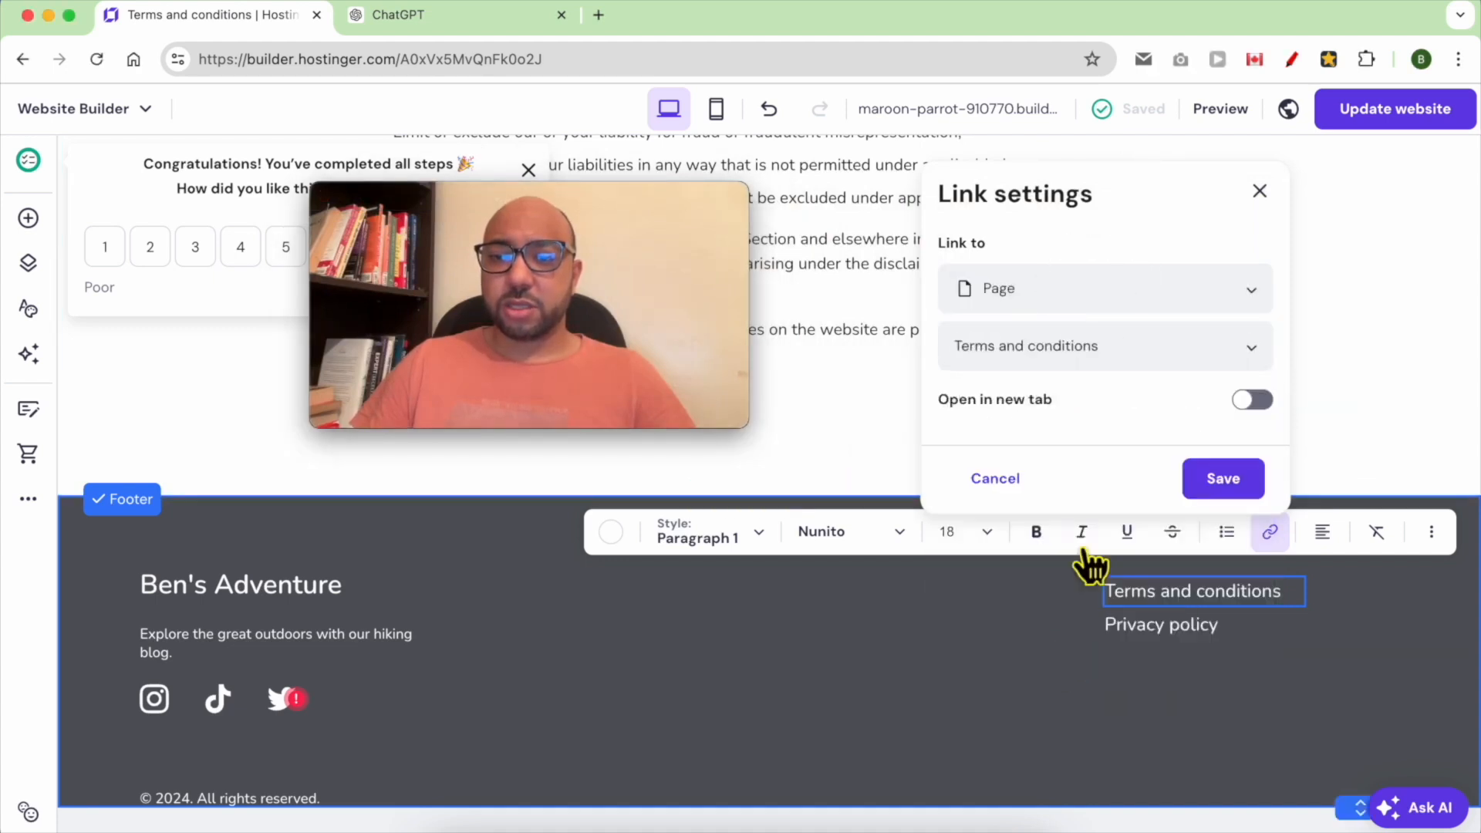
{"action": "left_click", "coordinate": [1223, 478]}
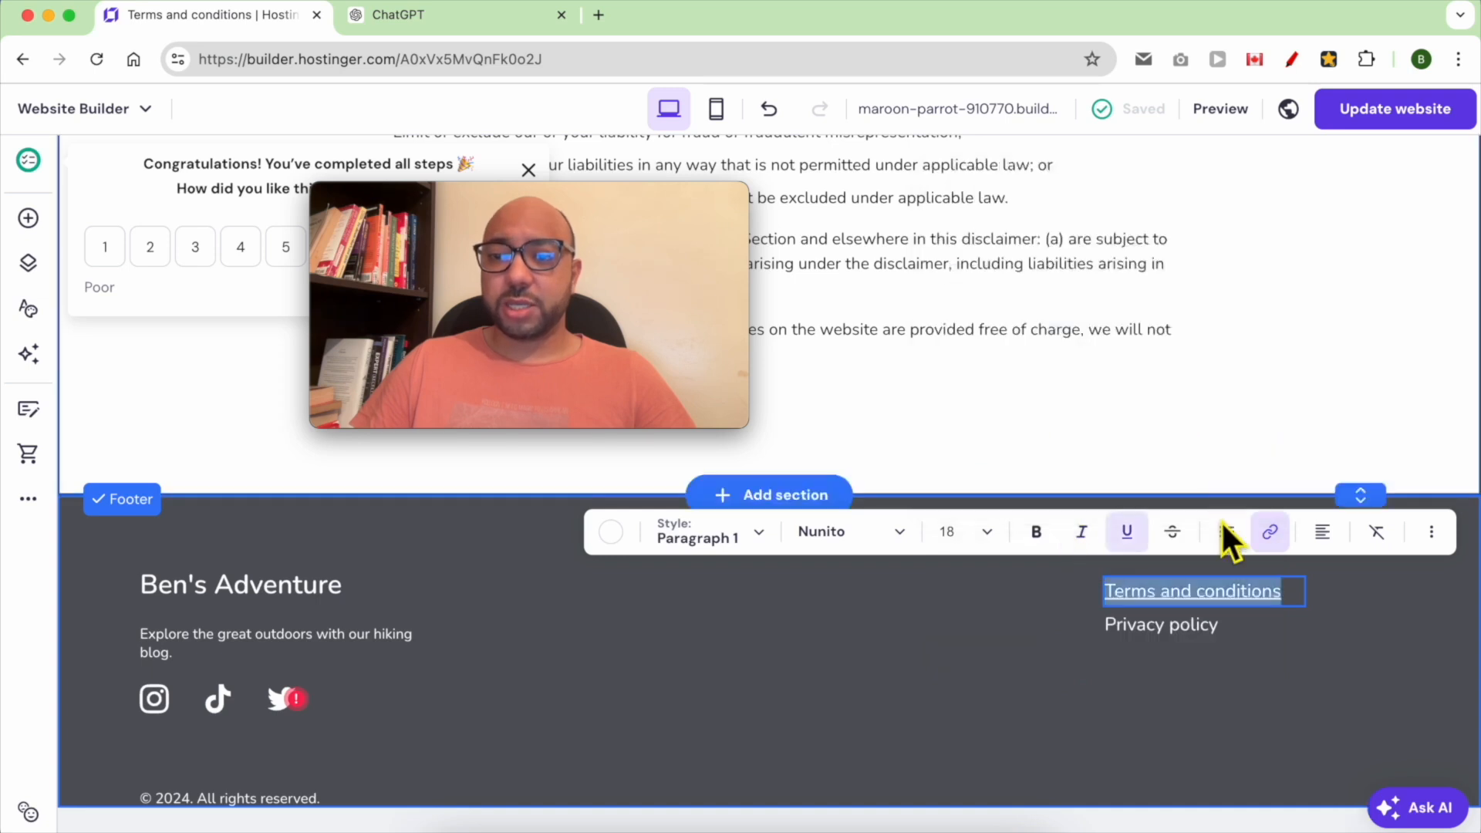
Link the footer's "Privacy policy" text to the Privacy policy page
{"action": "triple_click", "coordinate": [1203, 629]}
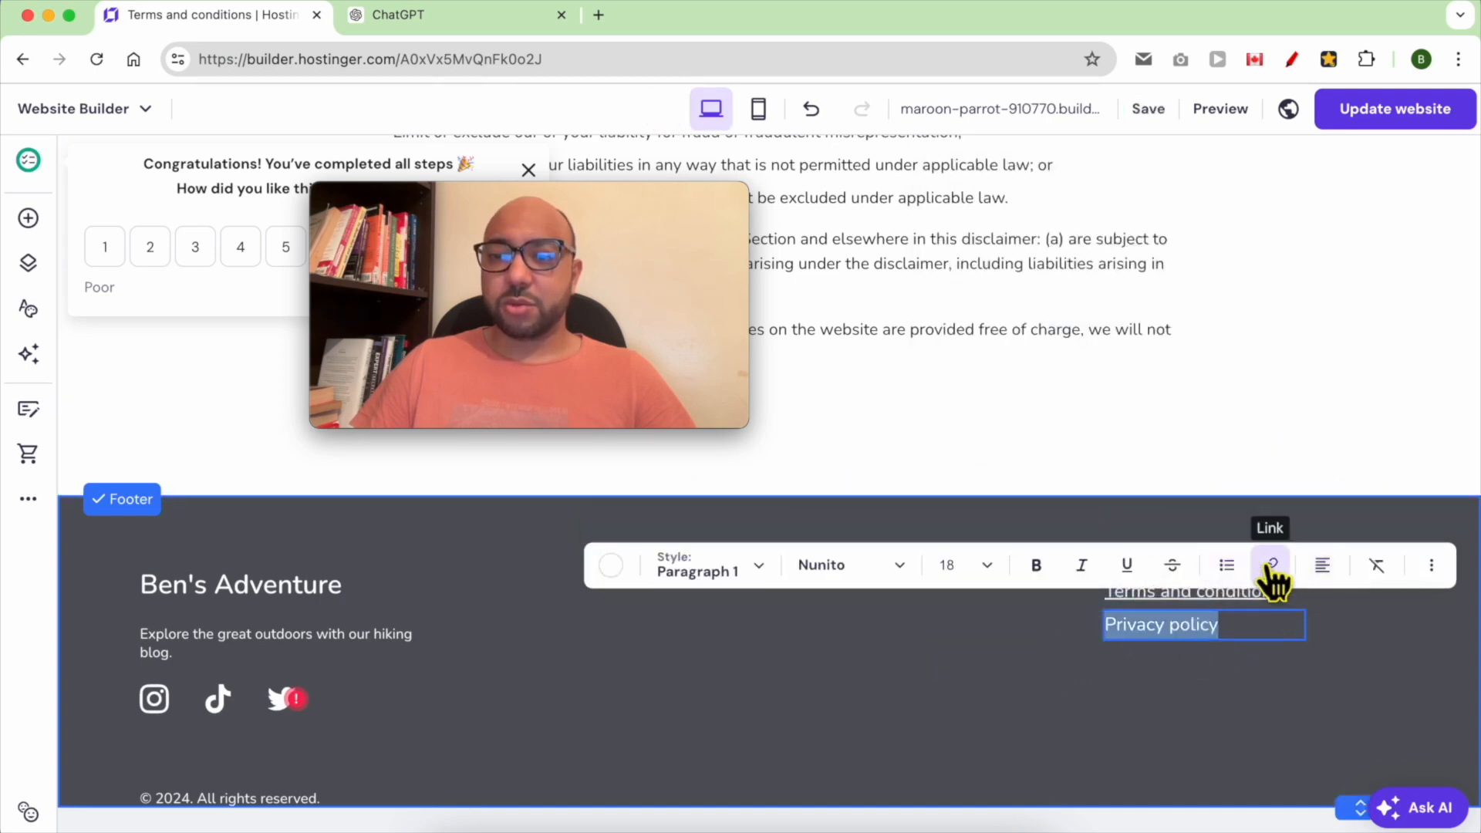
{"action": "left_click", "coordinate": [1270, 565]}
{"action": "left_click", "coordinate": [1114, 374]}
{"action": "left_click", "coordinate": [1062, 638]}
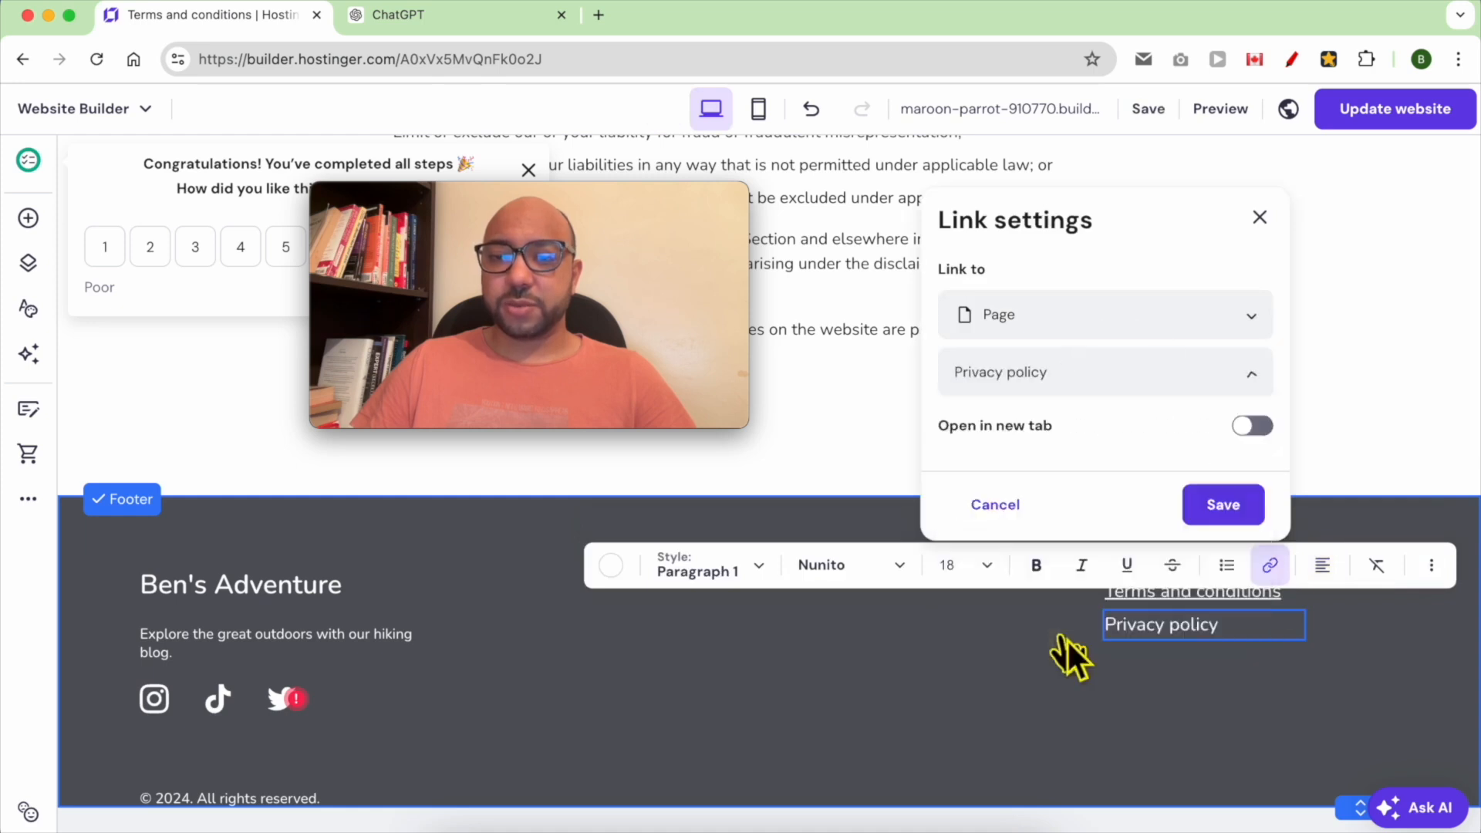
{"action": "left_click", "coordinate": [1256, 505]}
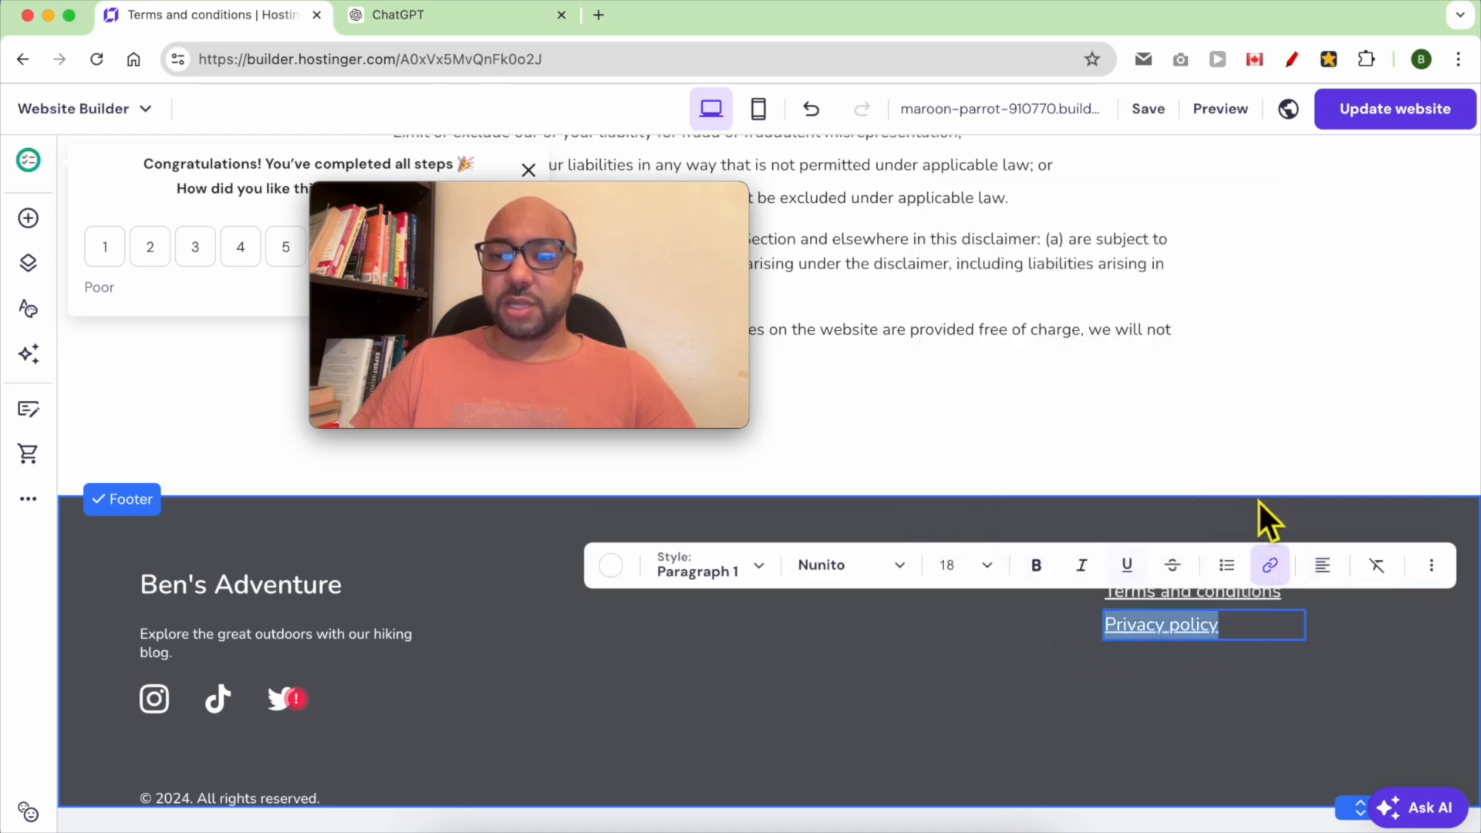
Update the website and open the live site to check the header and footer links
{"action": "left_click", "coordinate": [1365, 123]}
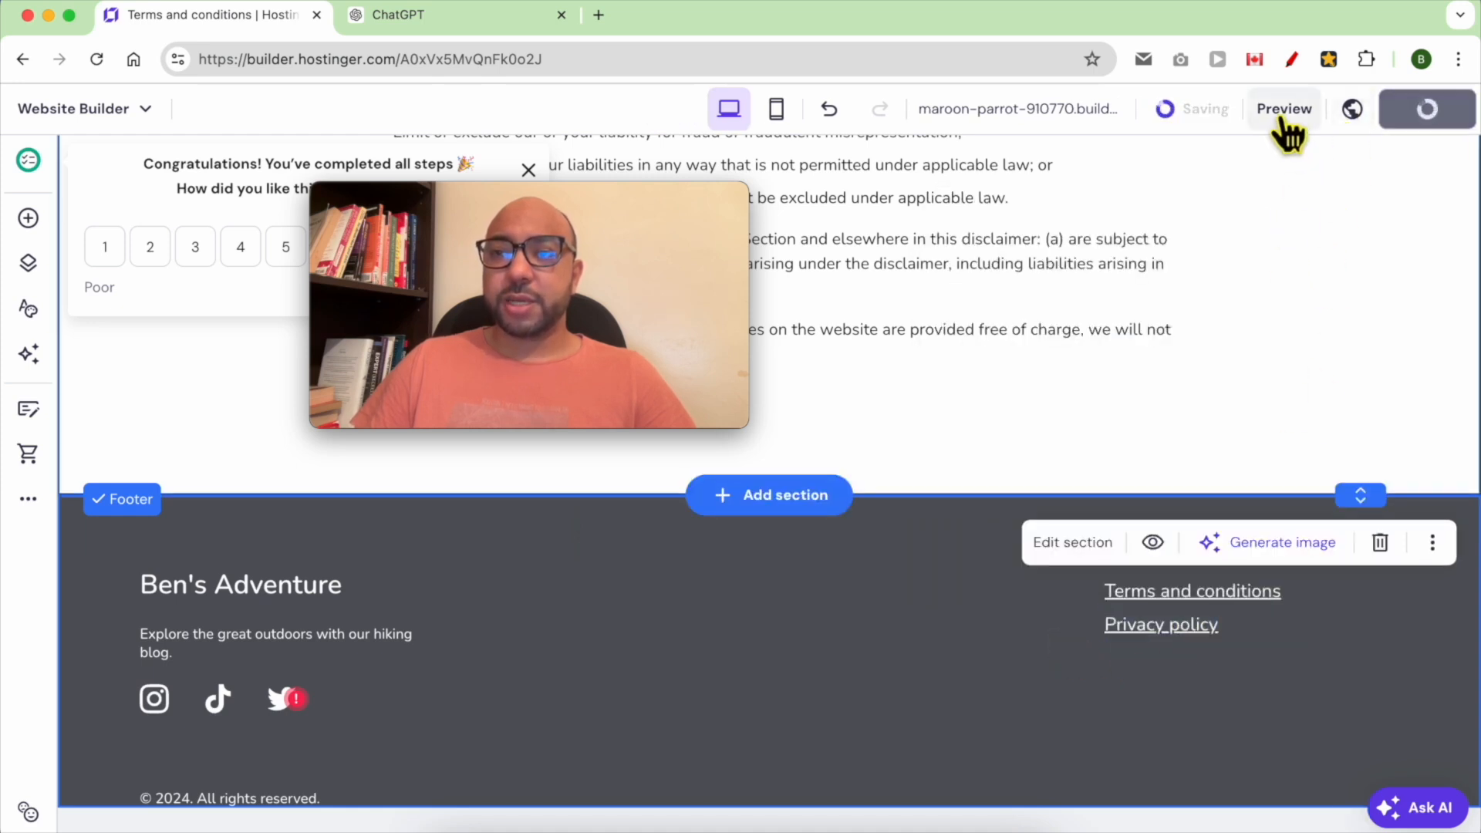
{"action": "left_click_drag", "start_coordinate": [672, 181], "coordinate": [350, 598]}
{"action": "left_click", "coordinate": [1019, 401]}
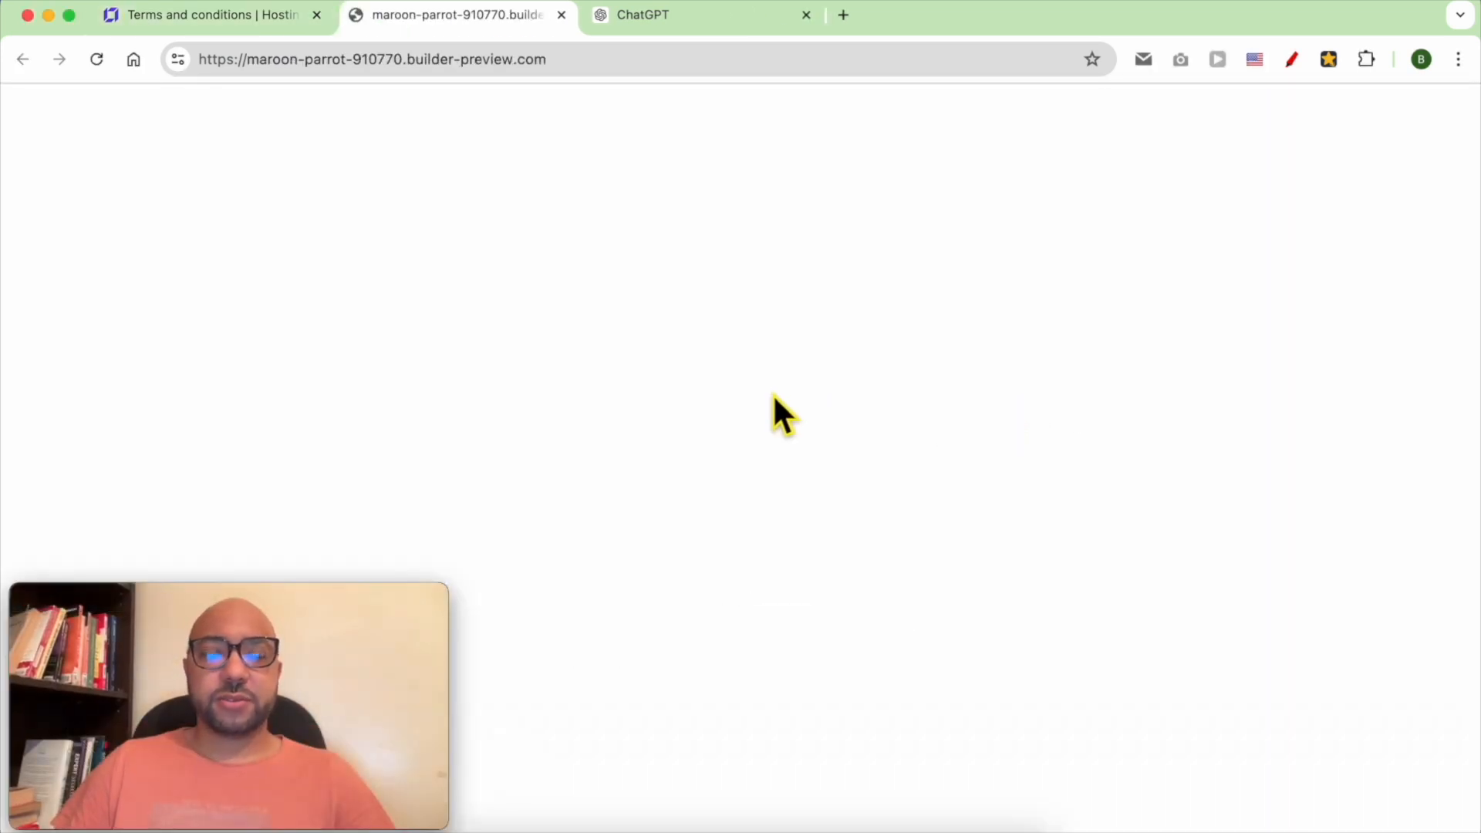
{"action": "scroll", "coordinate": [1095, 486], "scroll_direction": "down", "scroll_amount": 5}
{"action": "scroll", "coordinate": [1104, 469], "scroll_direction": "down", "scroll_amount": 10}
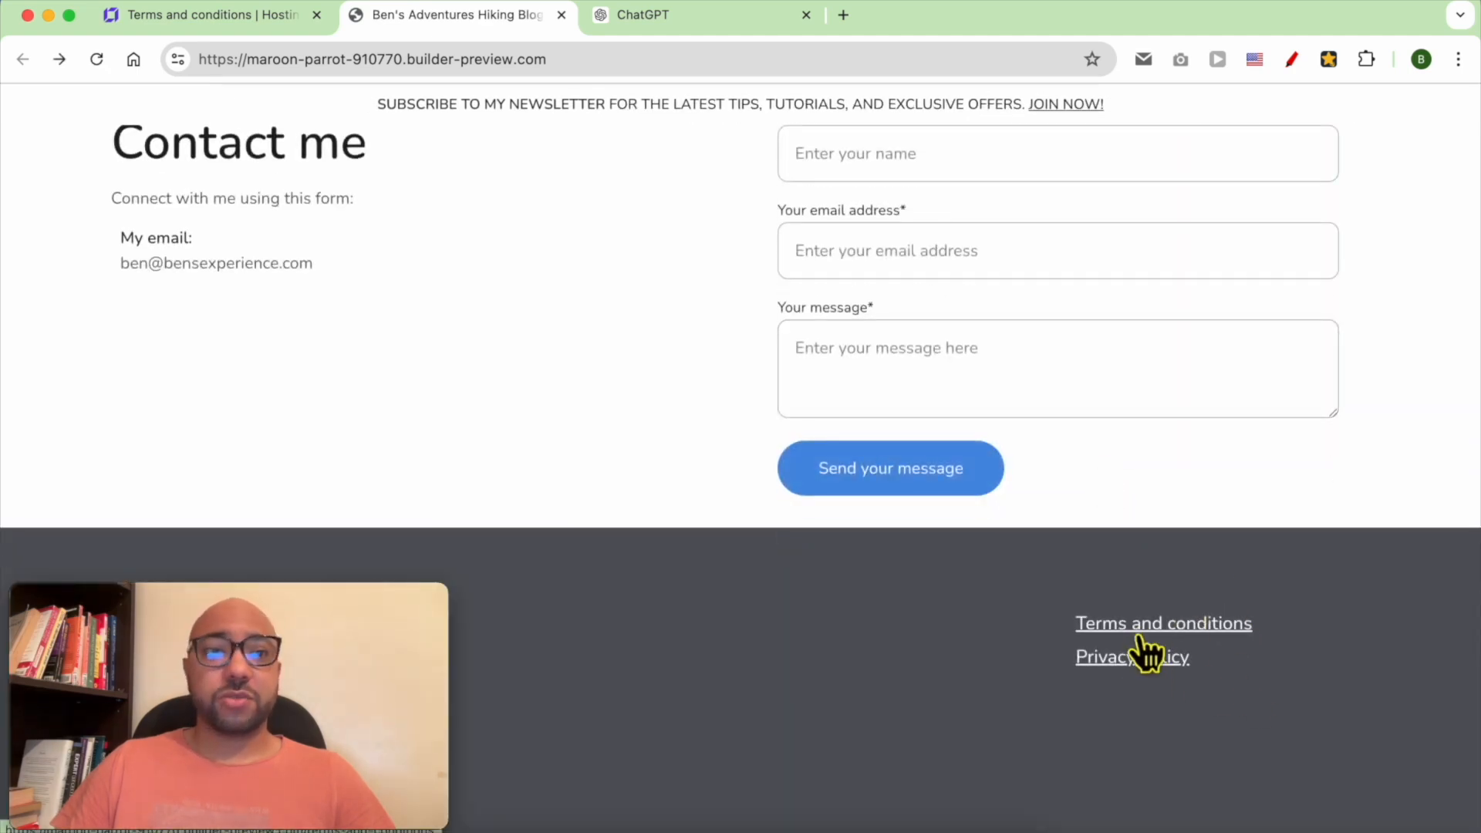
{"action": "scroll", "coordinate": [810, 423], "scroll_direction": "up", "scroll_amount": 15}
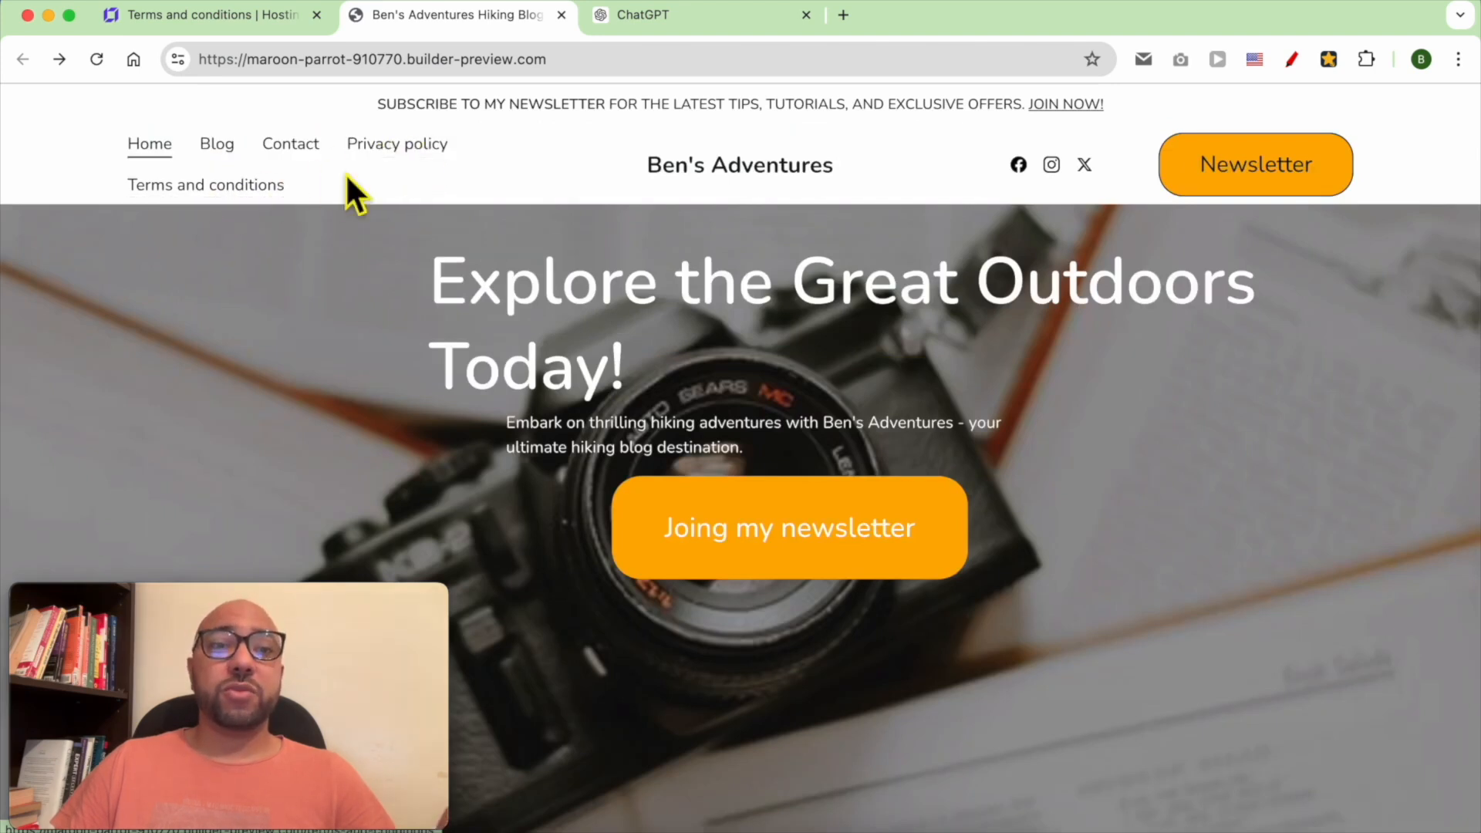
Move the Privacy policy and Terms and conditions pages into Hidden from navigation and update the website
{"action": "left_click", "coordinate": [254, 21]}
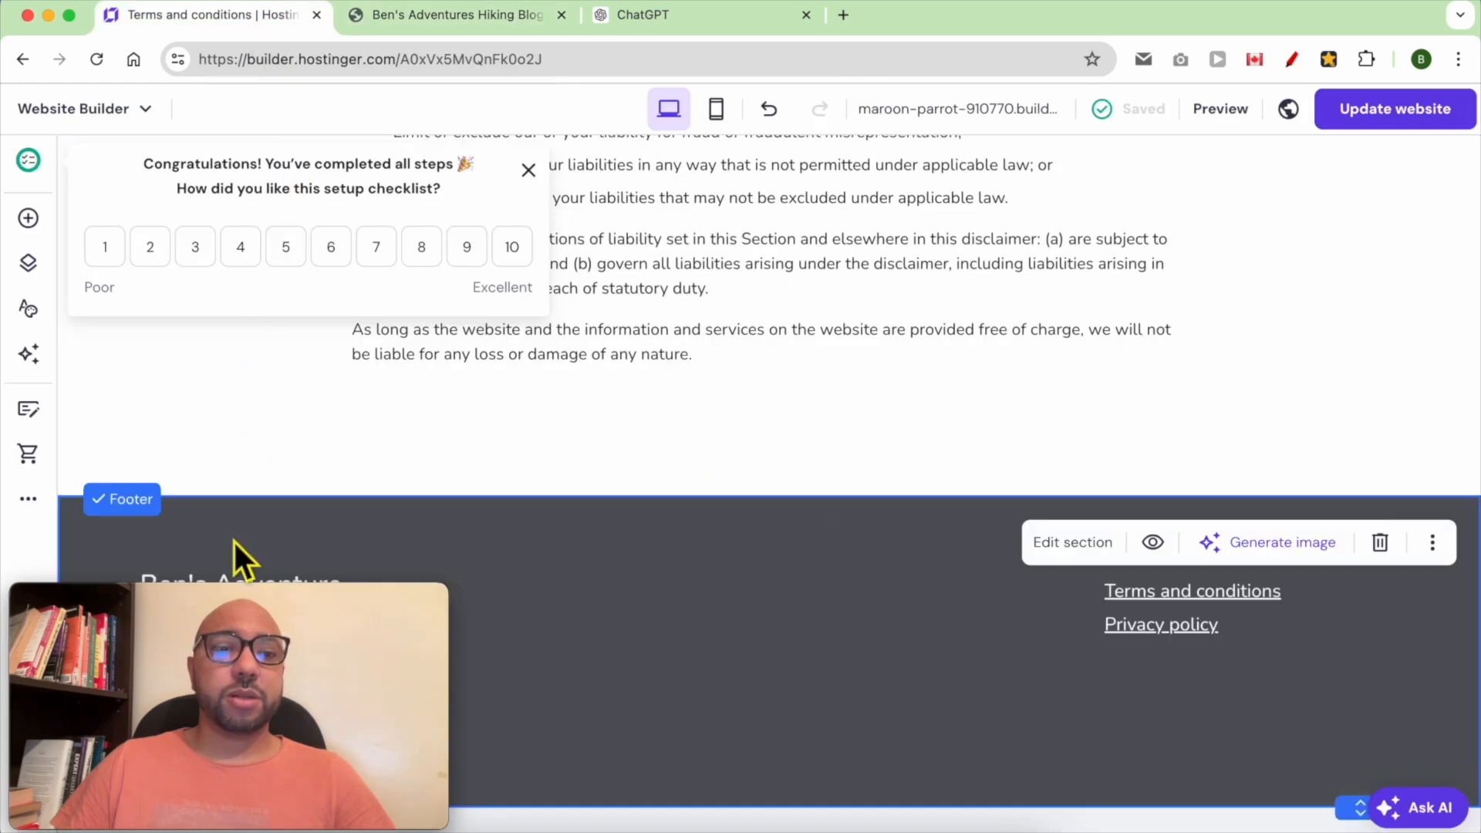
{"action": "left_click_drag", "start_coordinate": [210, 599], "coordinate": [1239, 617]}
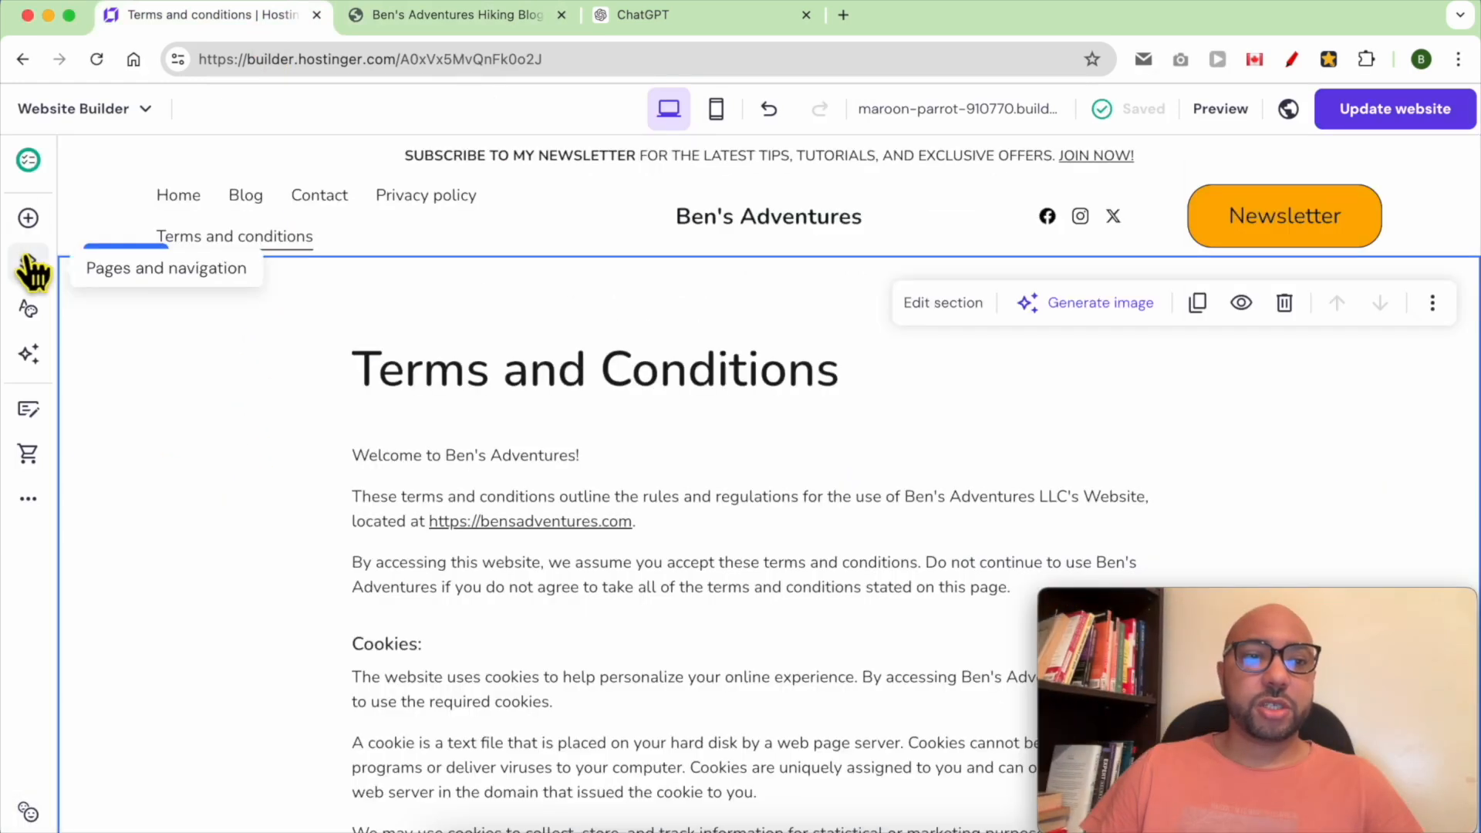
{"action": "left_click", "coordinate": [30, 268]}
{"action": "scroll", "coordinate": [224, 517], "scroll_direction": "down", "scroll_amount": 3}
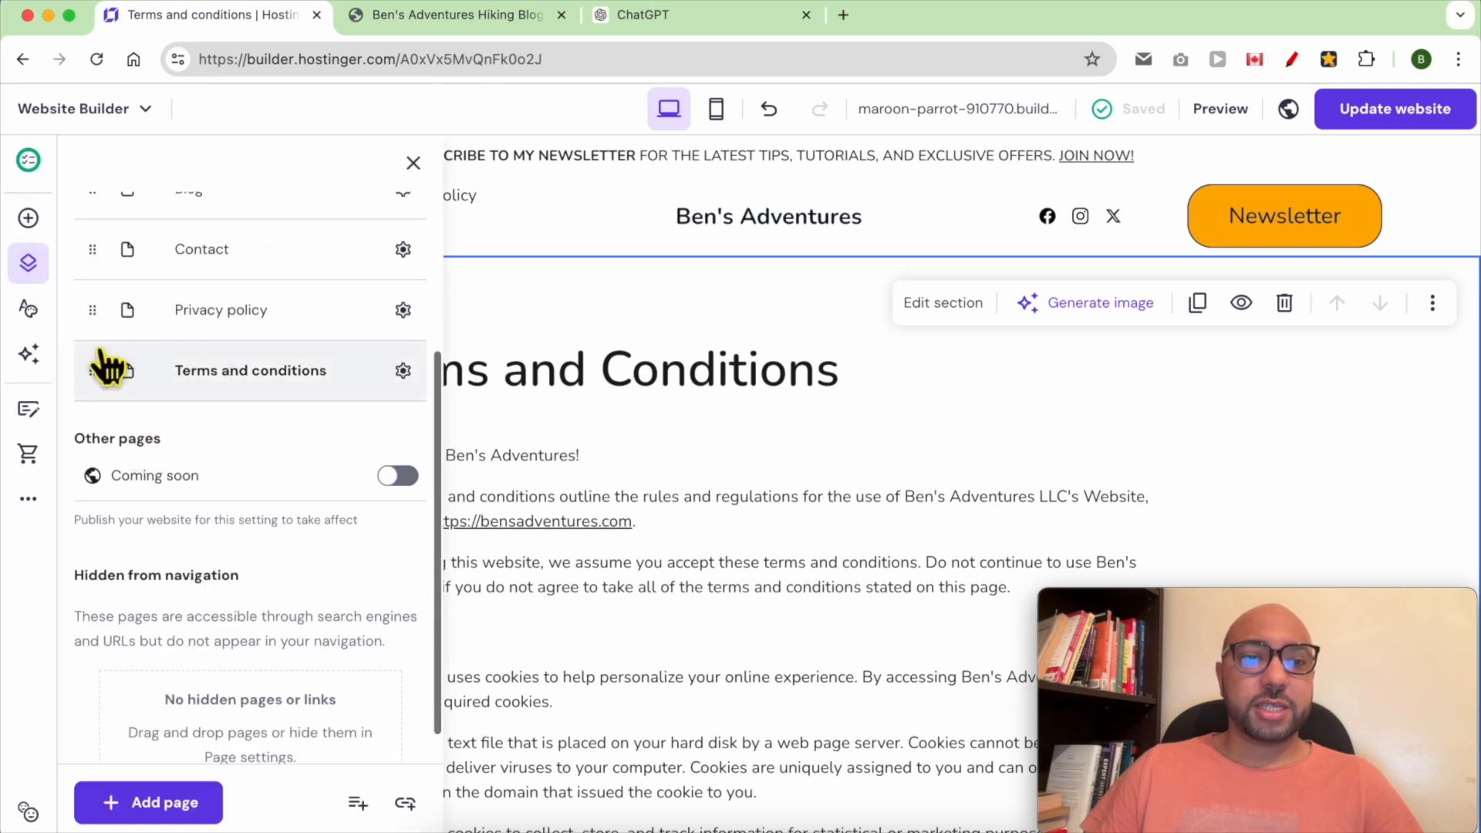
{"action": "left_click_drag", "start_coordinate": [110, 393], "coordinate": [118, 716]}
{"action": "left_click_drag", "start_coordinate": [108, 399], "coordinate": [104, 708]}
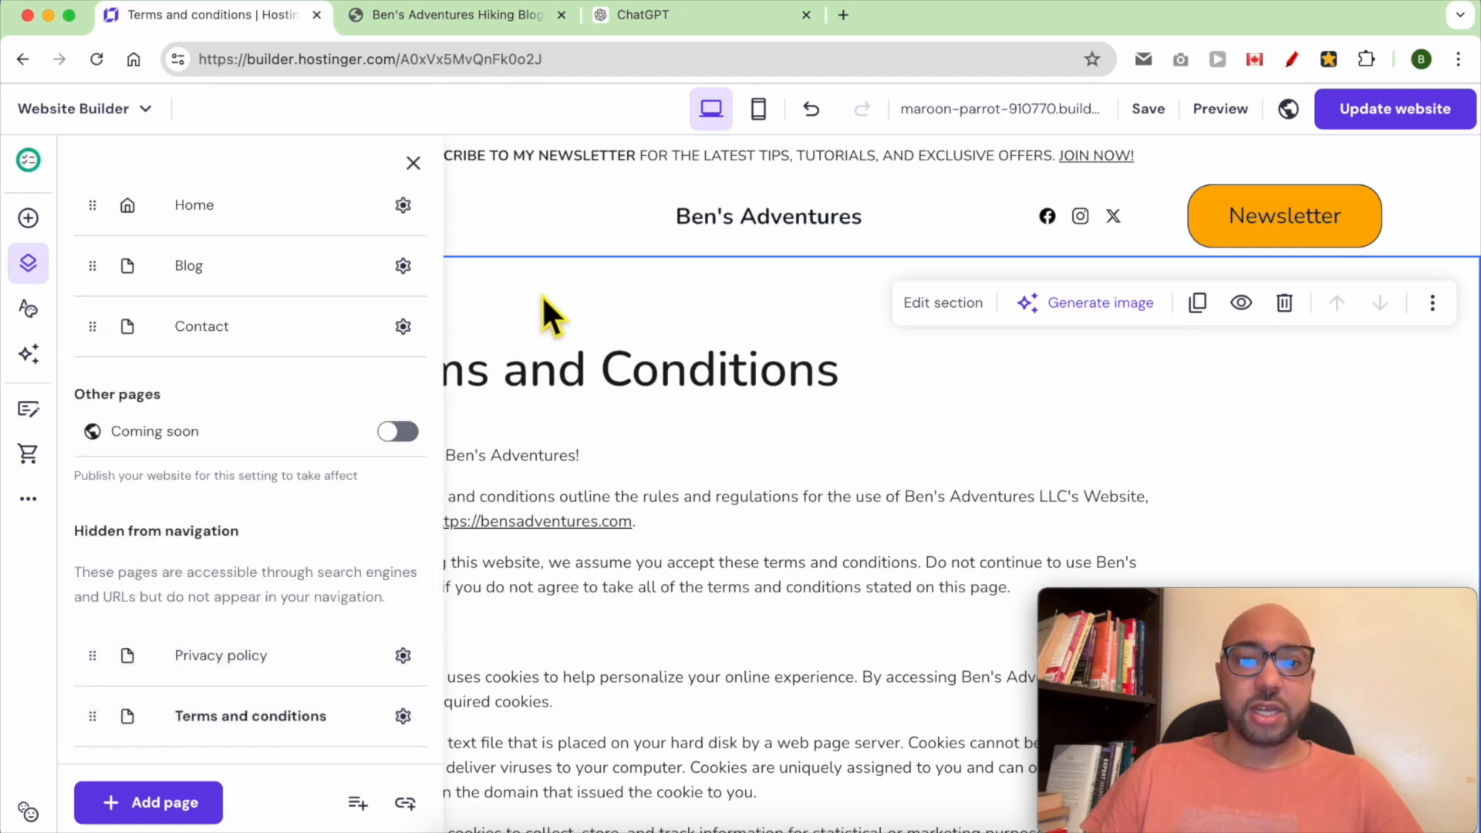
{"action": "left_click", "coordinate": [532, 235]}
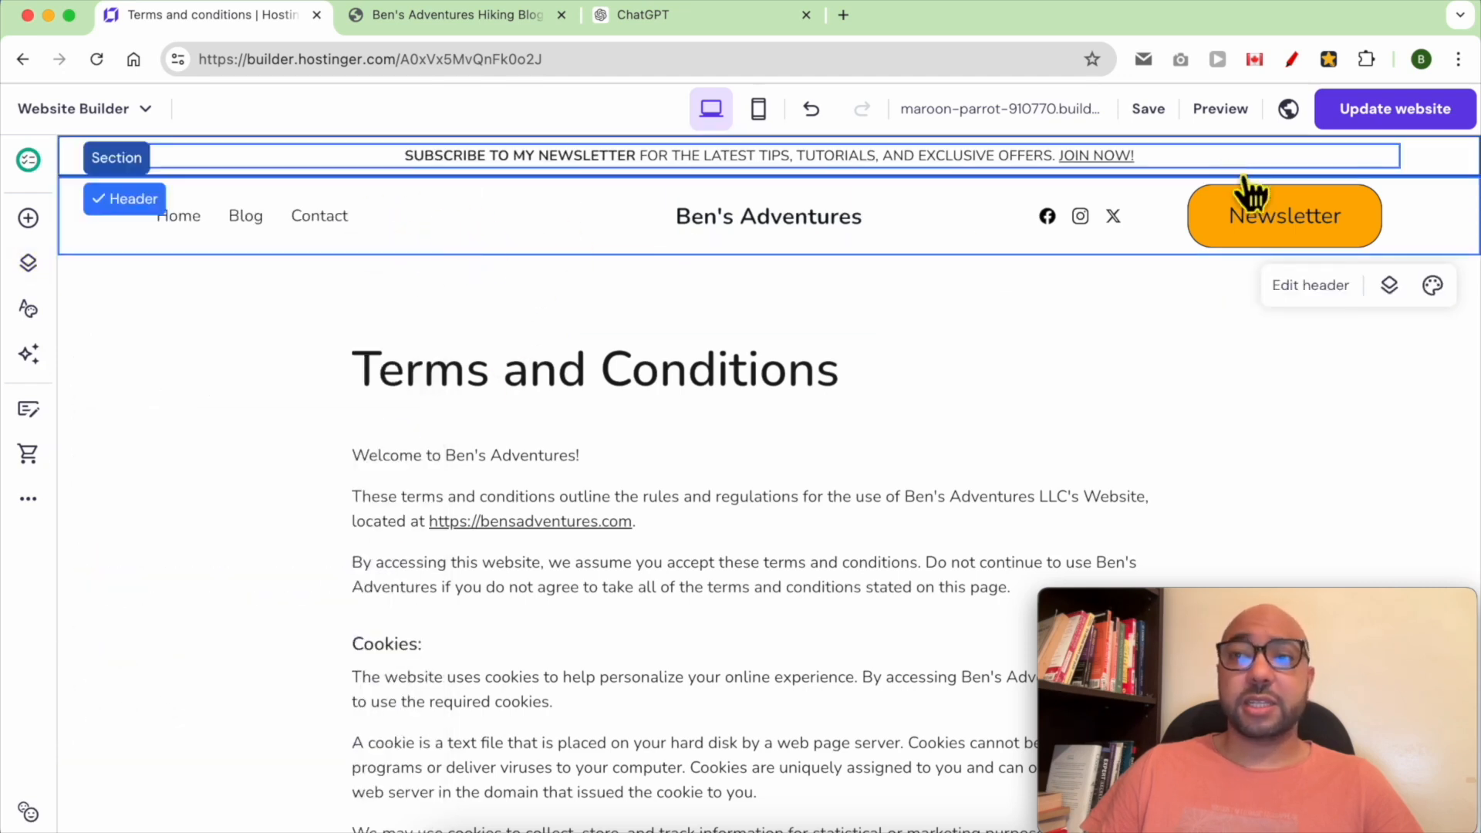
{"action": "left_click", "coordinate": [1376, 116]}
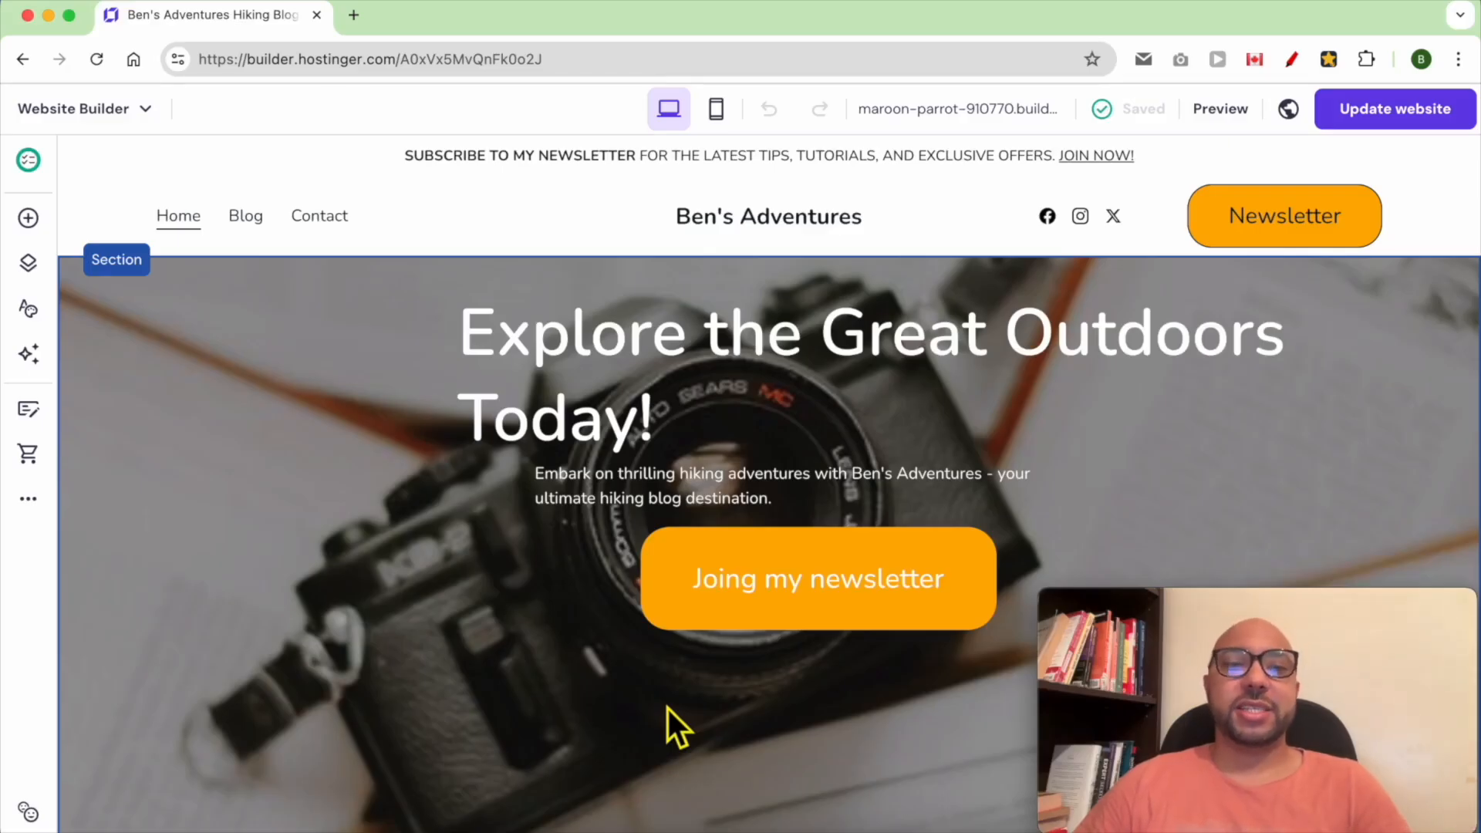
Open the general settings and follow the link to the favicon.io generator
{"action": "left_click", "coordinate": [27, 502]}
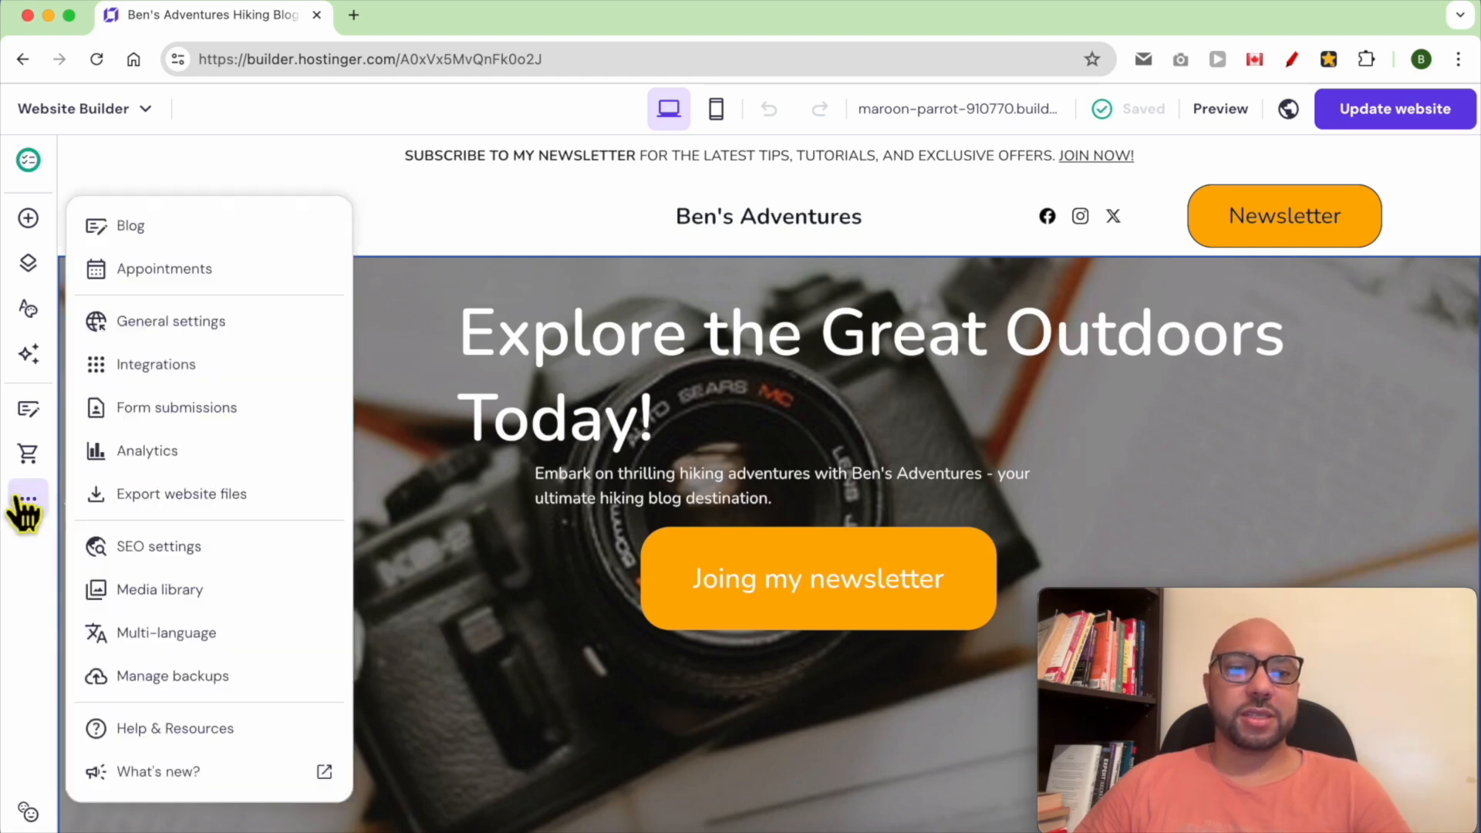
{"action": "left_click", "coordinate": [265, 340]}
{"action": "left_click", "coordinate": [1052, 349]}
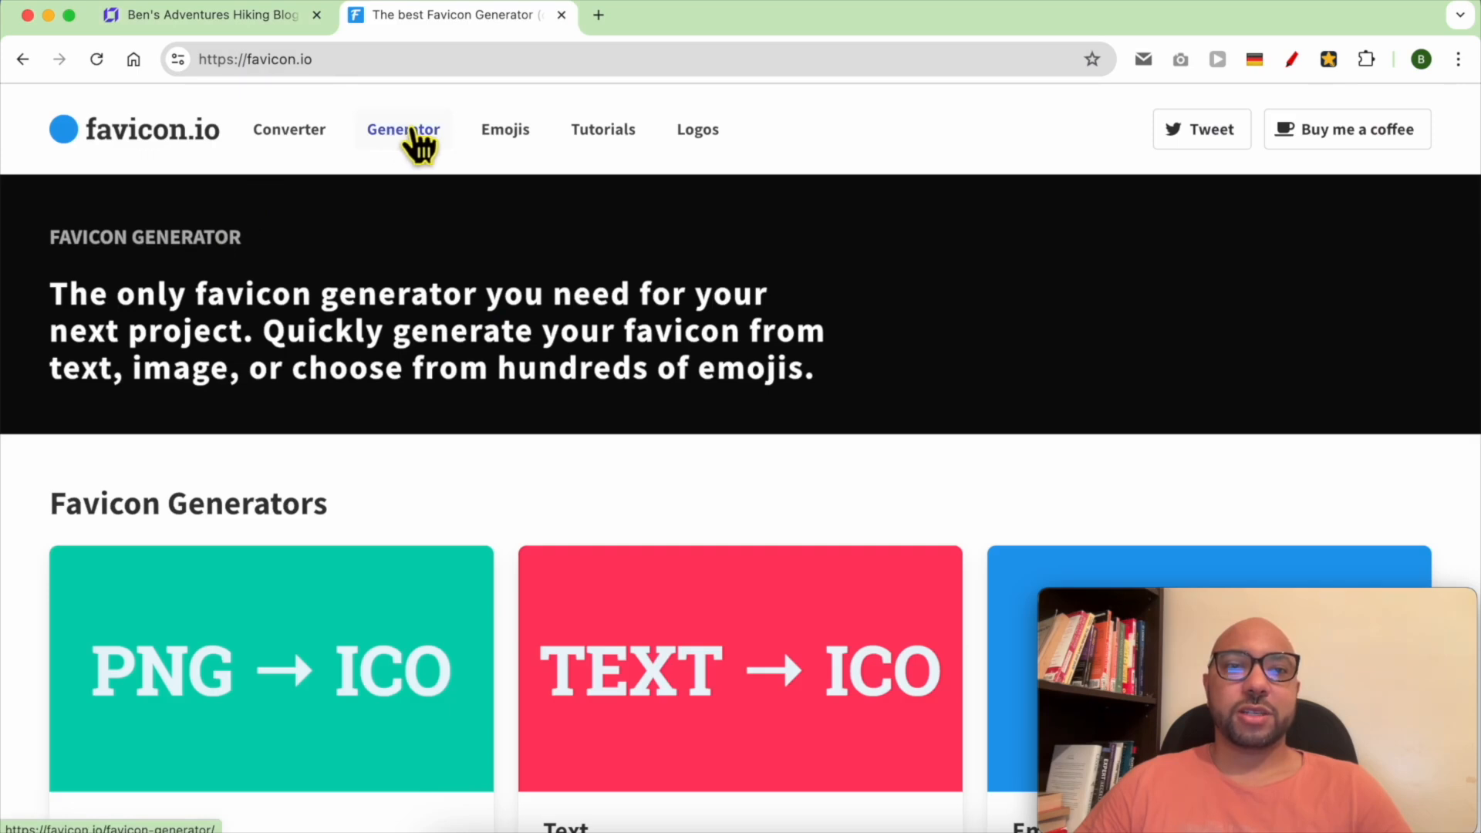
Open favicon.io's generate-from-text favicon generator
{"action": "left_click", "coordinate": [414, 133]}
{"action": "scroll", "coordinate": [313, 588], "scroll_direction": "down", "scroll_amount": 2}
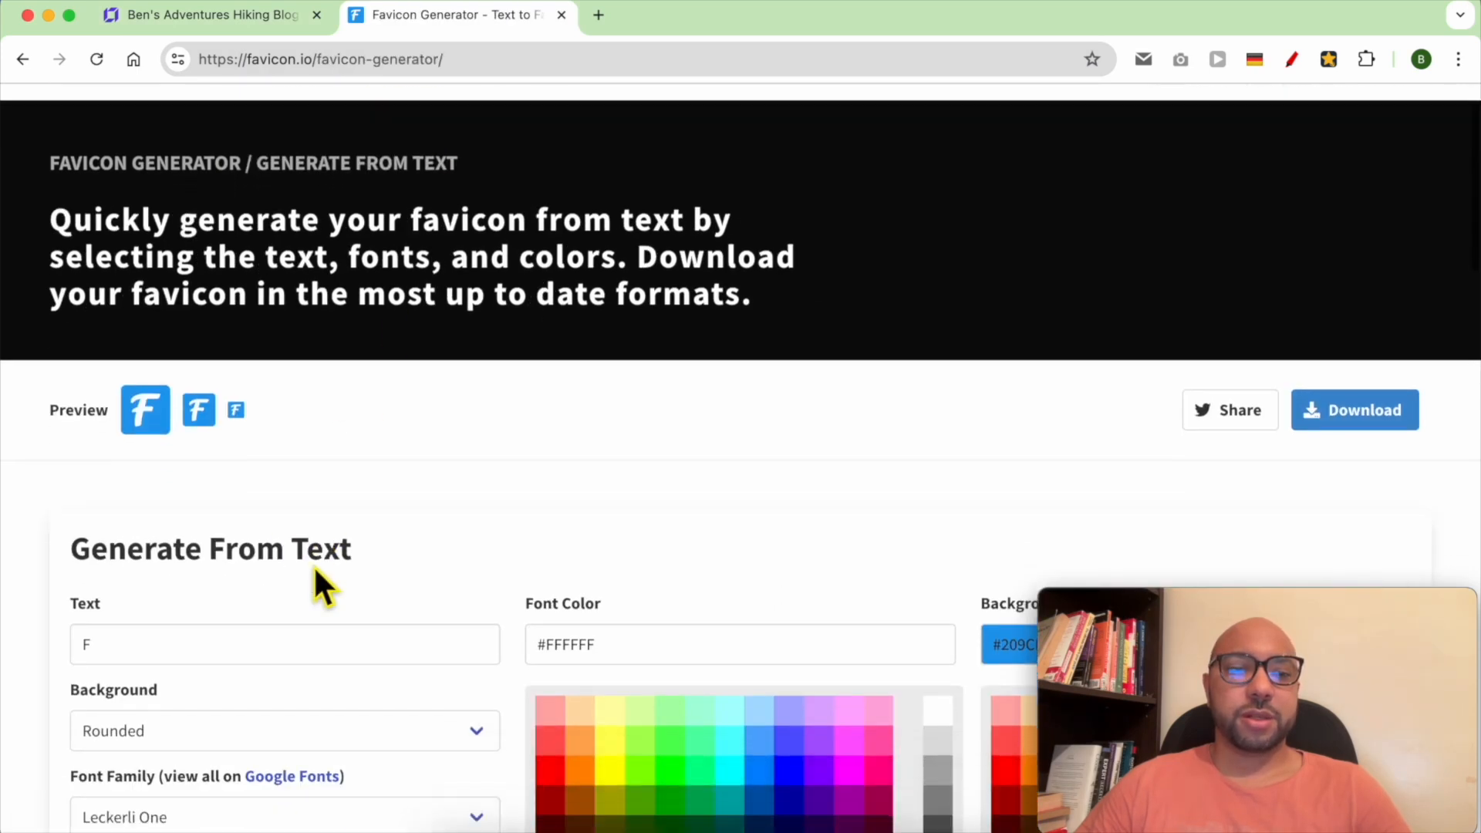
{"action": "left_click", "coordinate": [210, 25]}
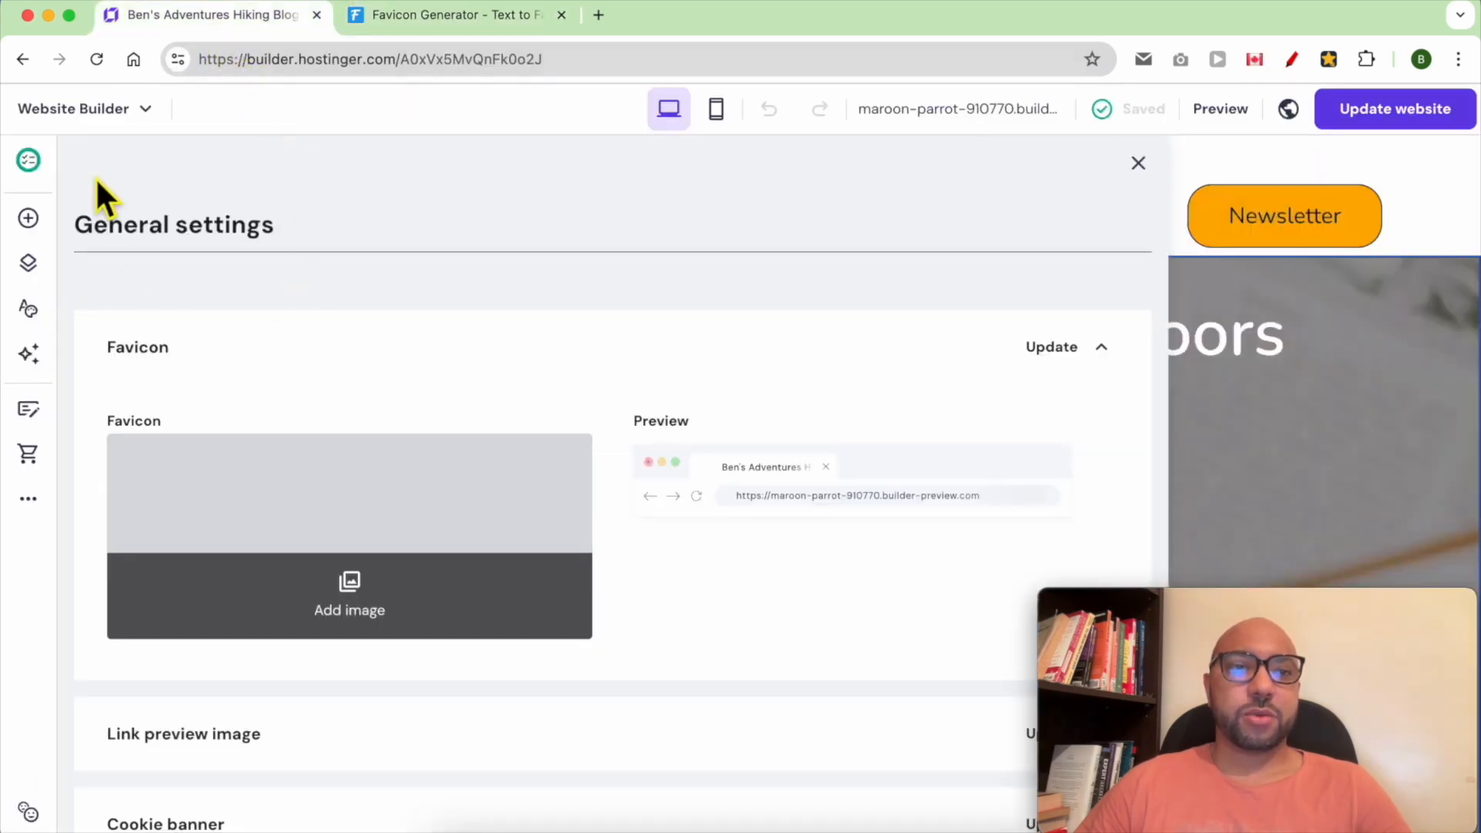
{"action": "left_click", "coordinate": [419, 19]}
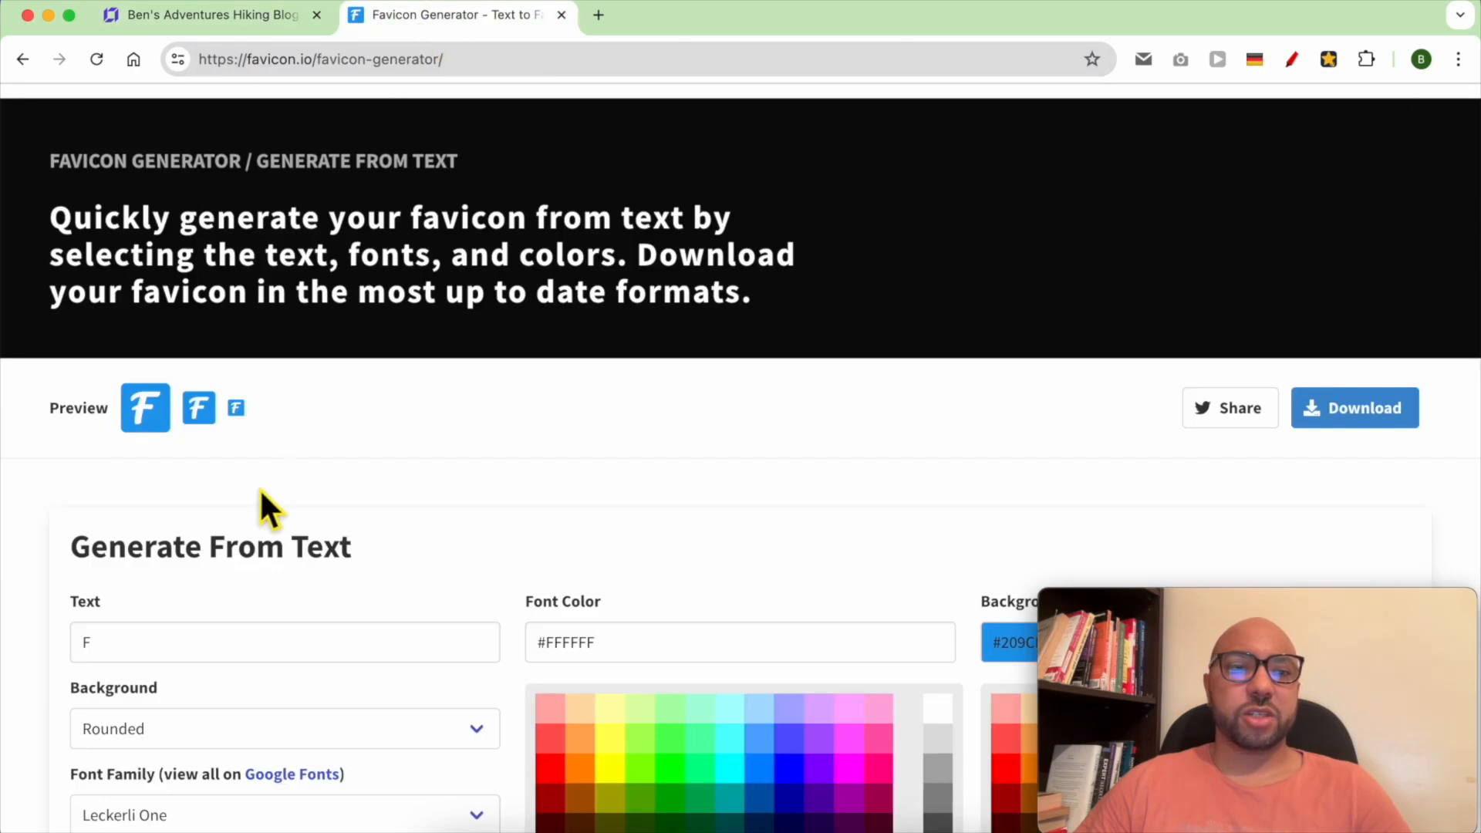
Set the favicon text to B
{"action": "double_click", "coordinate": [169, 654]}
{"action": "type", "text": "B"}
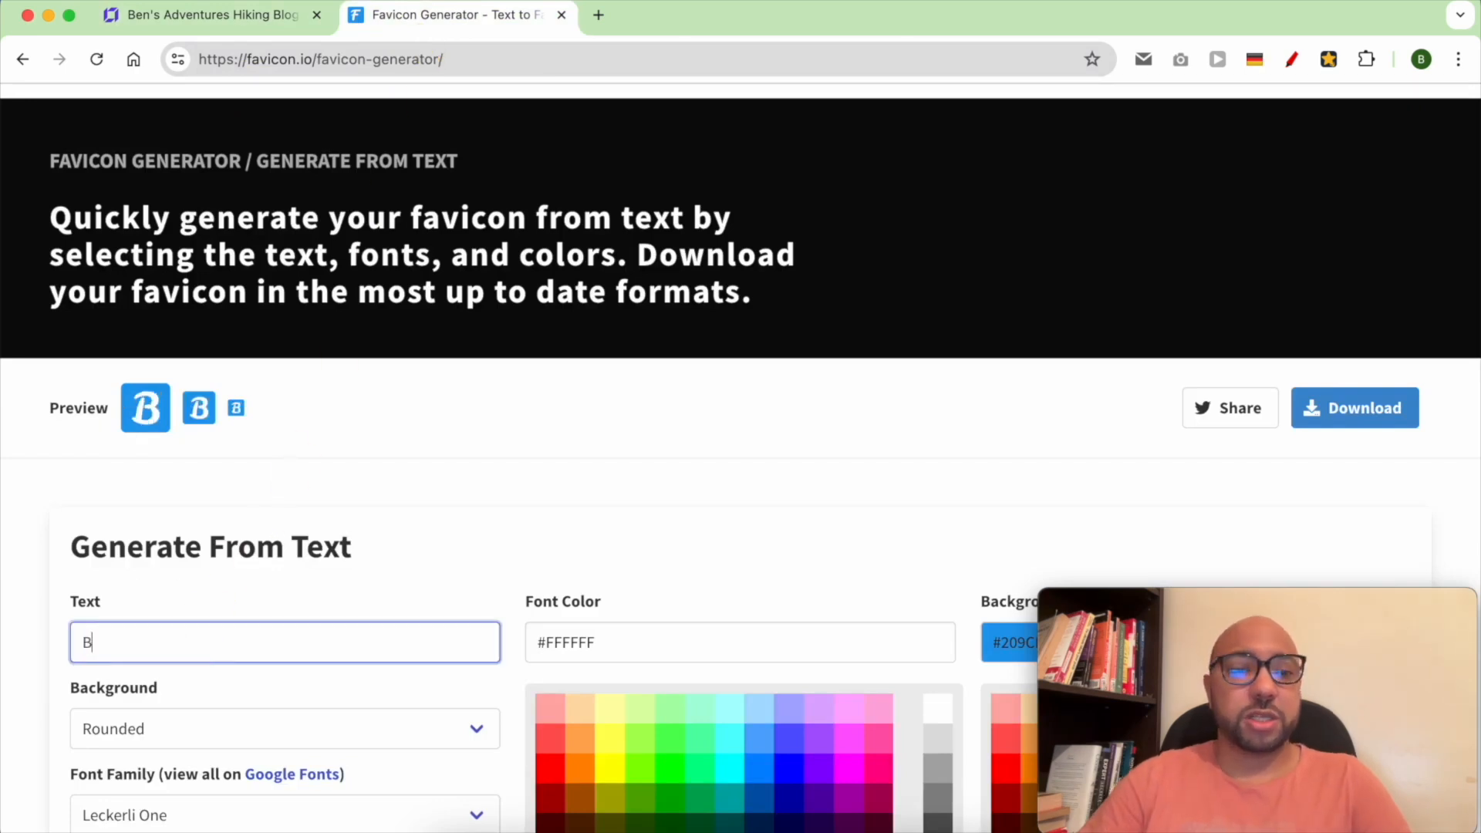
{"action": "left_click", "coordinate": [347, 532]}
{"action": "scroll", "coordinate": [386, 516], "scroll_direction": "down", "scroll_amount": 5}
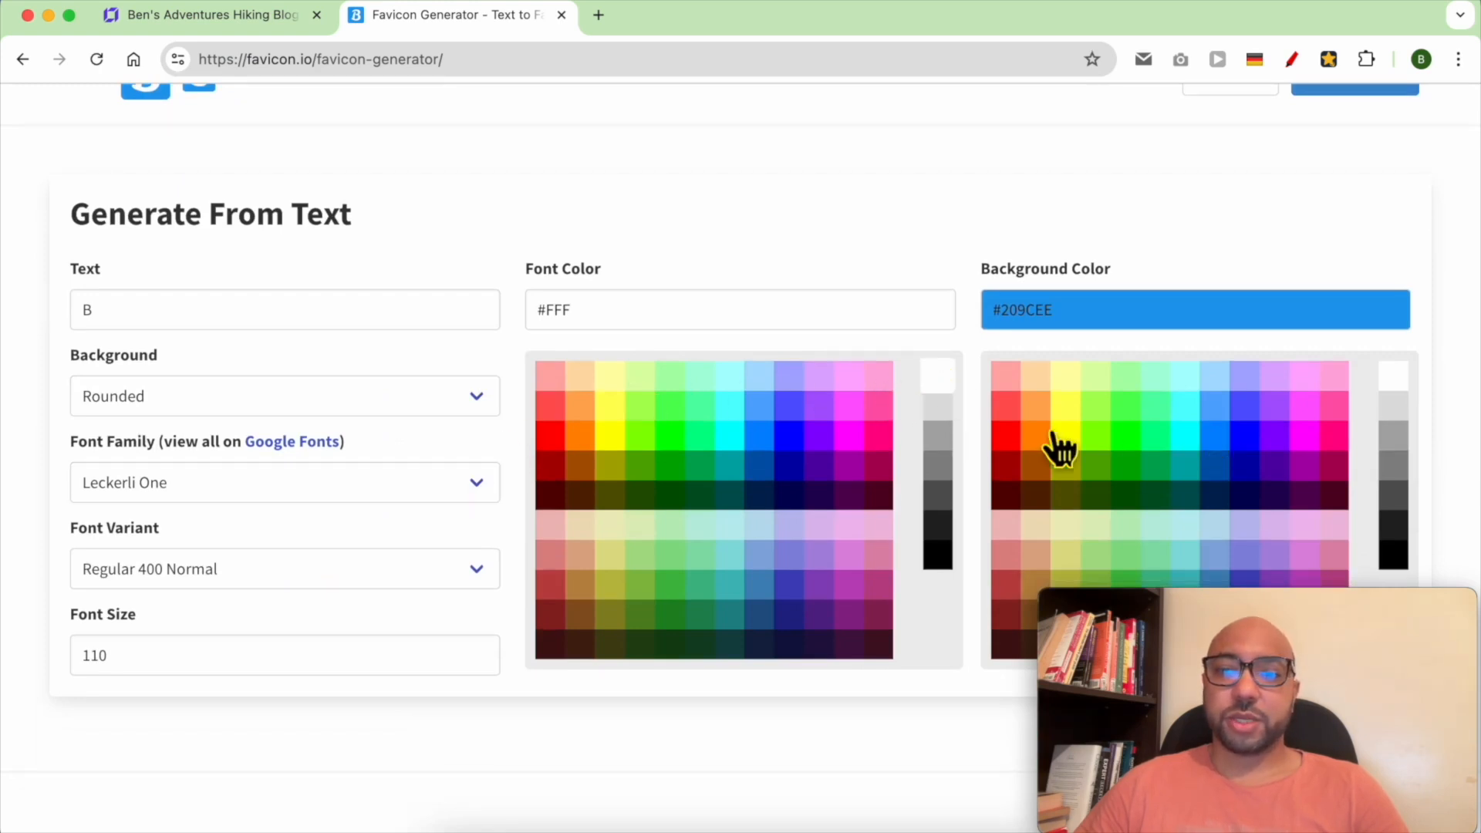
Set the favicon's font colour to white #FFF and its background colour to black #000
{"action": "left_click", "coordinate": [947, 565]}
{"action": "left_click", "coordinate": [1394, 378]}
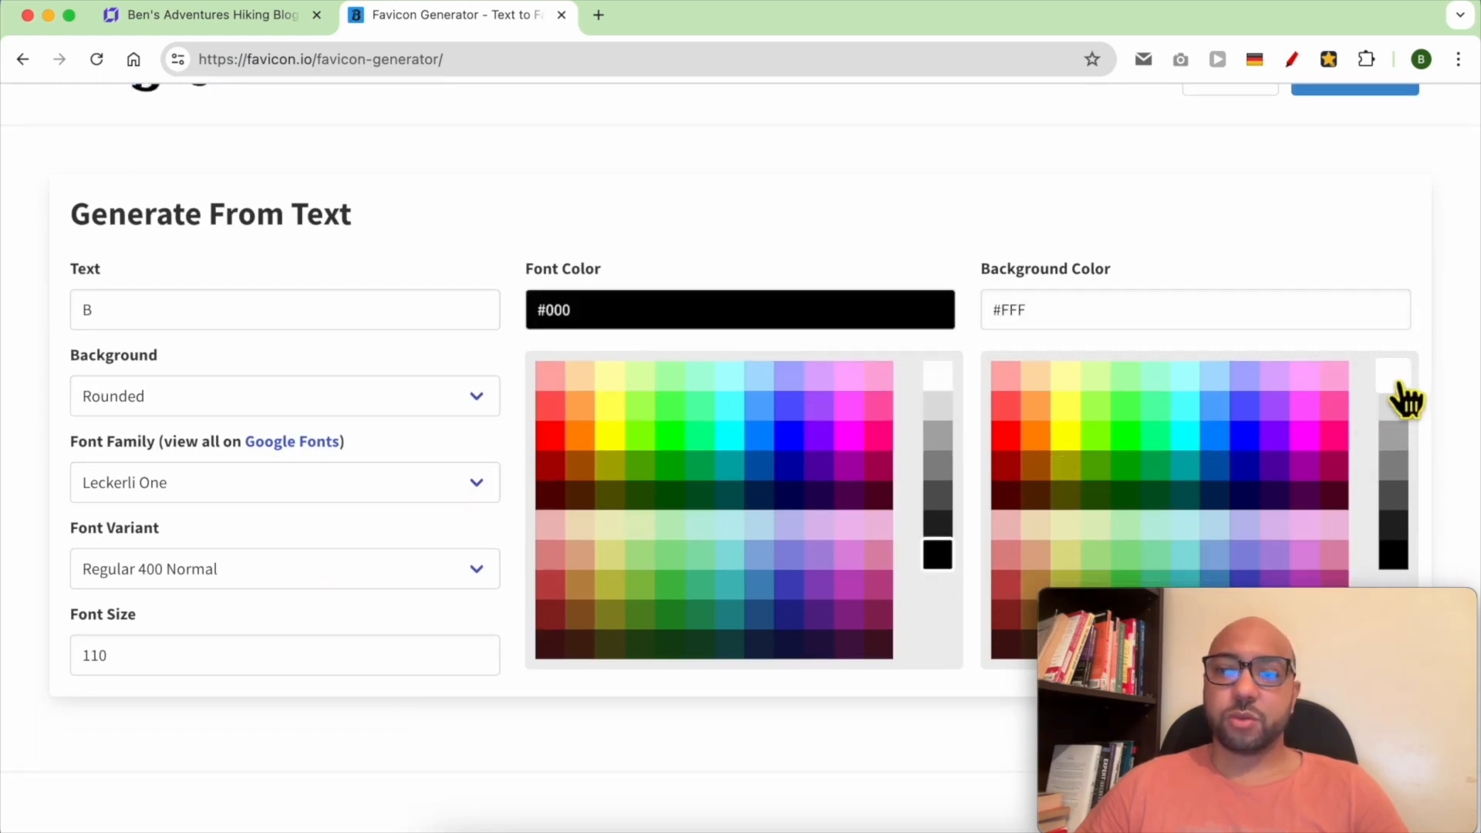
{"action": "scroll", "coordinate": [843, 378], "scroll_direction": "up", "scroll_amount": 4}
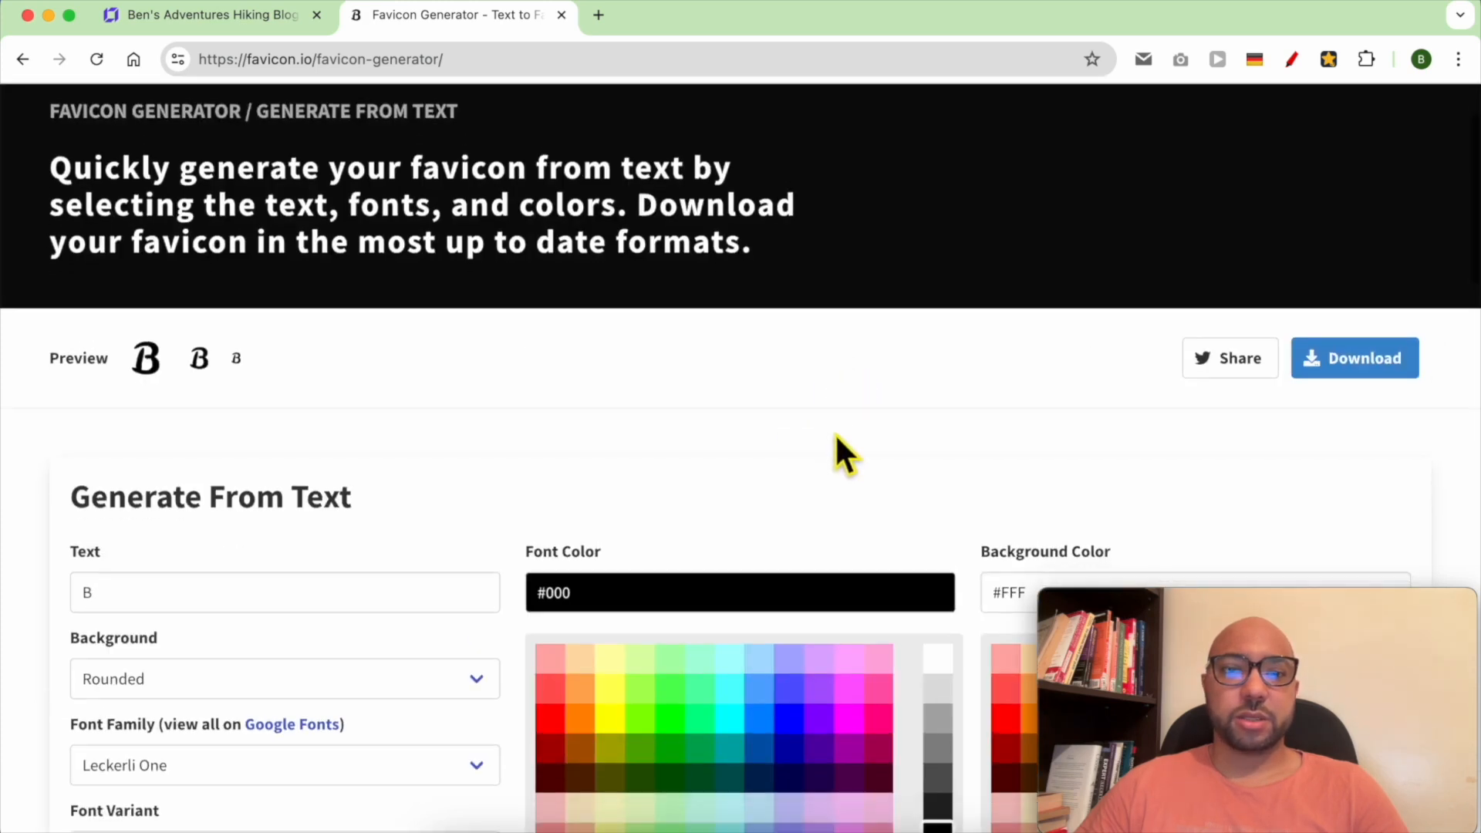
{"action": "scroll", "coordinate": [835, 433], "scroll_direction": "down", "scroll_amount": 7}
{"action": "left_click", "coordinate": [938, 154]}
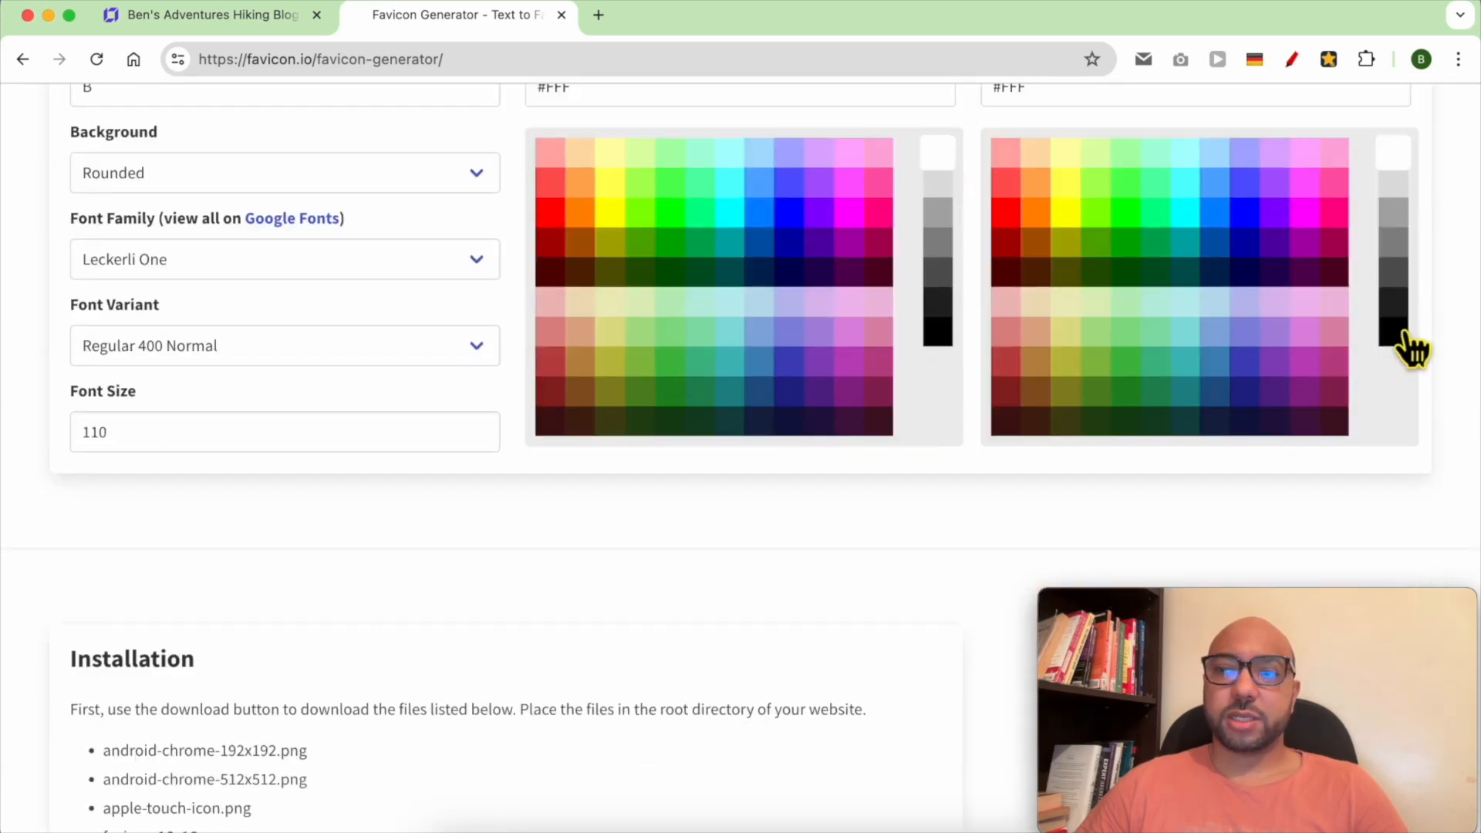
{"action": "left_click", "coordinate": [1397, 335]}
Download the generated favicon package and show the downloaded favicon_io (1) folder
{"action": "scroll", "coordinate": [1355, 384], "scroll_direction": "up", "scroll_amount": 7}
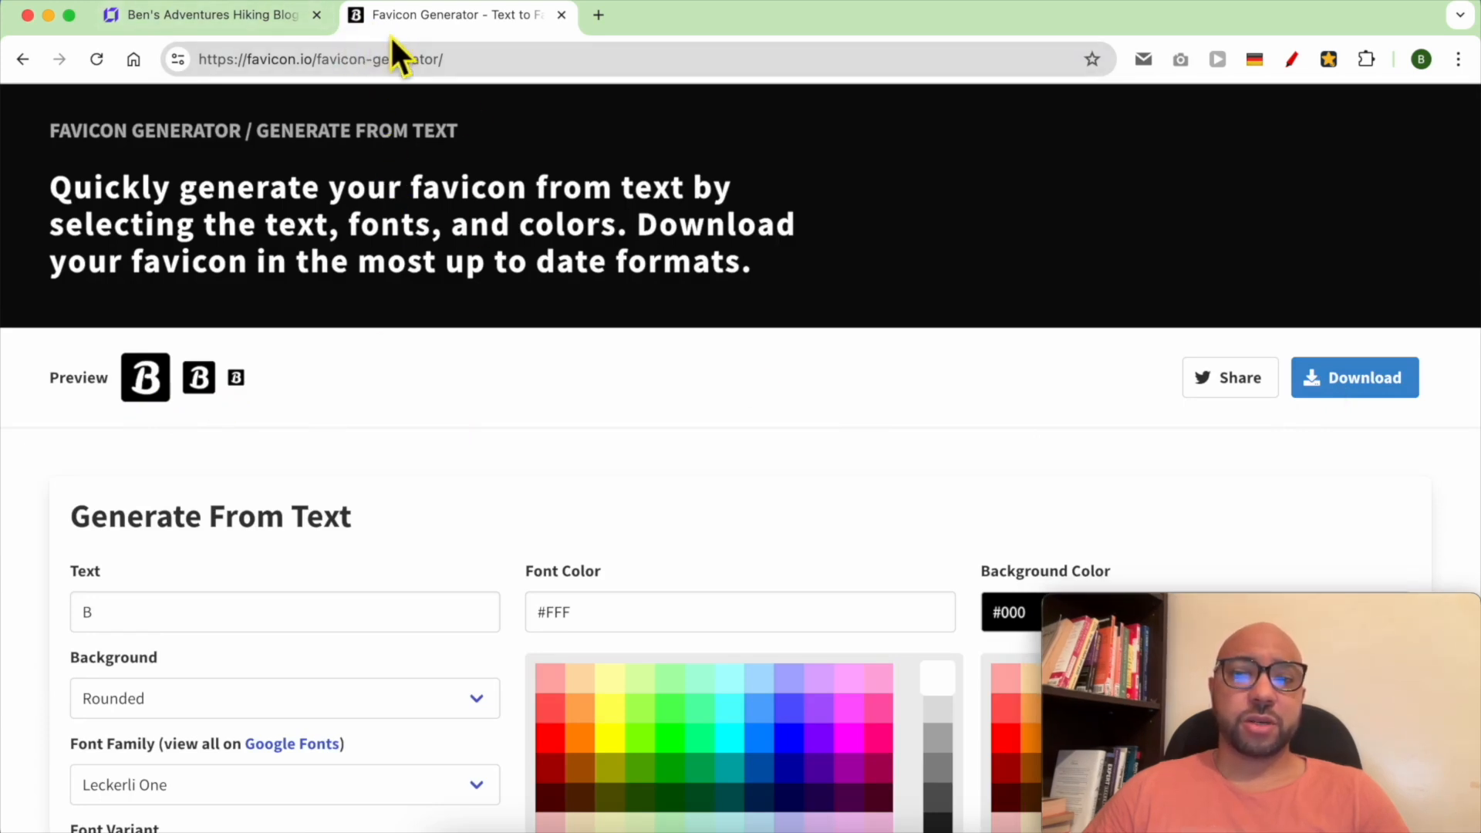
{"action": "left_click", "coordinate": [1370, 378]}
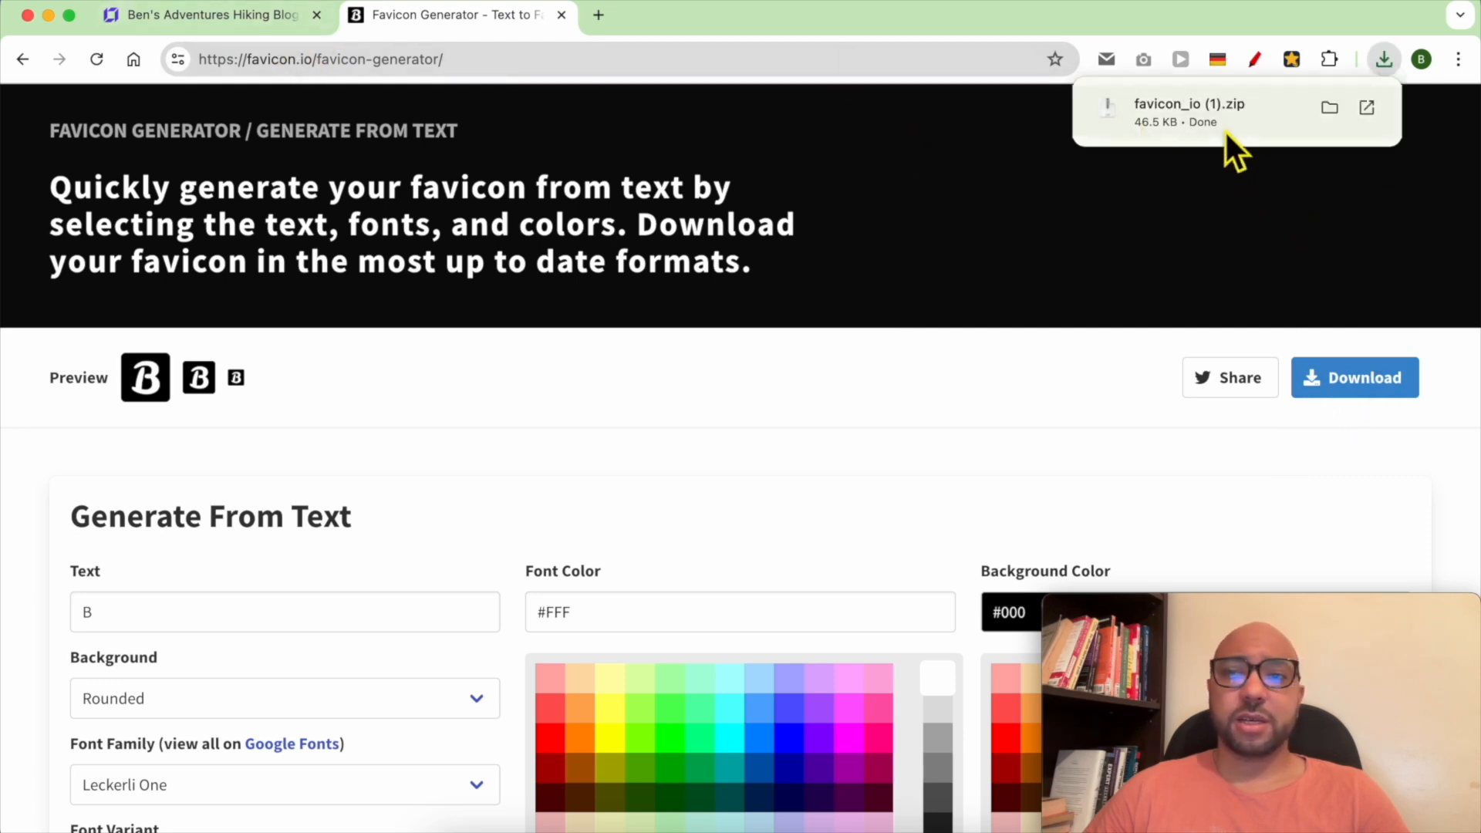
{"action": "left_click", "coordinate": [1225, 123]}
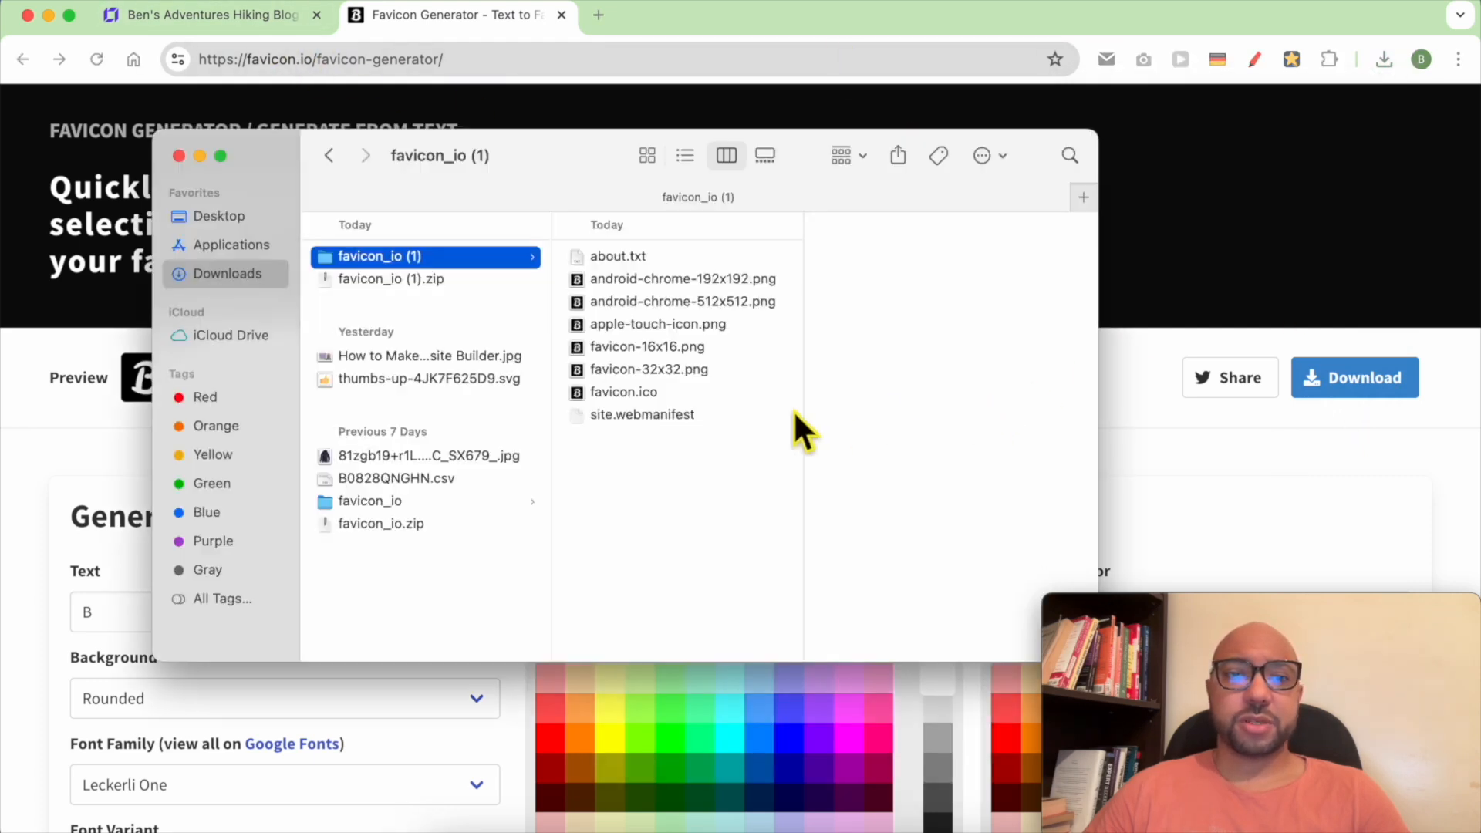
Upload android-chrome-512x512.png from the favicon_io (1) folder to the builder's media library for the favicon
{"action": "left_click", "coordinate": [224, 21]}
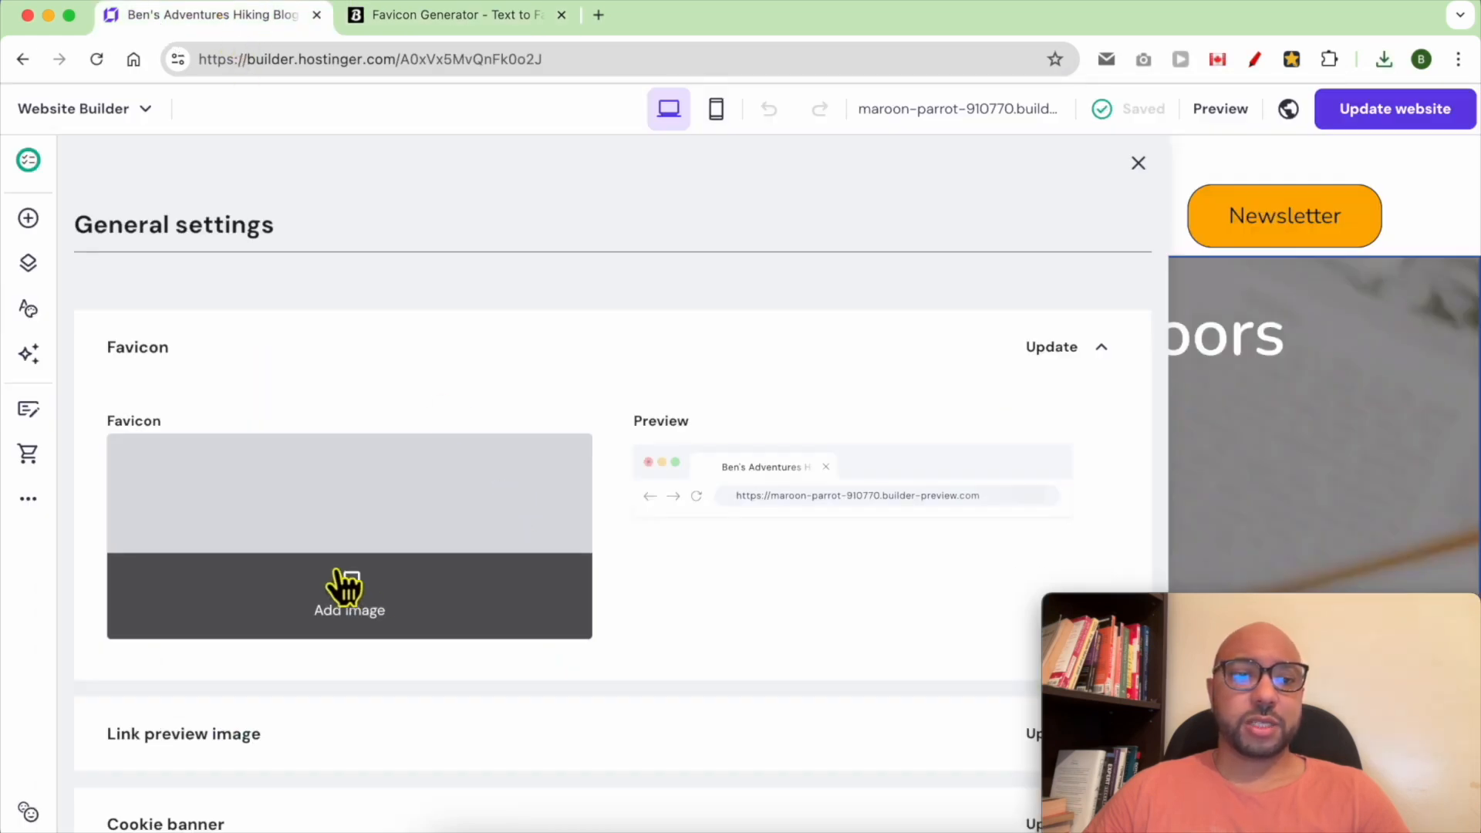
{"action": "left_click", "coordinate": [386, 595]}
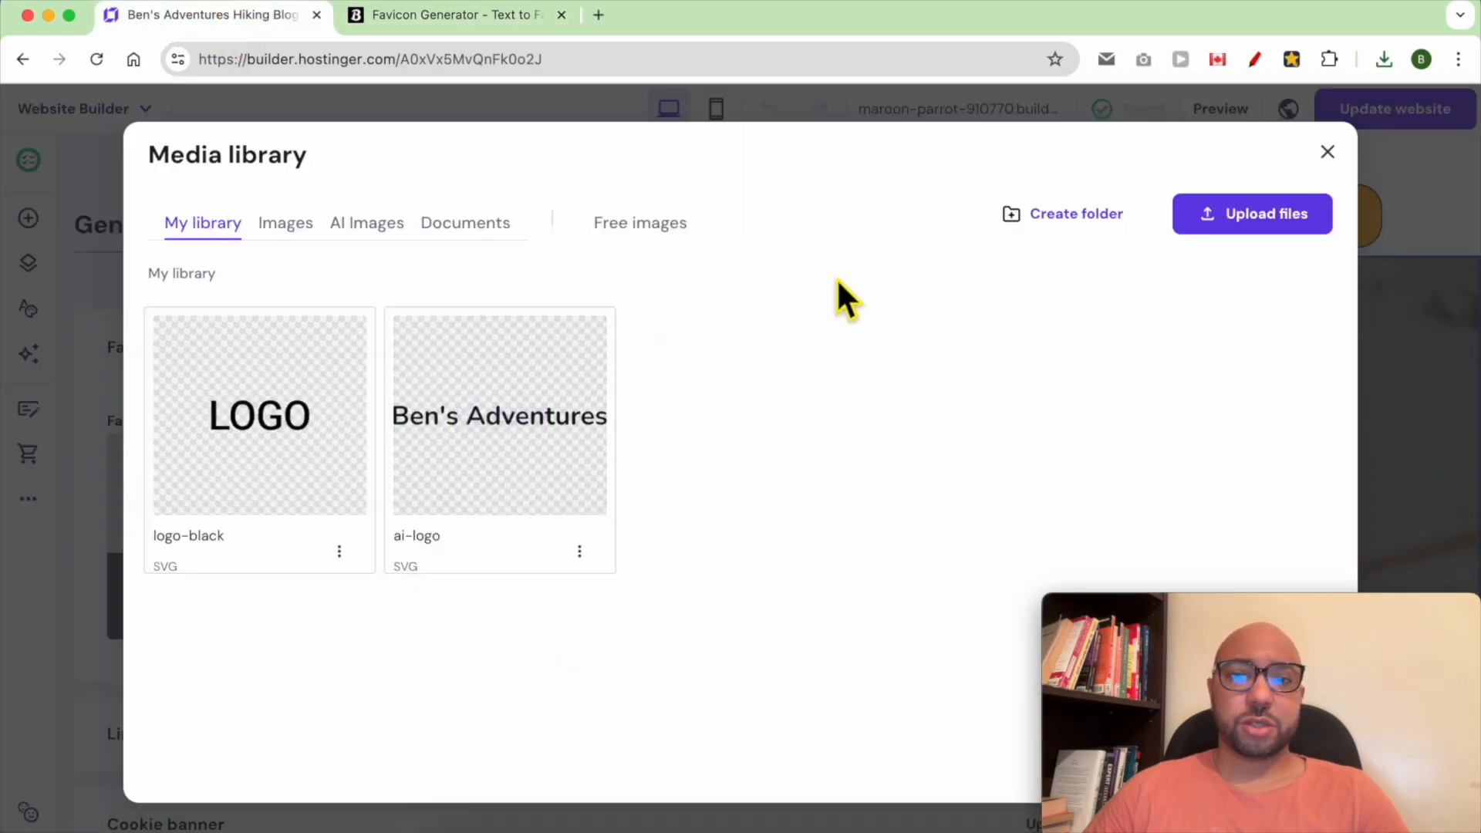
{"action": "left_click", "coordinate": [1251, 221]}
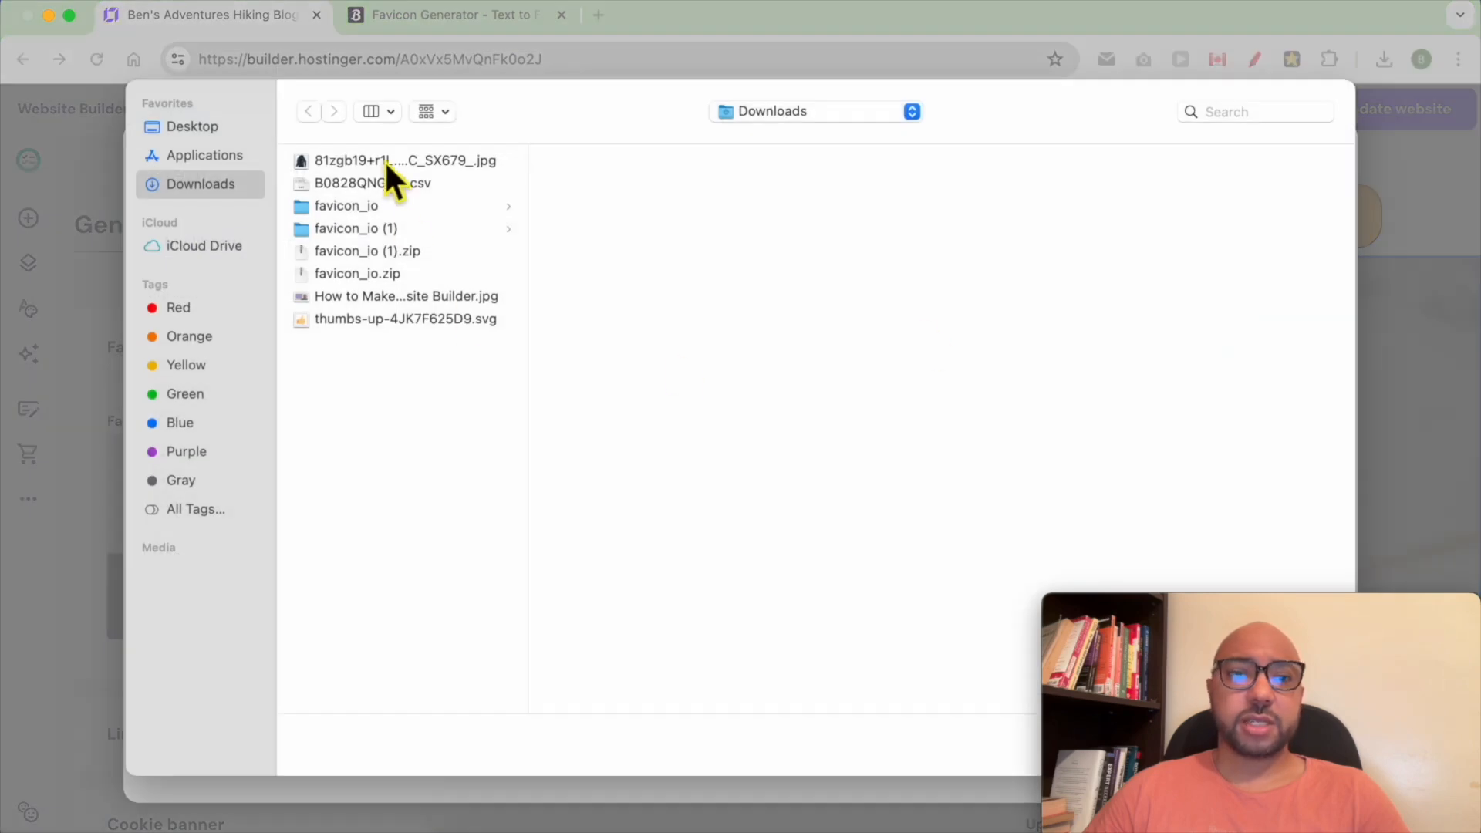
{"action": "left_click", "coordinate": [407, 228]}
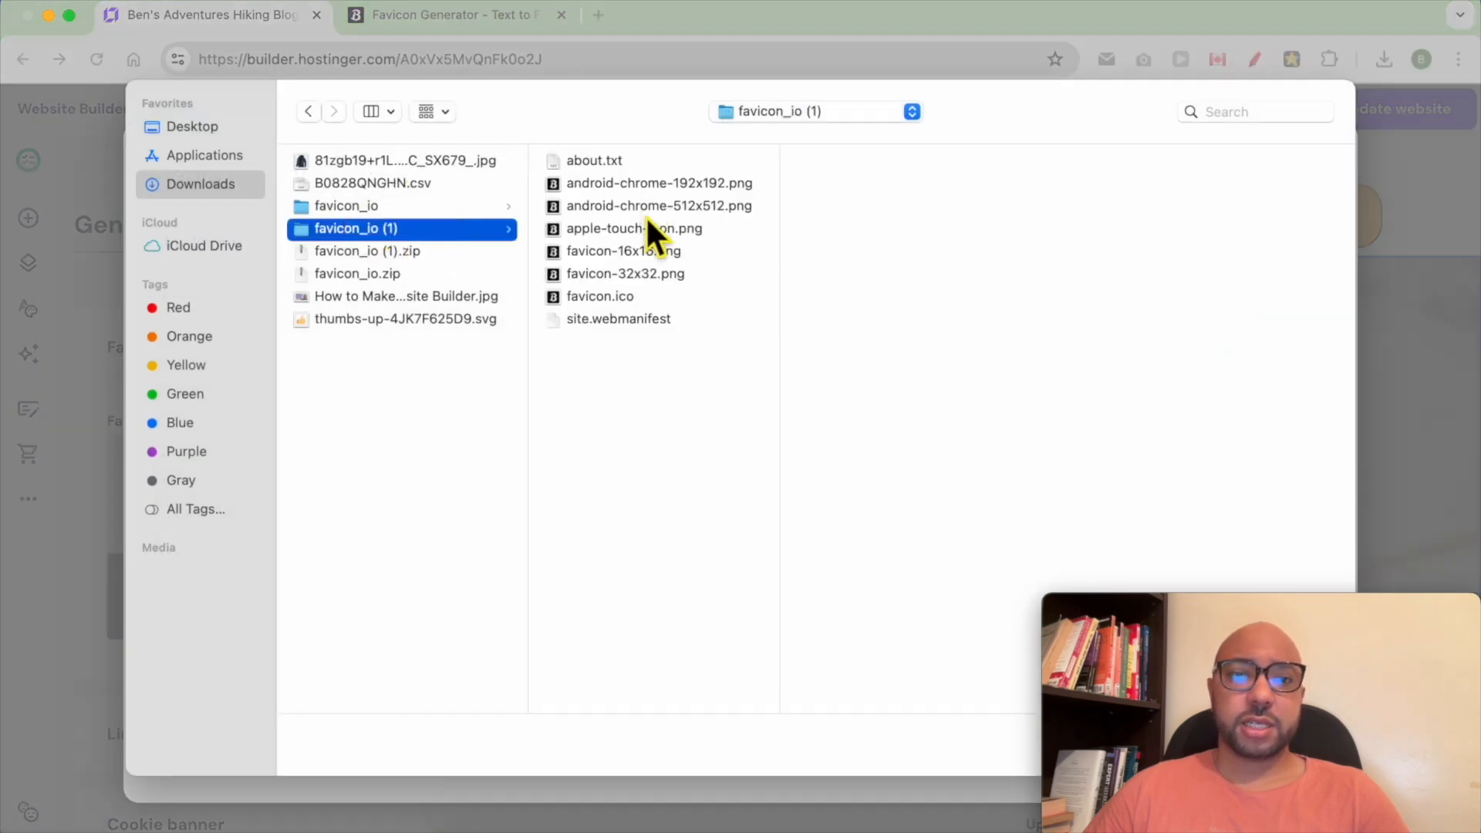
{"action": "left_click", "coordinate": [647, 207]}
{"action": "left_click_drag", "start_coordinate": [1153, 606], "coordinate": [1160, 362]}
{"action": "left_click", "coordinate": [1311, 743]}
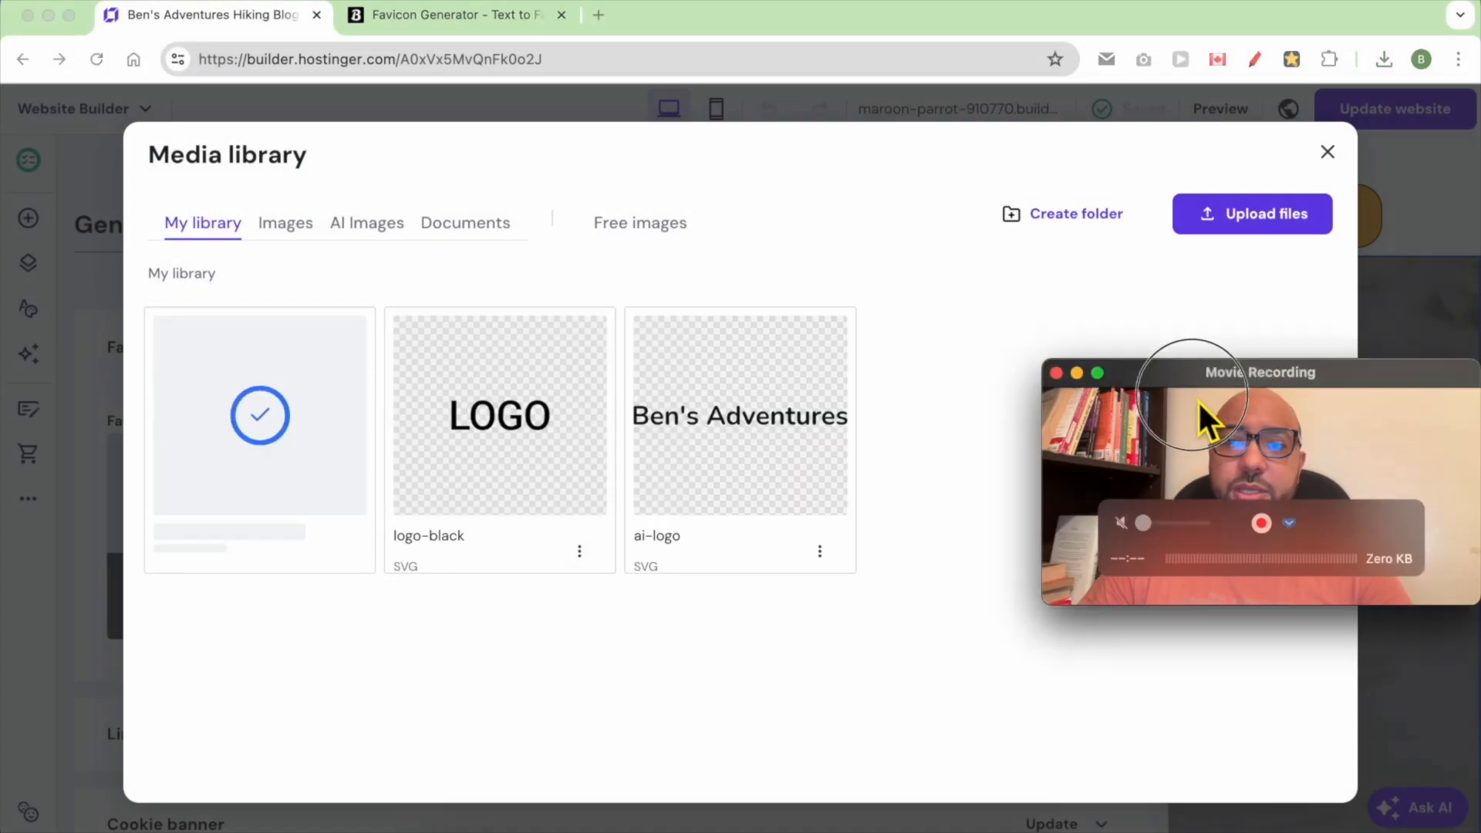
{"action": "left_click_drag", "start_coordinate": [1197, 400], "coordinate": [1225, 619]}
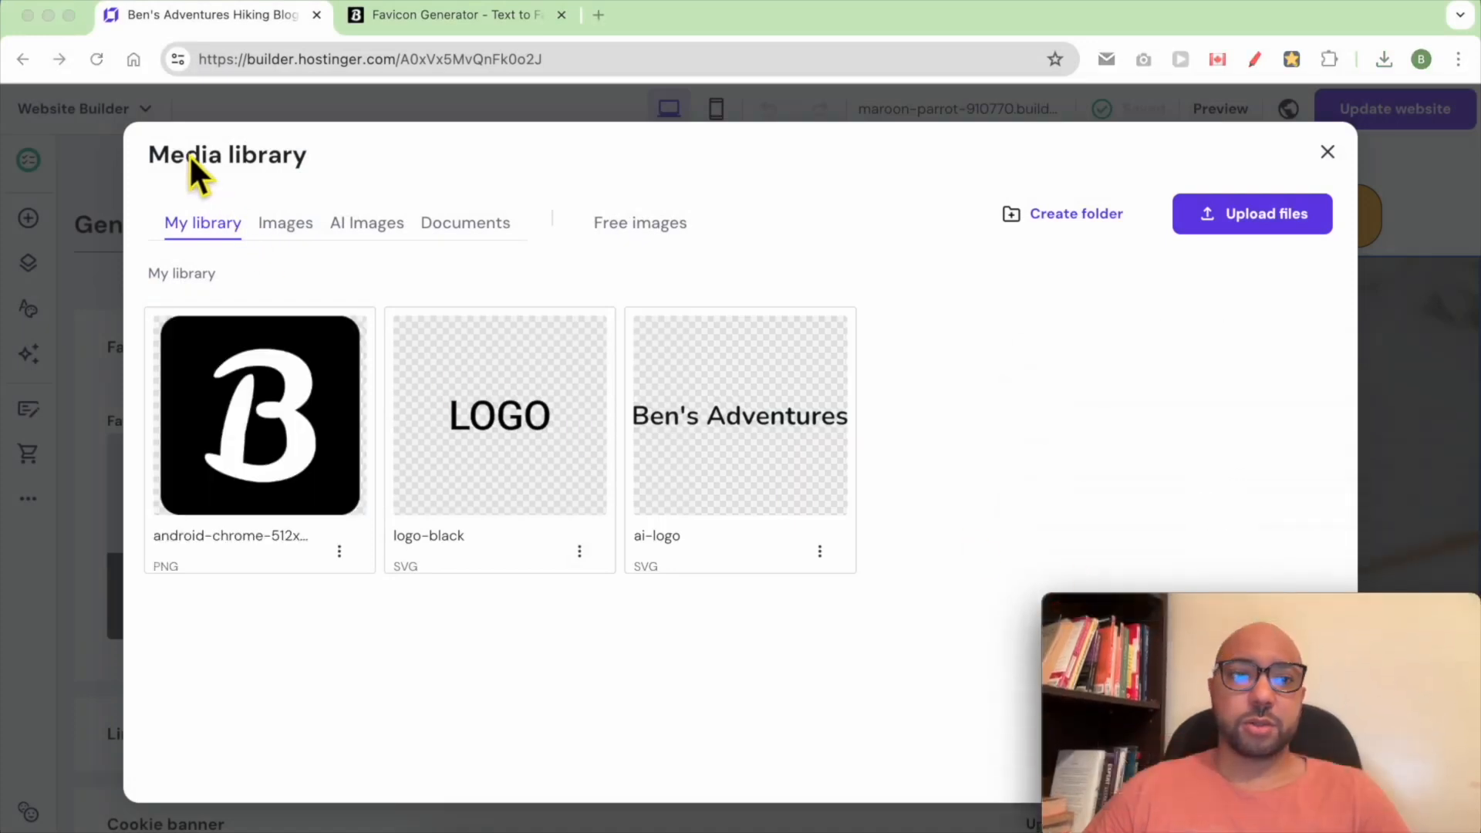
Select the uploaded B image as the site favicon and save the change
{"action": "left_click", "coordinate": [262, 423]}
{"action": "left_click", "coordinate": [257, 420]}
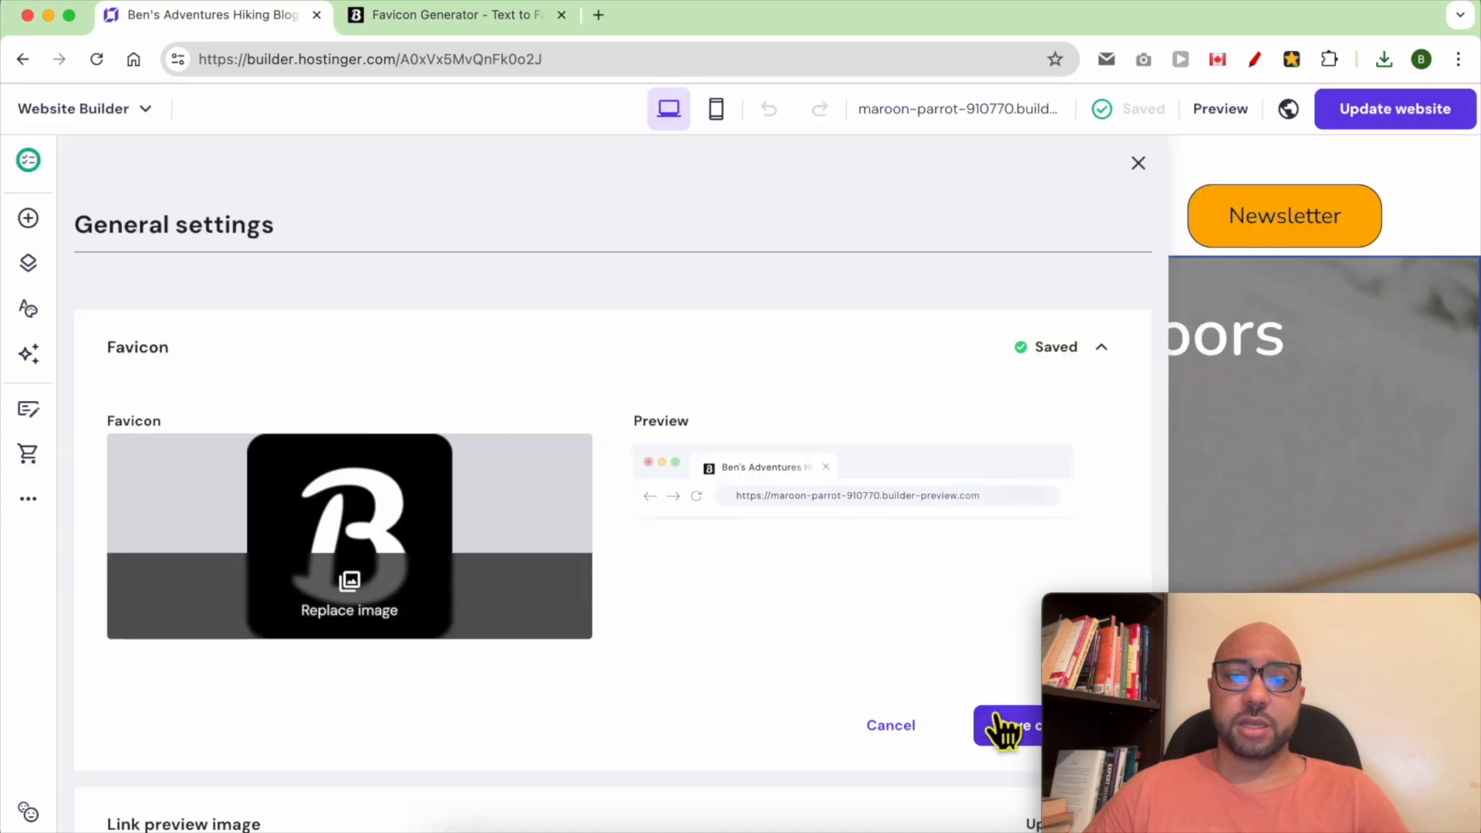
{"action": "left_click", "coordinate": [1006, 728]}
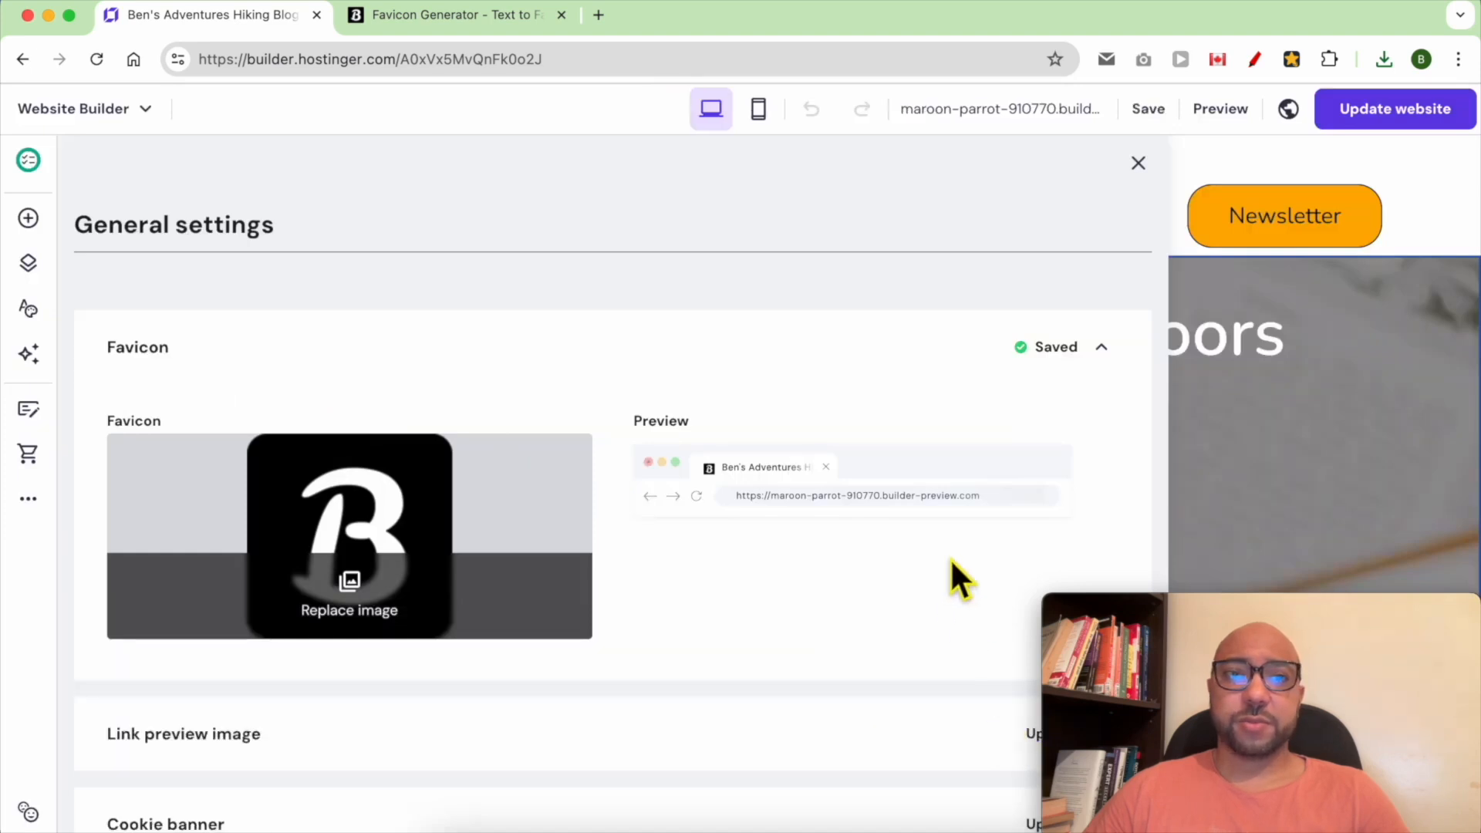
Update the website and open and reload the live site to check the new favicon
{"action": "left_click", "coordinate": [1428, 111]}
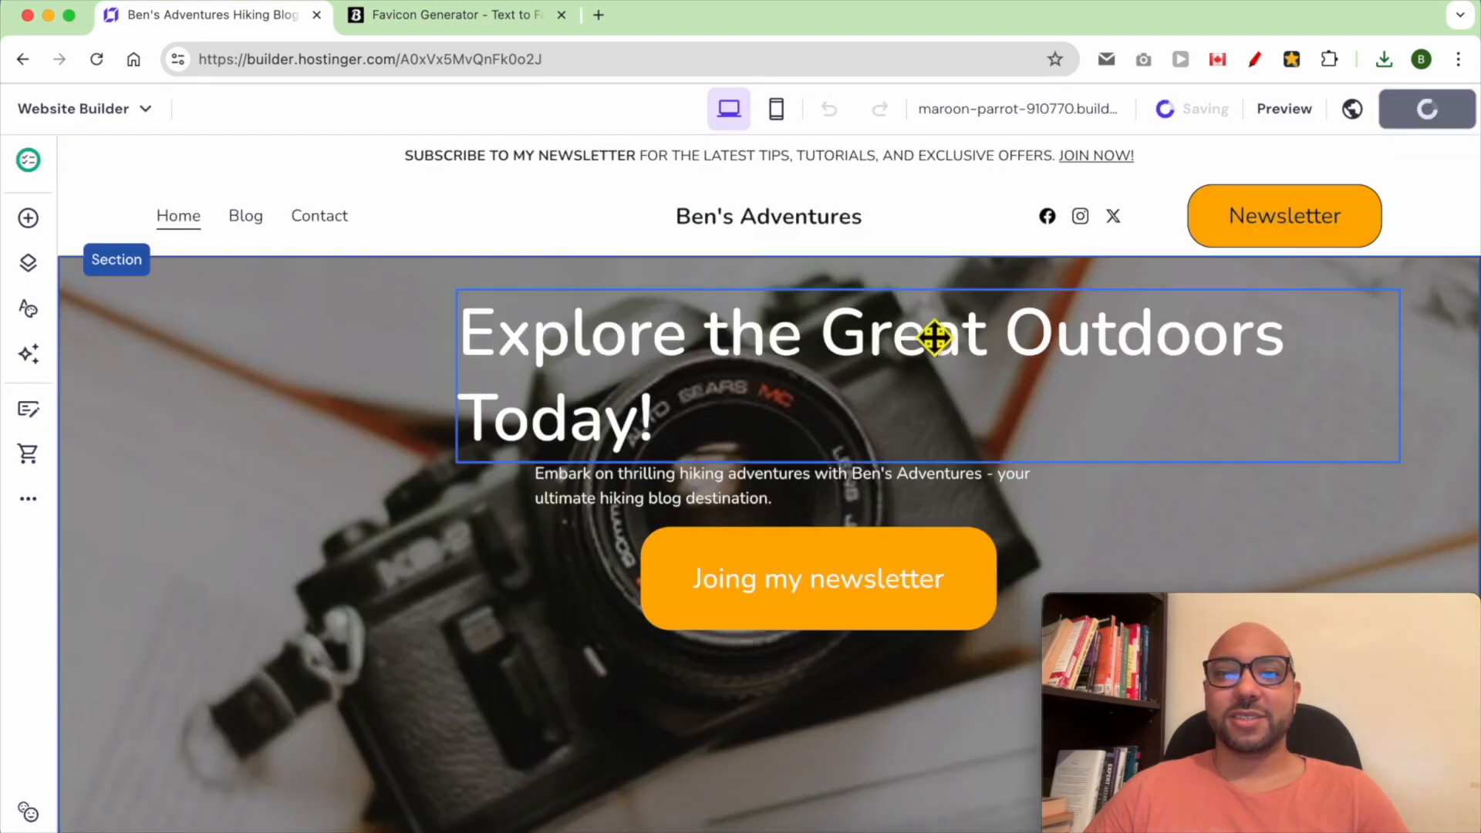
{"action": "left_click", "coordinate": [1022, 399]}
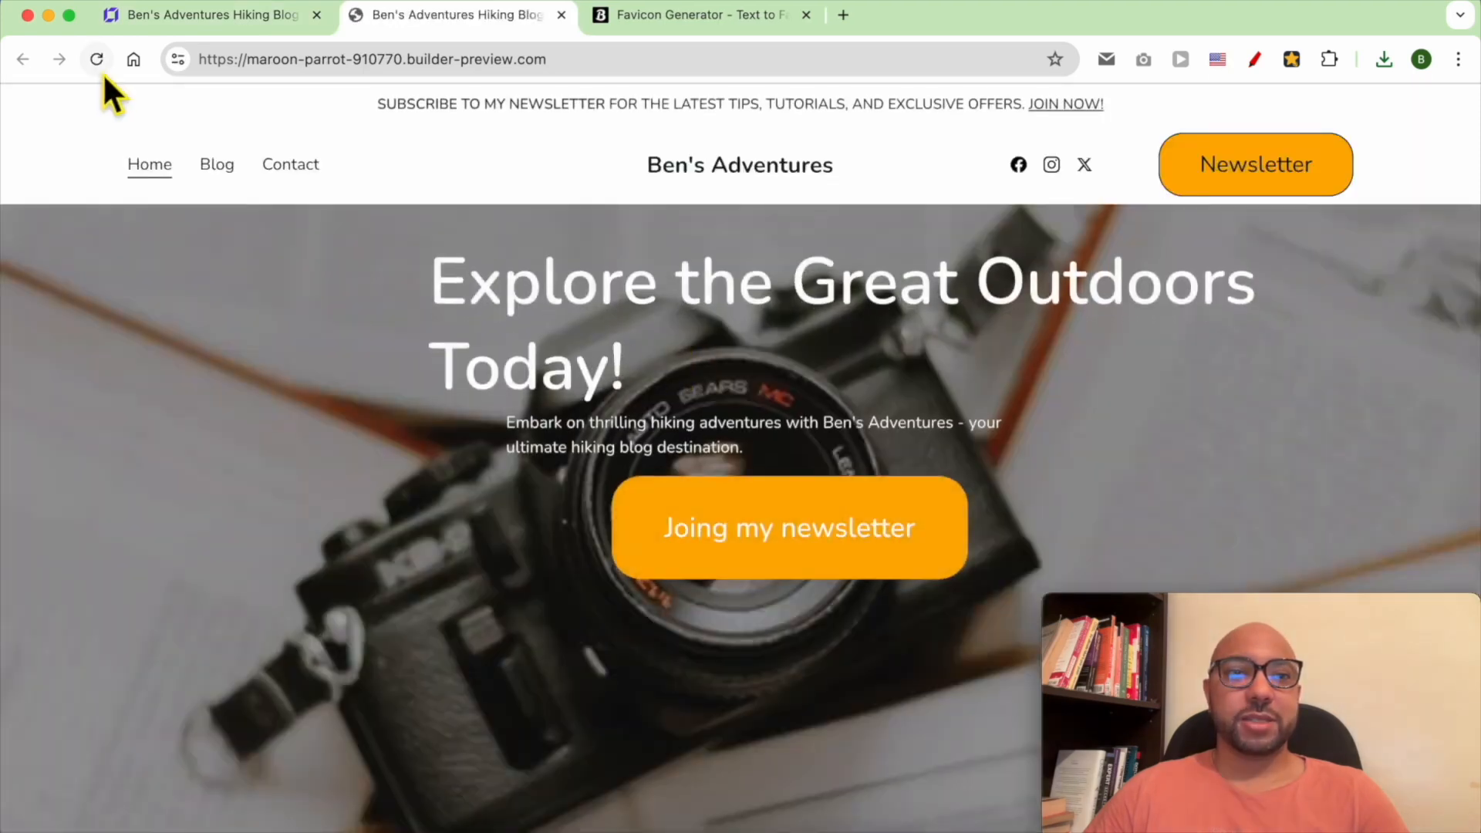
{"action": "left_click", "coordinate": [100, 66]}
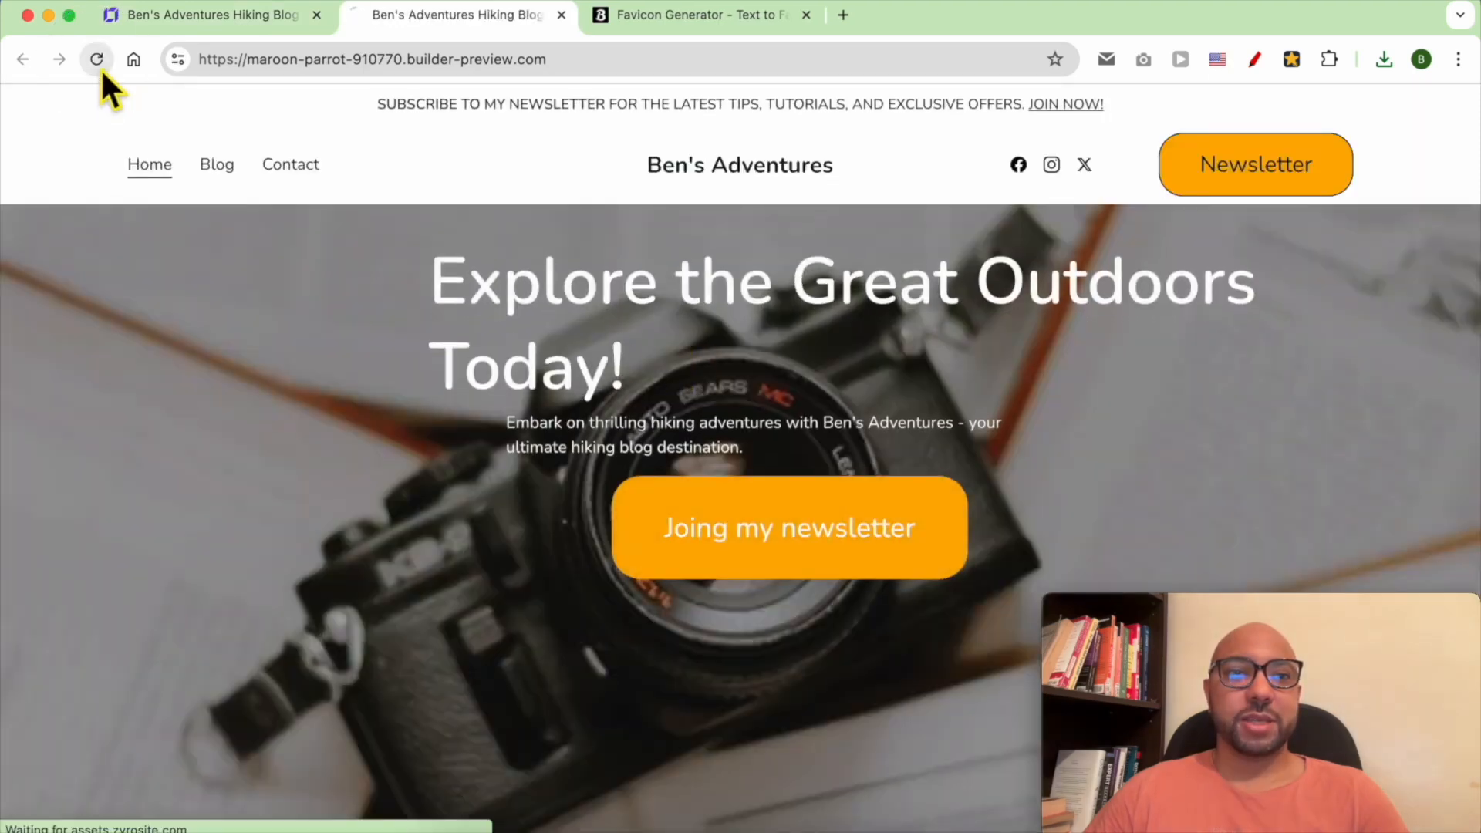